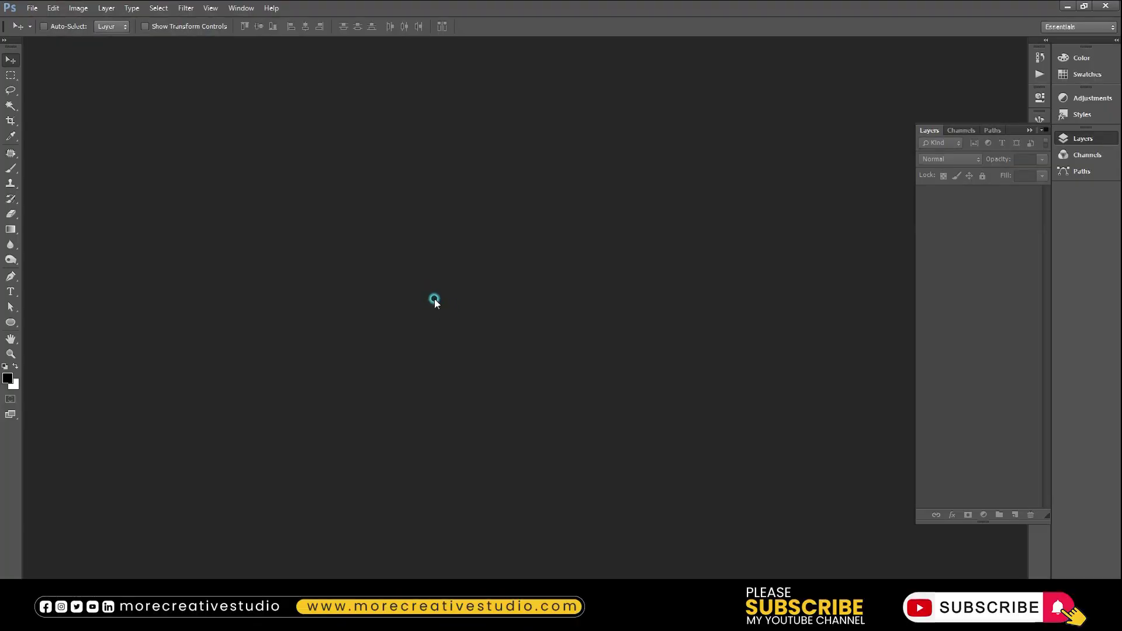
Open the Cap_1 baseball cap mockup PSD from the file dialog.
double_click(465, 347)
double_click(251, 187)
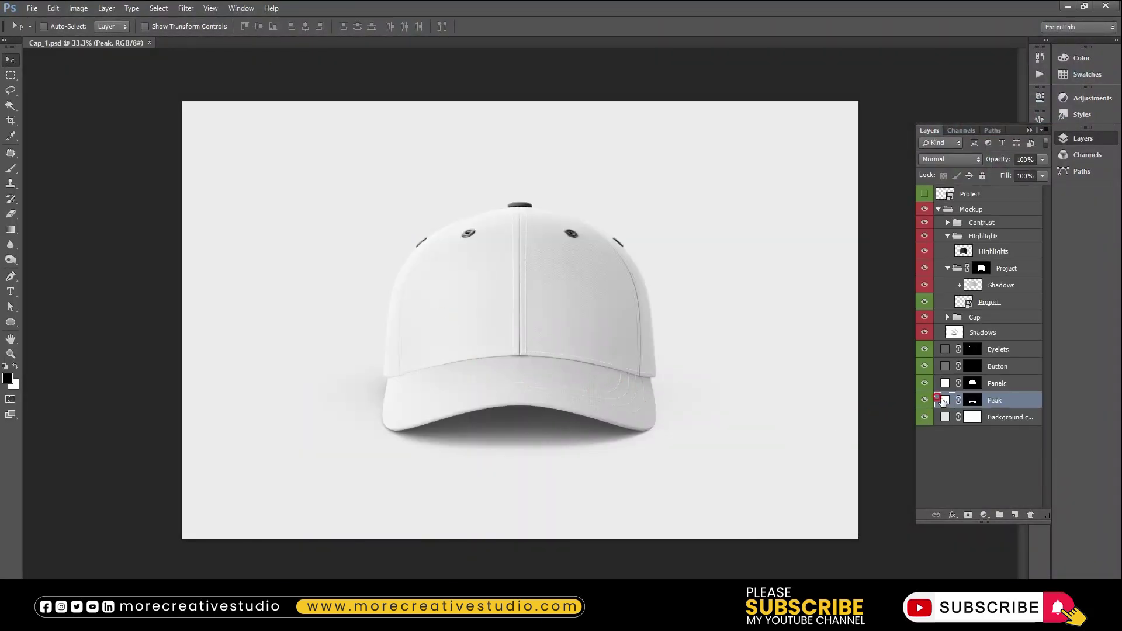
Fill the Peak layer black and place the Hadeel logo in the Project smart object at about 288%.
key(alt+BackSpace)
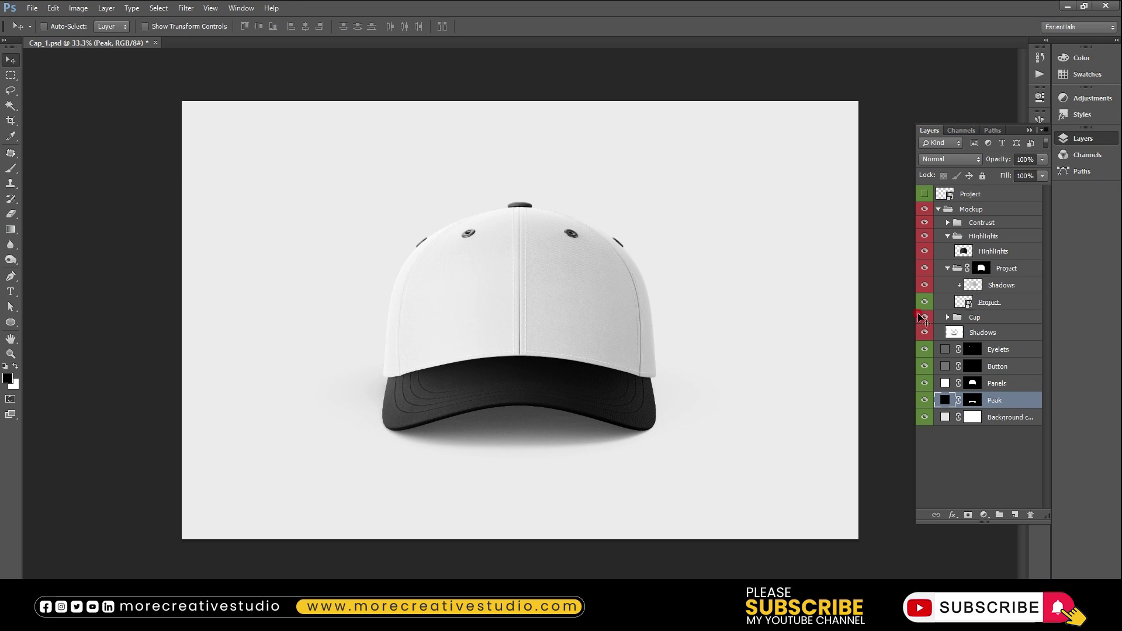
double_click(950, 197)
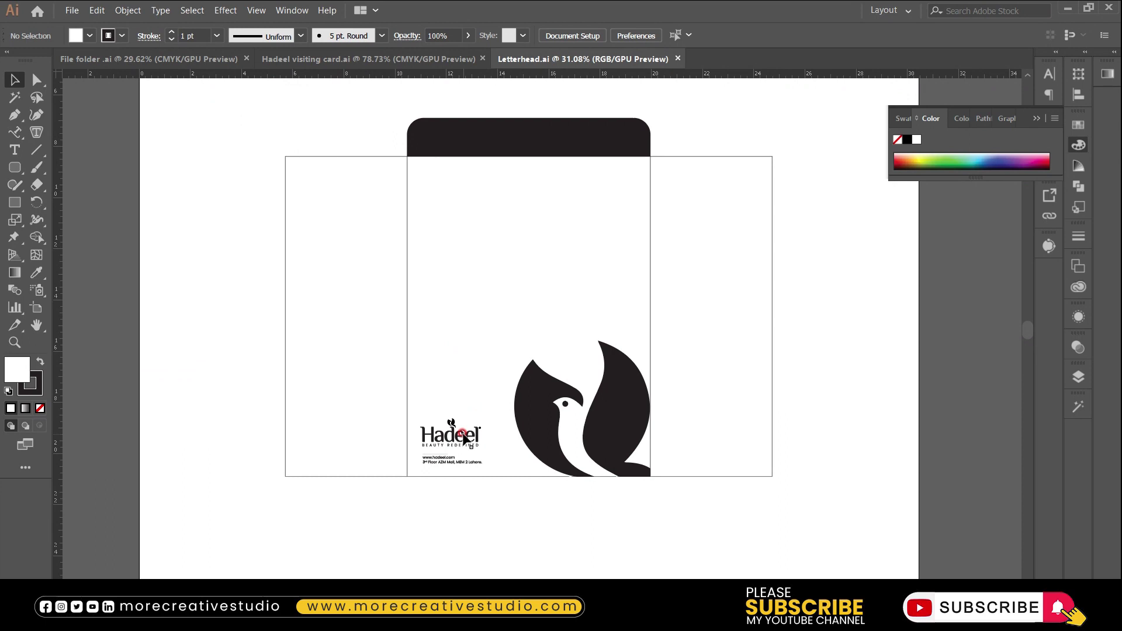
click(468, 447)
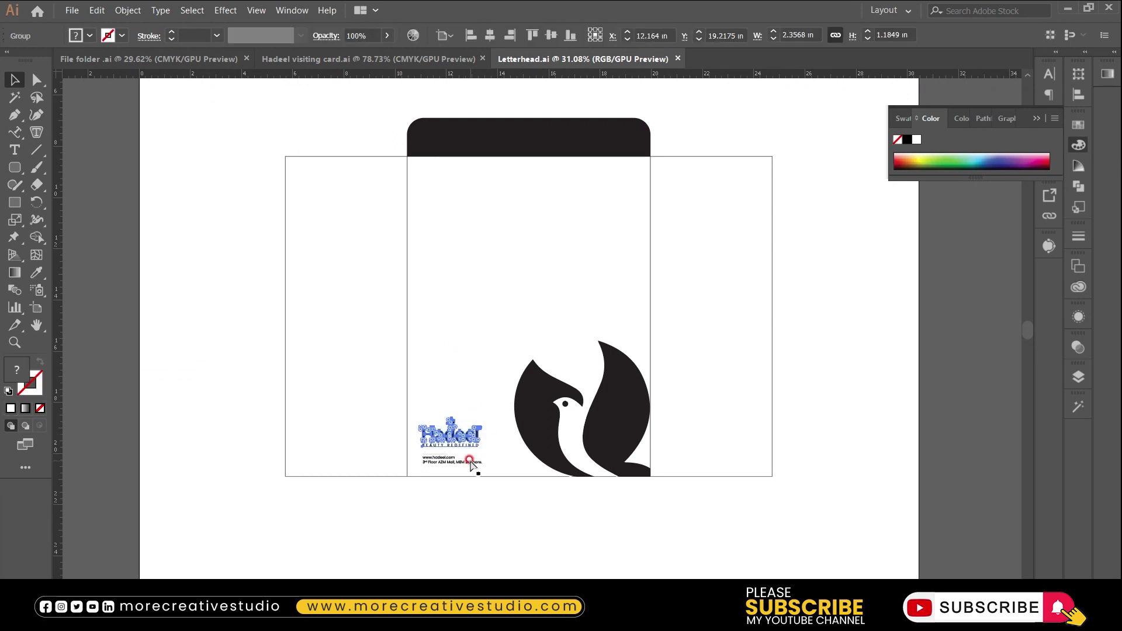
key(ctrl+v)
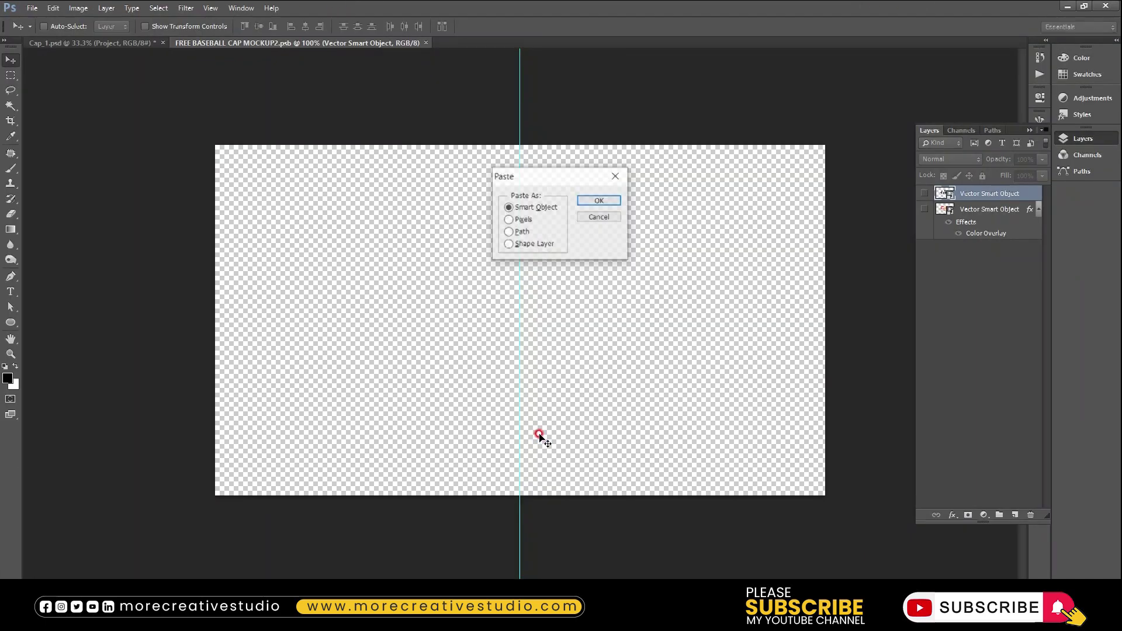
click(595, 203)
drag(570, 344, 672, 396)
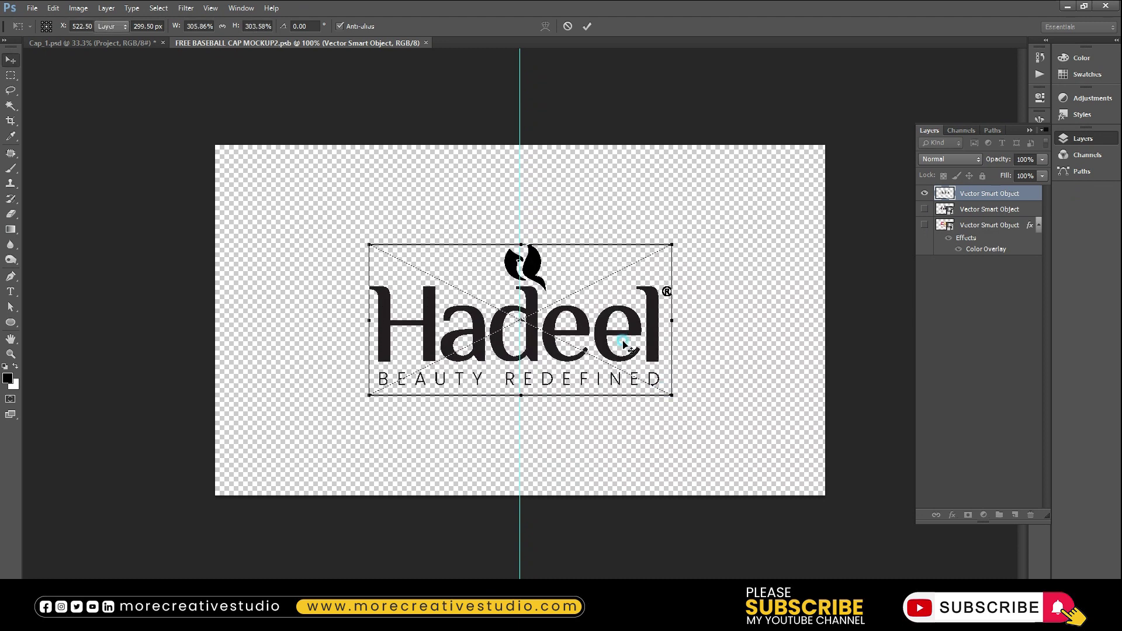
key(Return)
Save the logo contents and the Cap_1 mockup.
key(ctrl+s)
key(ctrl+w)
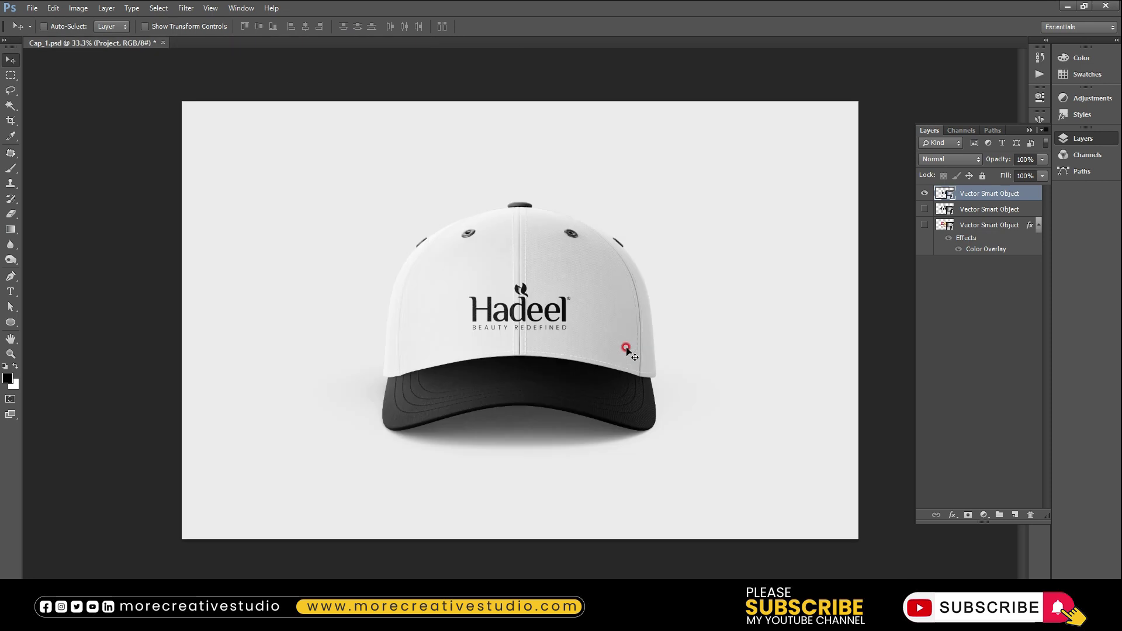
key(ctrl+s)
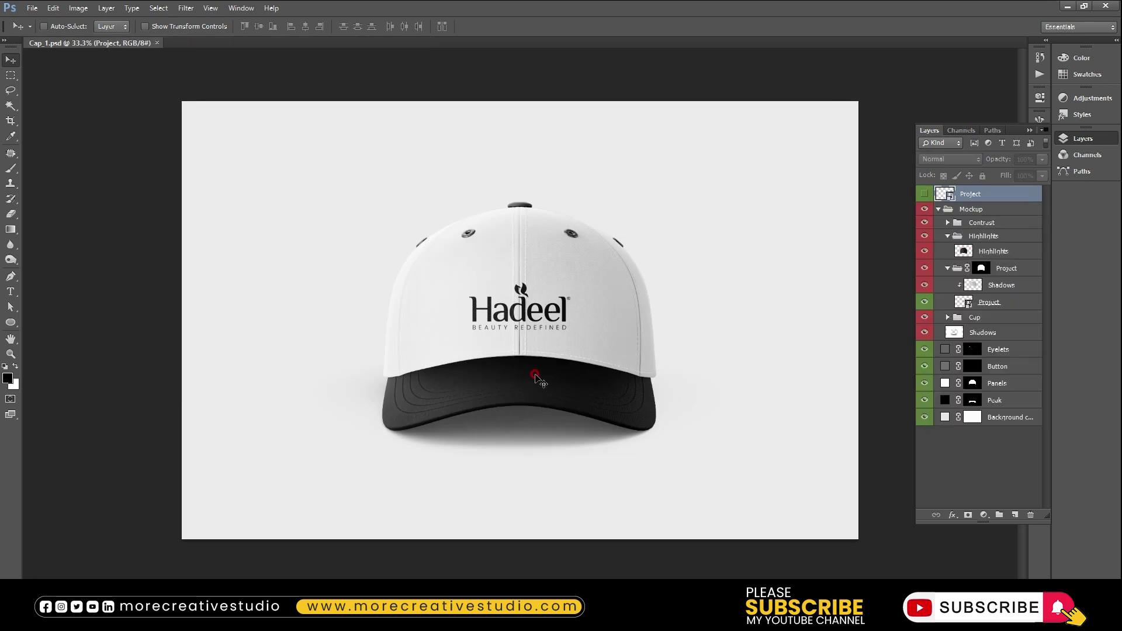
Save a Cap_1 JPEG copy of the cap and close the document.
key(ctrl+shift+s)
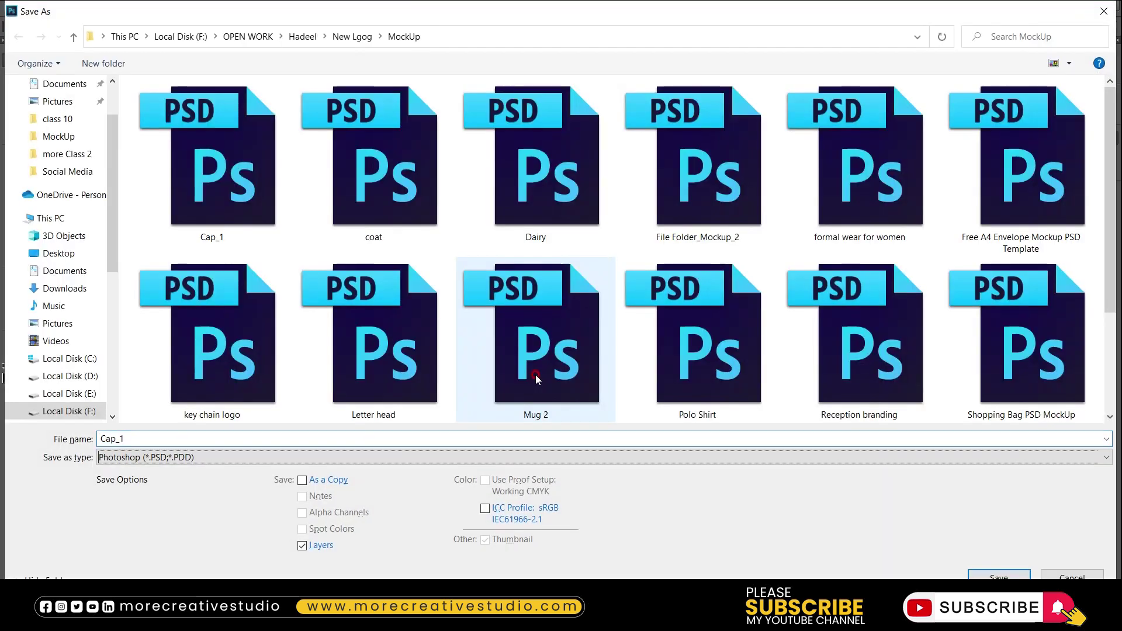
key(Tab)
key(j)
key(Return)
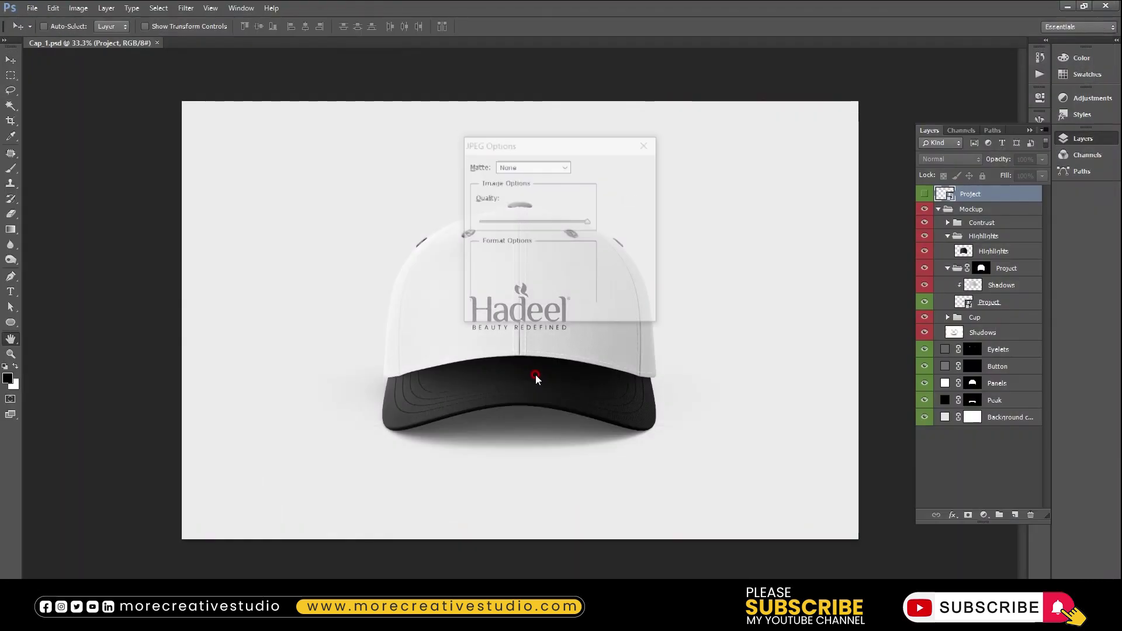
key(Return)
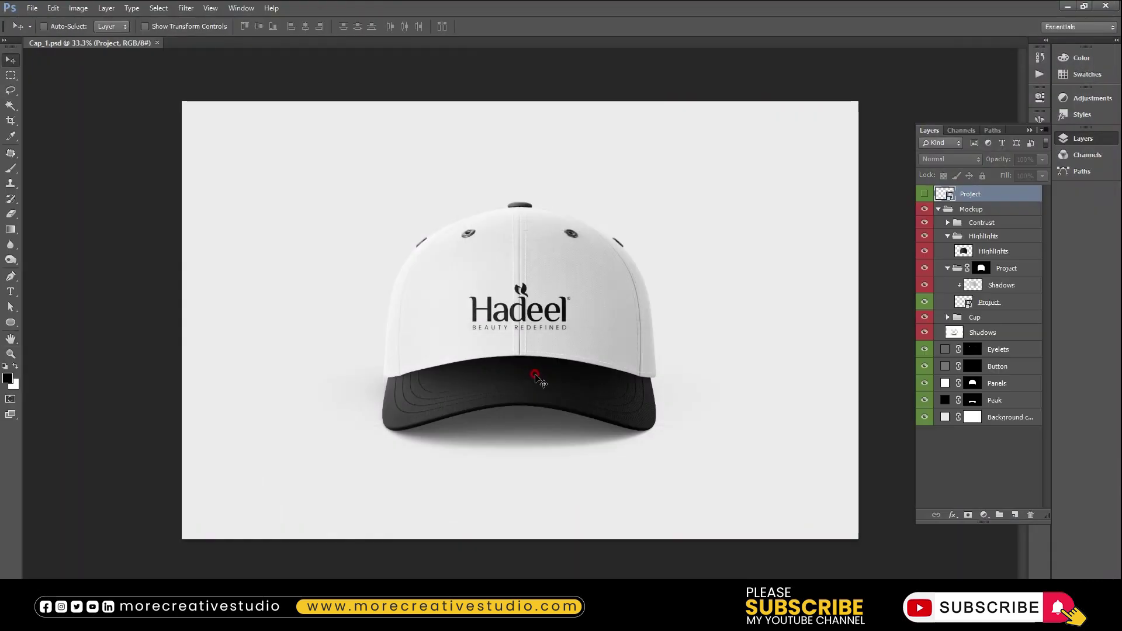
key(ctrl+w)
key(ctrl+o)
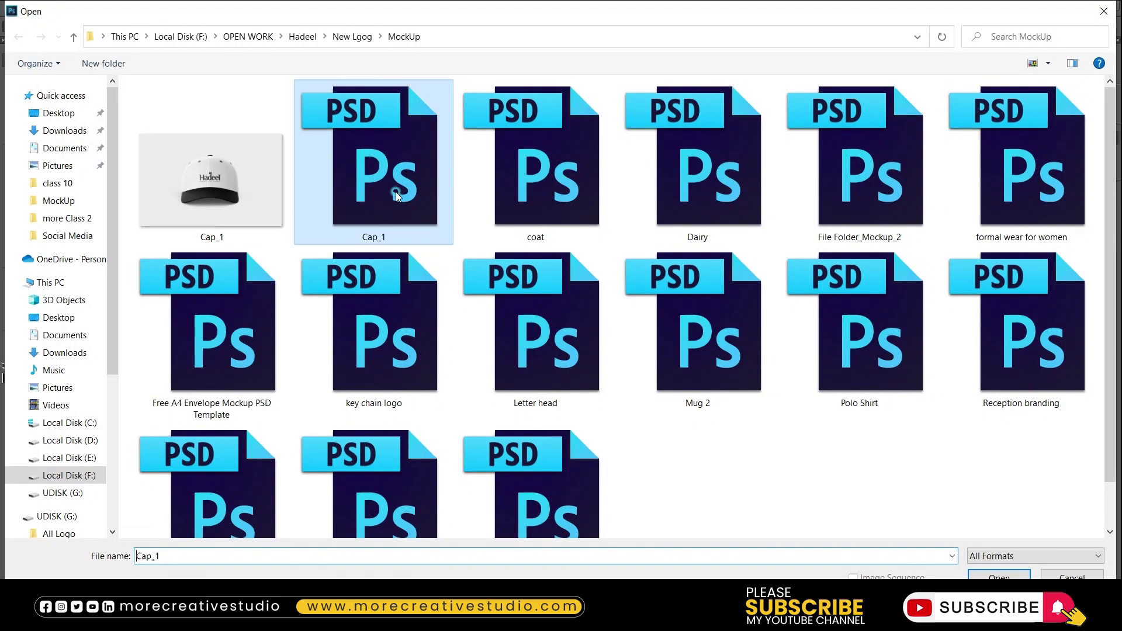
Open the coat hoodie mockup and select its back view layers.
double_click(518, 175)
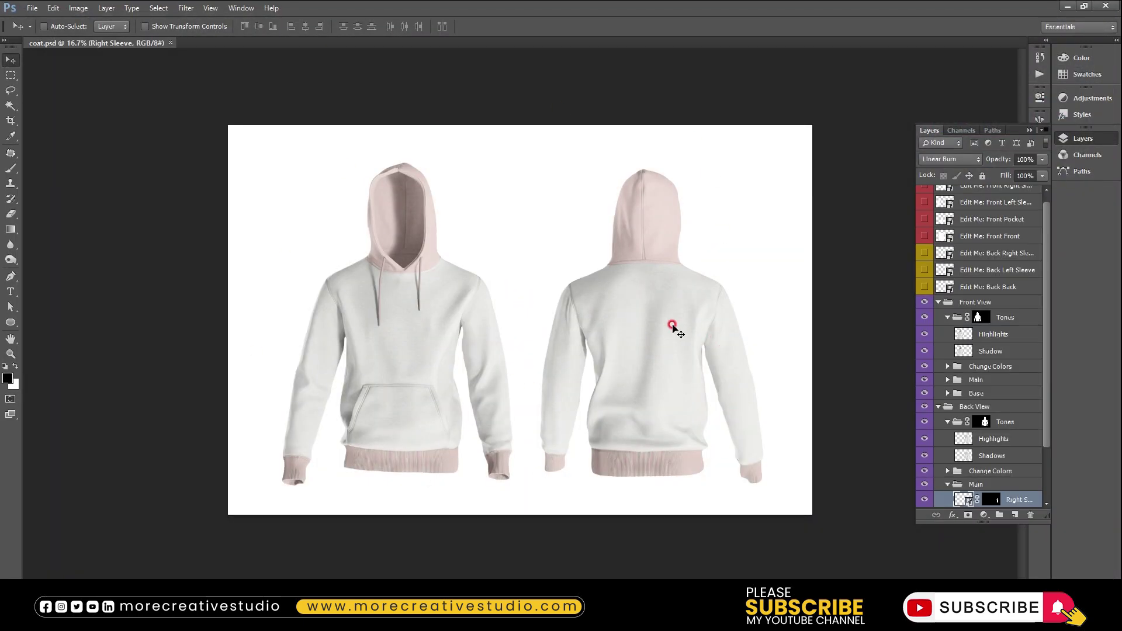
ctrl+click(672, 328)
scroll(965, 466, down, 2)
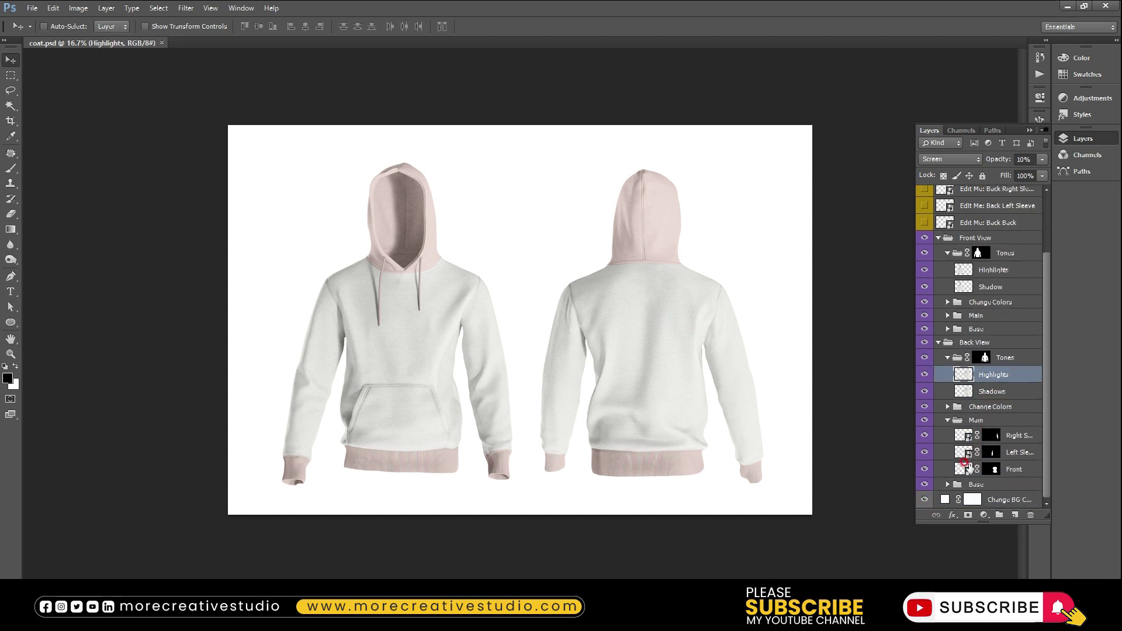
Fill the back body Front artwork black, keeping the Hadeel logo visible, and save it.
double_click(964, 469)
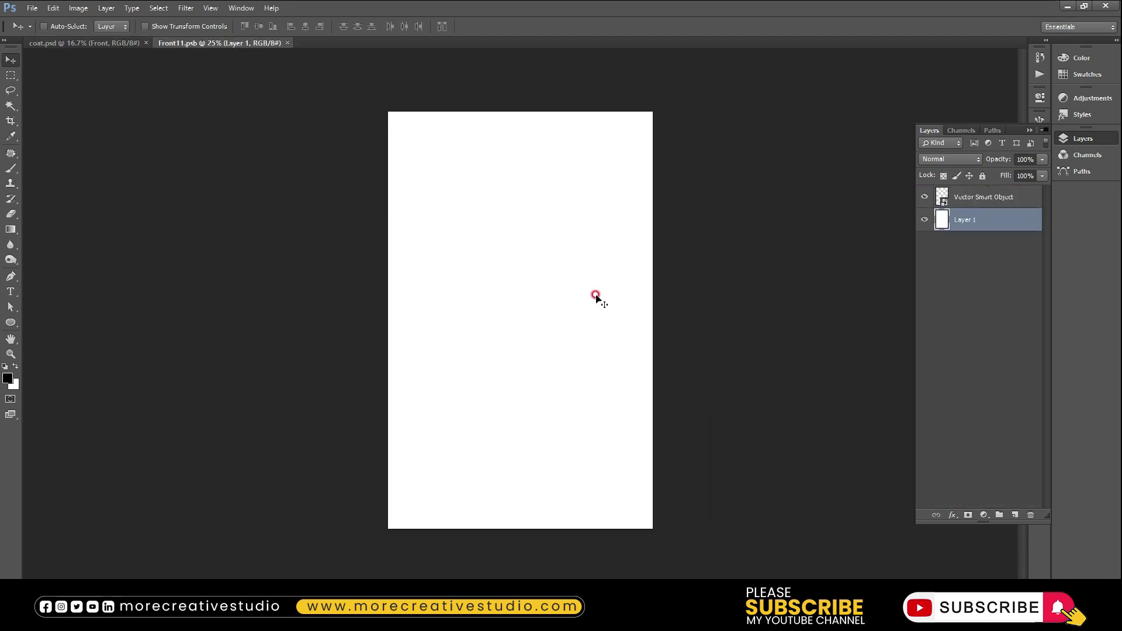
drag(939, 229, 938, 203)
click(924, 197)
key(alt+BackSpace)
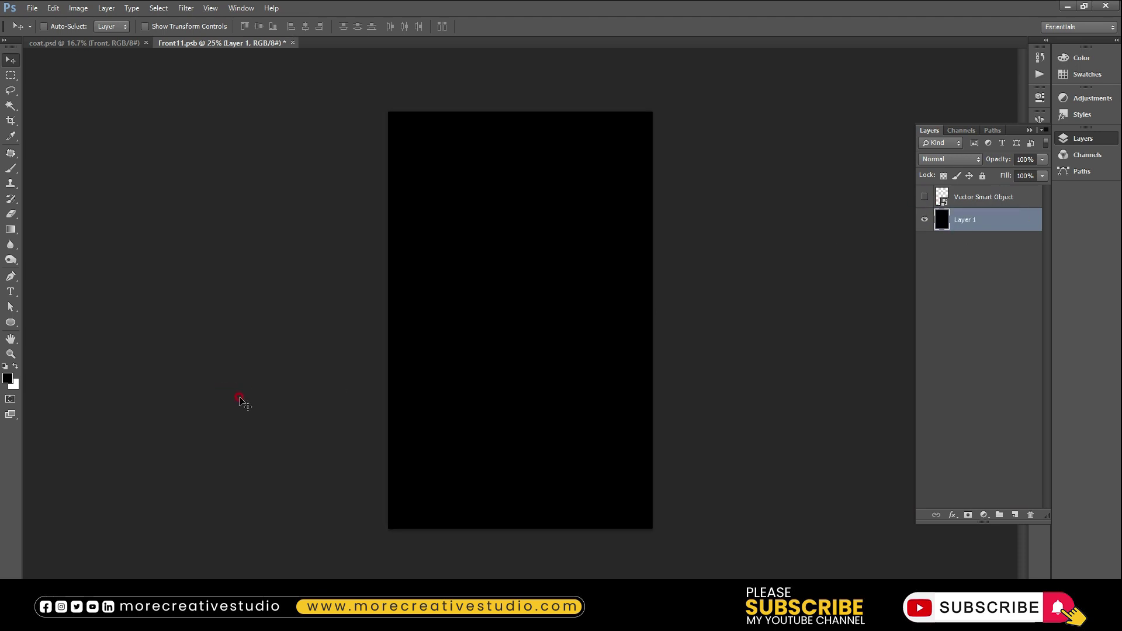
click(922, 197)
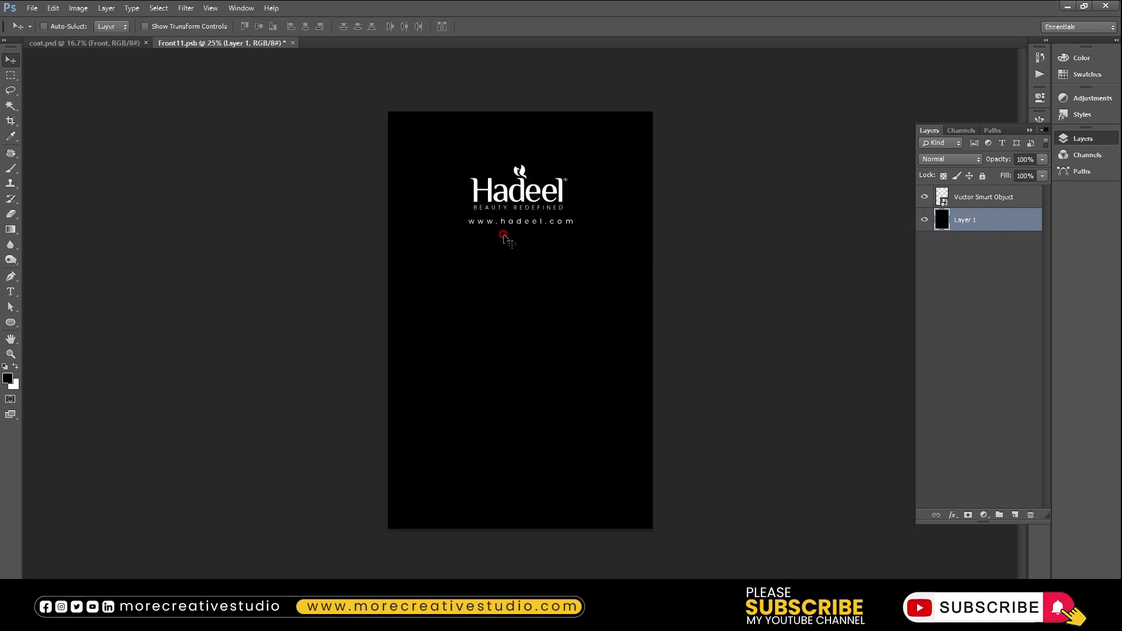
scroll(534, 211, up, 3)
key(ctrl+s)
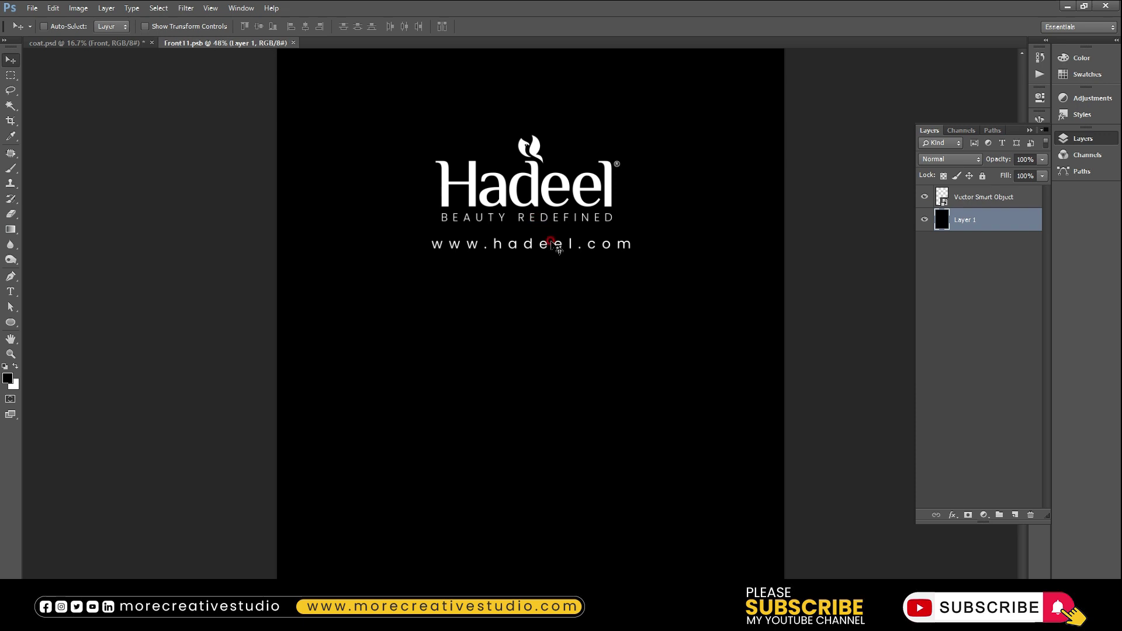
key(ctrl+w)
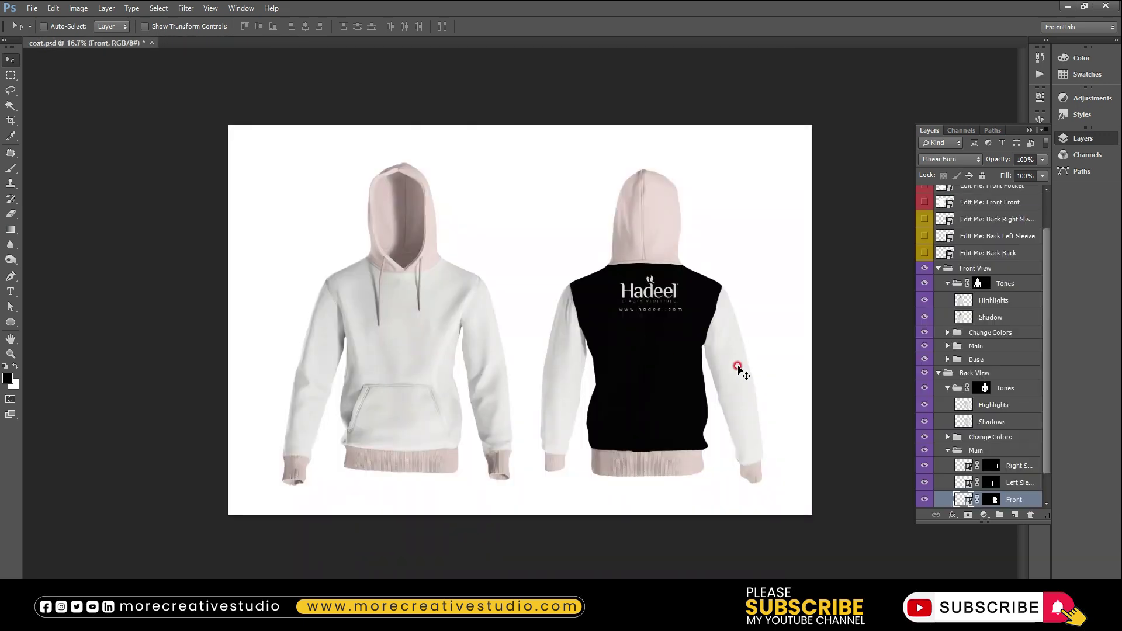
Turn the back Right Sleeve smart object black and save it.
click(960, 407)
click(965, 466)
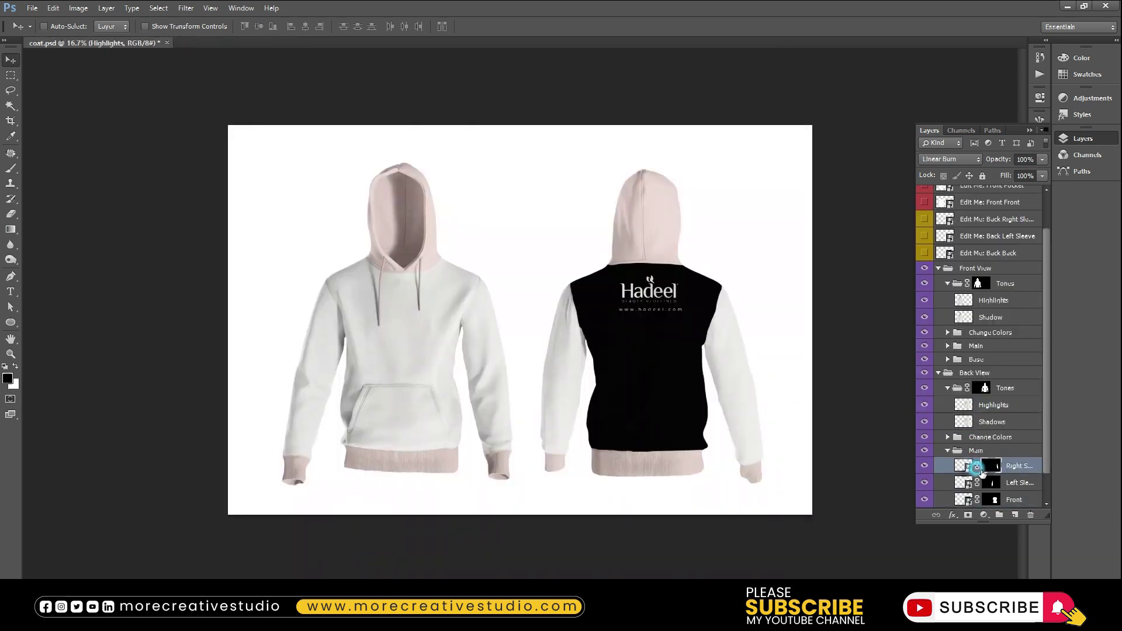
double_click(965, 467)
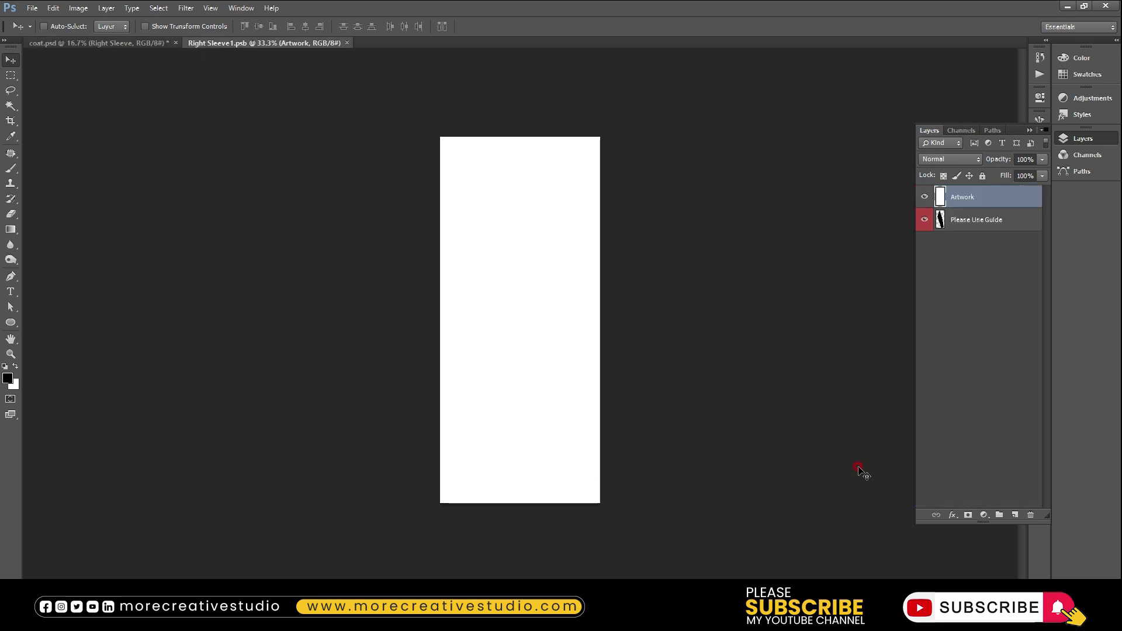
key(ctrl+s)
key(ctrl+w)
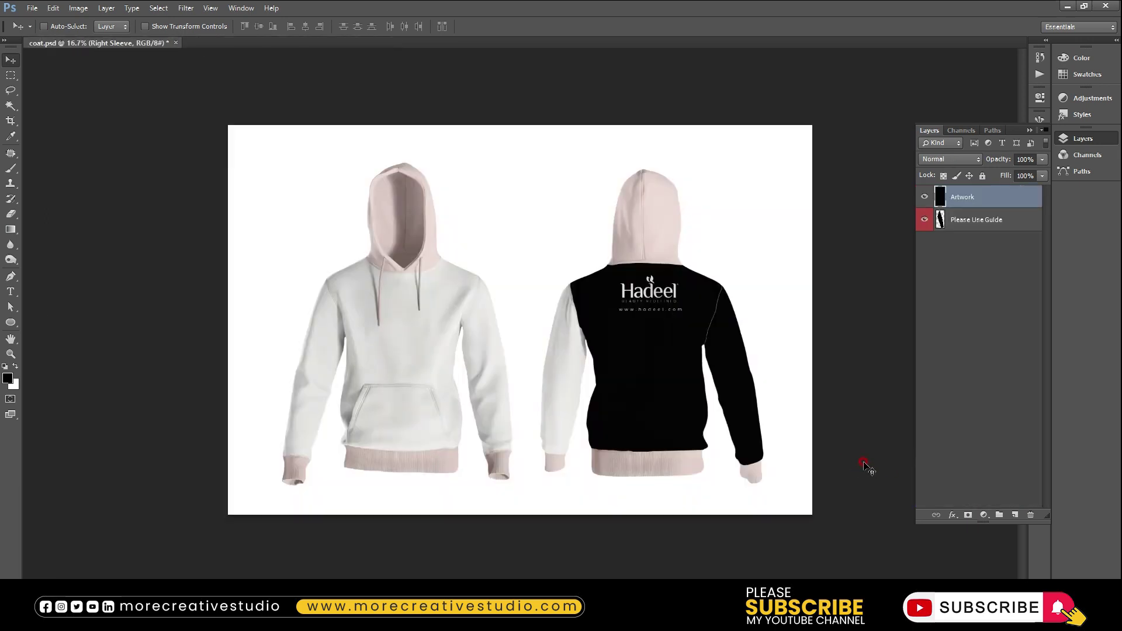
Turn the back Left Sleeve smart object black and save it.
scroll(947, 490, down, 2)
scroll(948, 490, down, 1)
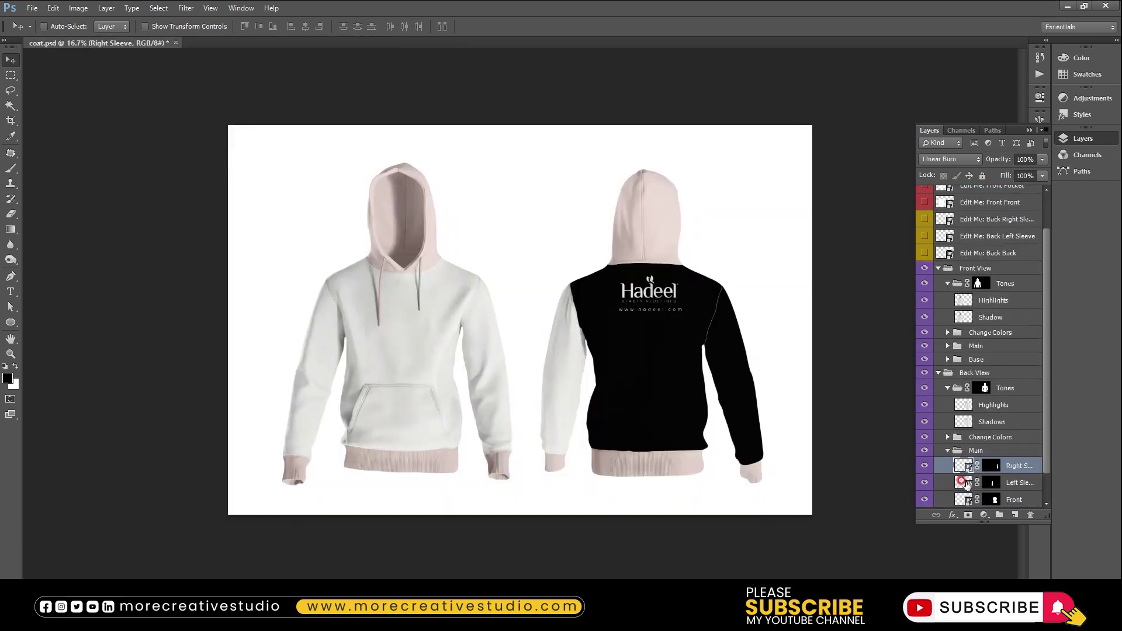
double_click(963, 482)
key(ctrl+s)
key(ctrl+w)
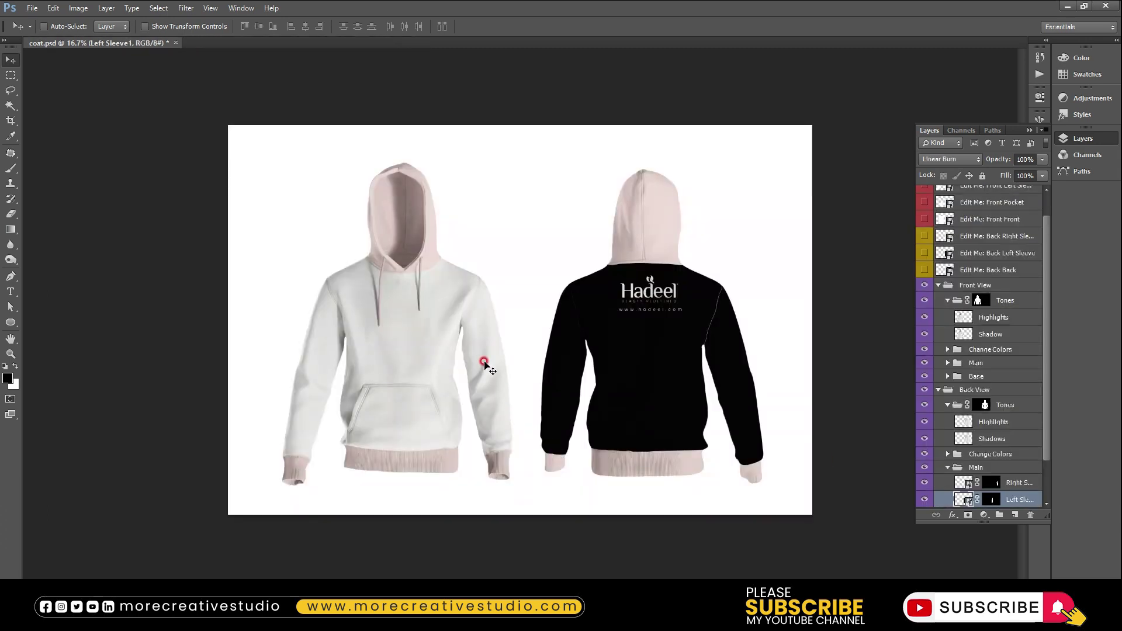
scroll(987, 457, down, 1)
scroll(987, 450, down, 2)
scroll(956, 382, up, 5)
Check the Edit Me: Back Back contents and save the back left sleeve contents.
double_click(948, 295)
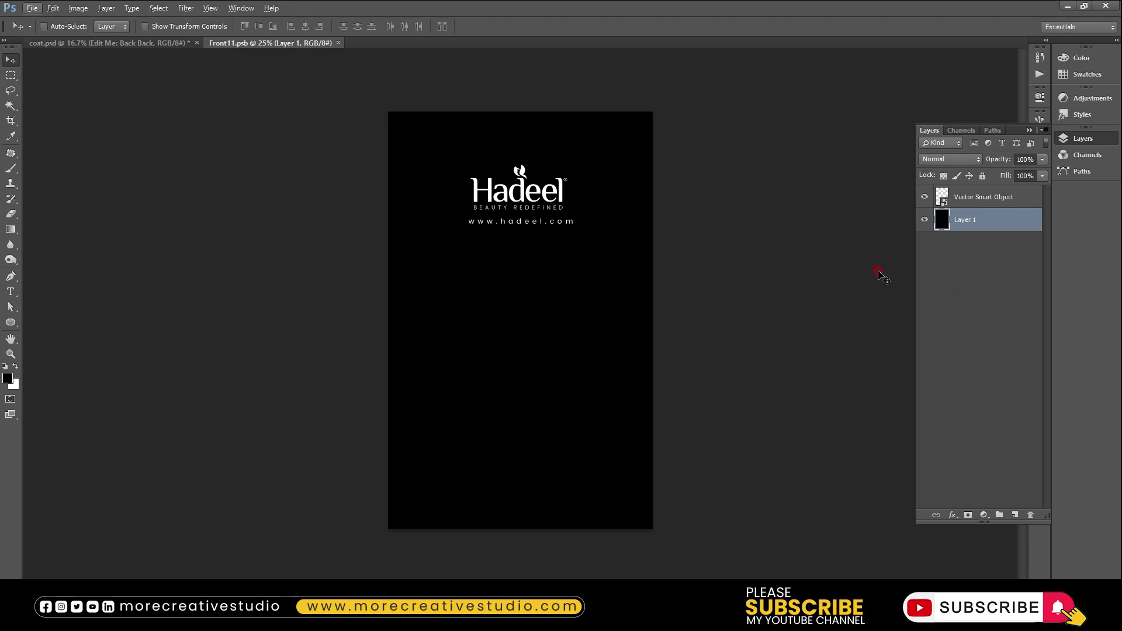
key(ctrl+w)
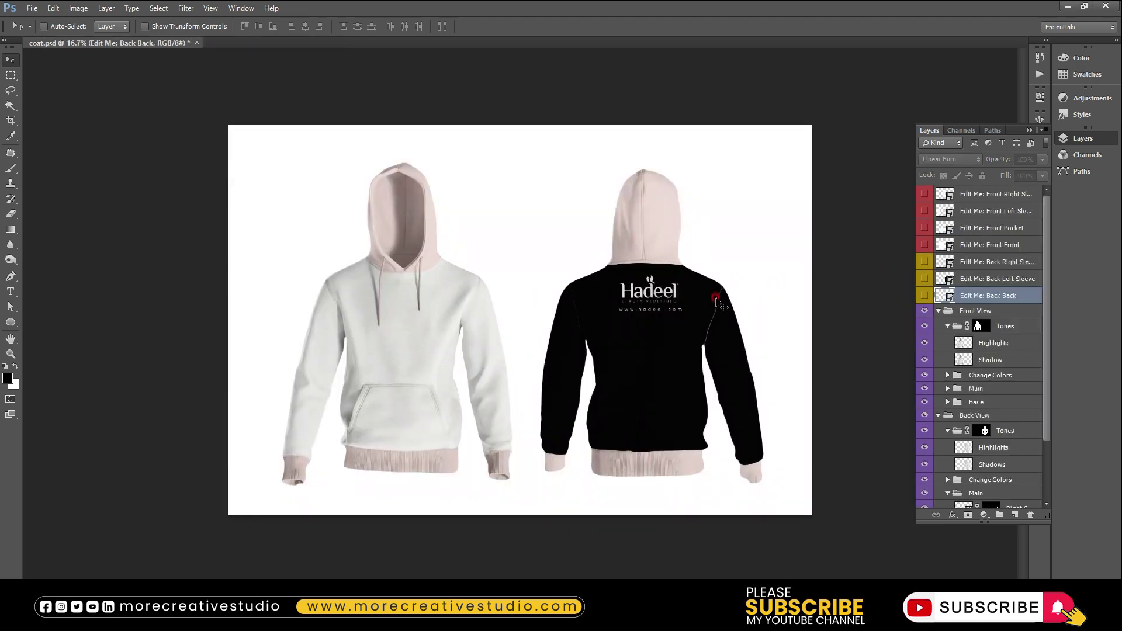
double_click(946, 280)
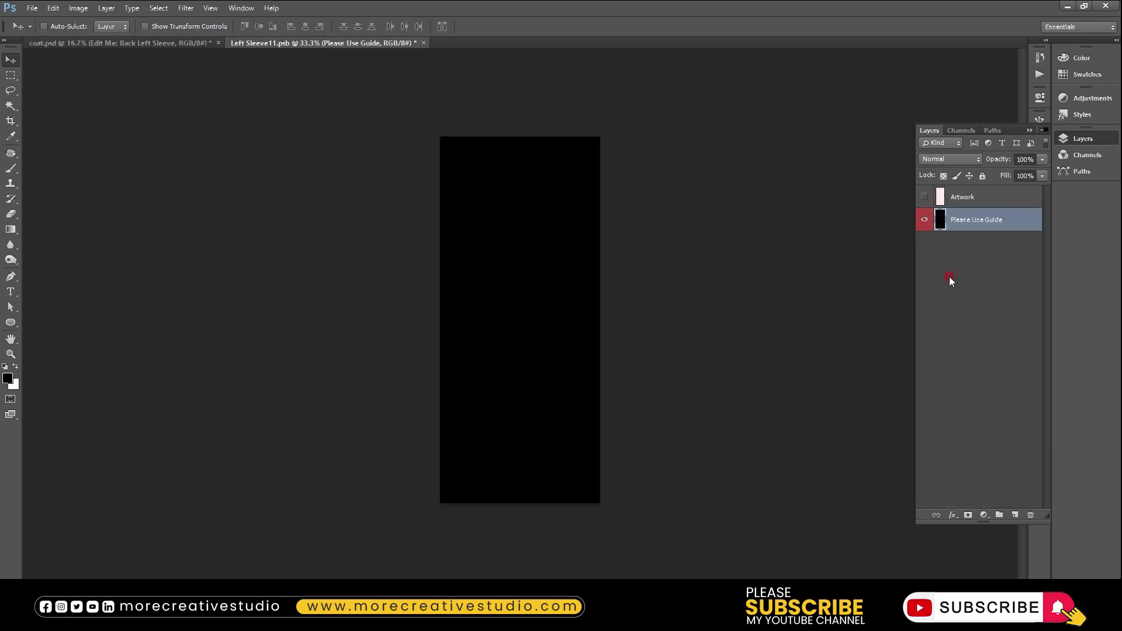
key(ctrl+s)
key(ctrl+w)
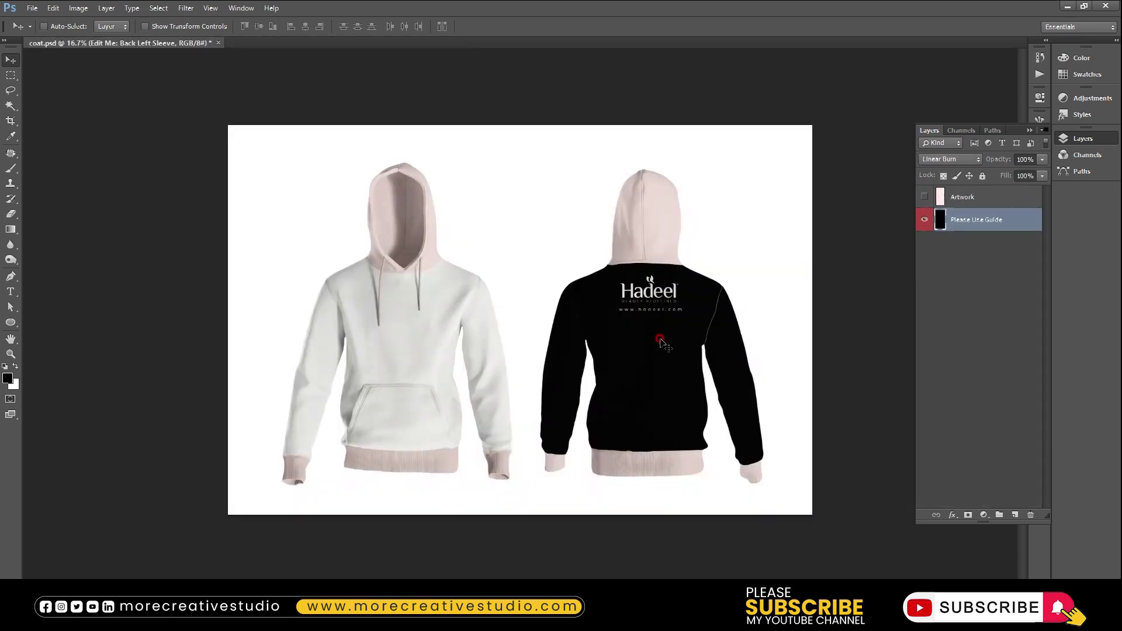
Fill the front right and front left sleeve artwork black and save both.
double_click(949, 198)
key(alt+BackSpace)
key(ctrl+s)
key(ctrl+w)
double_click(945, 211)
key(alt+BackSpace)
key(ctrl+s)
key(ctrl+w)
Fill the Edit Me: Front Pocket artwork black and save it.
click(950, 228)
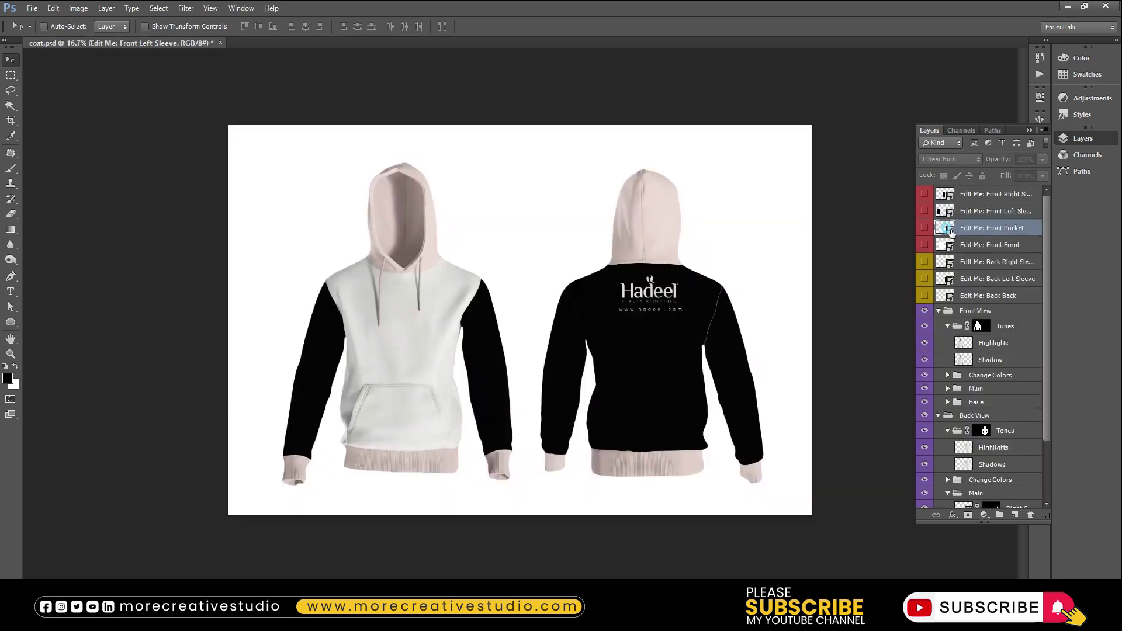
double_click(948, 228)
key(alt+BackSpace)
key(ctrl+s)
key(ctrl+w)
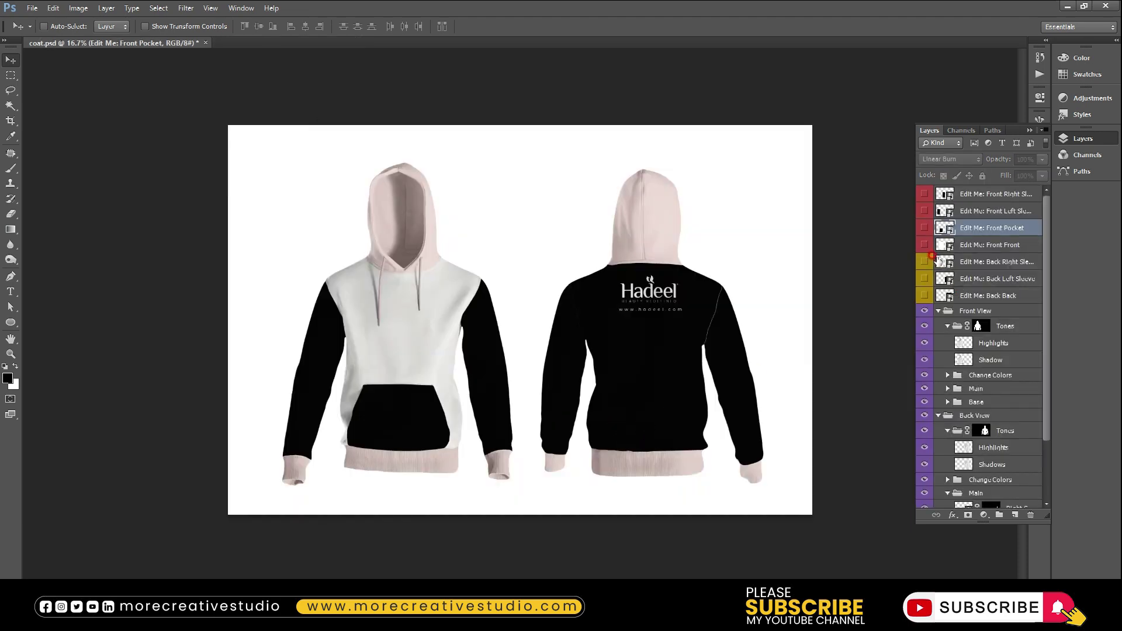
Fill the Front Front design black with the Hadeel logo showing, and save the hoodie.
double_click(948, 245)
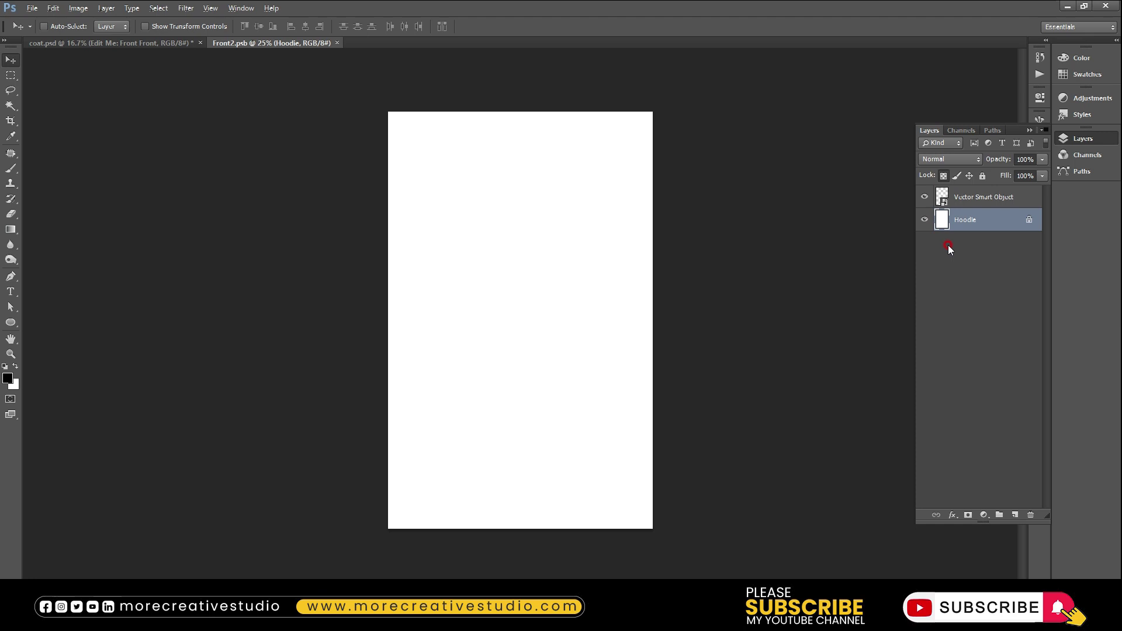
key(alt+BackSpace)
click(924, 198)
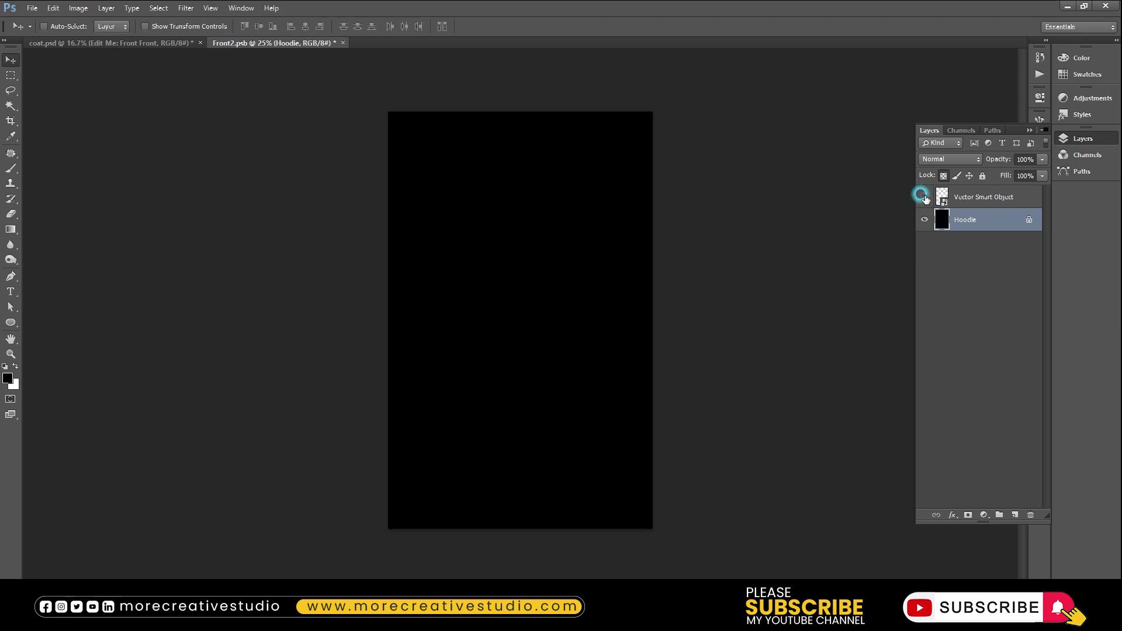
key(ctrl+s)
key(ctrl+w)
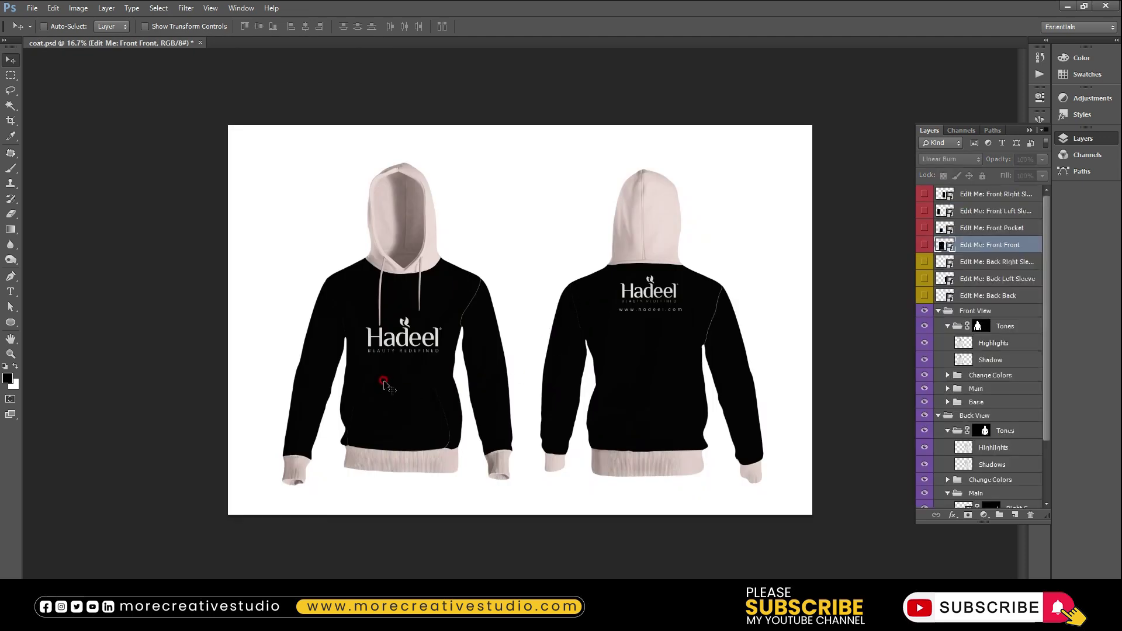
key(ctrl+s)
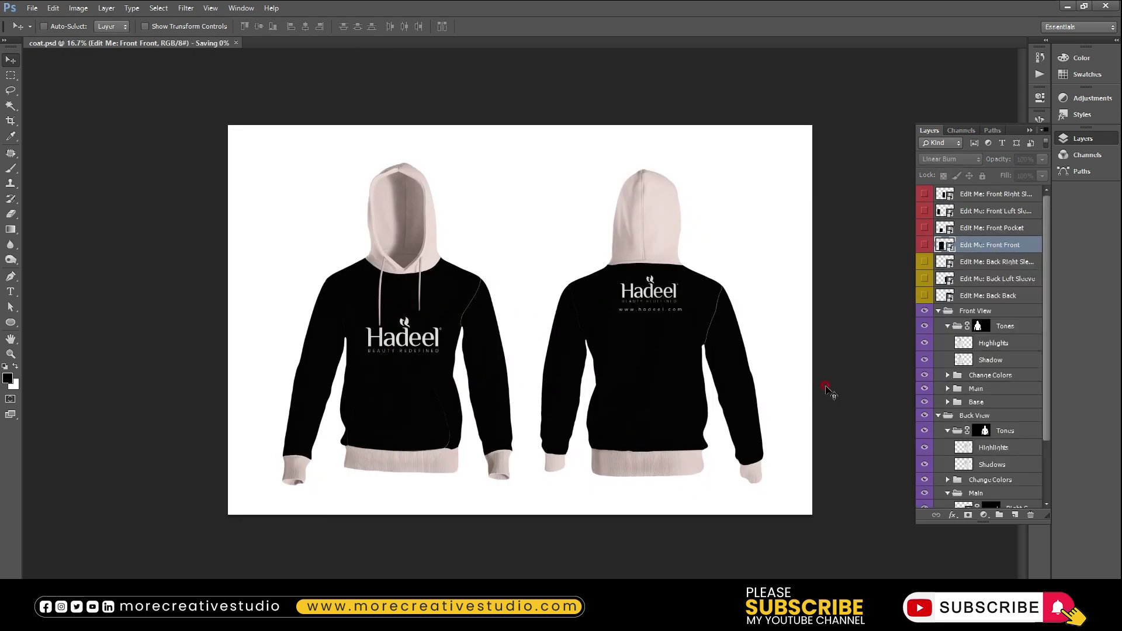
Save the hoodie as a JPEG named coat in the MockUp folder and close it.
key(ctrl+shift+s)
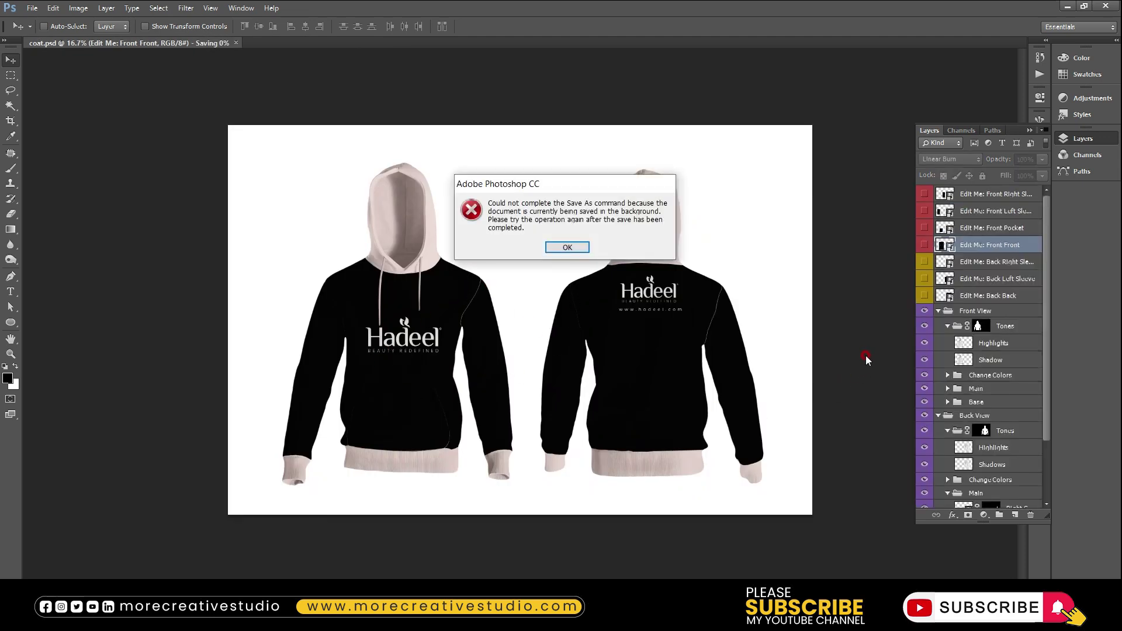
key(Return)
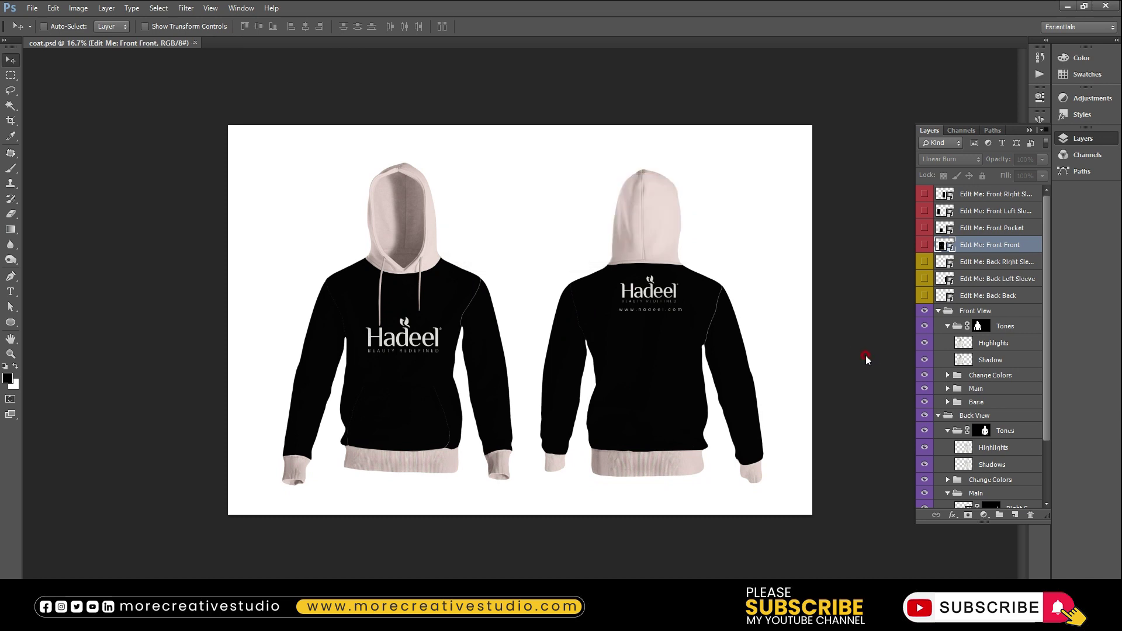
key(ctrl+shift+s)
key(Tab)
key(j)
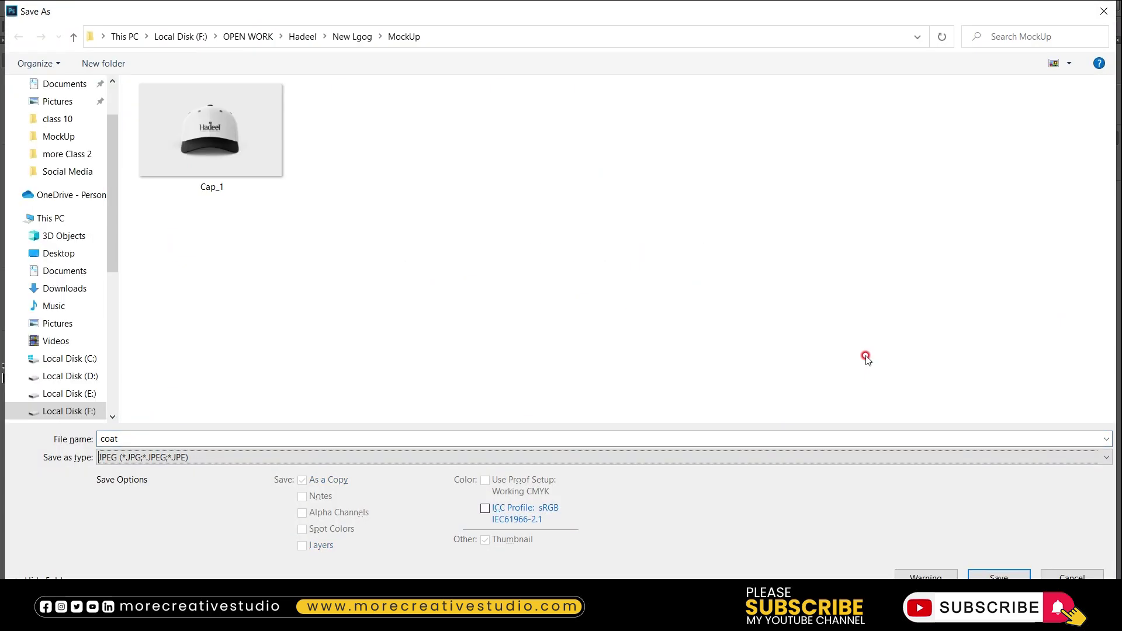
key(Escape)
key(ctrl+s)
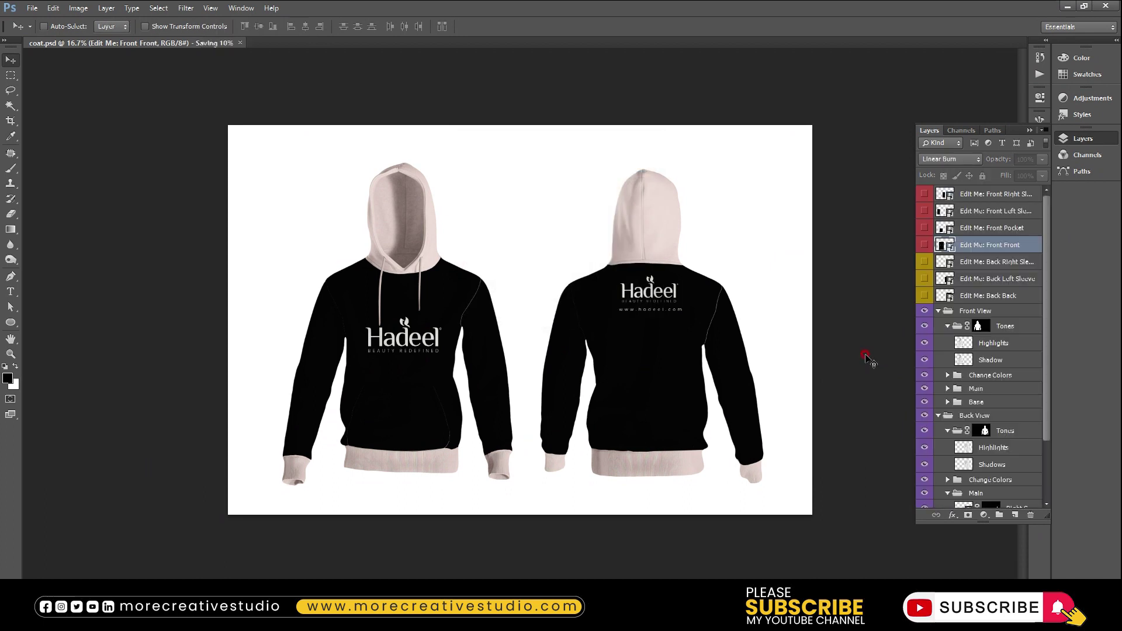
key(ctrl+w)
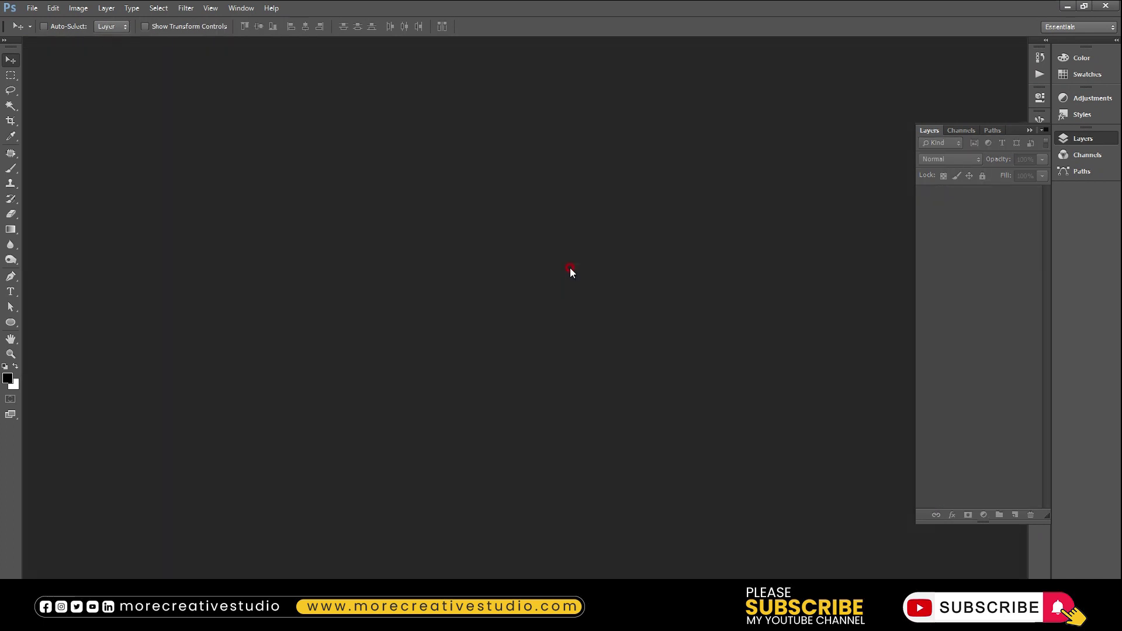
Open the Dairy notebook mockup file.
key(ctrl+o)
click(857, 156)
double_click(856, 155)
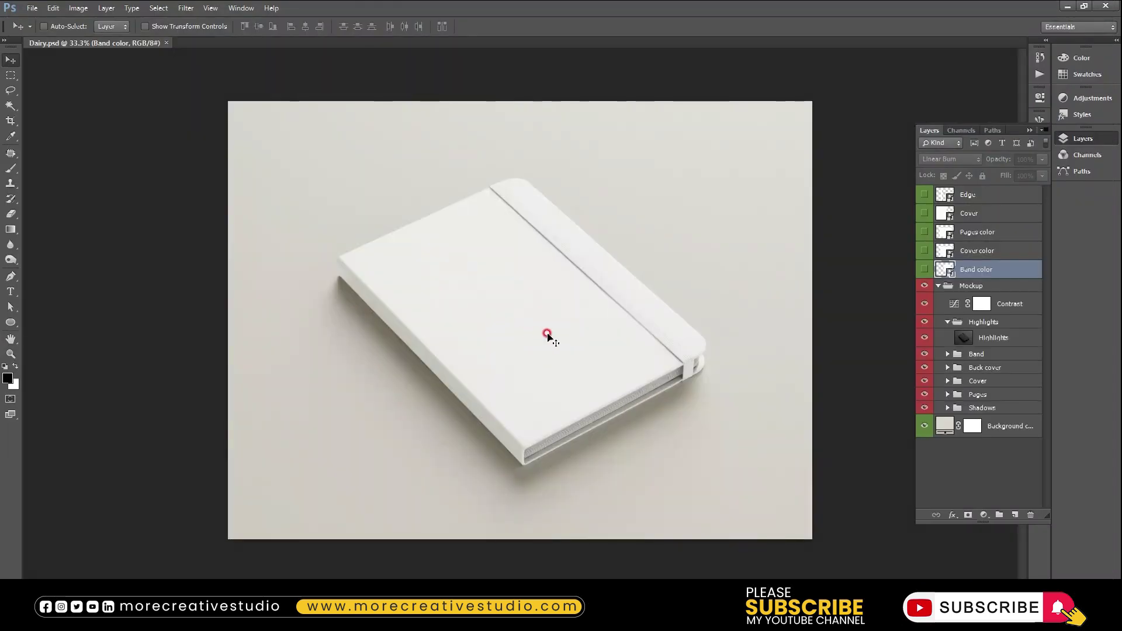
Fill the Band color smart object contents black and save them.
double_click(946, 270)
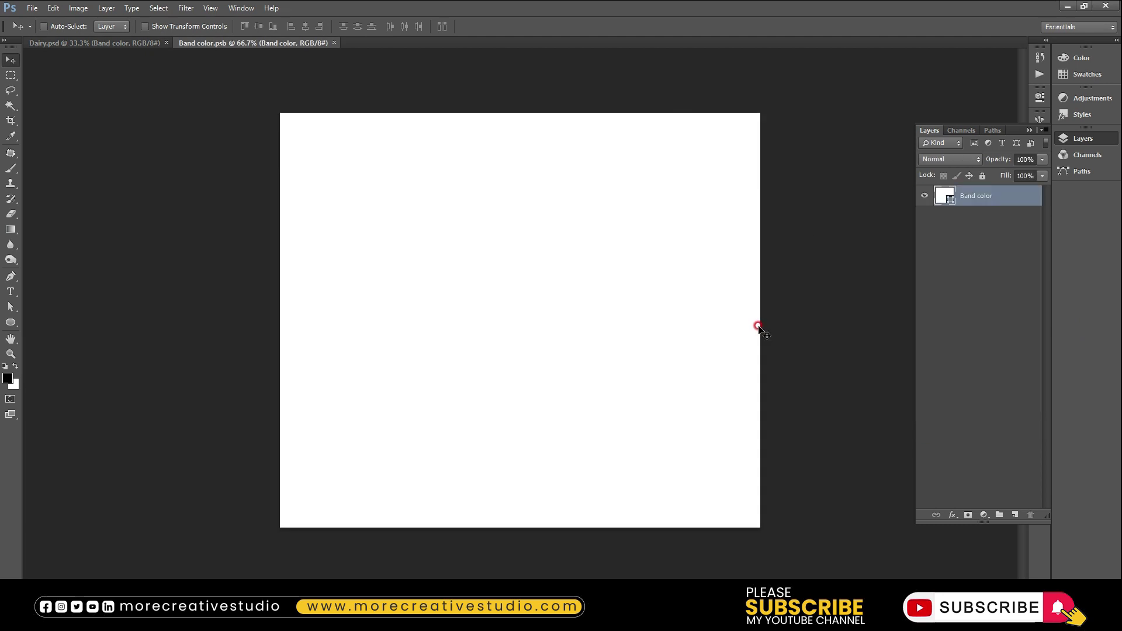
key(ctrl+w)
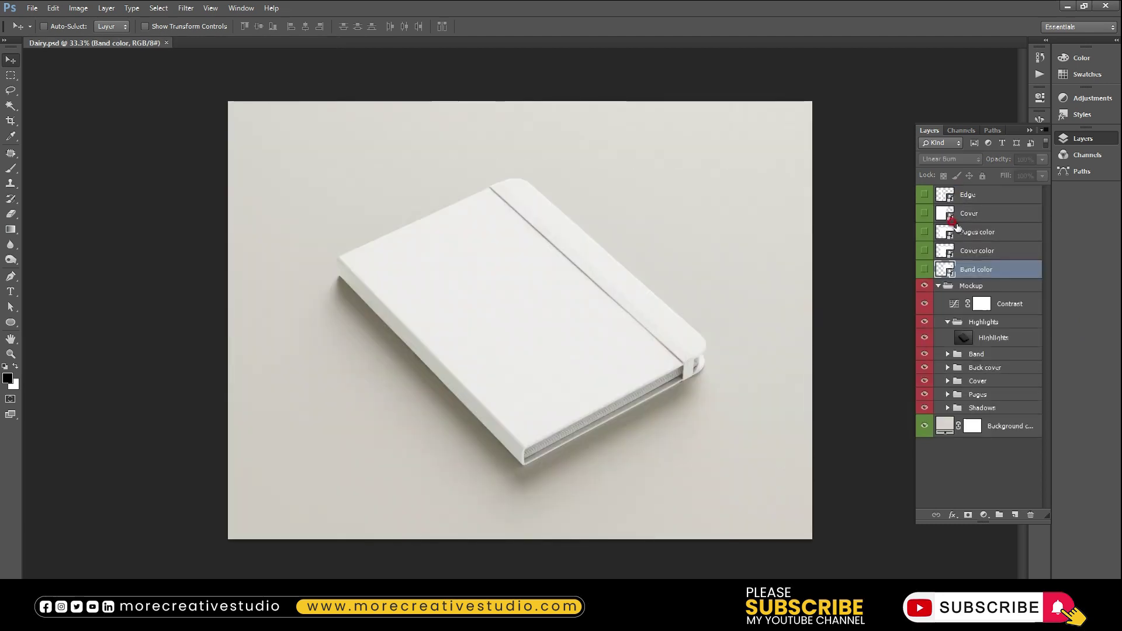
double_click(950, 273)
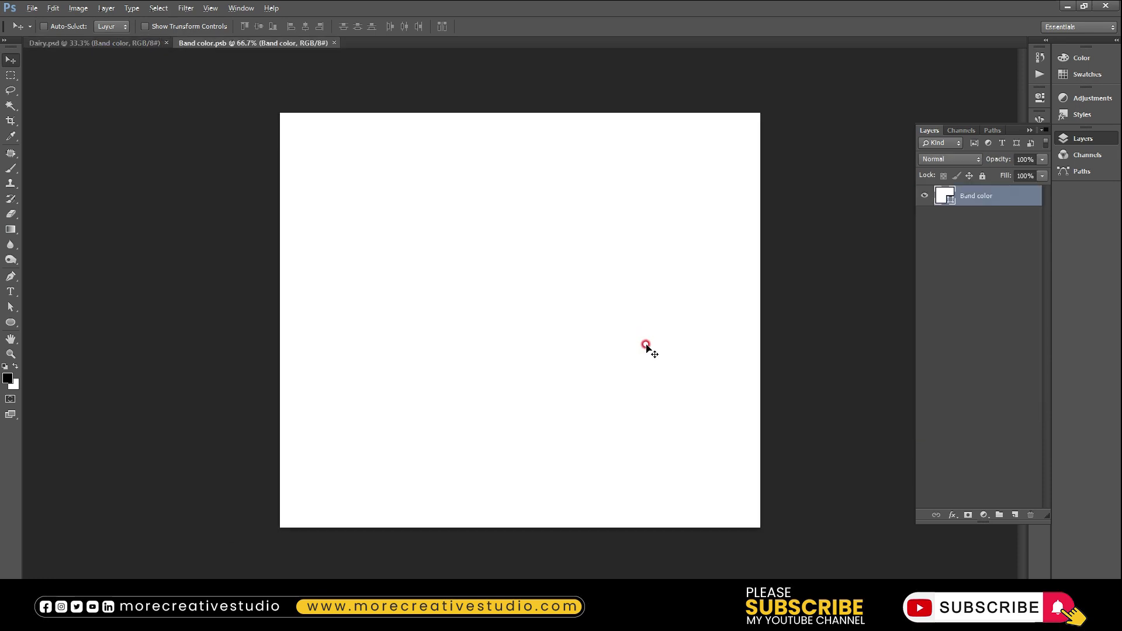
key(alt+BackSpace)
key(ctrl+s)
key(ctrl+w)
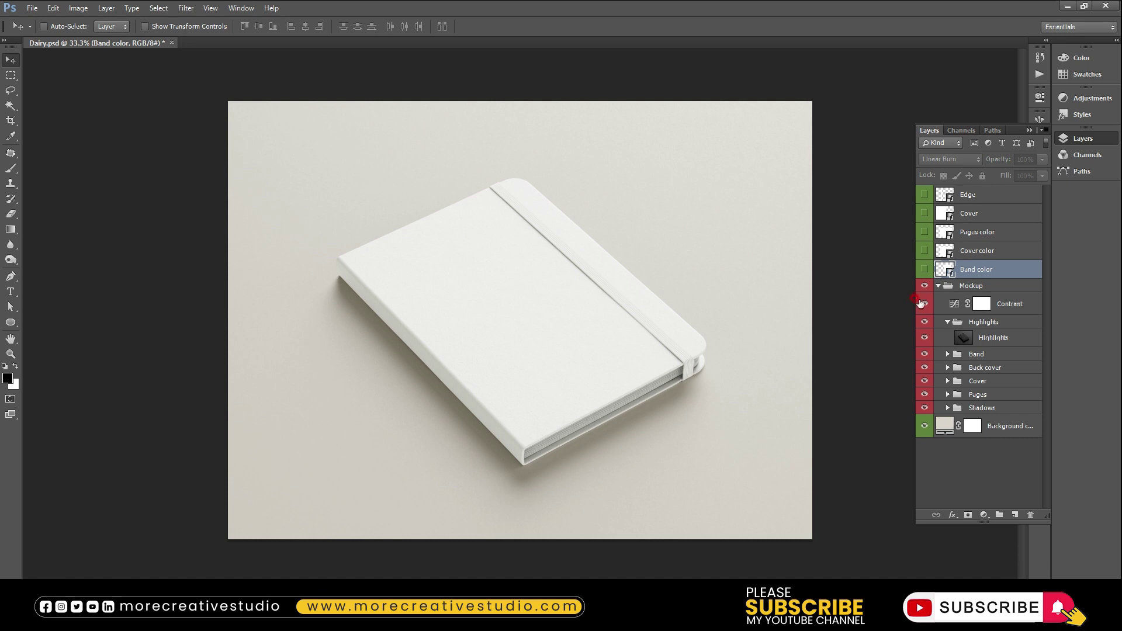
Fill the Cover color contents black and save, then inspect the Edge contents unchanged.
double_click(946, 251)
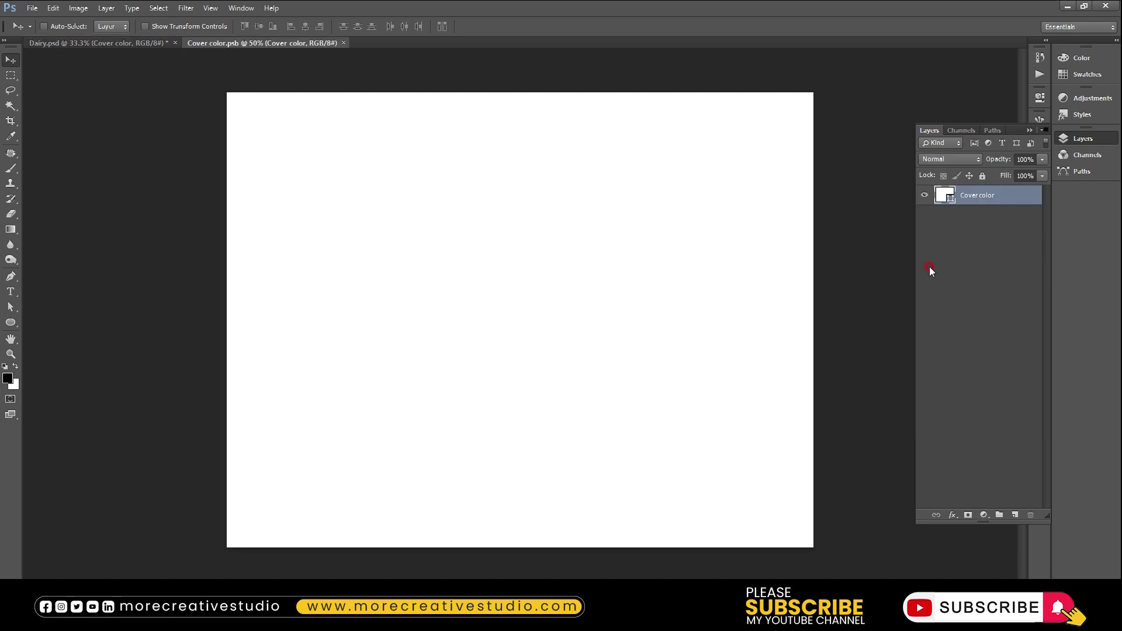
key(alt+BackSpace)
key(ctrl+s)
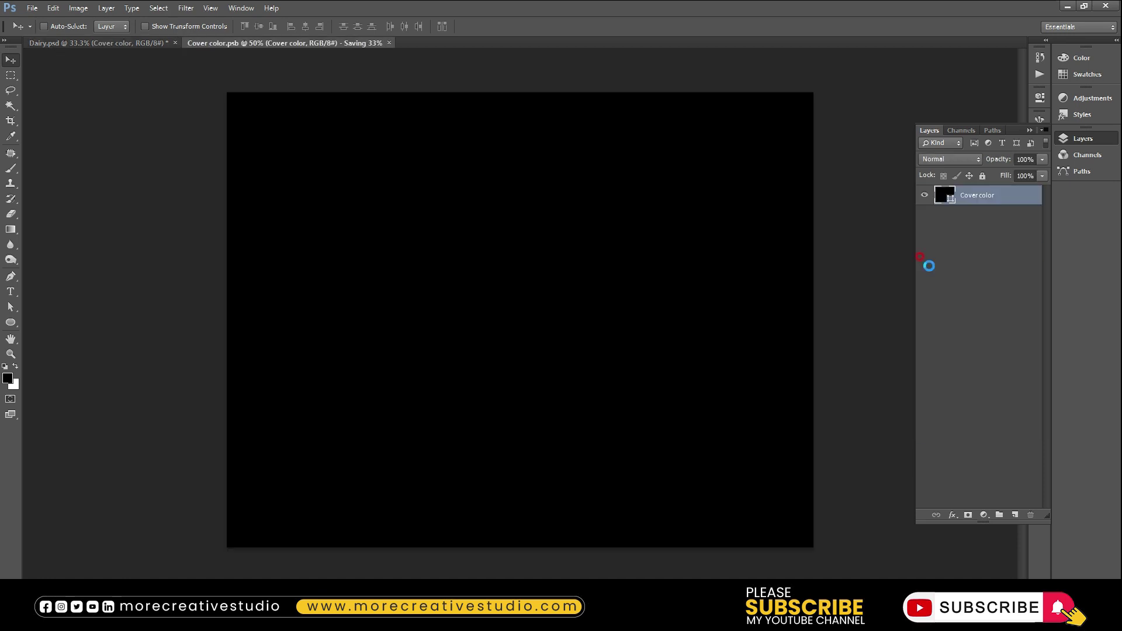
key(ctrl+w)
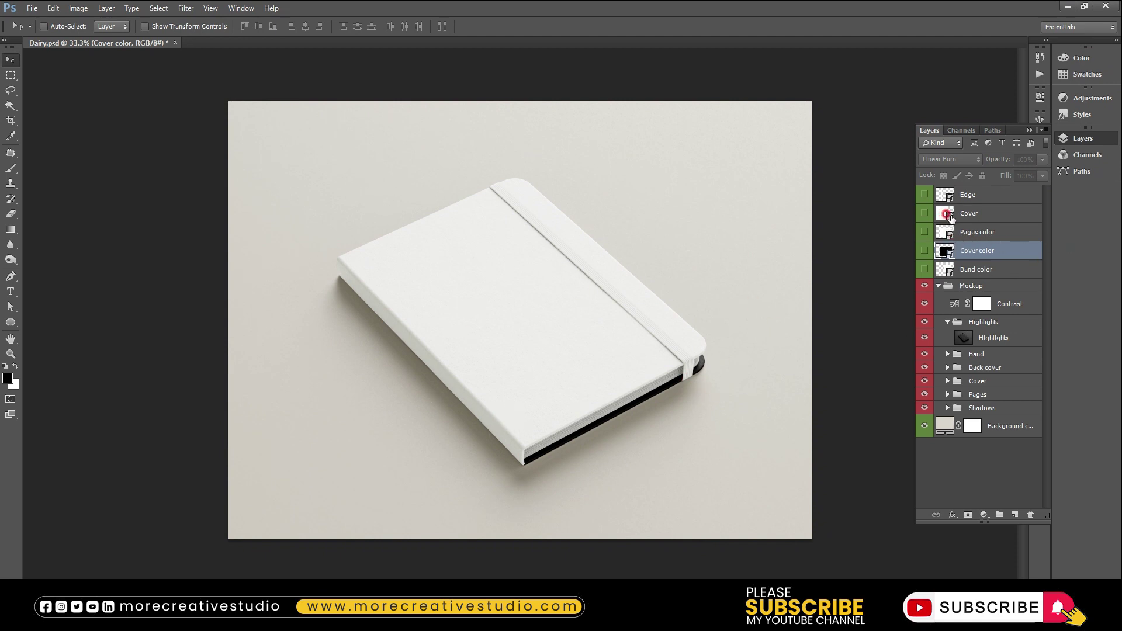
double_click(945, 196)
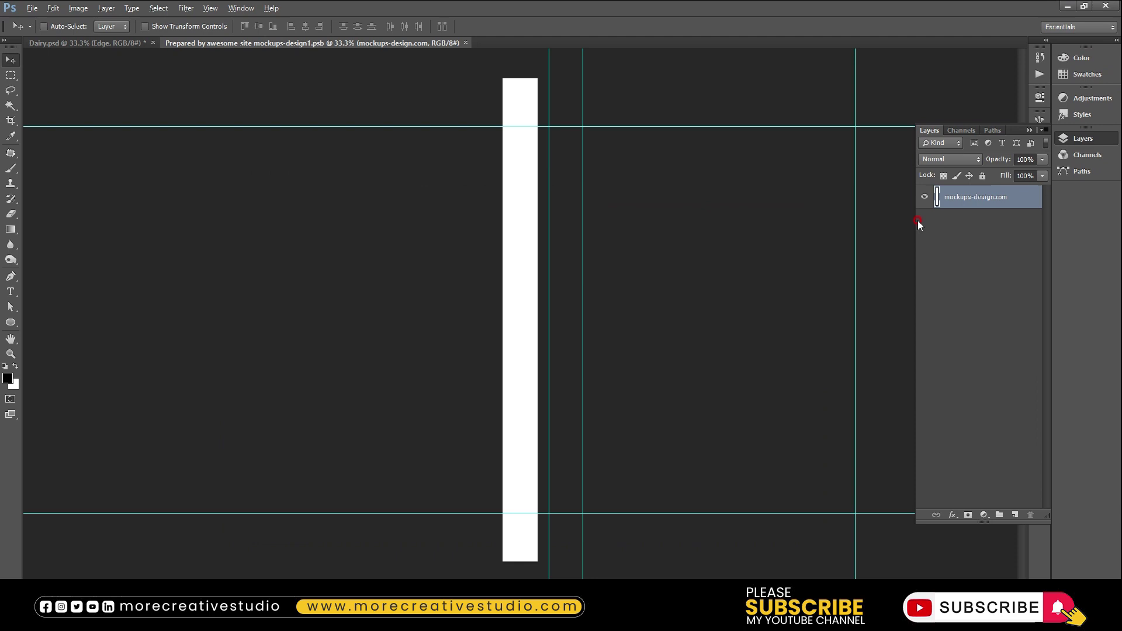
key(ctrl+w)
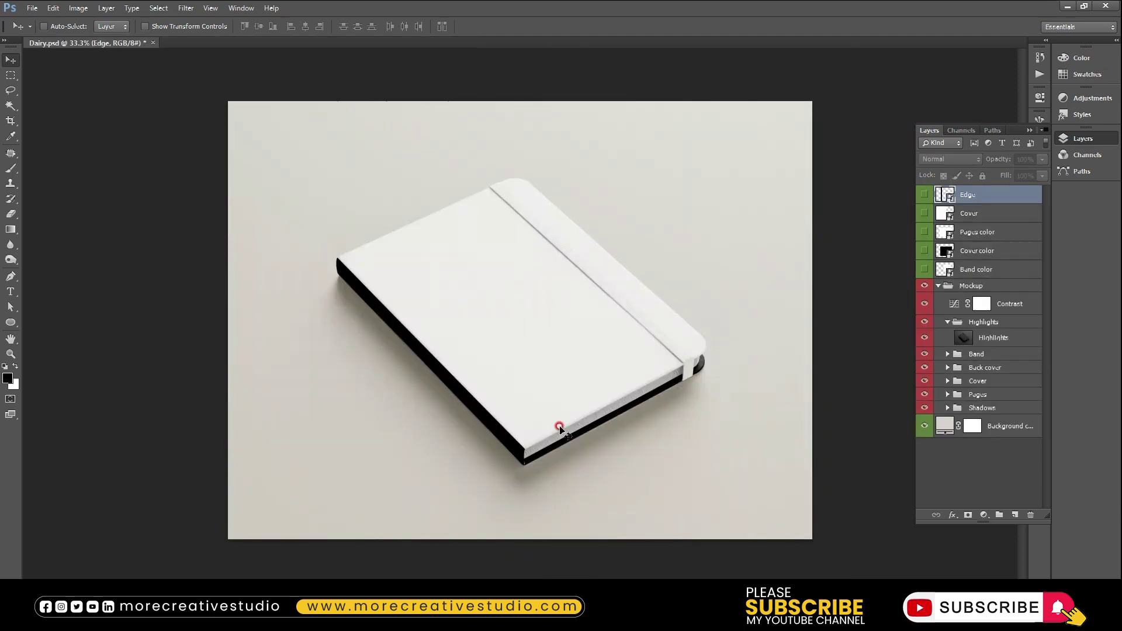
Paste the bird emblem from Illustrator into the Cover design, placed toward the lower right.
double_click(946, 214)
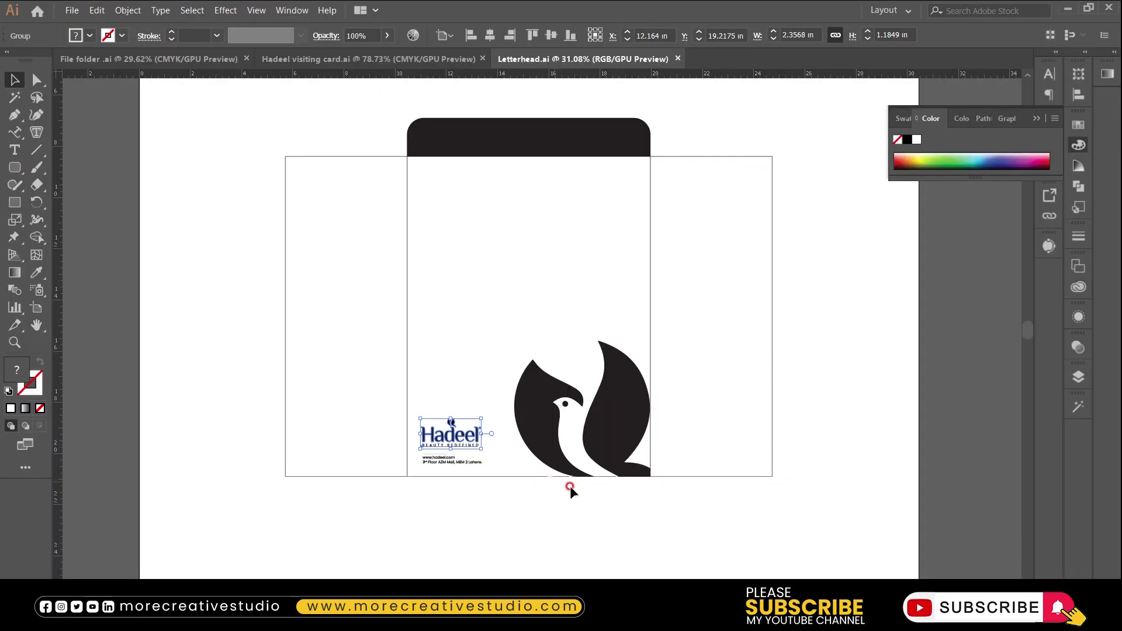
click(571, 487)
click(613, 447)
double_click(603, 444)
click(603, 444)
drag(603, 444, 551, 618)
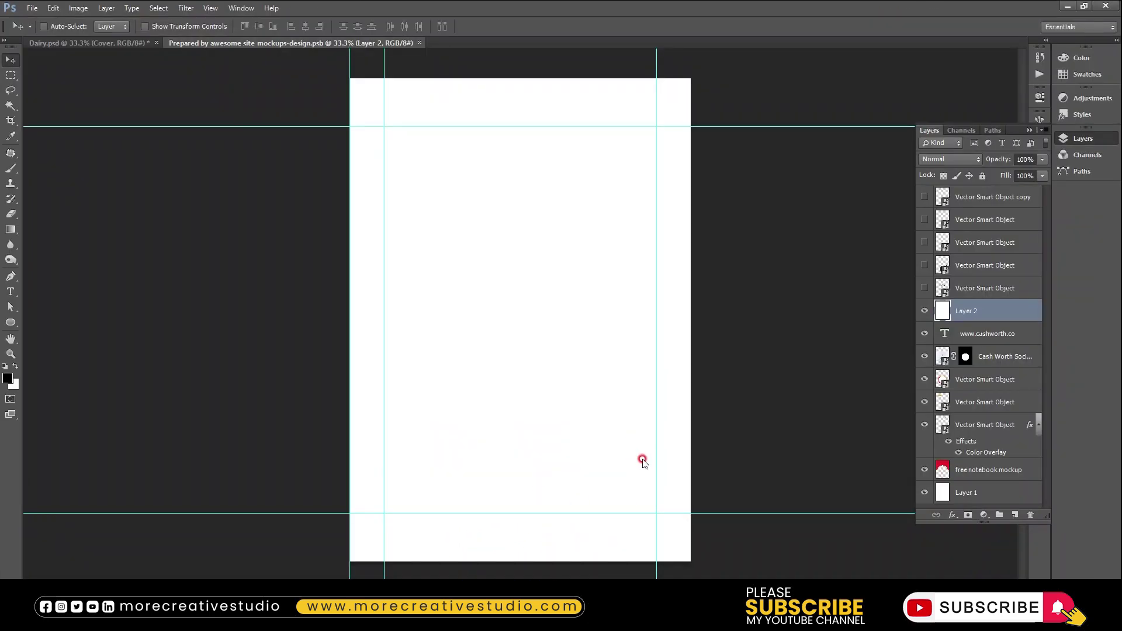
key(ctrl+v)
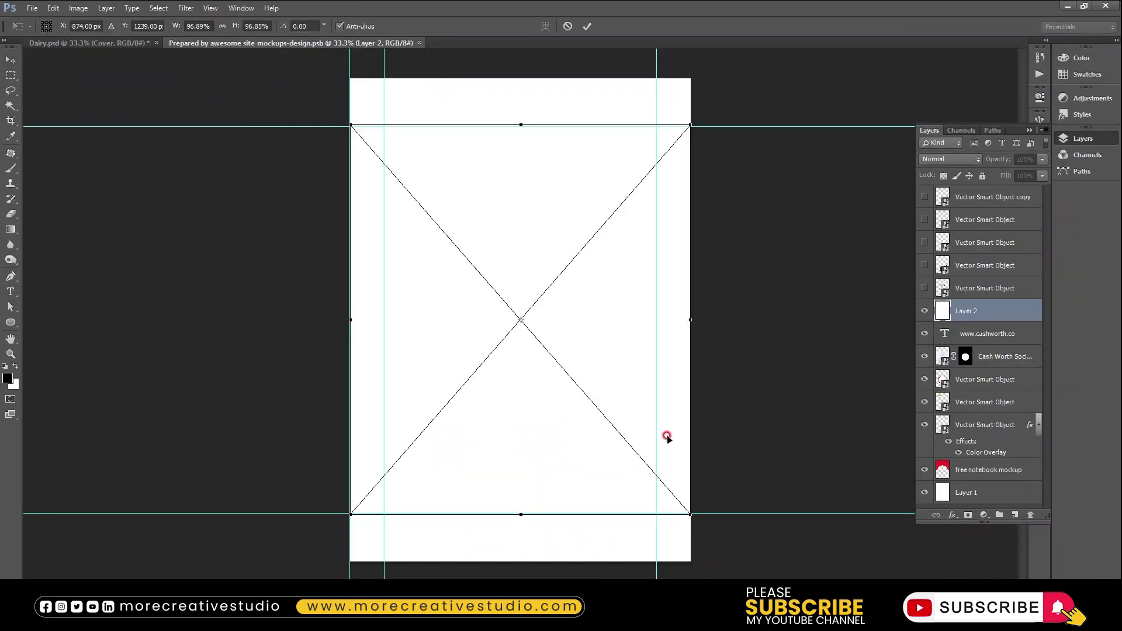
mouse_move(621, 278)
mouse_down()
mouse_move(674, 457)
mouse_move(646, 426)
mouse_up()
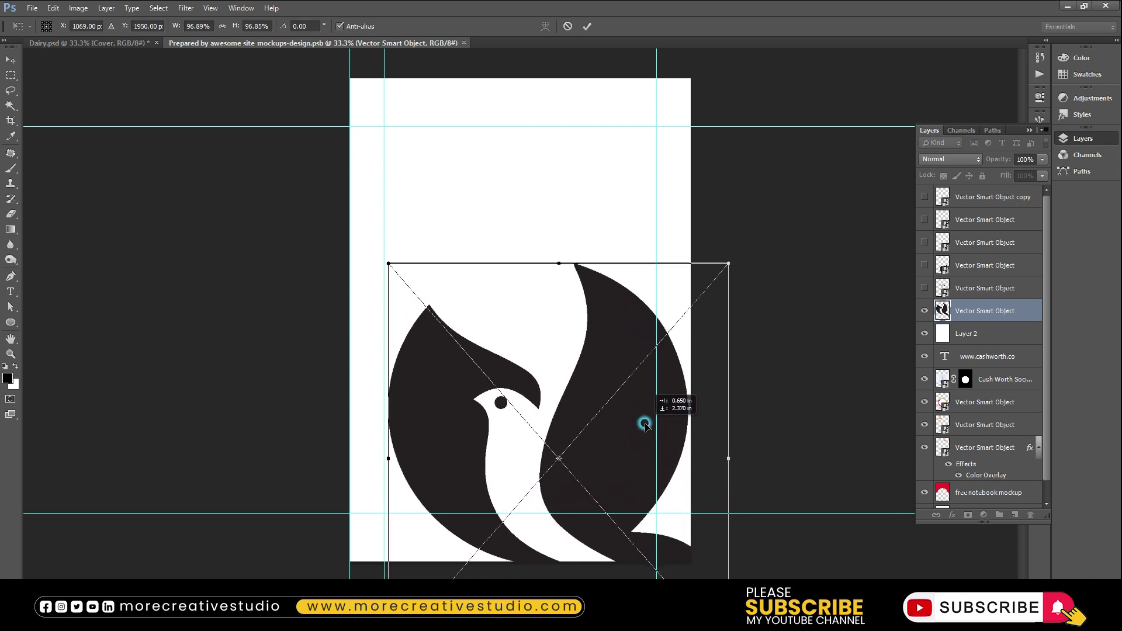
key(Return)
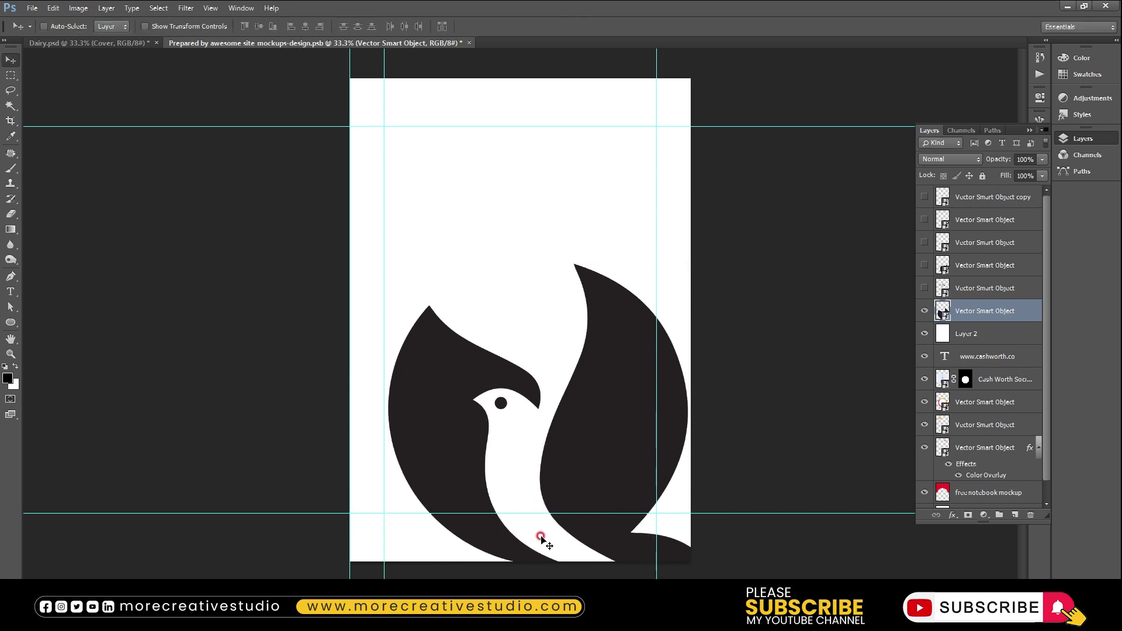
drag(627, 444, 628, 446)
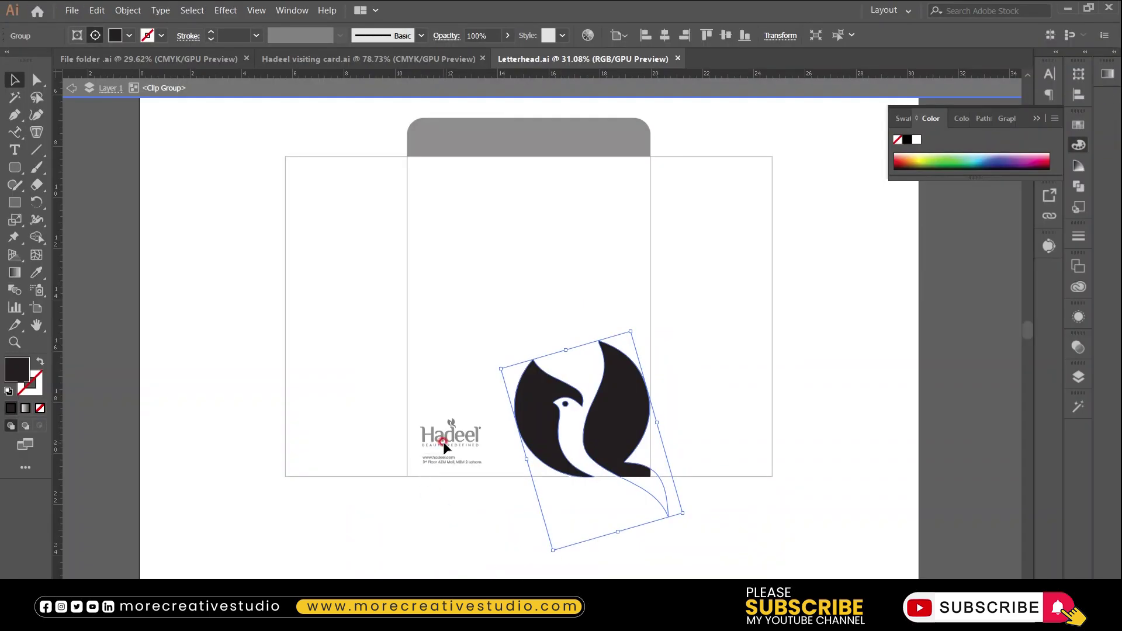
Paste the Hadeel logo as a smart object onto the upper cover.
click(451, 439)
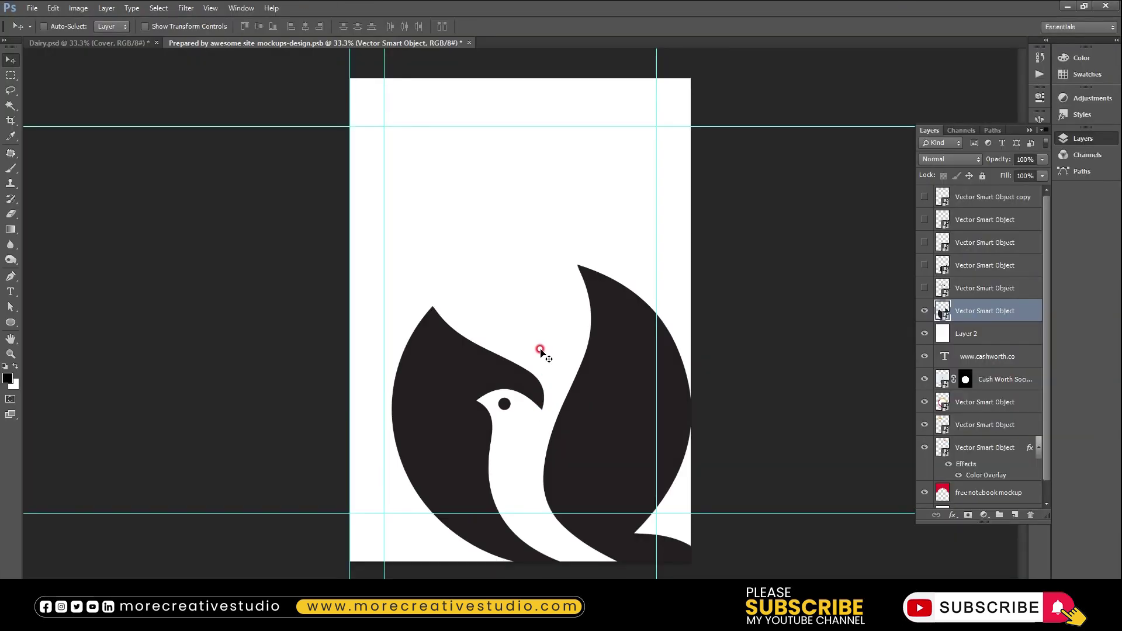
key(ctrl+v)
click(605, 203)
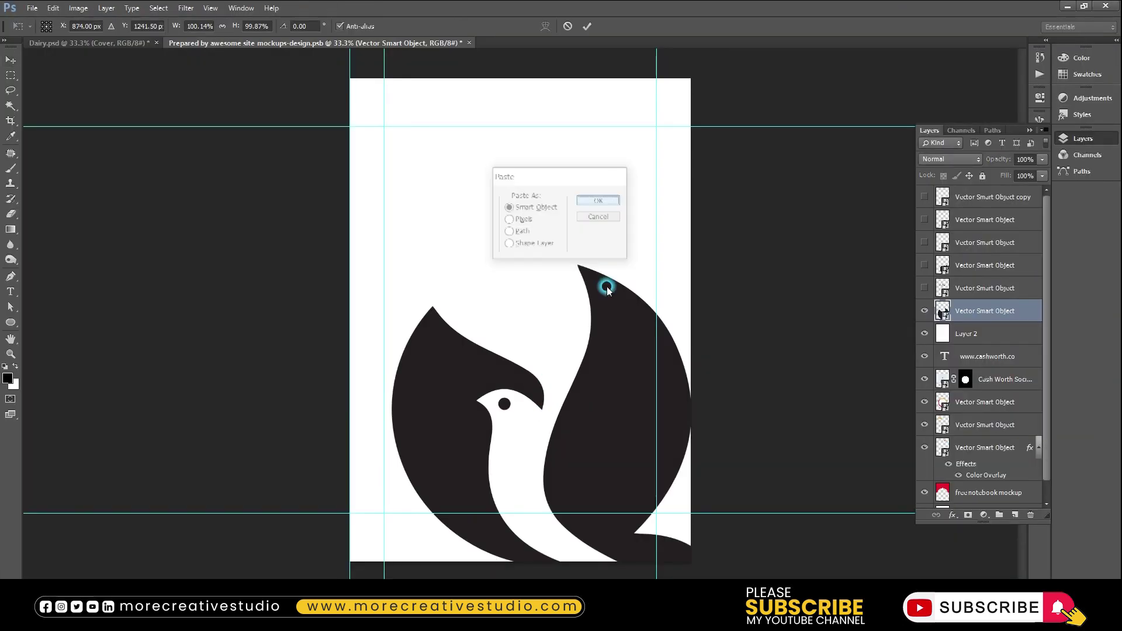
drag(568, 330, 569, 230)
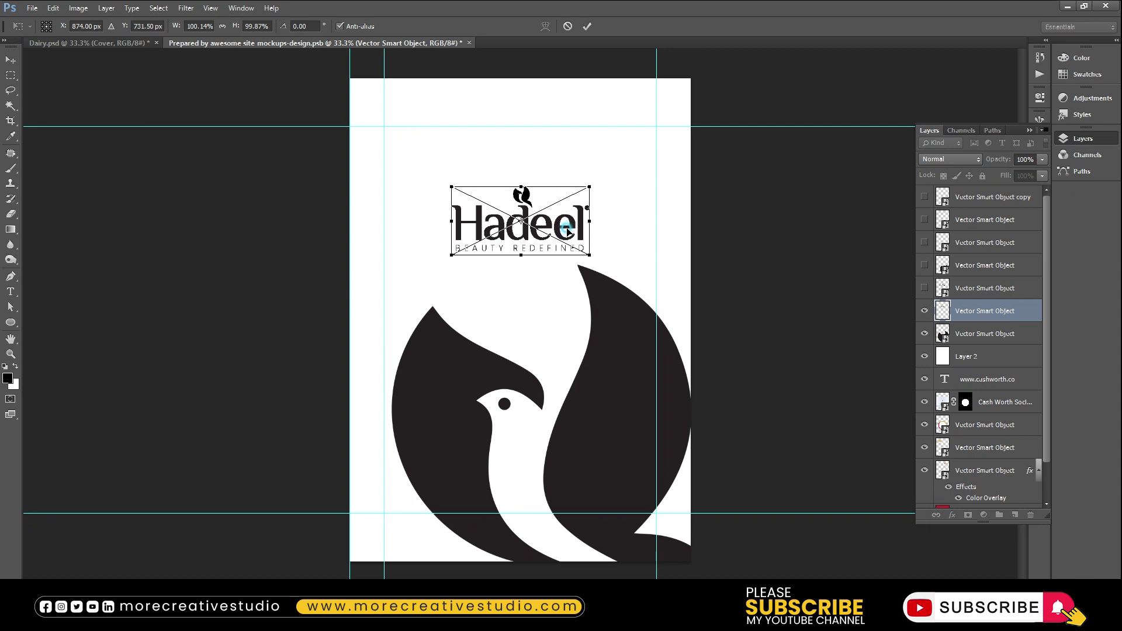
key(Return)
Shrink the bird emblem and reposition it on the cover.
ctrl+click(610, 320)
key(ctrl+t)
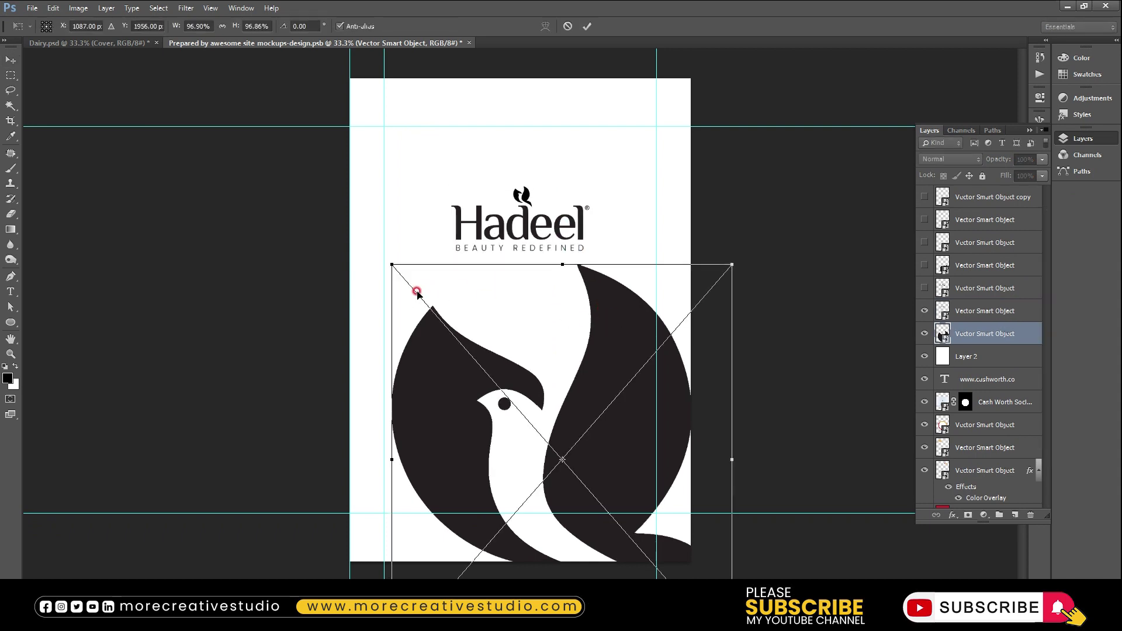
drag(382, 257, 431, 303)
drag(609, 351, 631, 366)
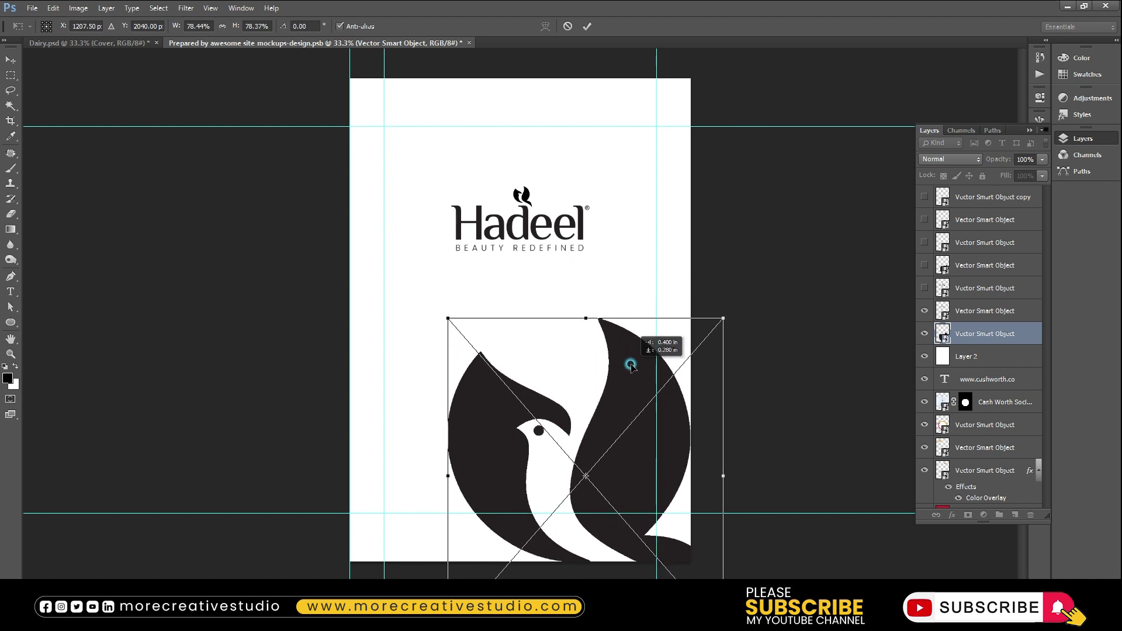
key(Return)
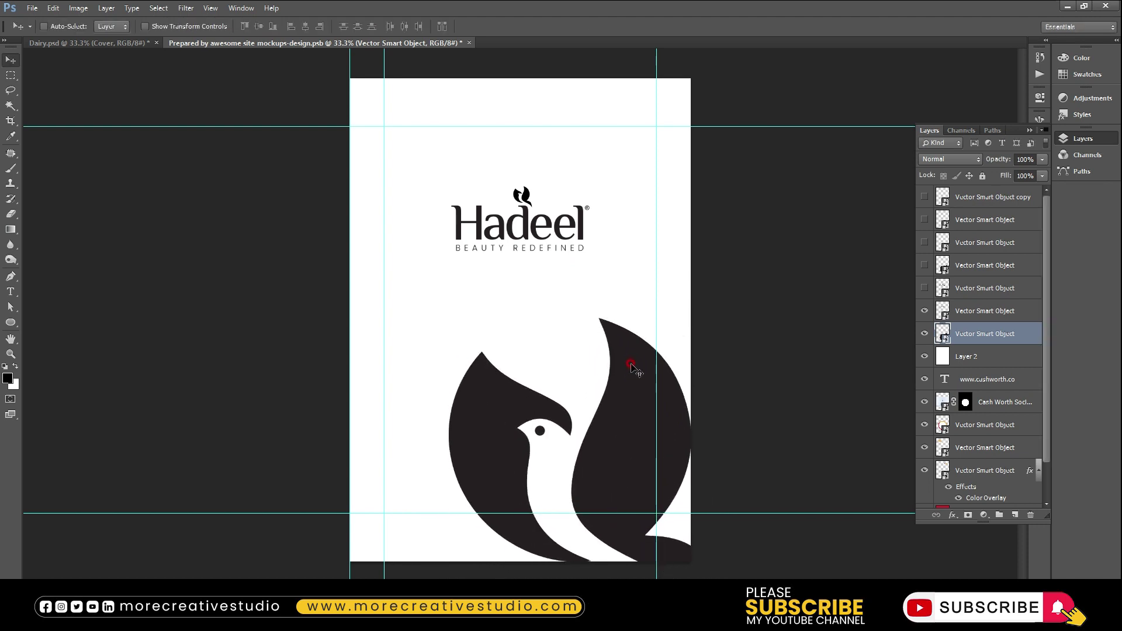
Nudge the Hadeel logo slightly lower, then zoom into the Illustrator letterhead logo.
drag(530, 220, 531, 233)
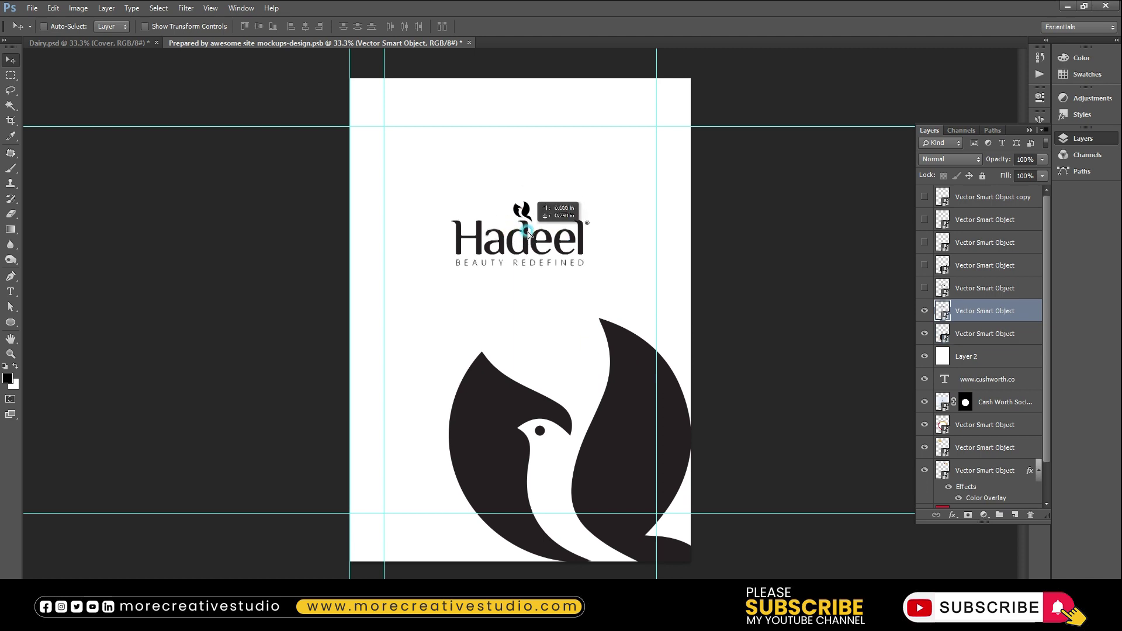
key(ctrl+a)
key(ctrl+d)
drag(526, 238, 526, 245)
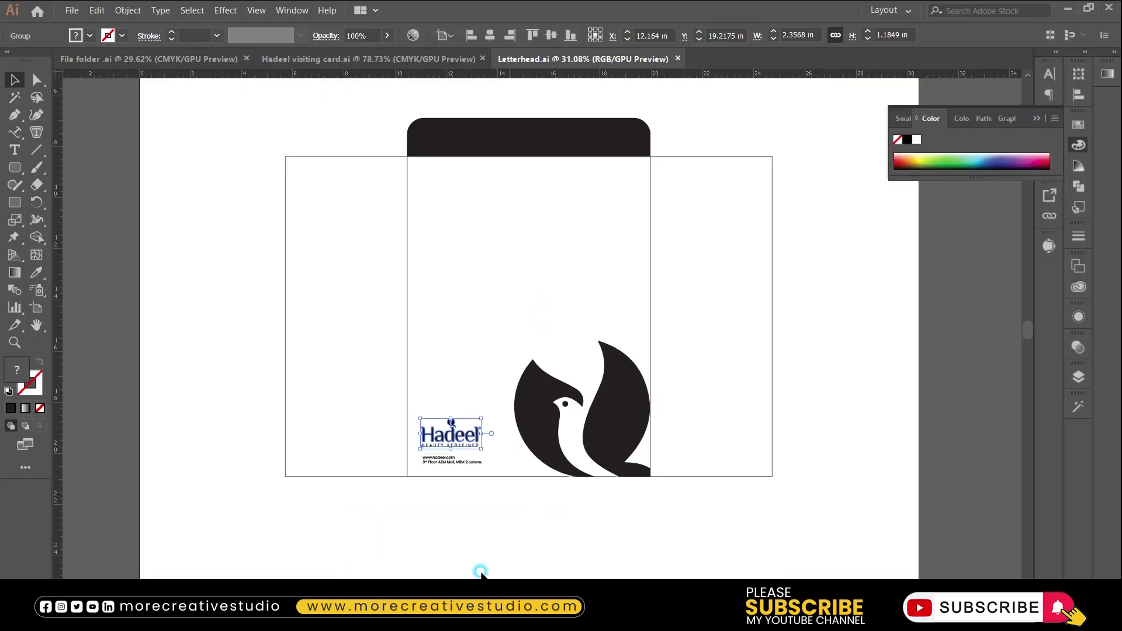
click(441, 447)
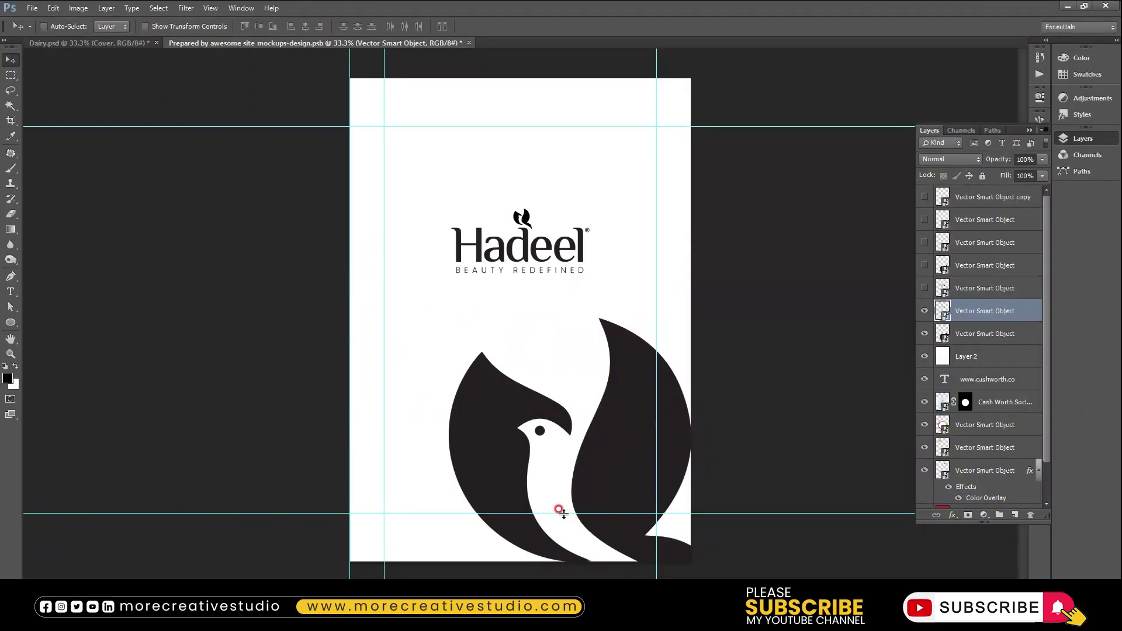
Save the edited cover artwork and the Dairy notebook mockup.
key(ctrl+s)
key(ctrl+w)
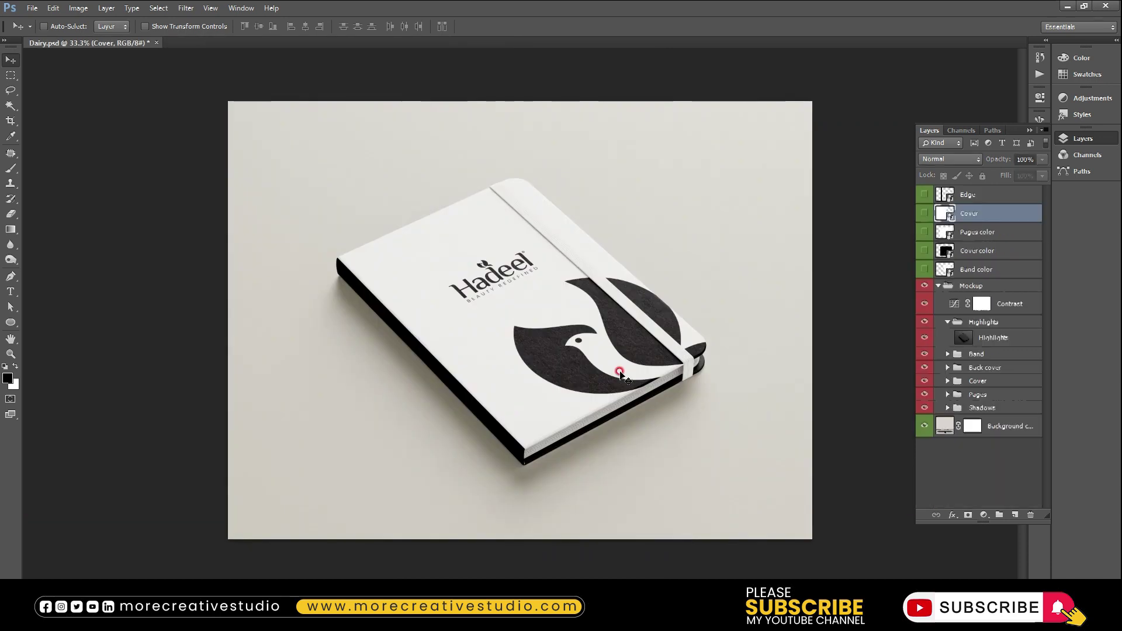
key(ctrl+s)
Save the notebook as a Dairy JPEG in the MockUp folder and close it.
key(ctrl+shift+s)
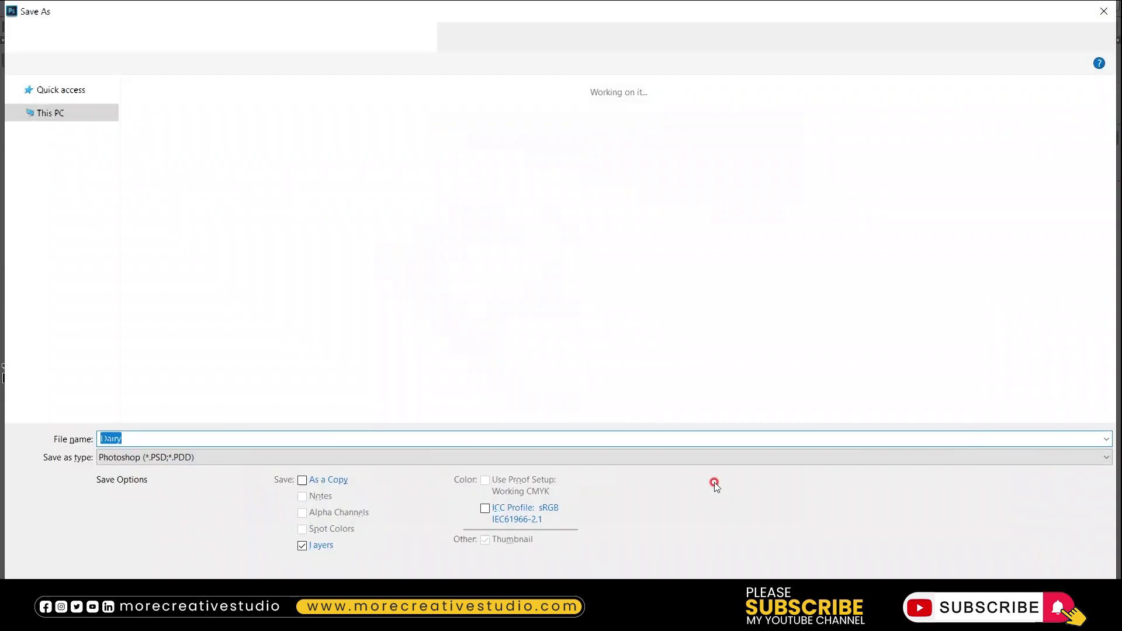
key(Tab)
key(j)
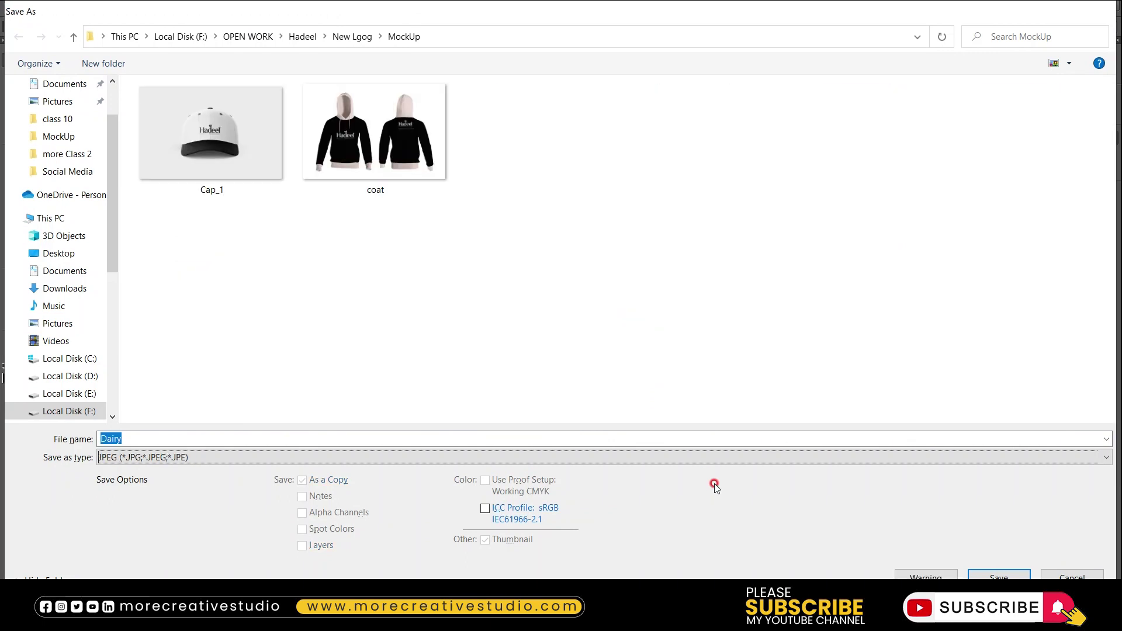
key(Return)
key(Return)
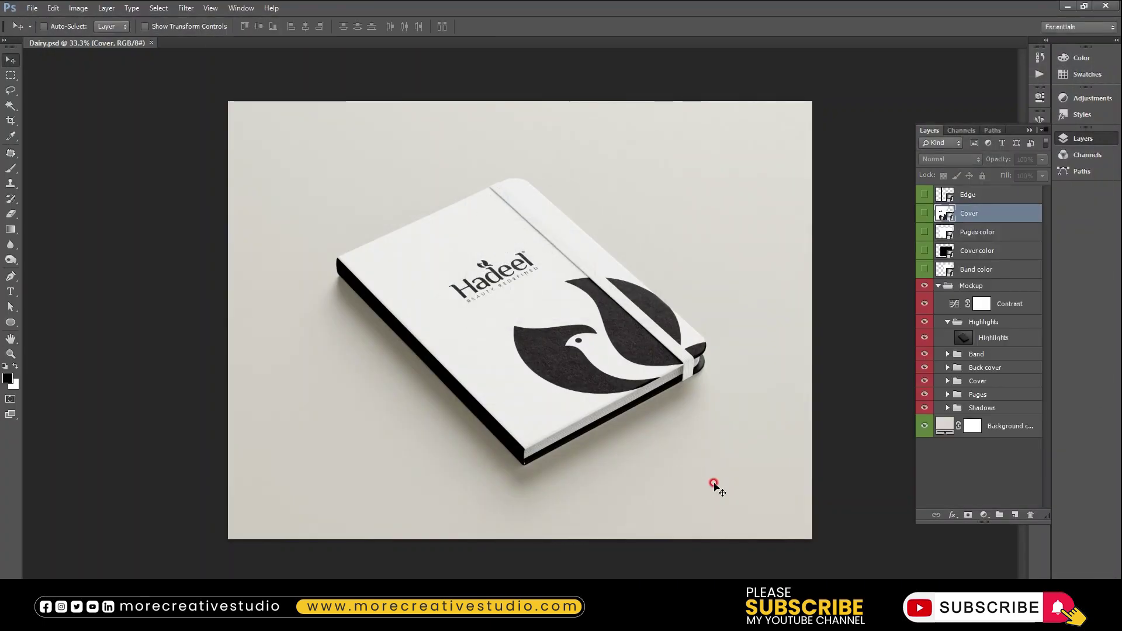
key(ctrl+w)
key(ctrl+o)
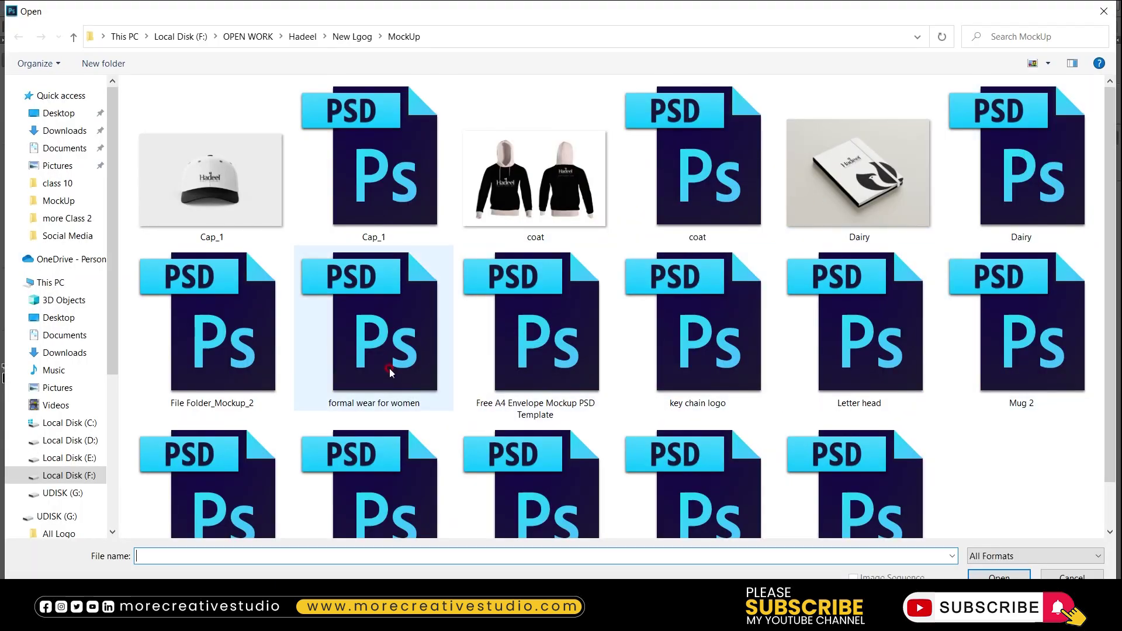
Open File Folder_Mockup_2.psd, try filling the right edge artwork black, then undo it.
double_click(275, 362)
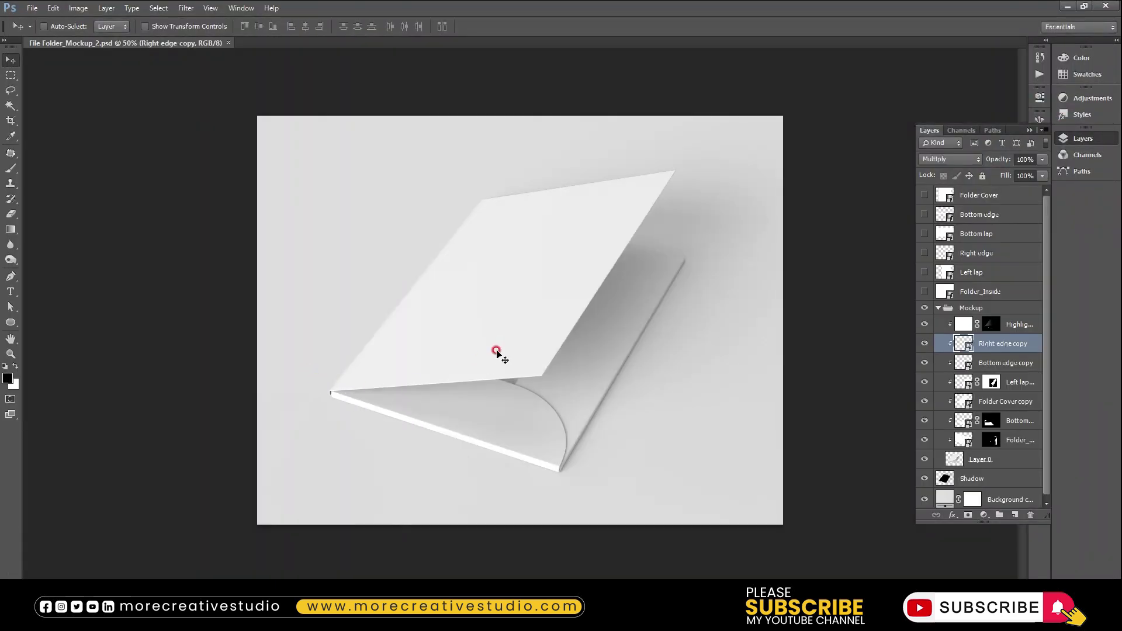
ctrl+click(506, 337)
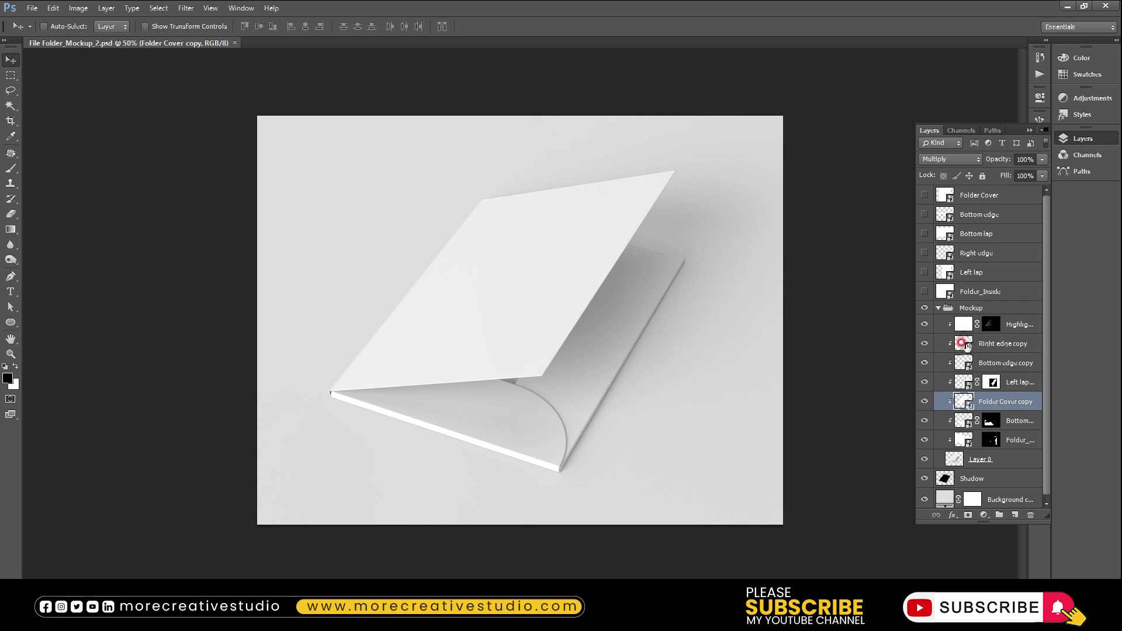
double_click(965, 343)
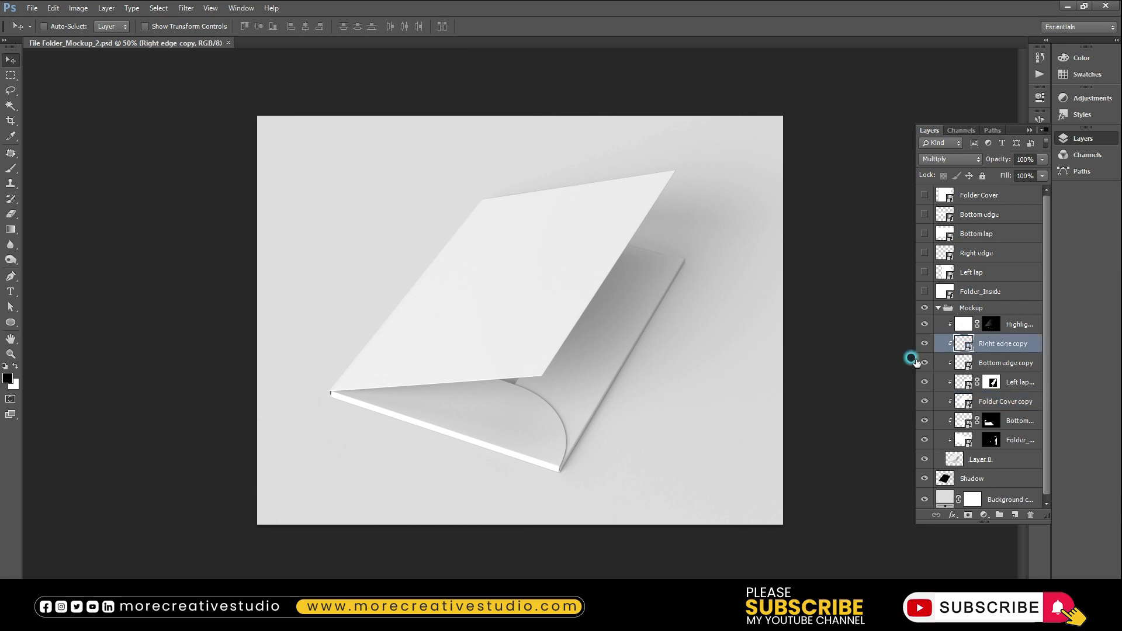
key(ctrl+i)
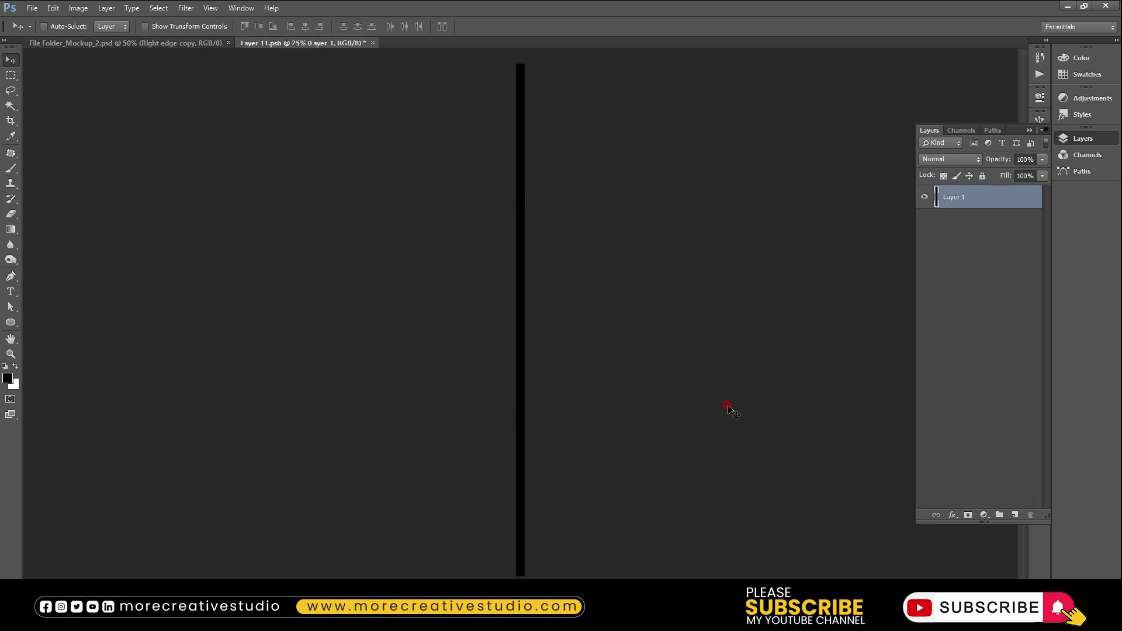
key(ctrl+s)
key(ctrl+w)
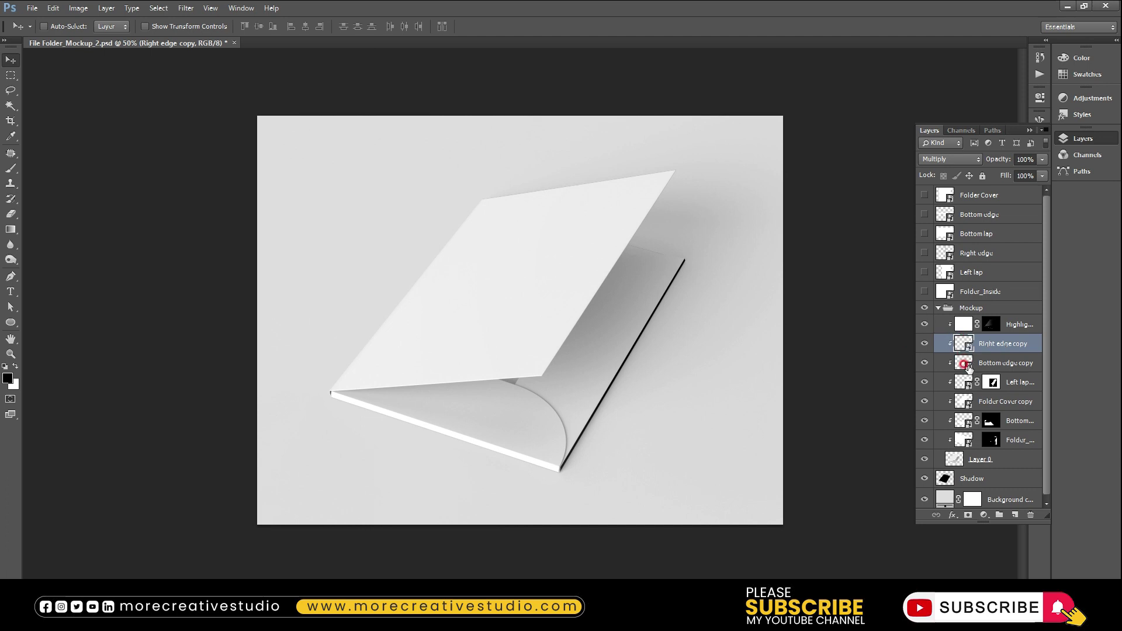
key(ctrl+z)
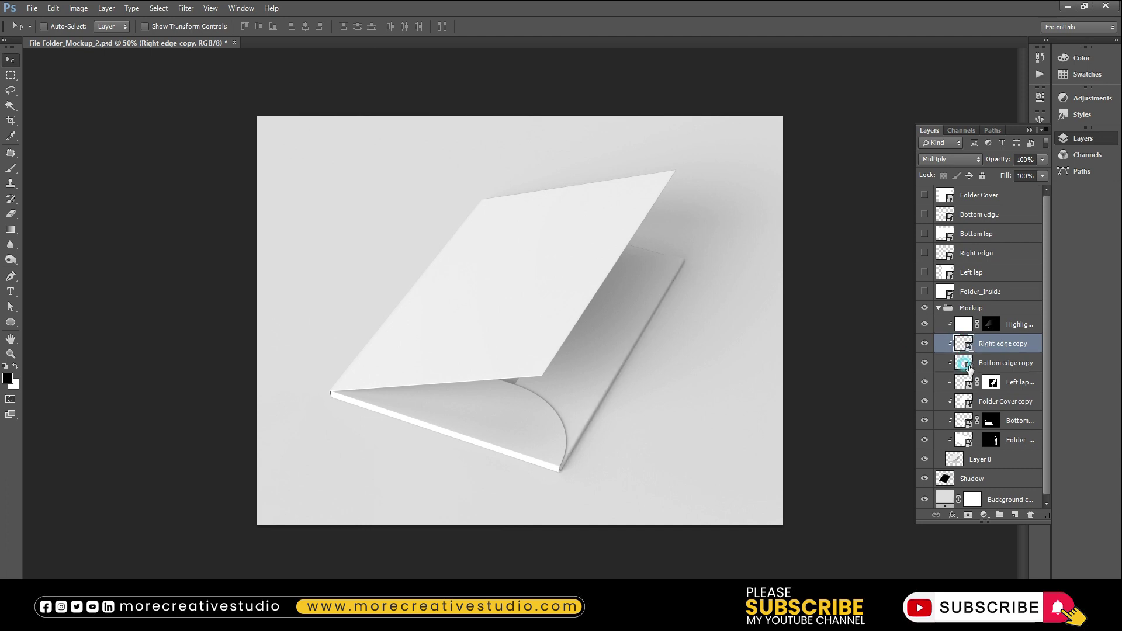
Fill the left flap artwork with black, save it and return to the mockup.
click(968, 366)
double_click(966, 382)
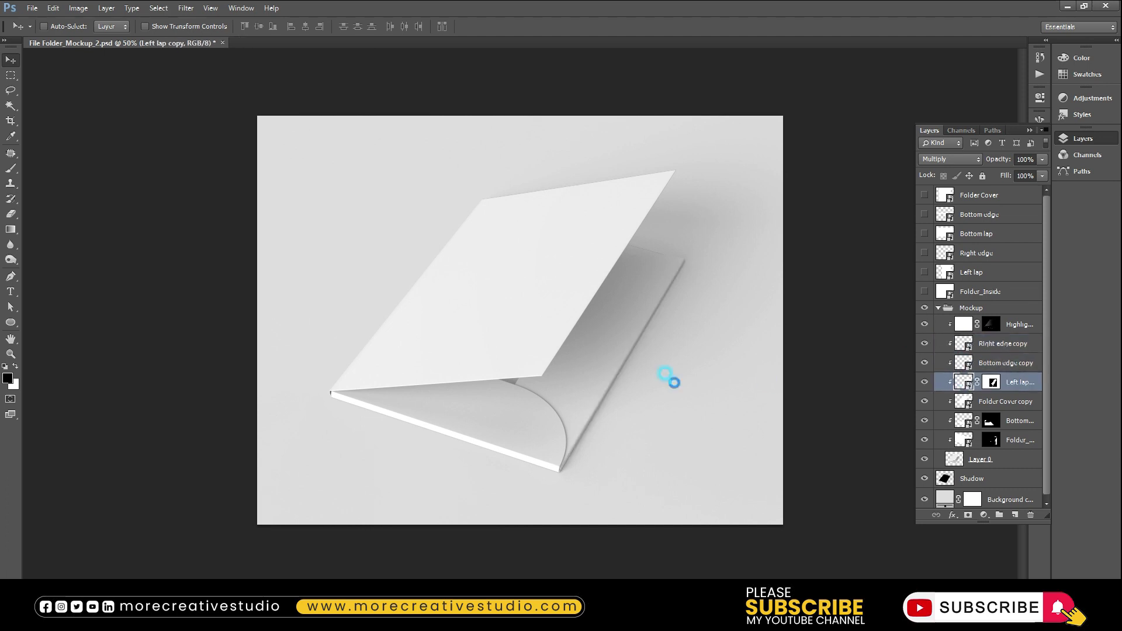
key(alt+BackSpace)
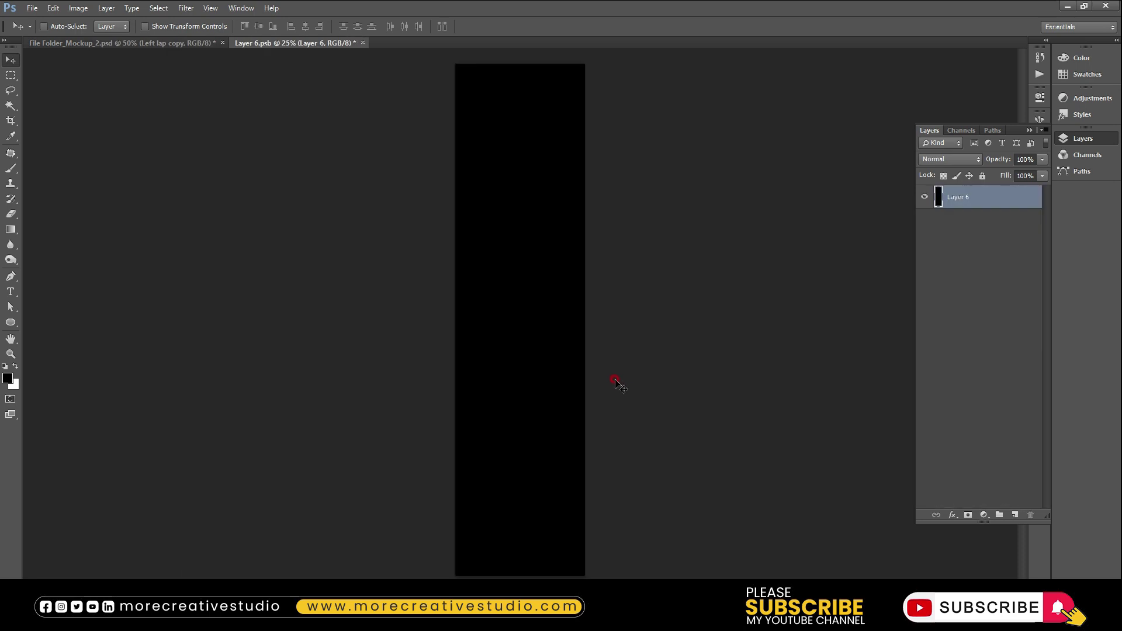
key(ctrl+s)
key(ctrl+w)
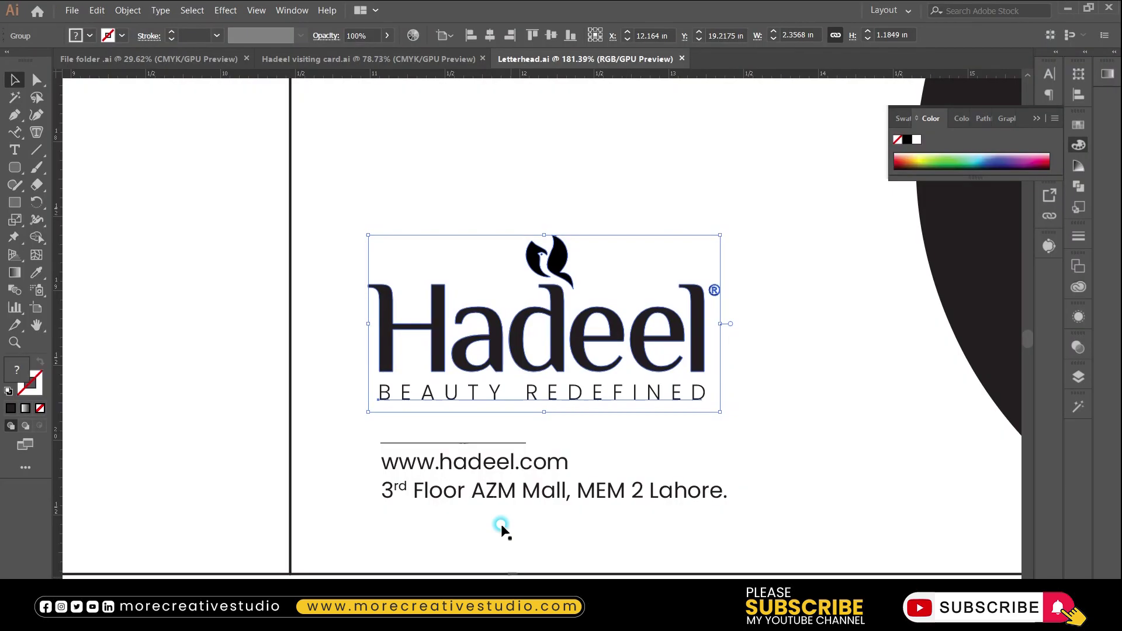
Save the black bottom flap artwork, then open the folder cover artwork for editing.
click(173, 61)
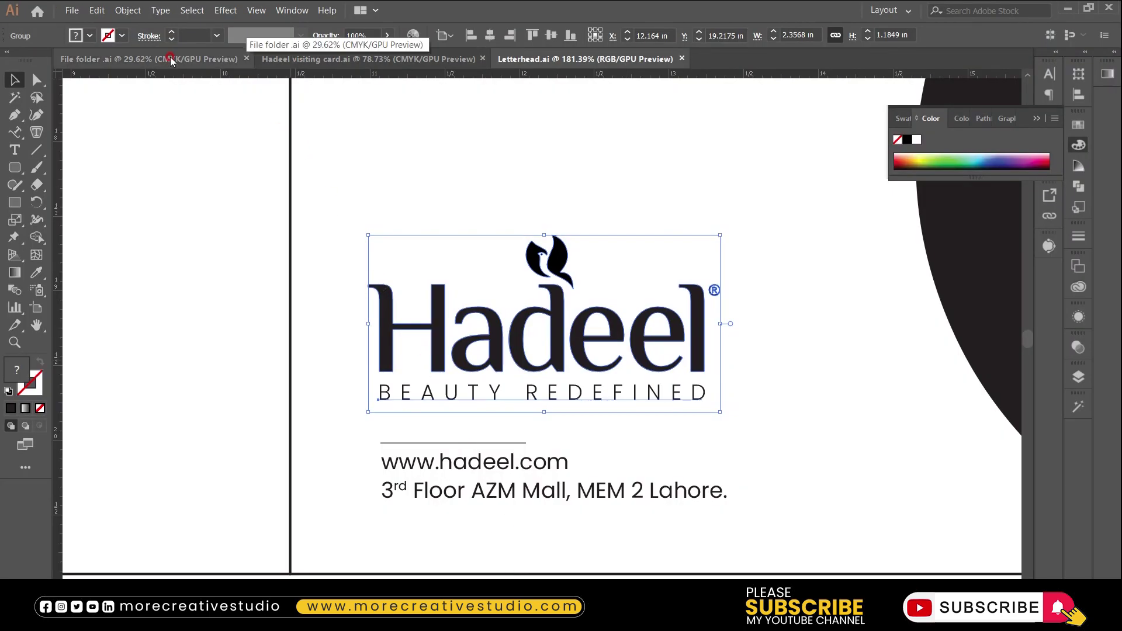
click(391, 508)
drag(414, 554, 562, 472)
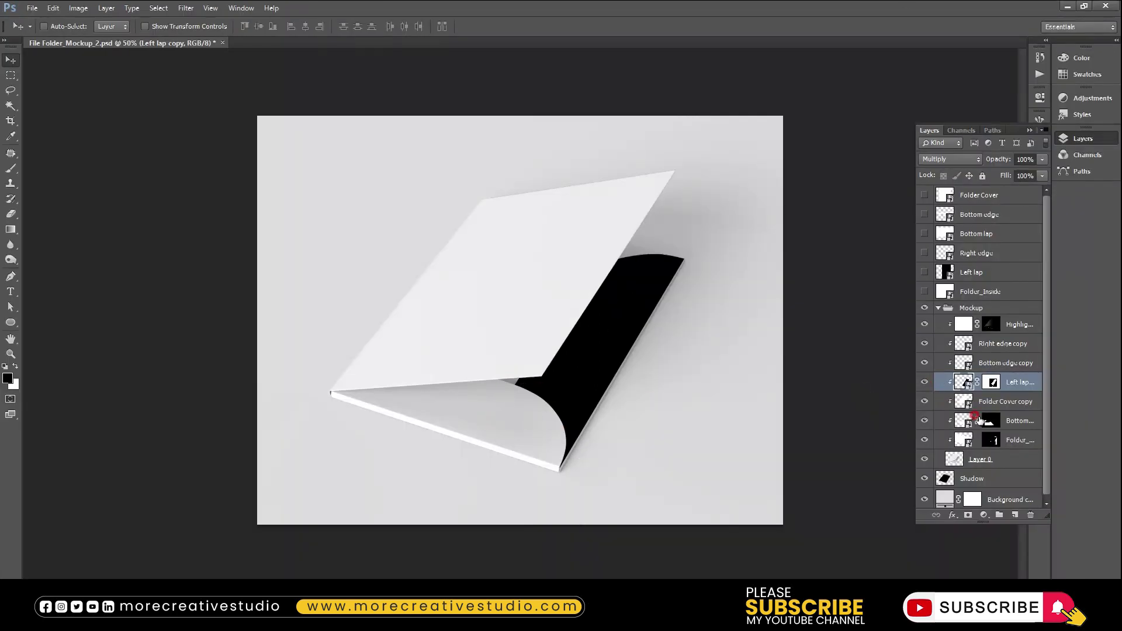
double_click(964, 422)
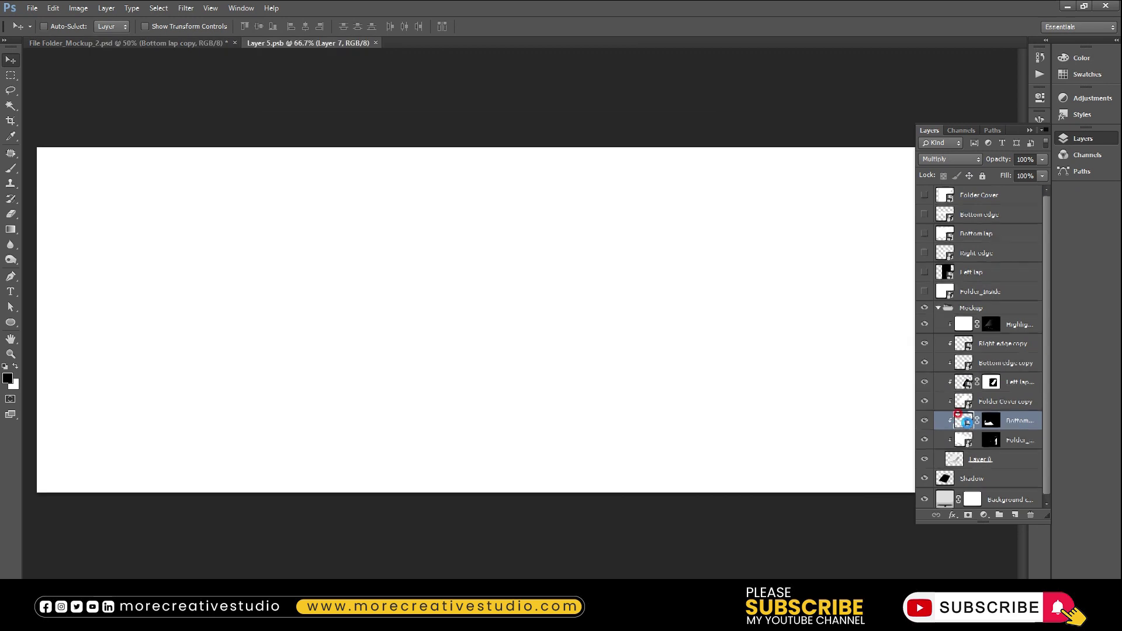
key(ctrl+s)
key(ctrl+w)
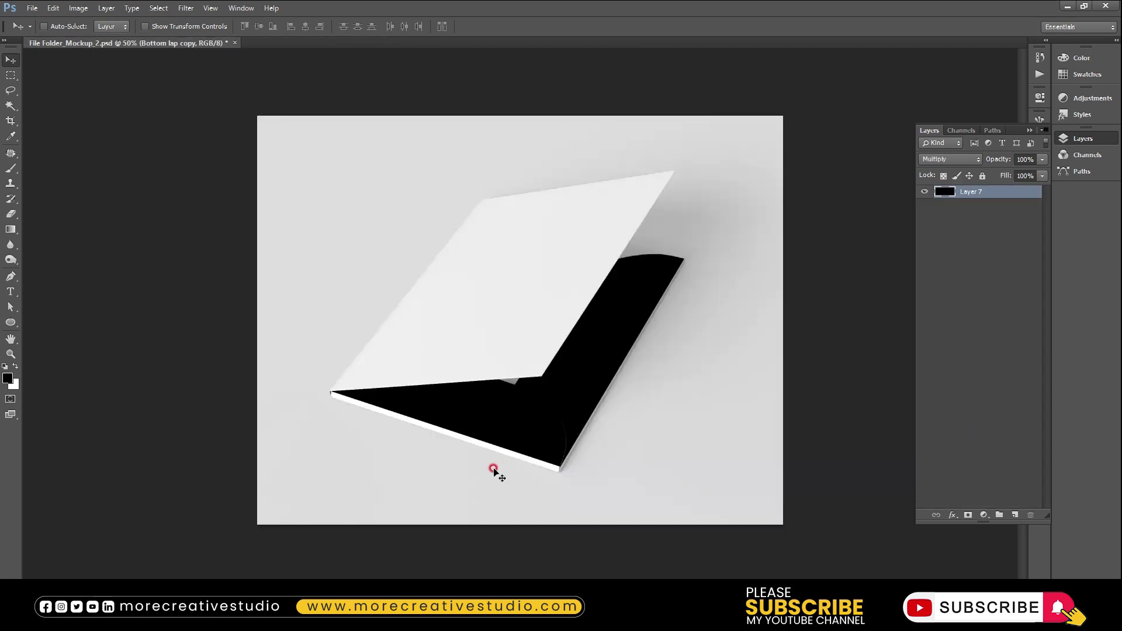
ctrl+click(601, 370)
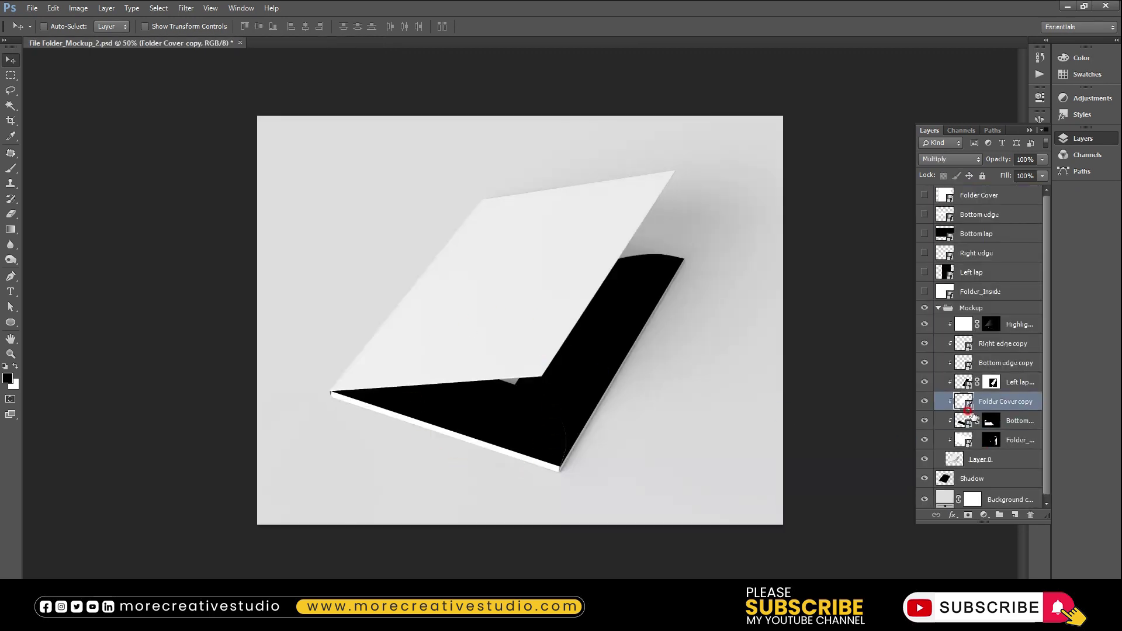
double_click(965, 402)
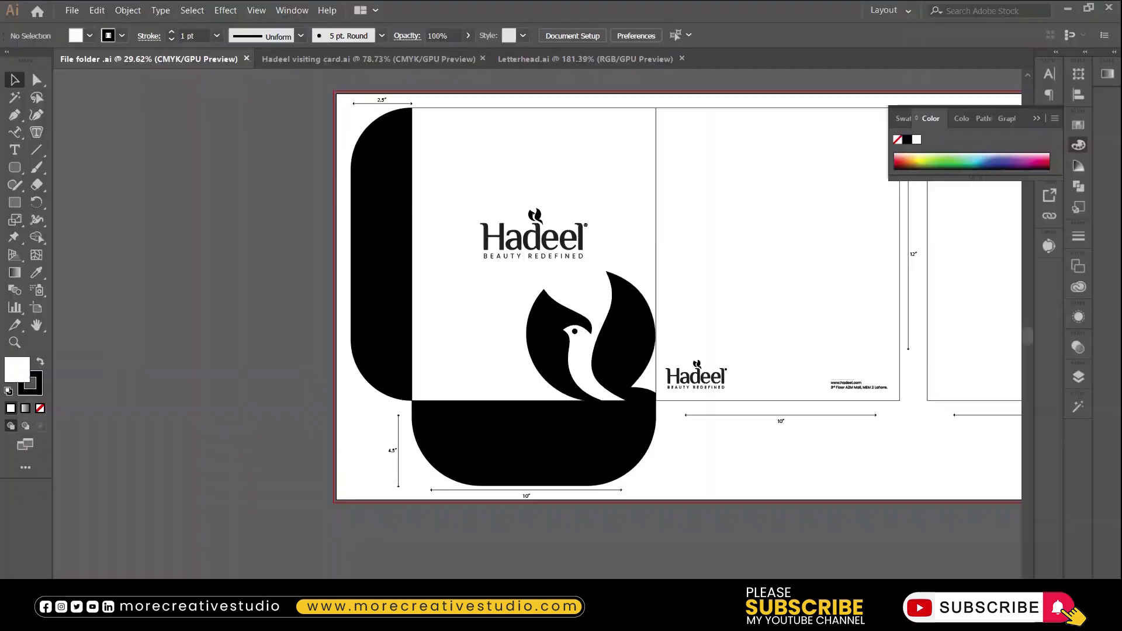
Bring the Hadeel logo into the folder cover, enlarge it to about 199%, and lower it slightly.
click(545, 356)
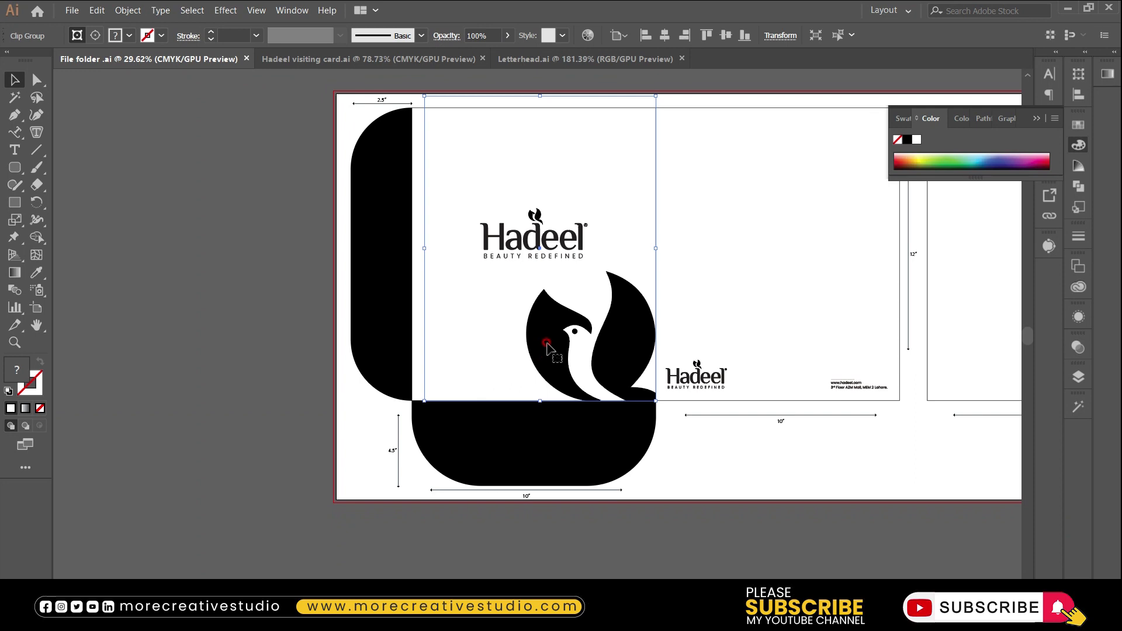
shift+click(535, 235)
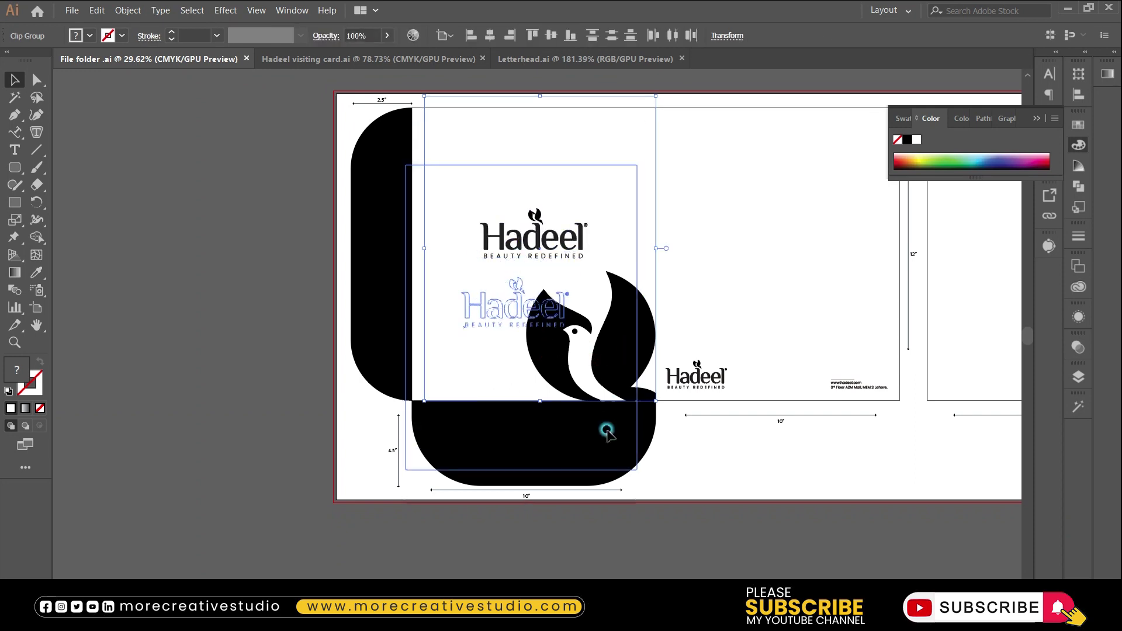
drag(626, 351, 579, 569)
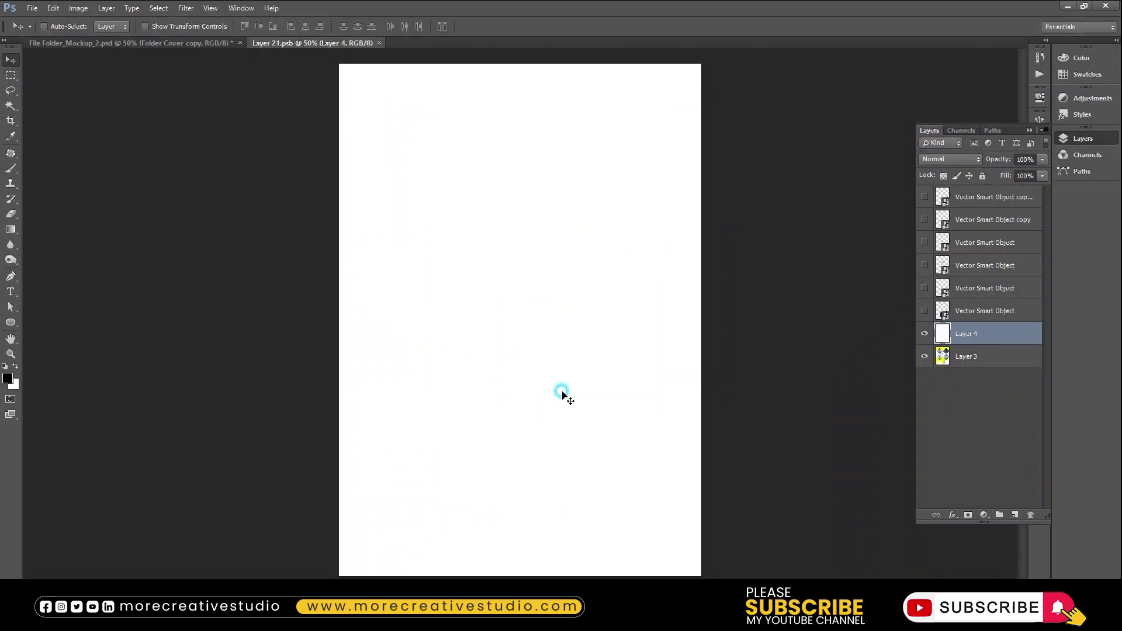
click(591, 477)
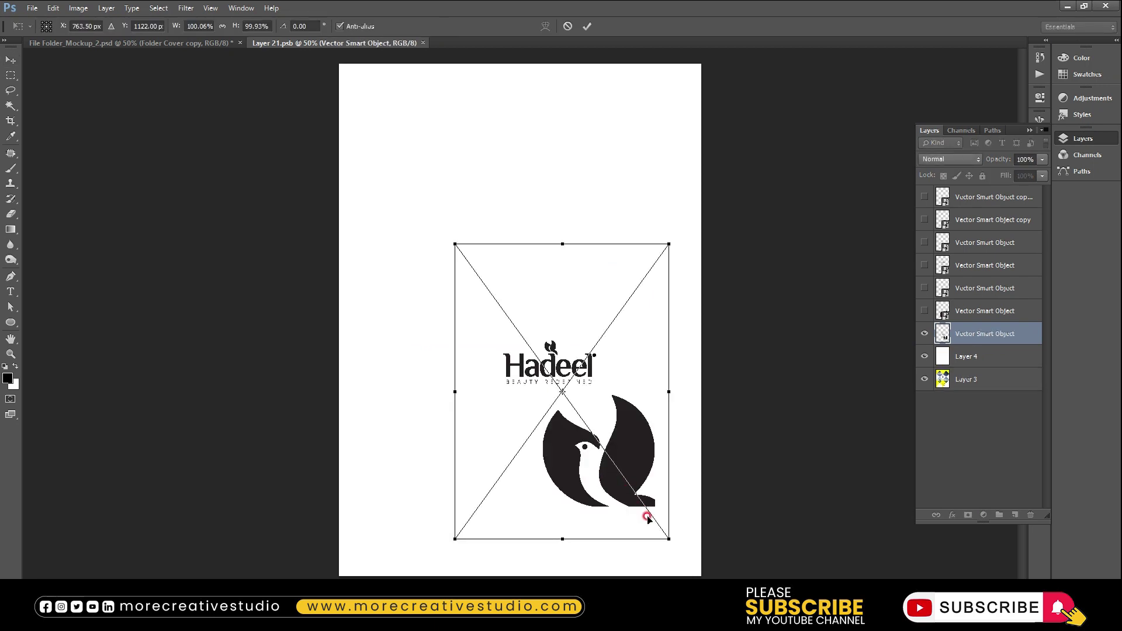
drag(668, 536, 724, 616)
drag(400, 165, 297, 26)
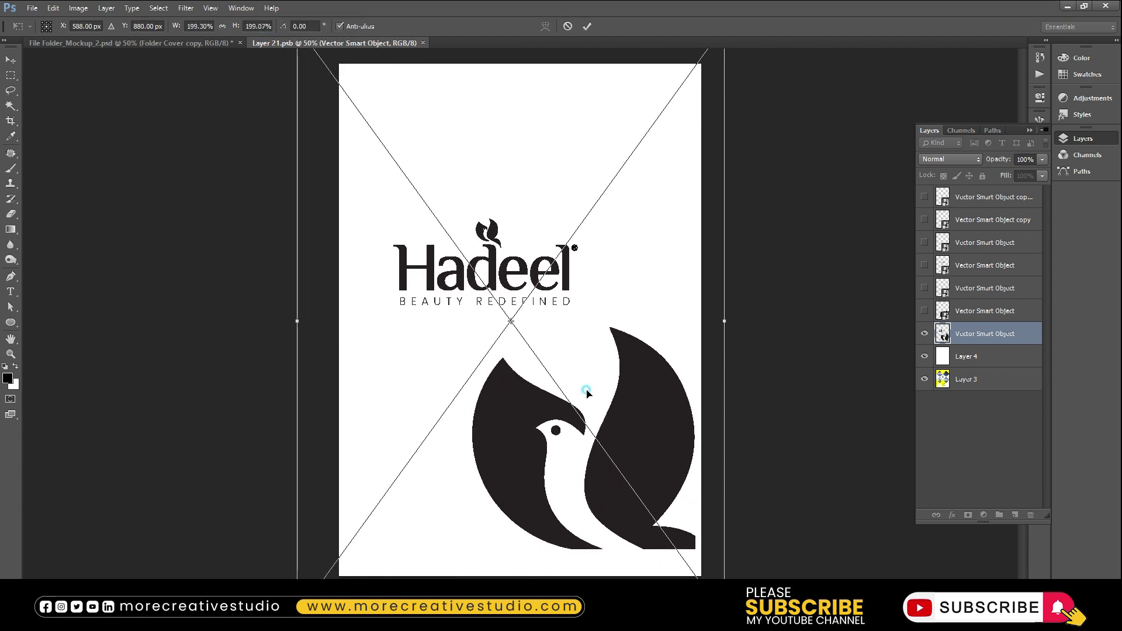
key(Return)
drag(652, 429, 653, 451)
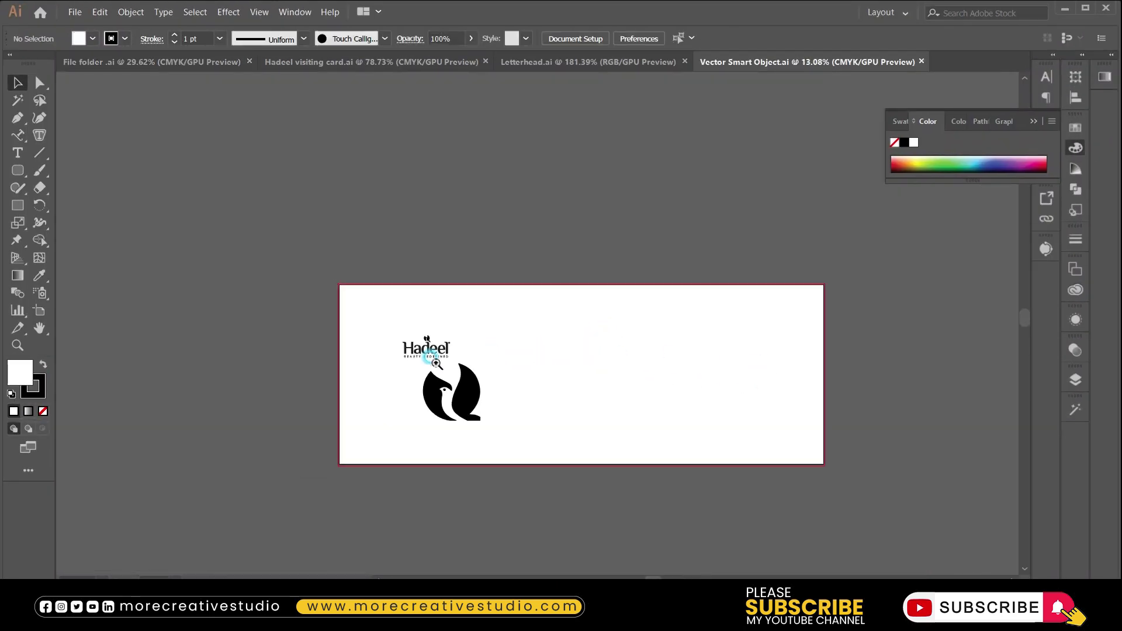
Enlarge the logo and bird artwork a little more, nudge it into place, then save and close.
mouse_move(432, 358)
mouse_down()
mouse_move(568, 374)
mouse_move(553, 365)
mouse_move(592, 385)
mouse_up()
click(568, 374)
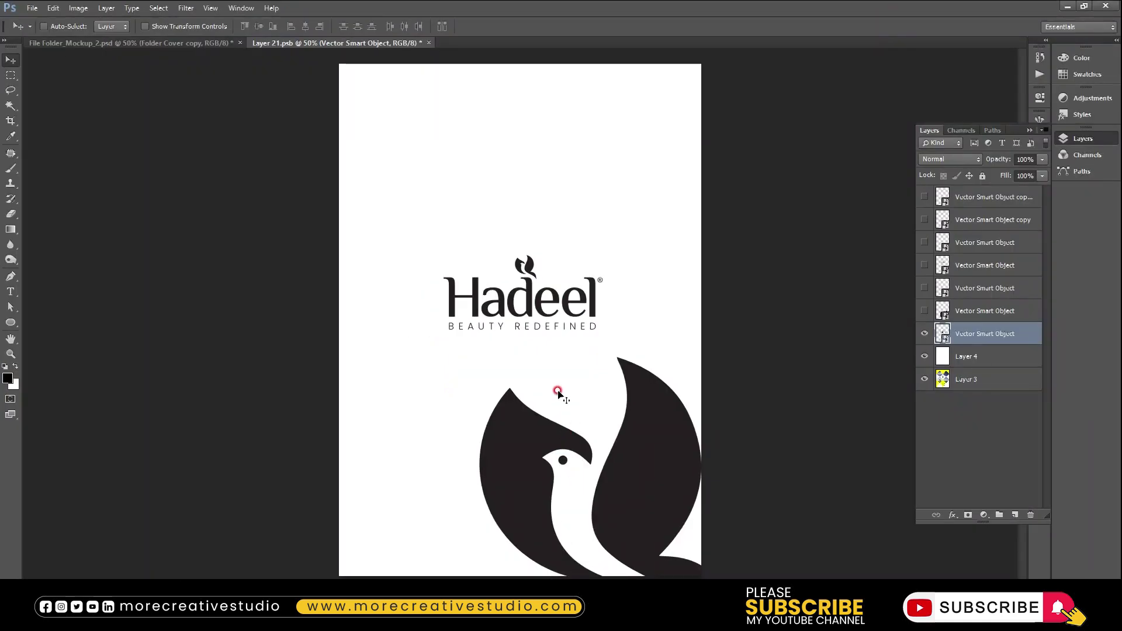
scroll(643, 435, down, 2)
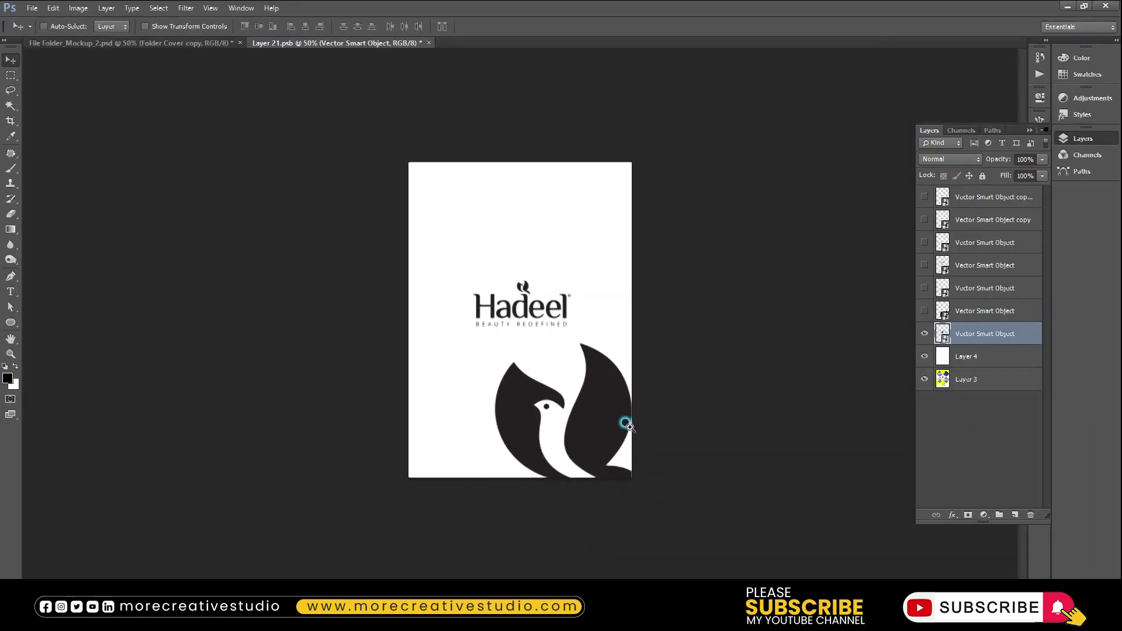
key(ctrl+t)
drag(383, 152, 350, 125)
double_click(571, 349)
key(ctrl+0)
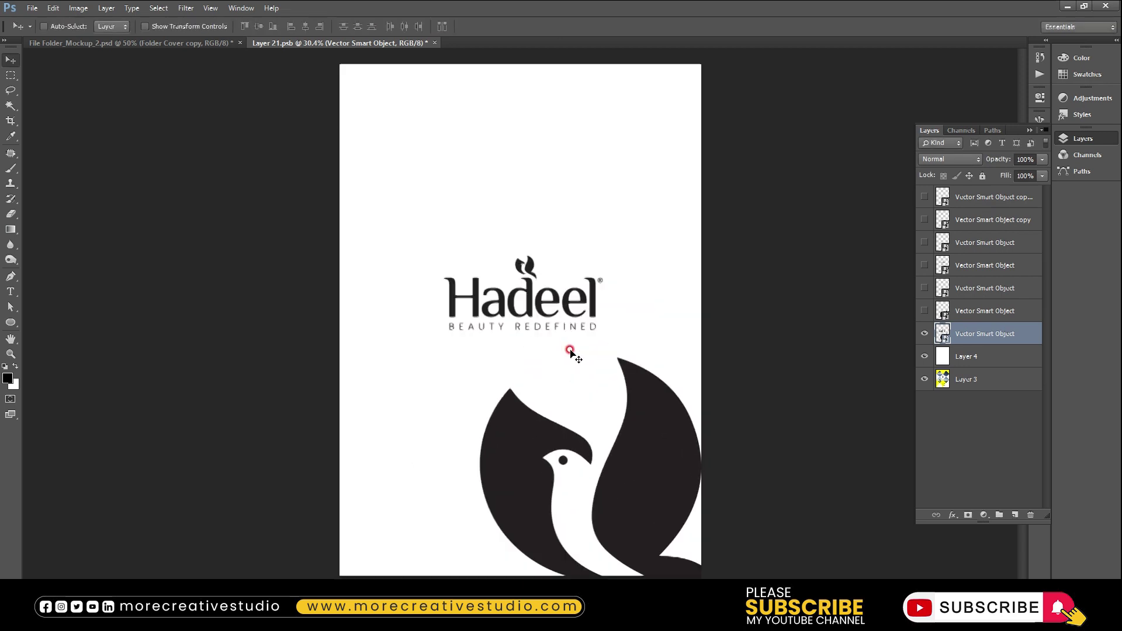
key(shift+Down)
key(shift+Down)
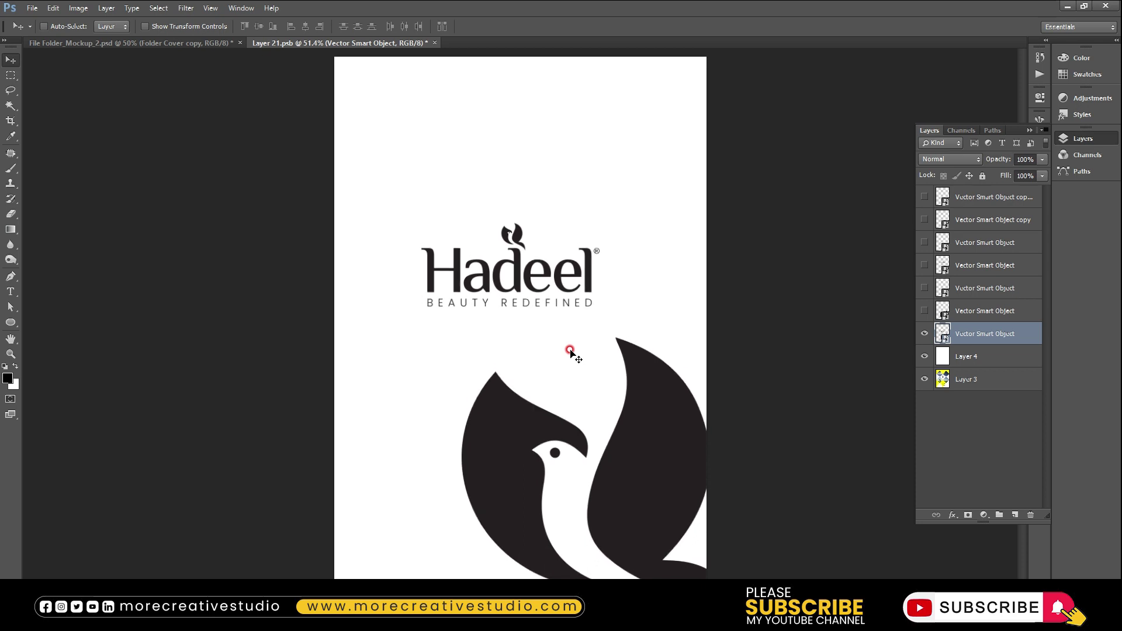
key(Up)
key(ctrl+s)
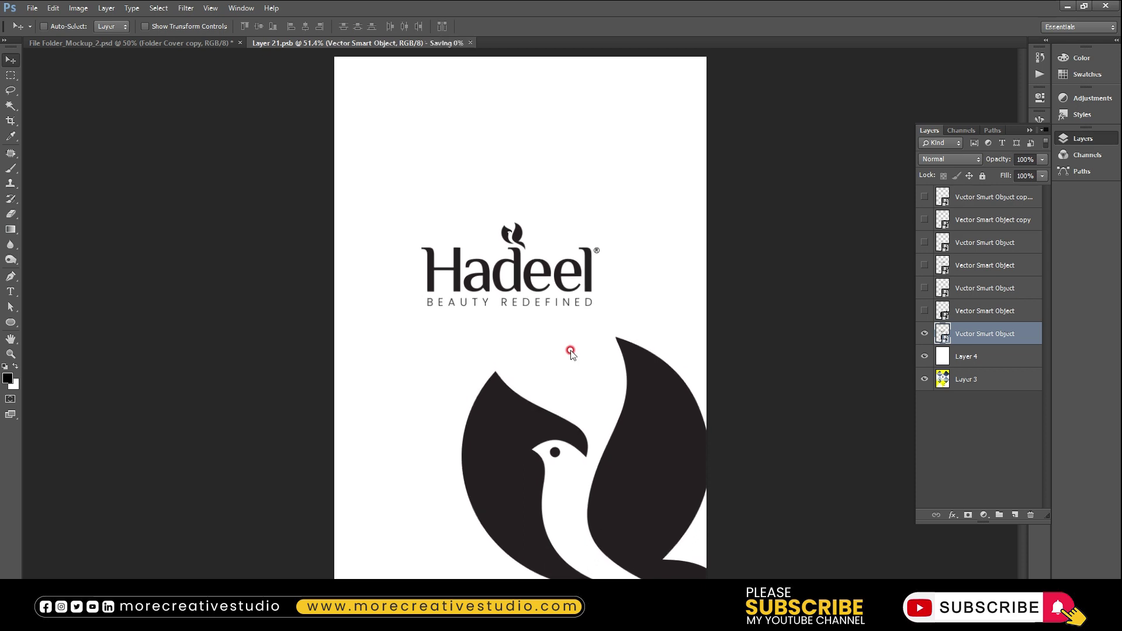
key(ctrl+w)
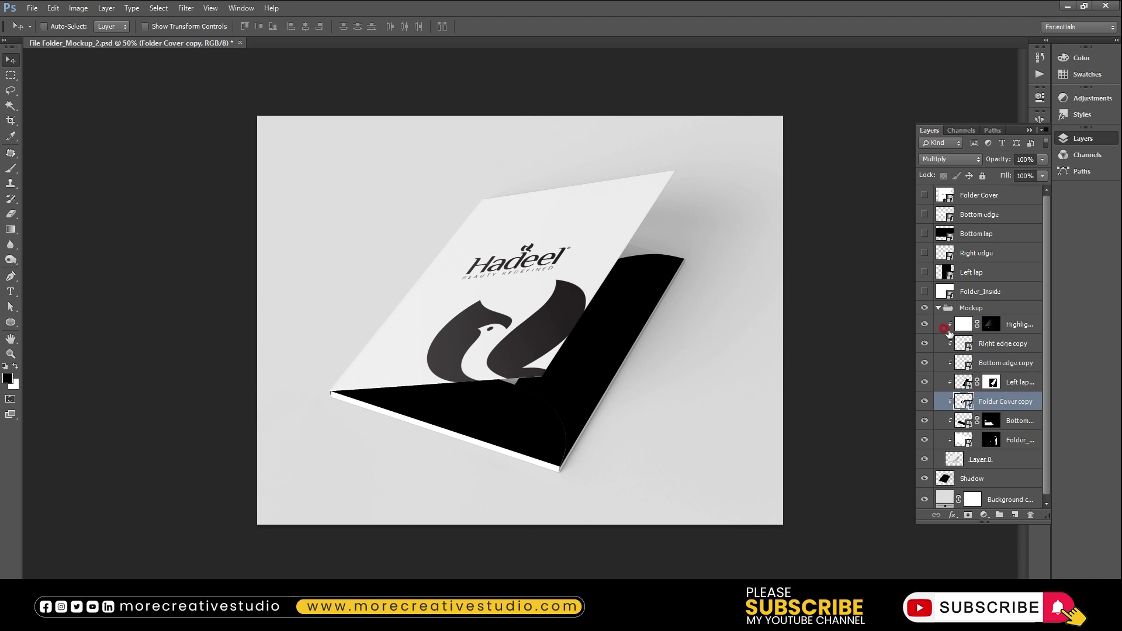
Hide the Highlight layer over the folder and save the mockup.
click(923, 324)
click(923, 325)
key(ctrl+s)
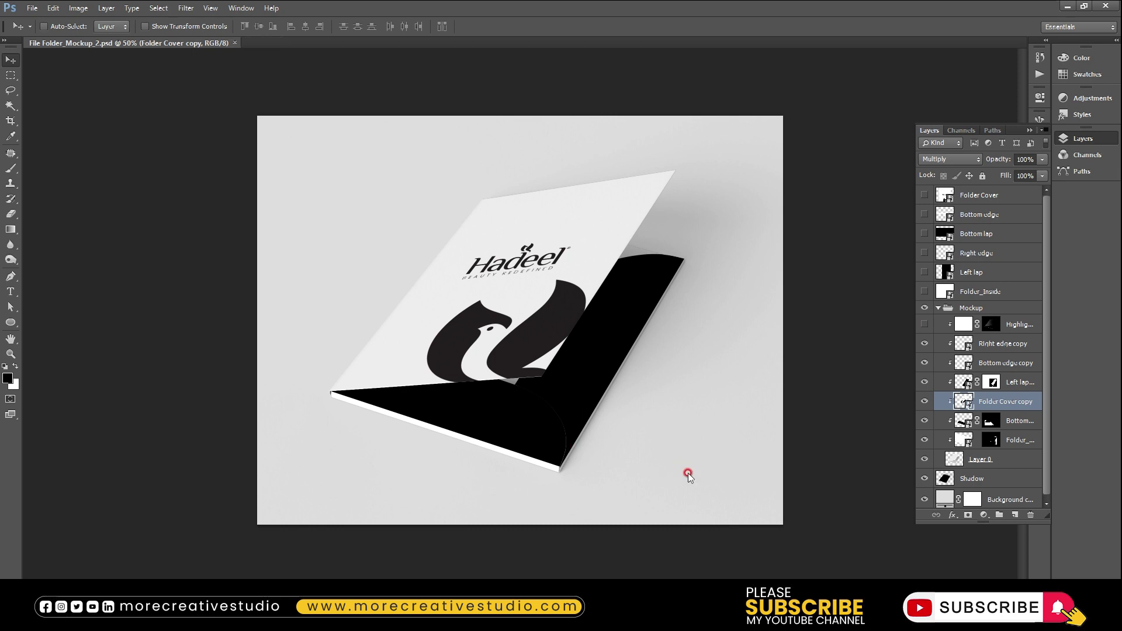
Save a JPEG copy of File Folder_Mockup_2, close it, and start opening another file.
key(ctrl+shift+s)
key(j)
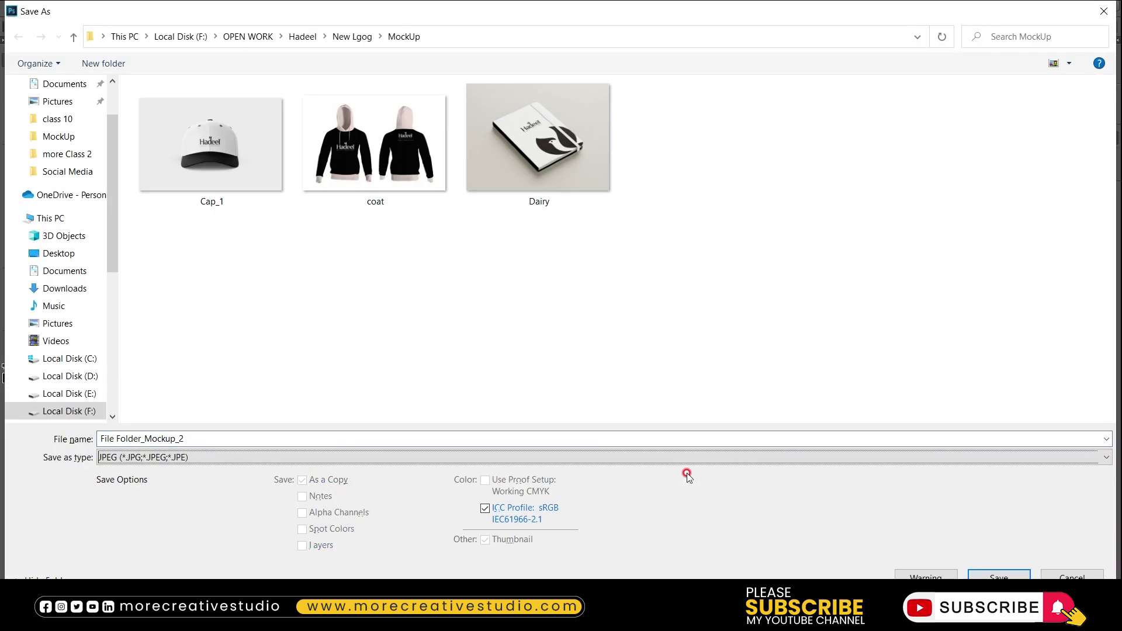
key(Return)
key(Return)
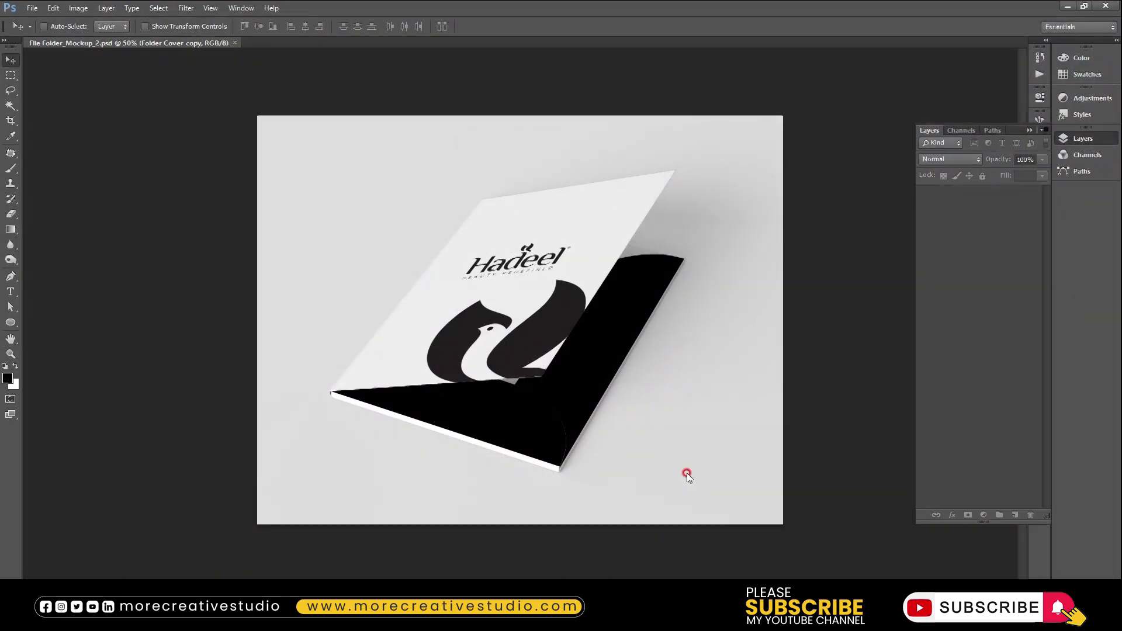
key(ctrl+w)
key(ctrl+o)
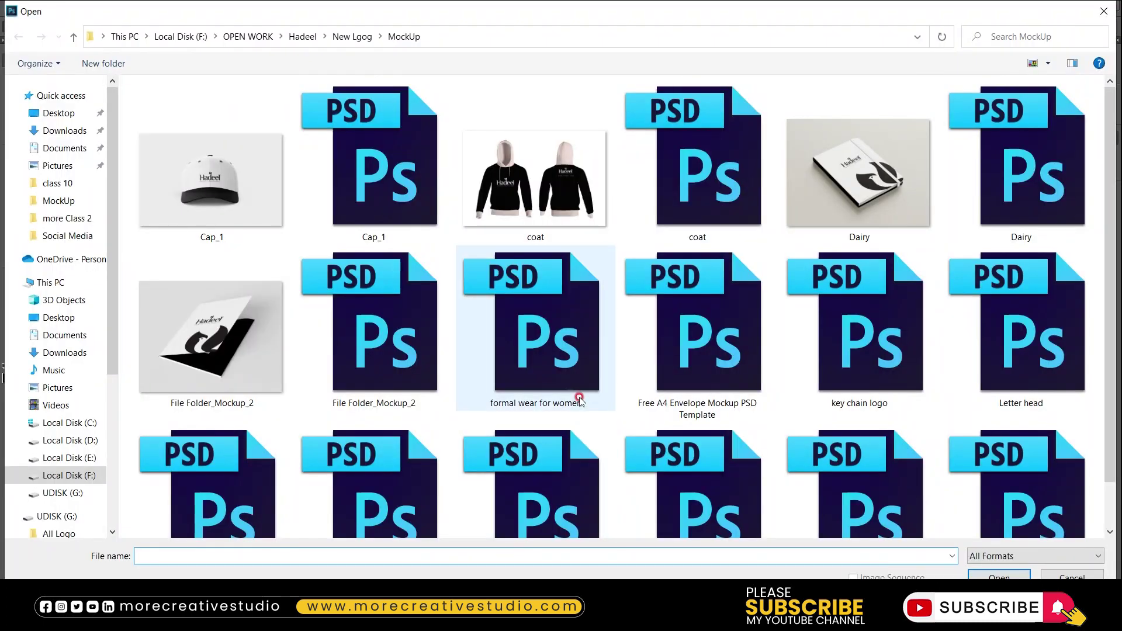
Open formal wear for women.psd and turn the suit purple with Hue -34, Saturation -30, Lightness +5.
click(384, 346)
double_click(571, 354)
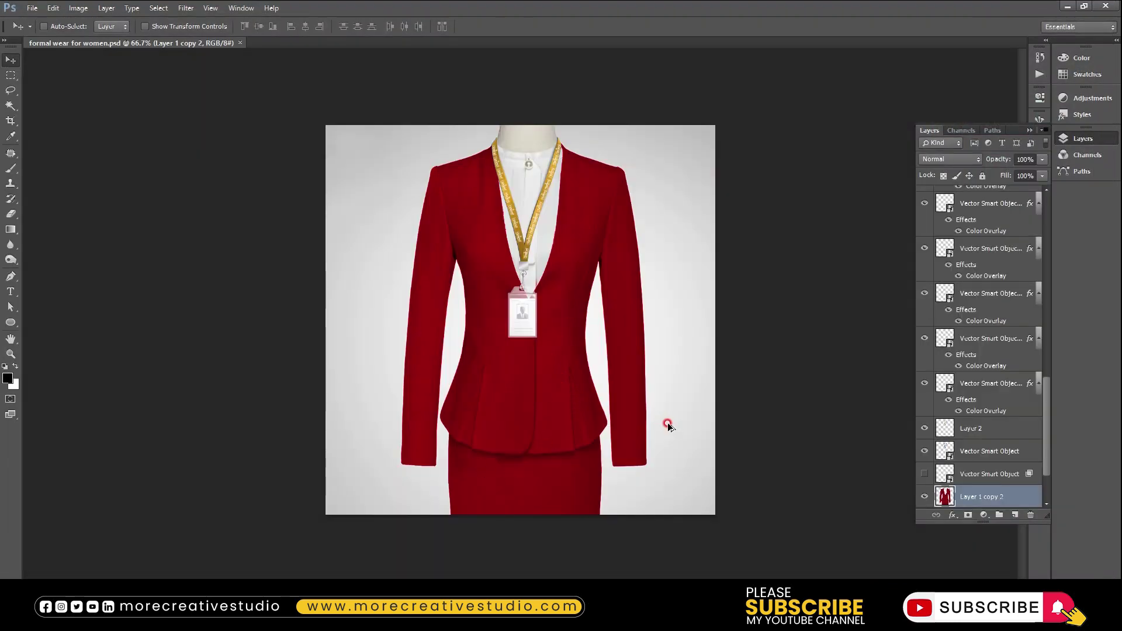
key(ctrl+u)
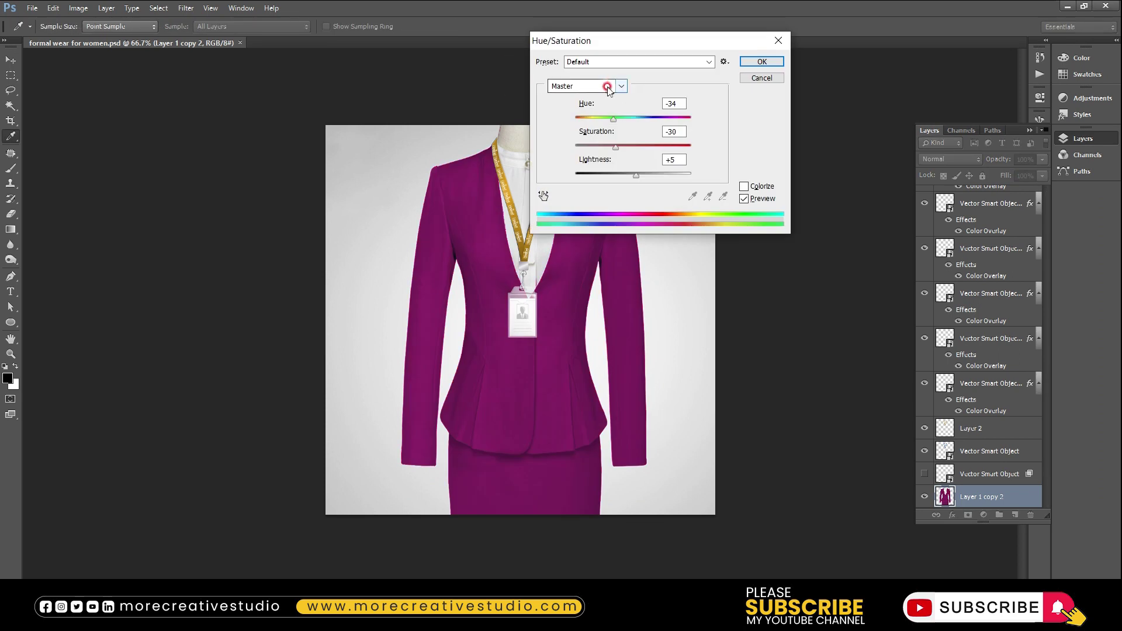
click(761, 61)
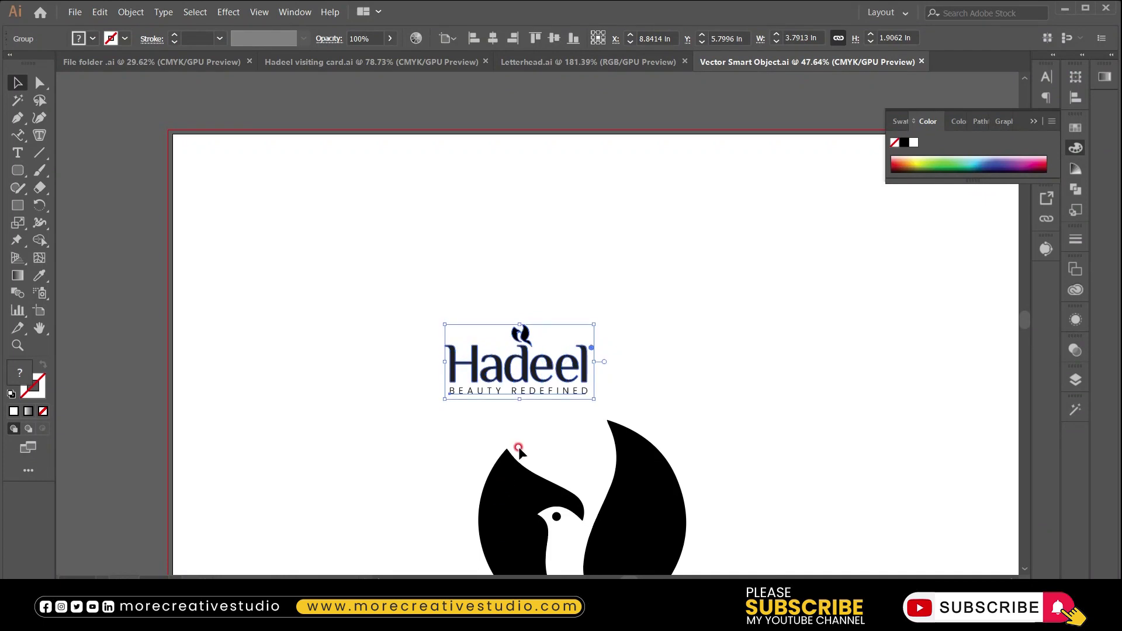
Paste the white Hadeel logo as a smart object and shrink it to about a third on the chest.
key(i)
click(592, 494)
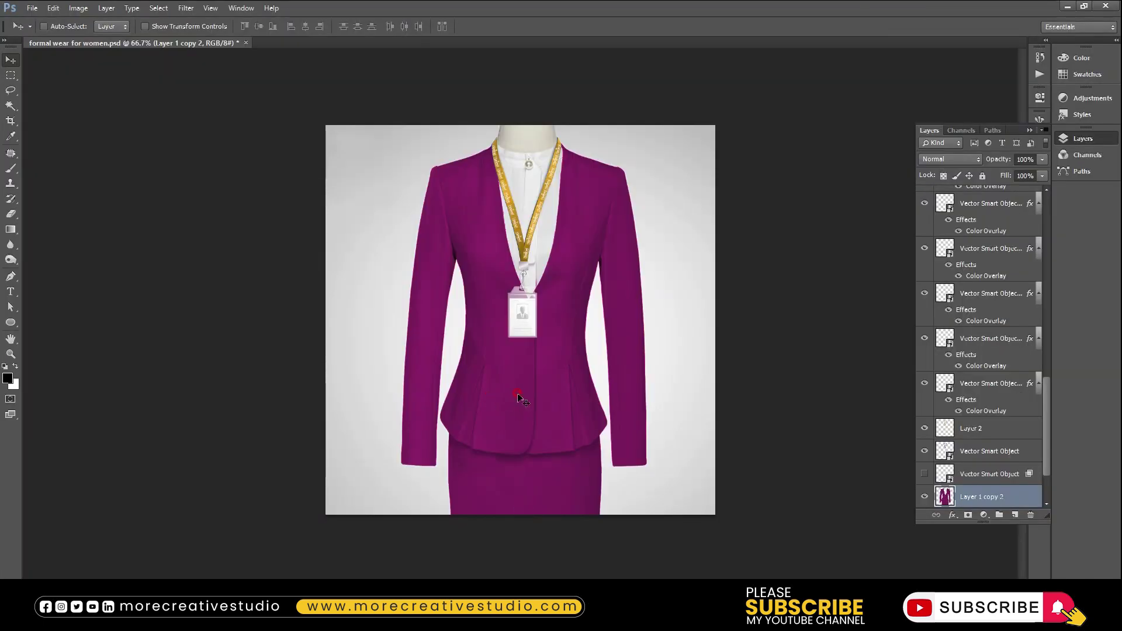
key(ctrl+v)
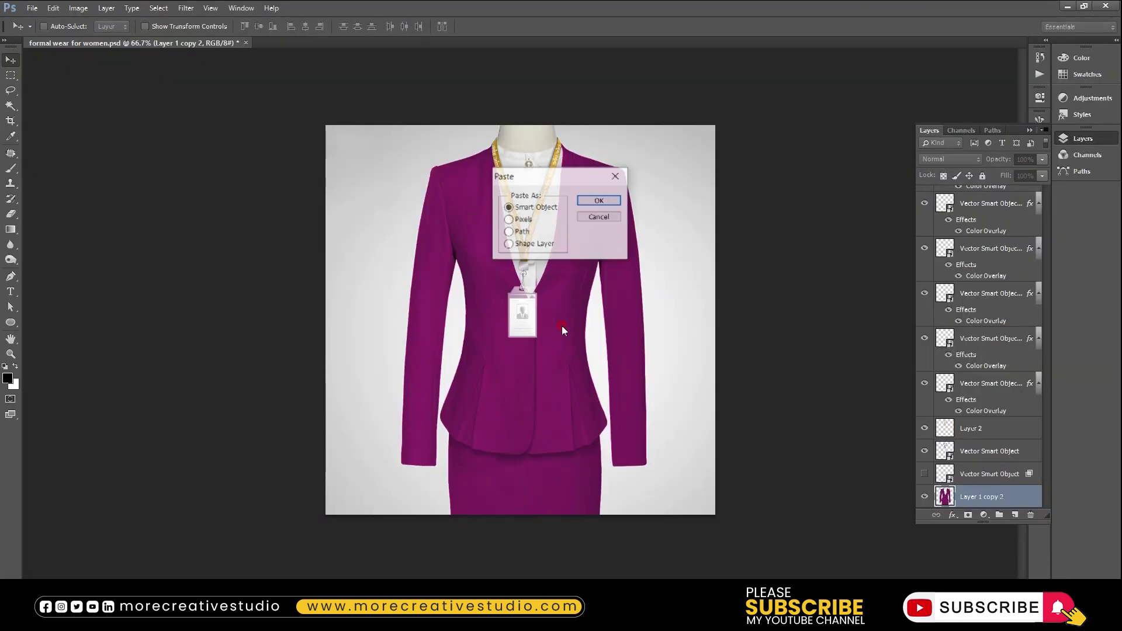
click(594, 198)
mouse_move(565, 353)
mouse_down()
mouse_move(529, 348)
mouse_move(508, 248)
mouse_up()
key(Return)
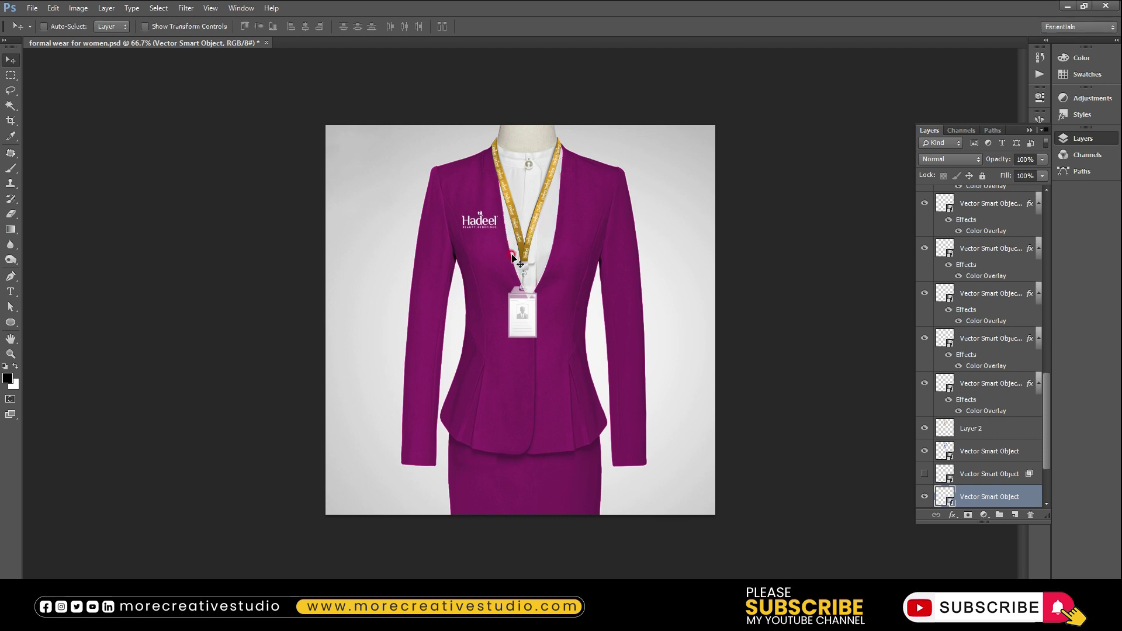
Shrink the logo to about 30%, nudge it up, then save a JPEG copy and close the mockup.
key(ctrl+t)
drag(461, 228, 467, 232)
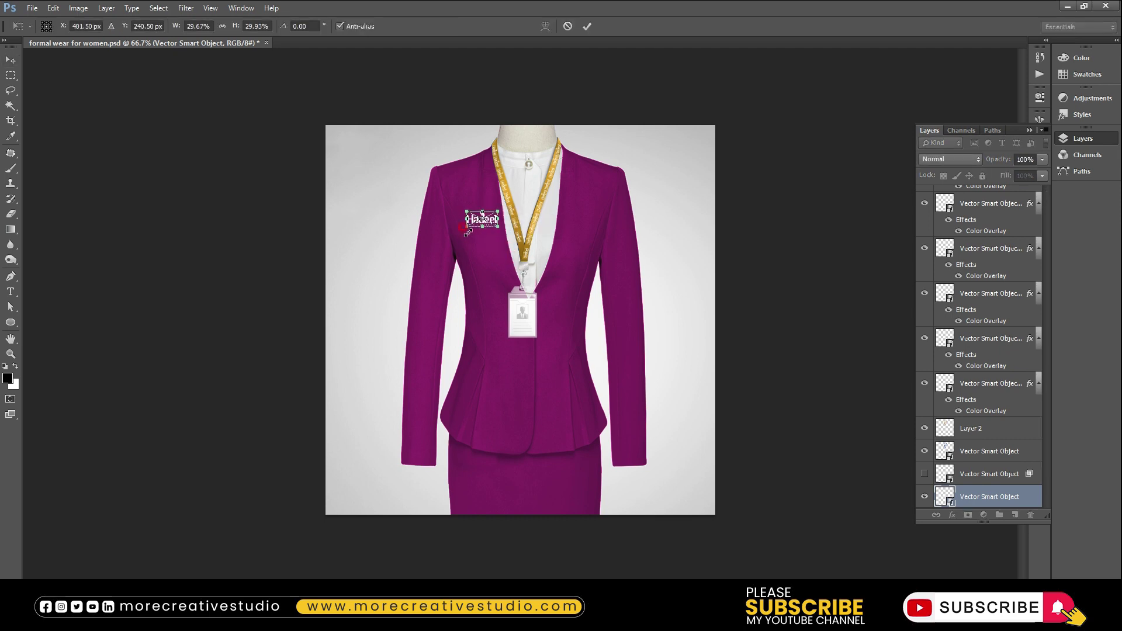
key(Return)
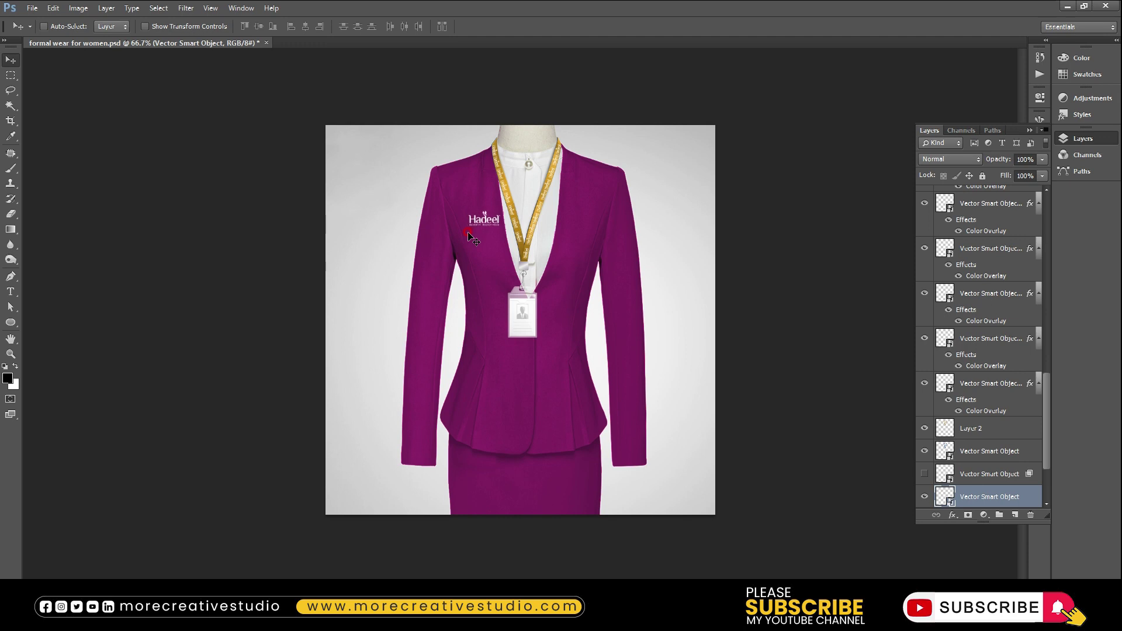
key(Up)
key(Up)
key(Up)
key(Up)
key(Up)
key(Up)
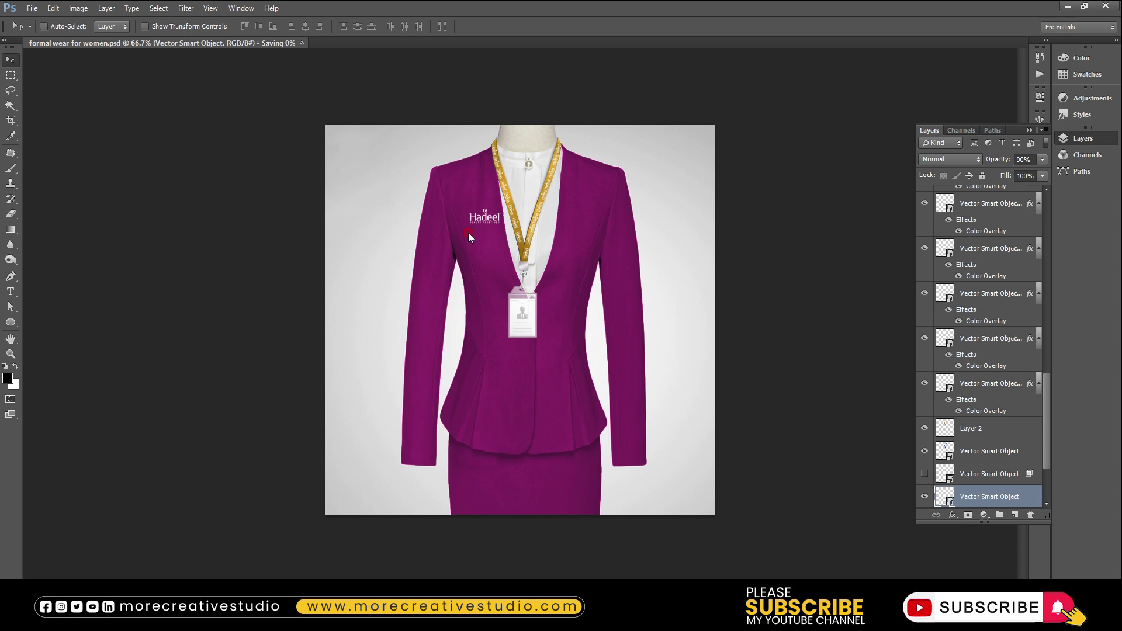
key(ctrl+shift+s)
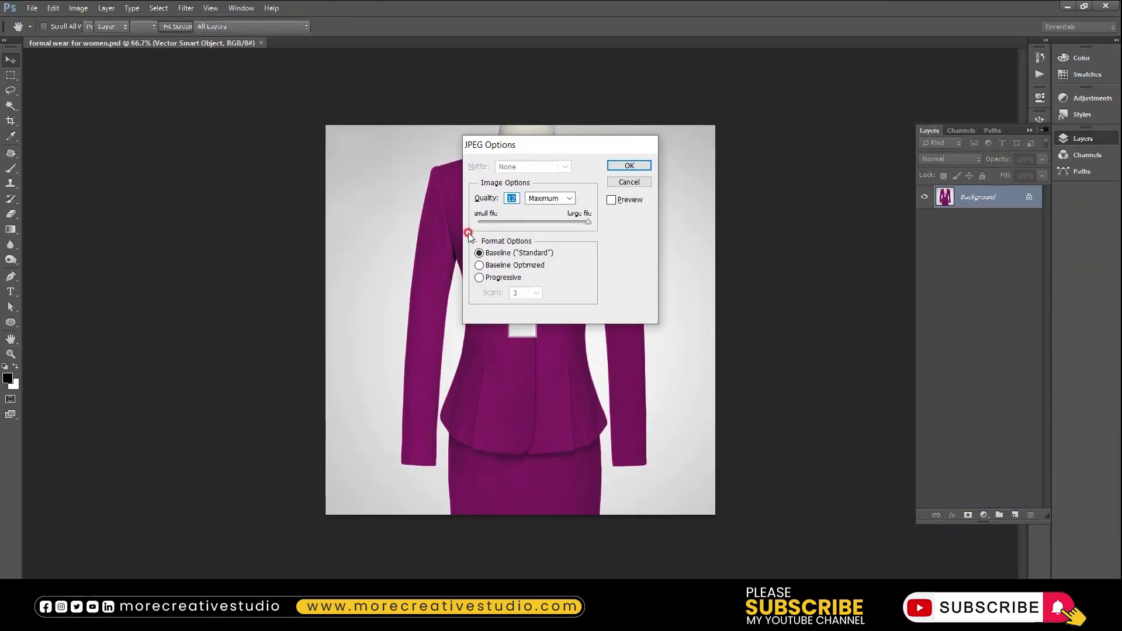
key(Return)
key(ctrl+w)
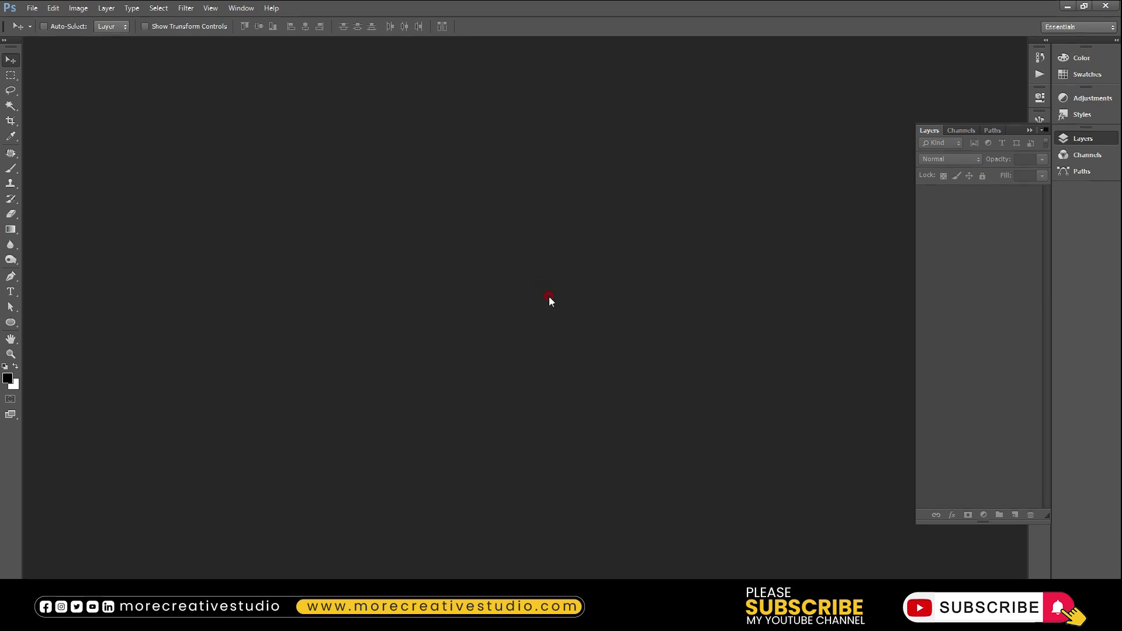
Open the Free A4 Envelope Mockup PSD Template and select the envelope's design layer.
double_click(550, 298)
click(701, 345)
click(863, 336)
double_click(861, 333)
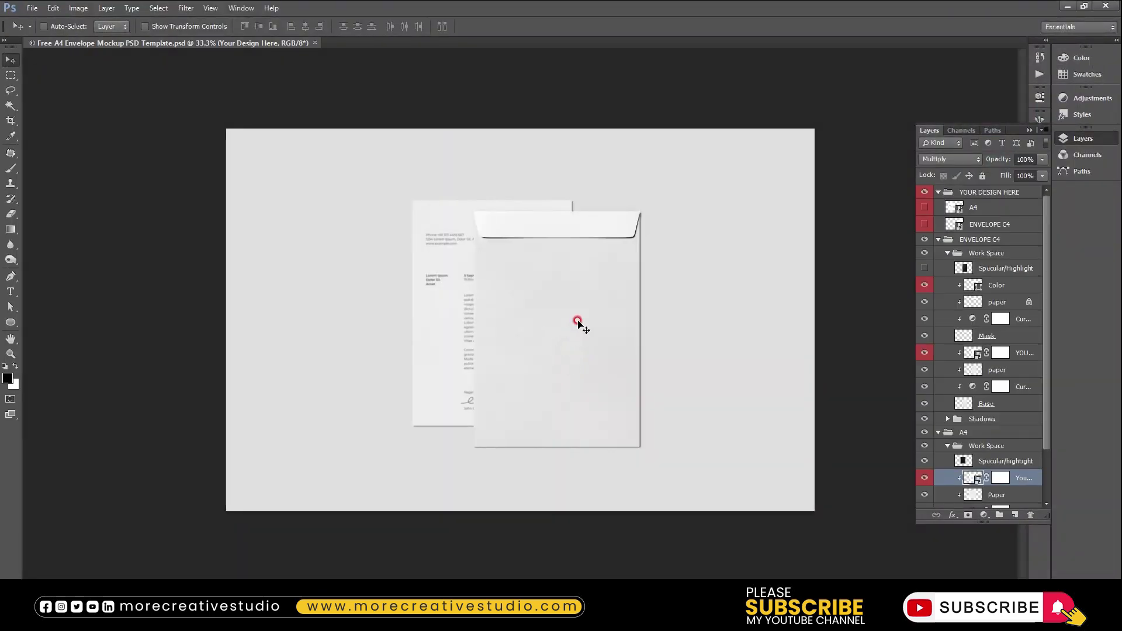
ctrl+click(578, 322)
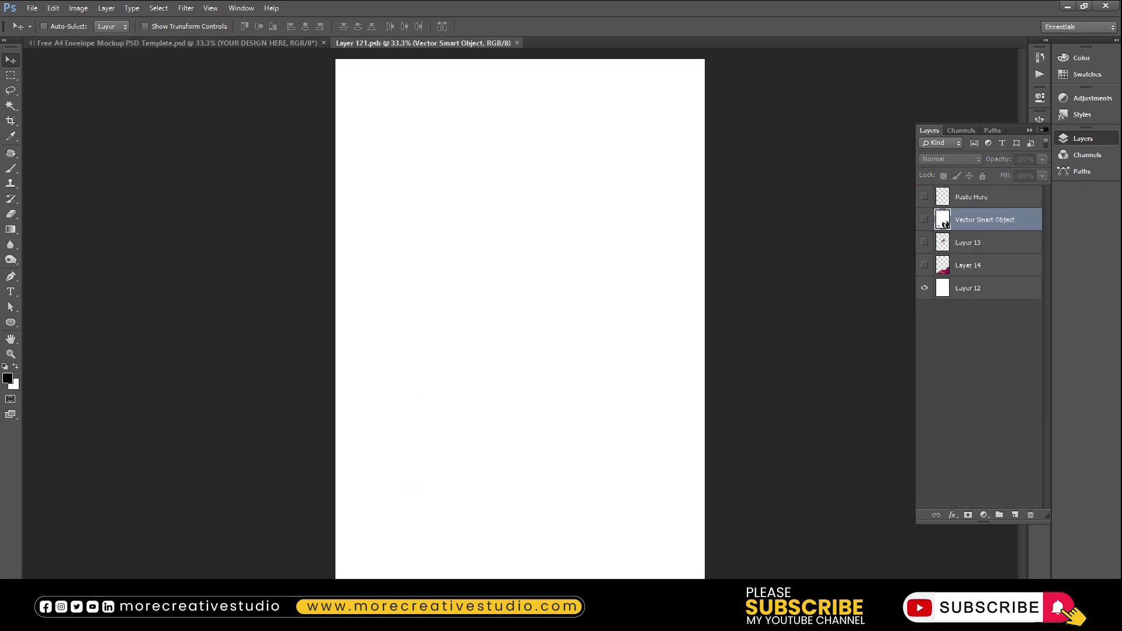
Select the bird, Hadeel logo and address in Letterhead.ai and drag them into the envelope design.
click(524, 579)
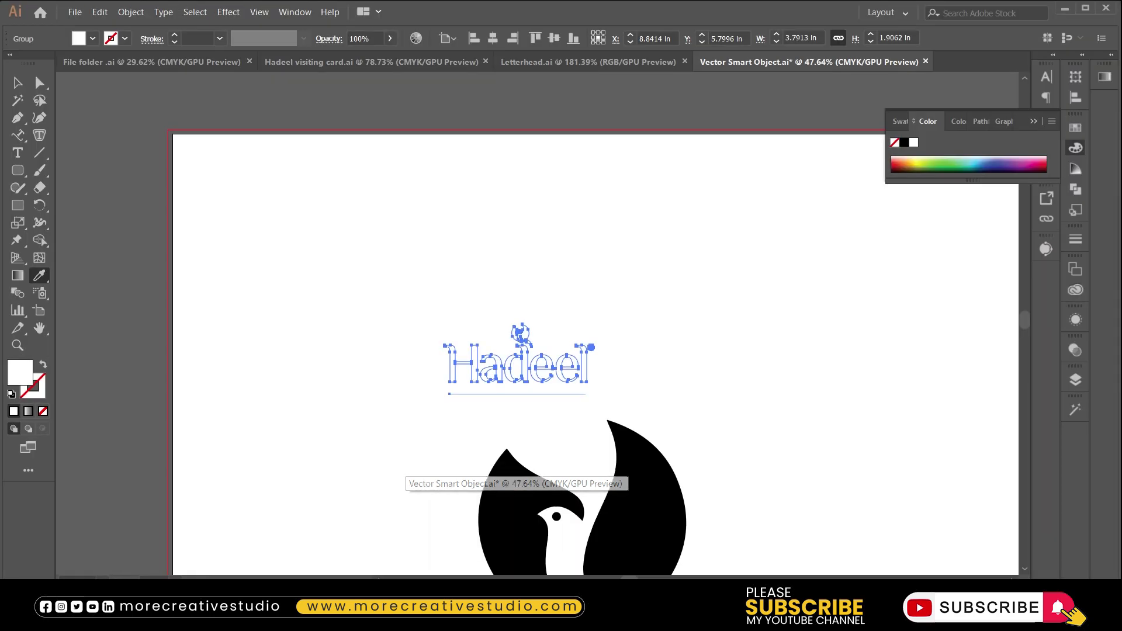
key(v)
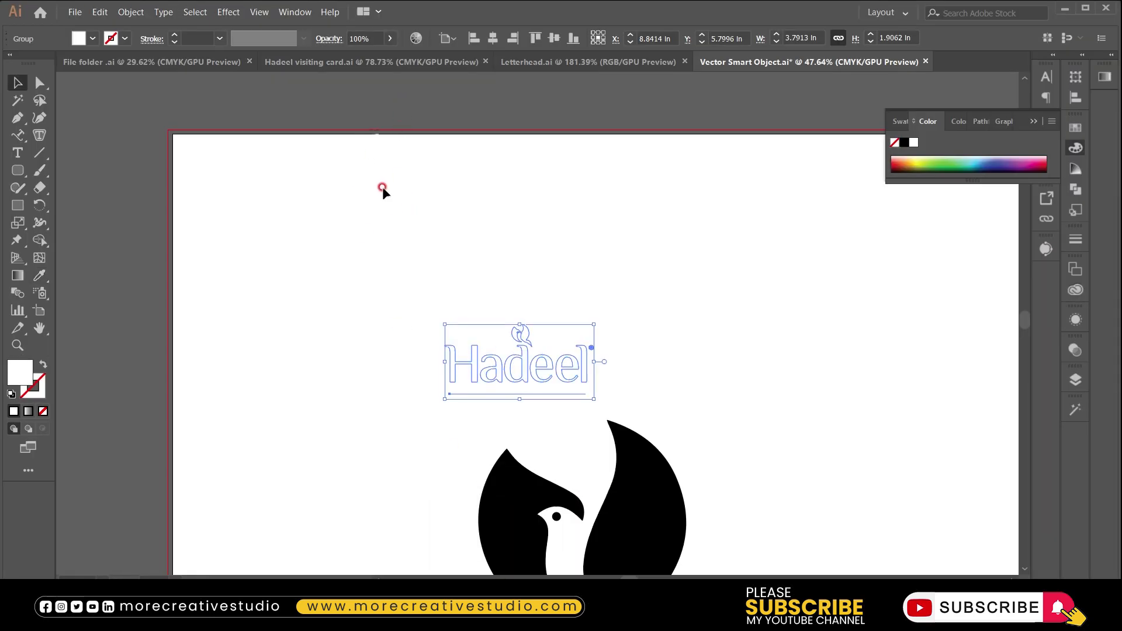
click(526, 62)
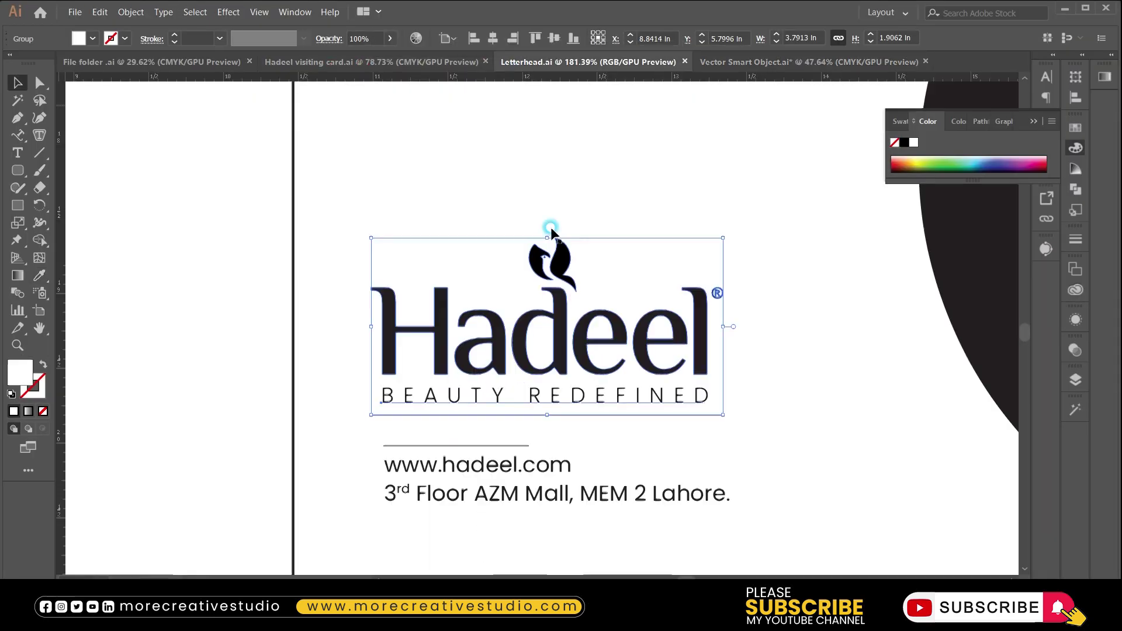
drag(584, 377, 413, 321)
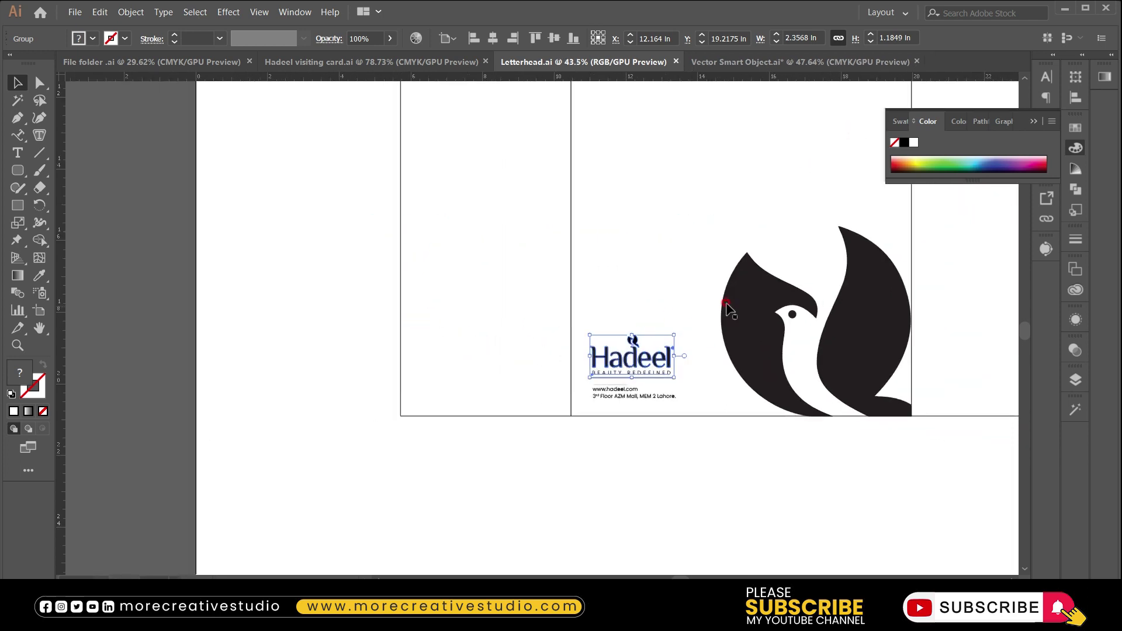
click(646, 359)
shift+click(655, 368)
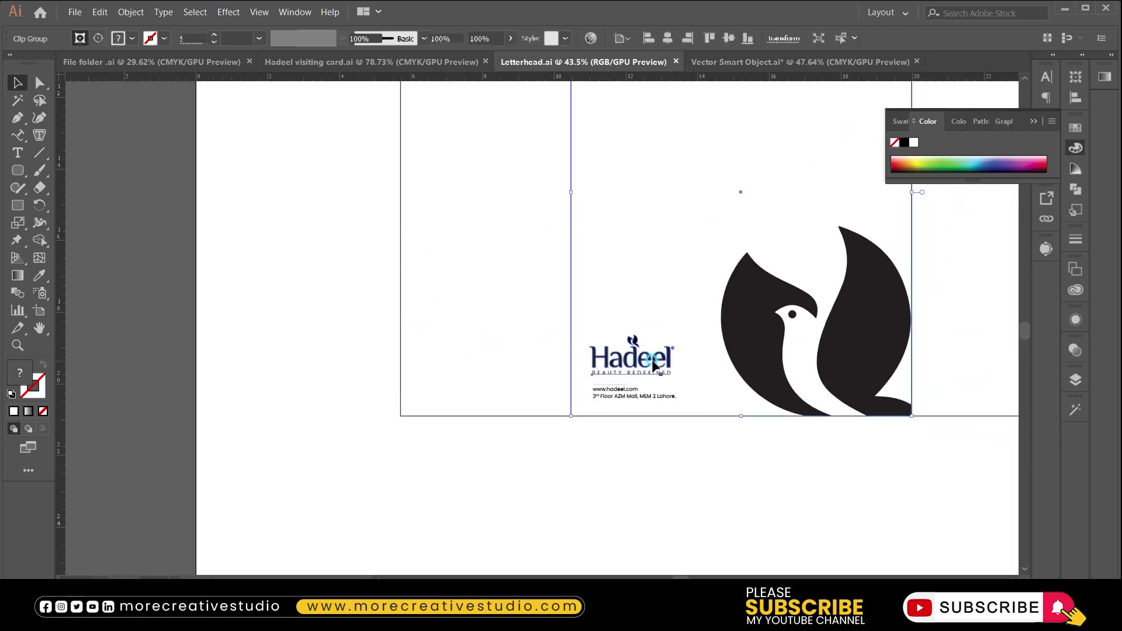
shift+click(634, 397)
drag(634, 400, 576, 538)
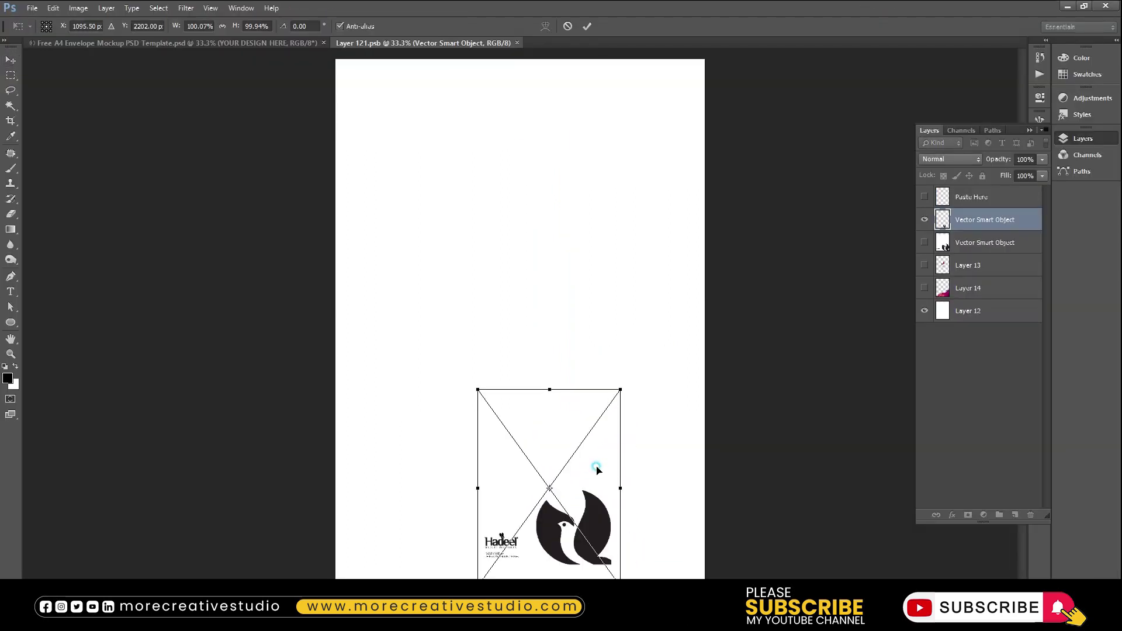
Enlarge the letterhead artwork to about 278%, position it top-left, then save and close the design.
click(622, 392)
drag(622, 392, 763, 311)
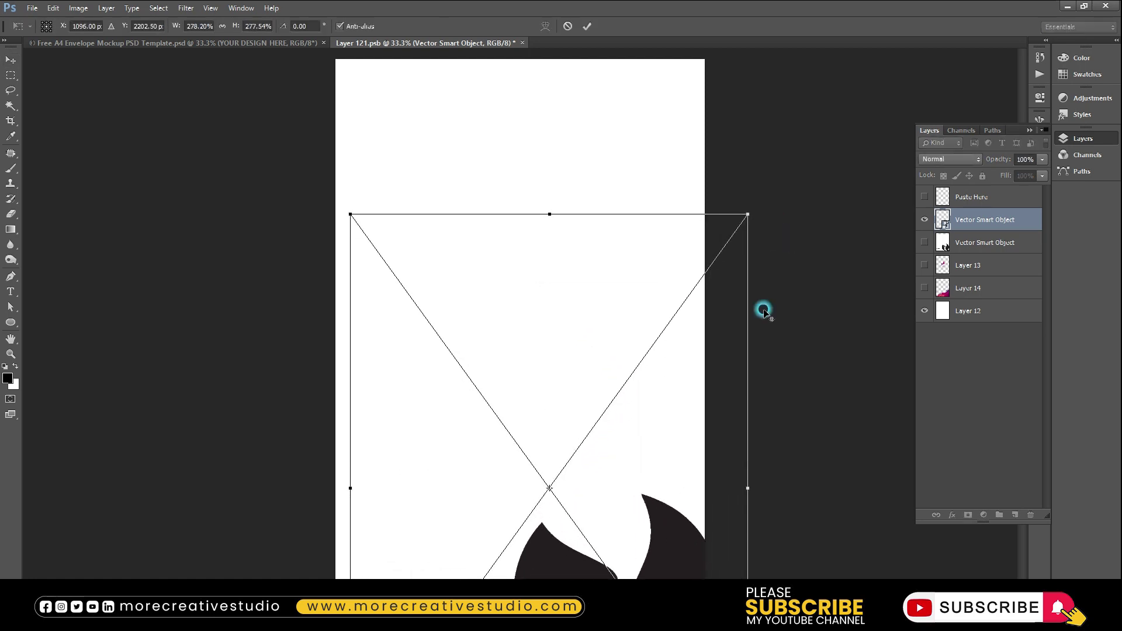
key(Return)
mouse_move(665, 549)
mouse_down()
mouse_move(628, 403)
mouse_move(638, 429)
mouse_up()
key(ctrl+t)
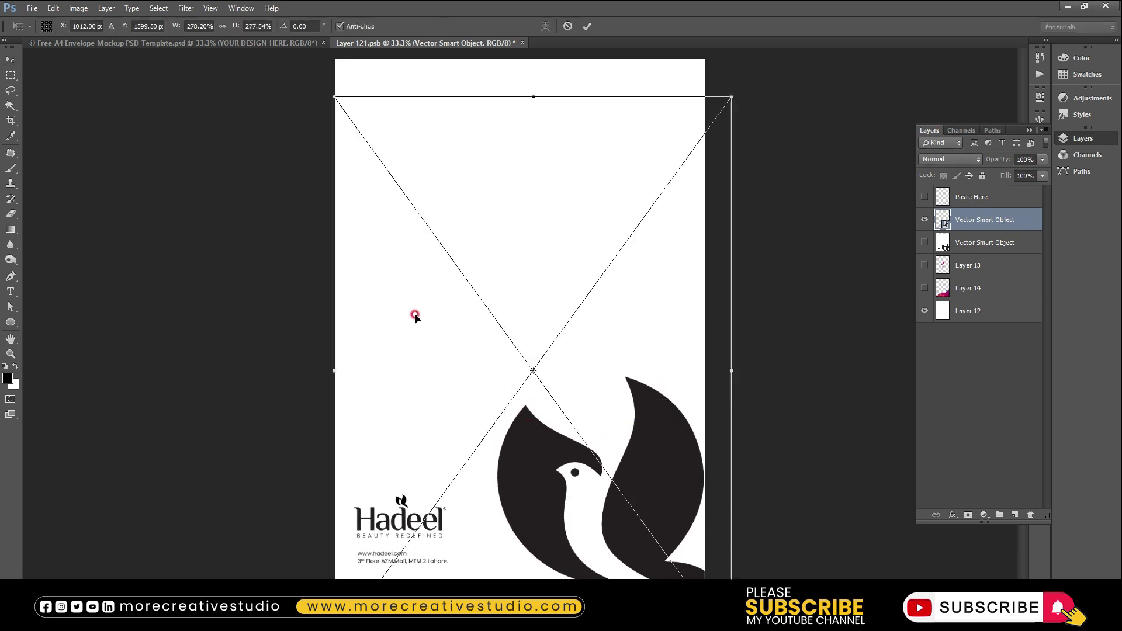
drag(334, 93, 314, 86)
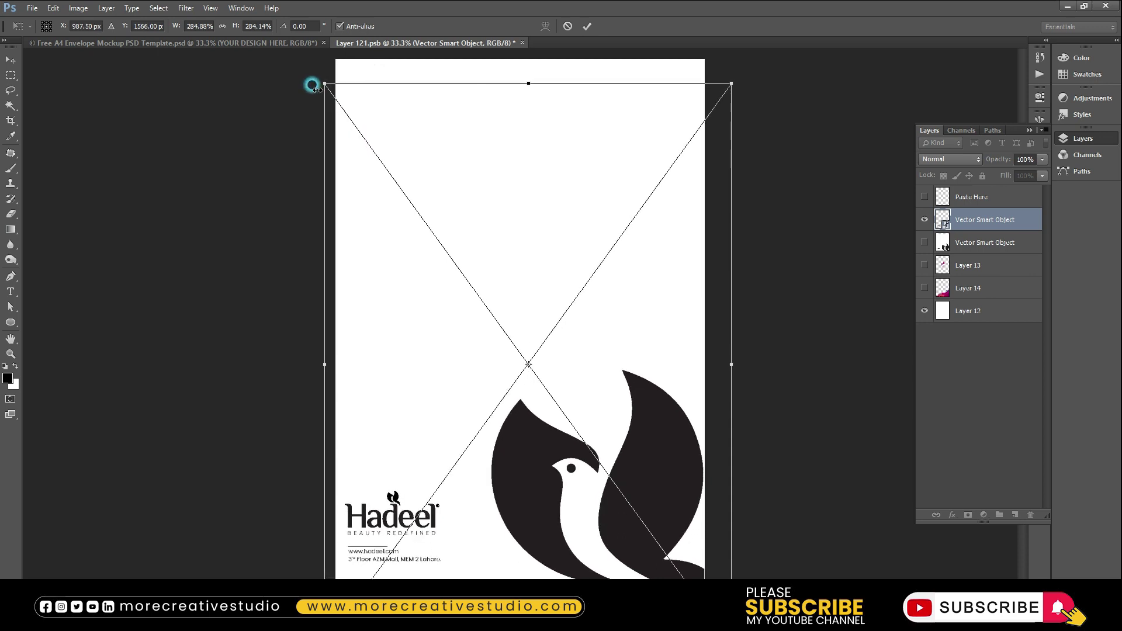
key(Return)
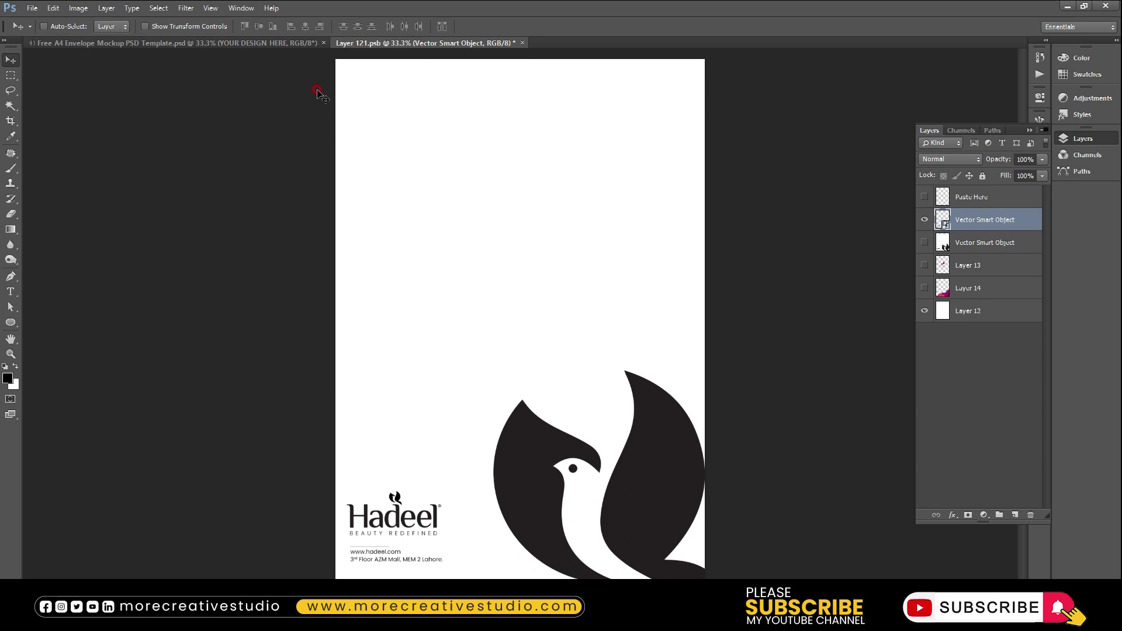
key(ctrl+s)
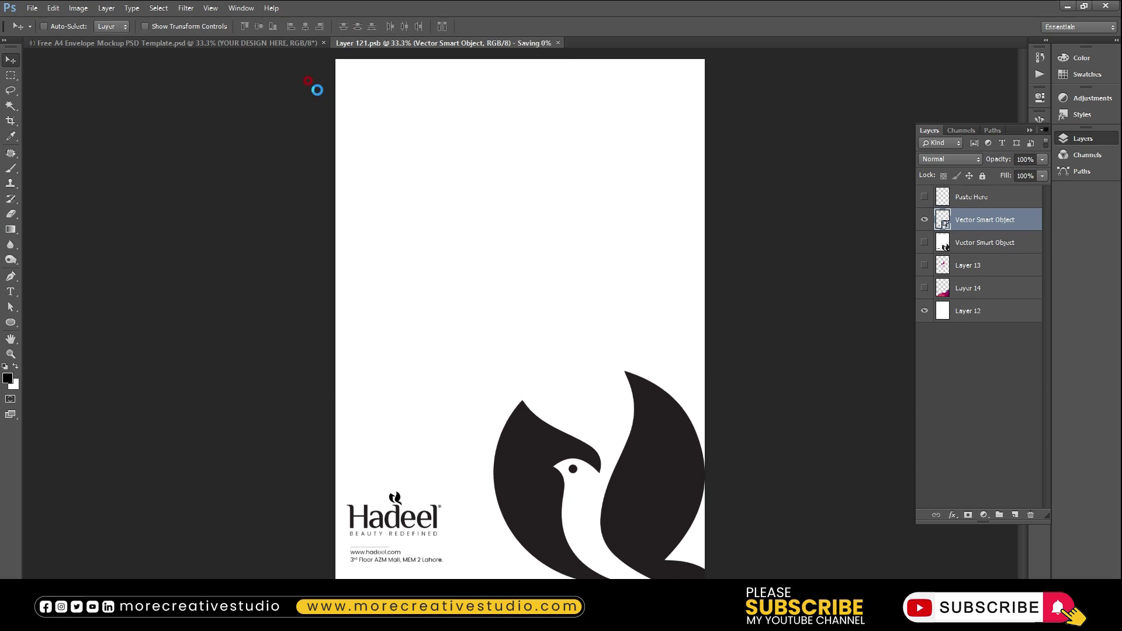
key(ctrl+w)
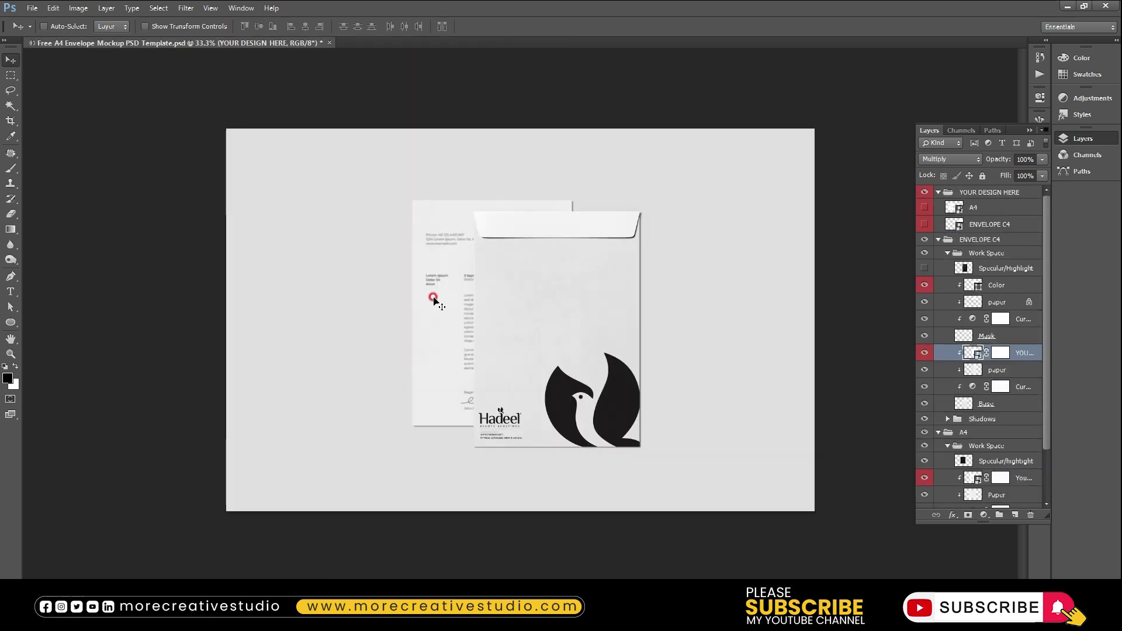
Fill the envelope flap's Color layer with black and open the letter page's design contents.
ctrl+click(560, 232)
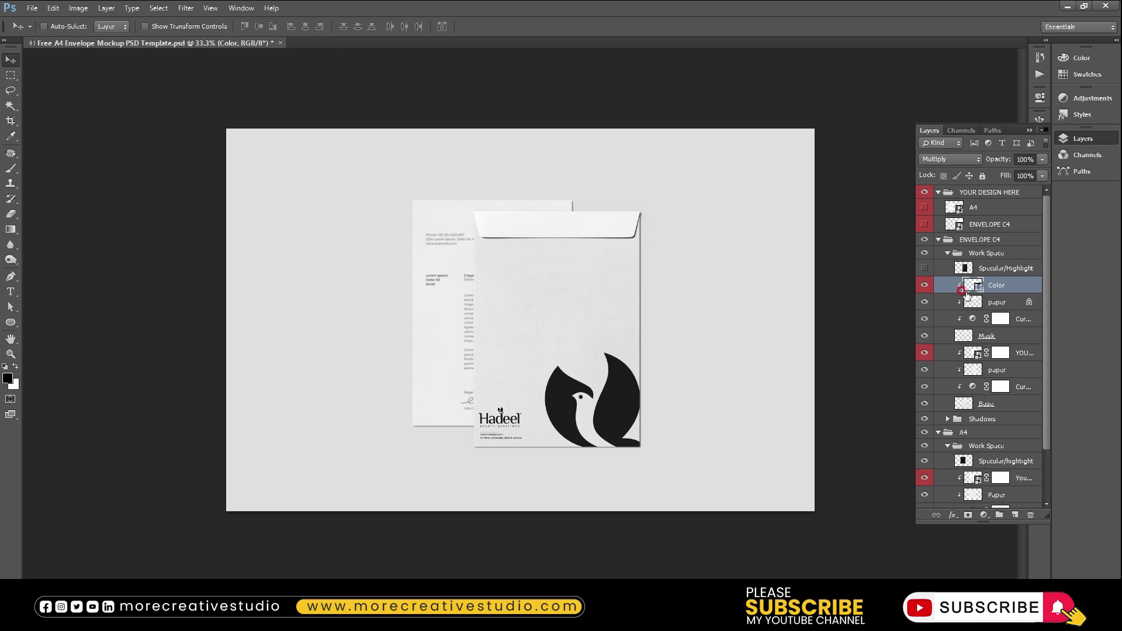
key(alt+BackSpace)
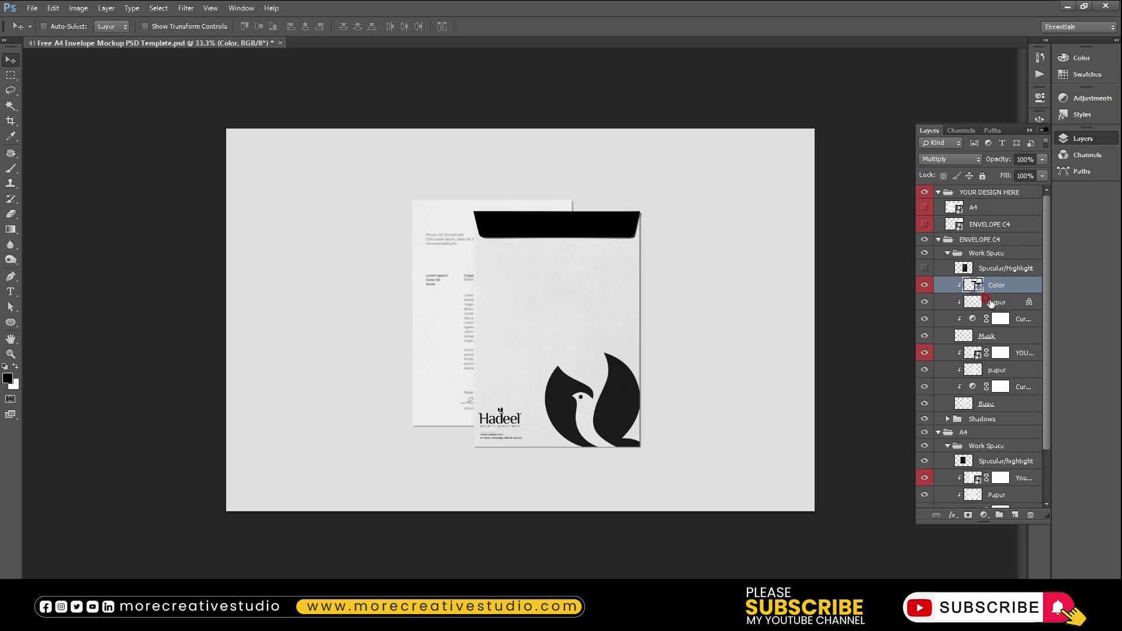
click(991, 301)
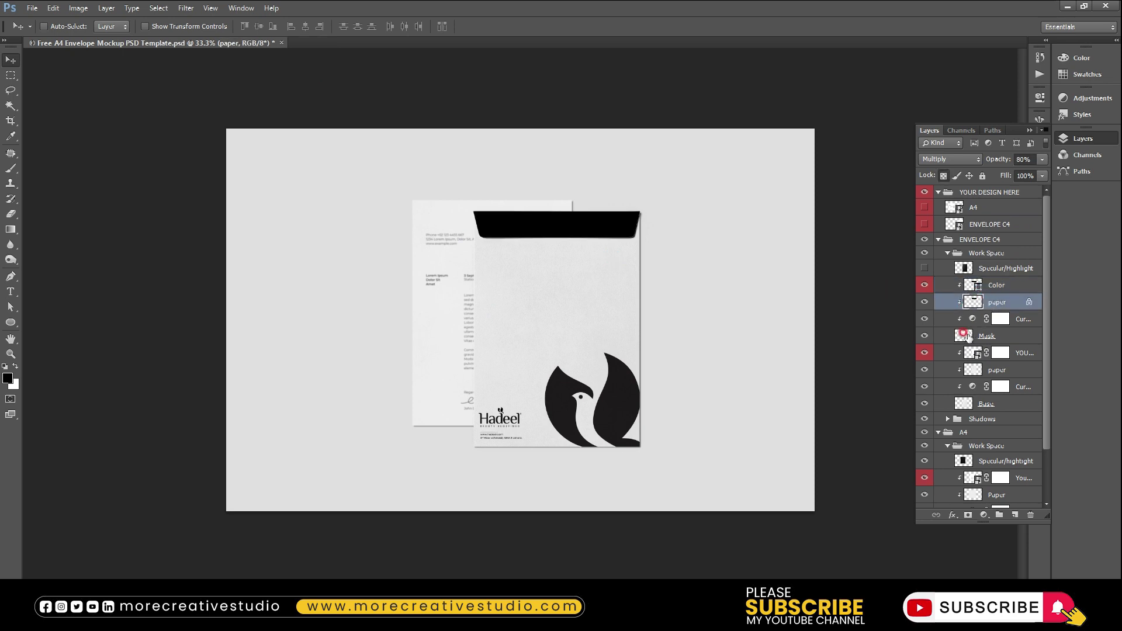
ctrl+click(459, 301)
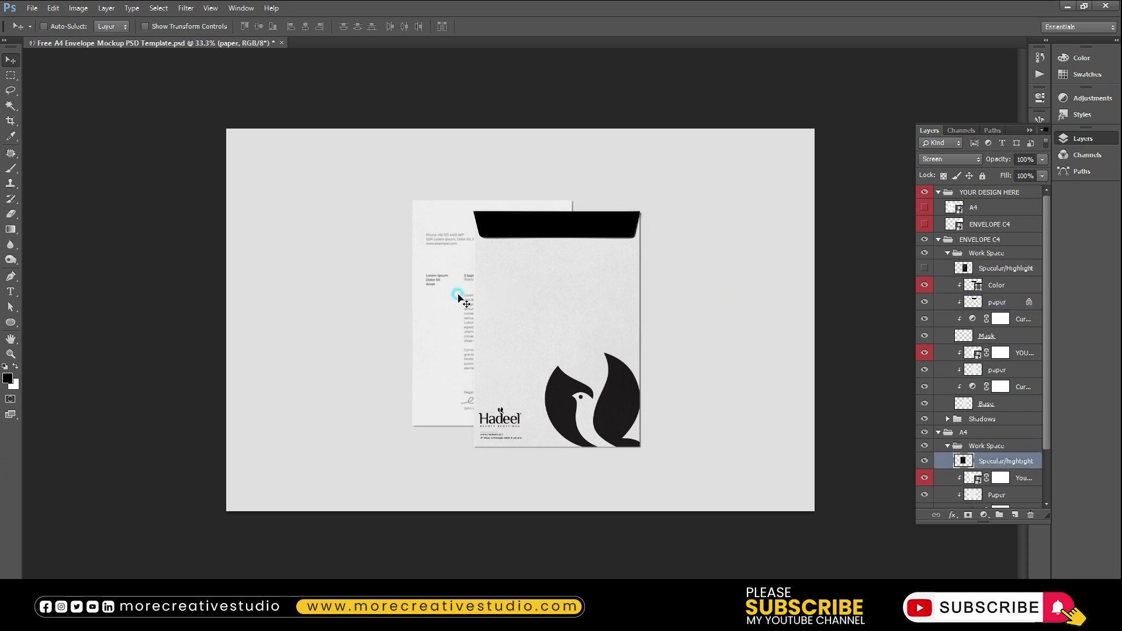
scroll(976, 471, down, 1)
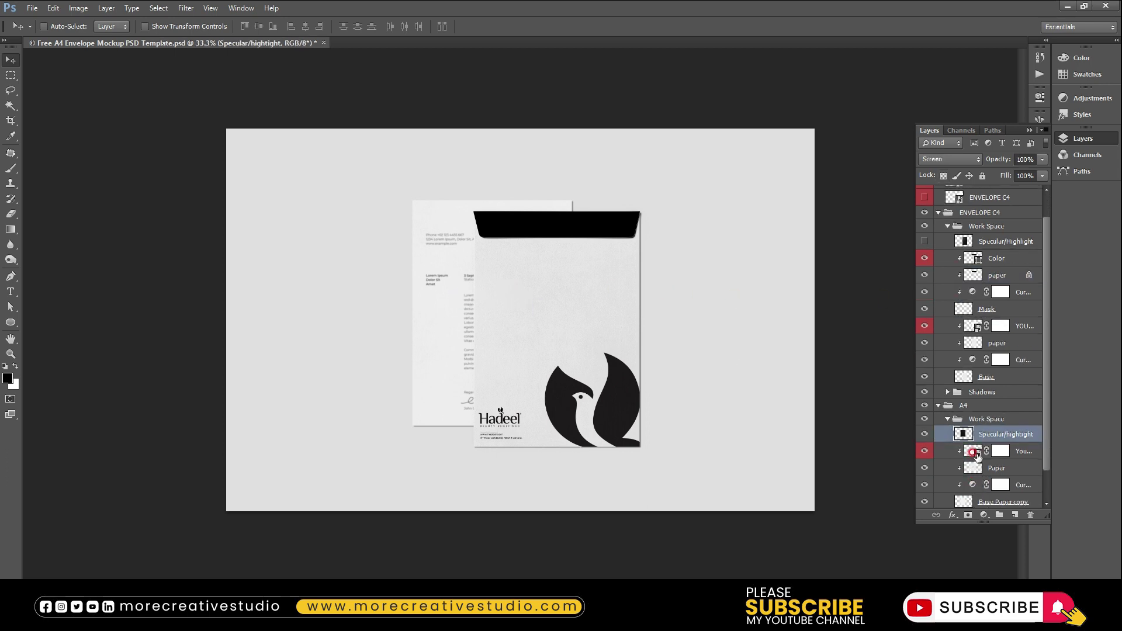
double_click(972, 451)
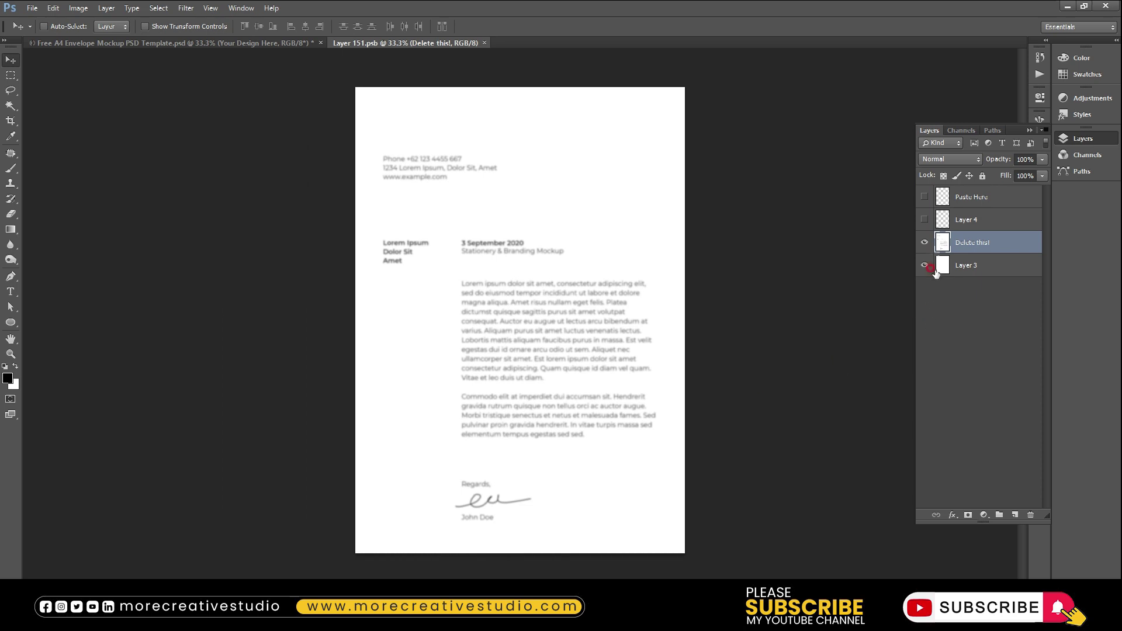
Make Layer 4 and Paste Here visible to show the Hadeel logo and footer, then save and close.
click(924, 219)
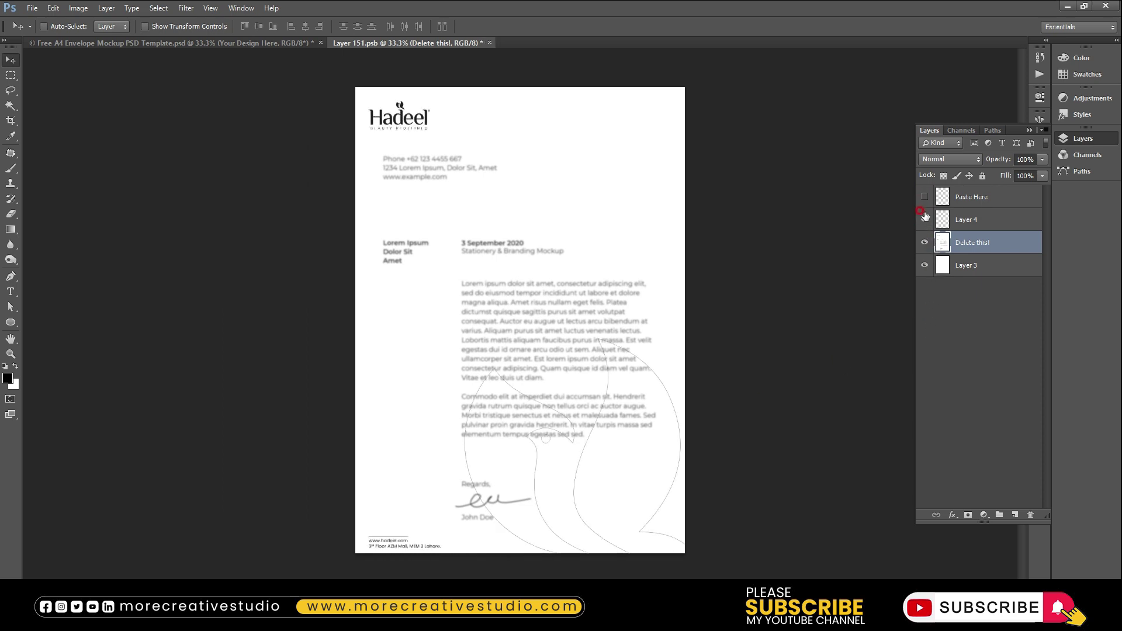
click(924, 197)
key(ctrl+s)
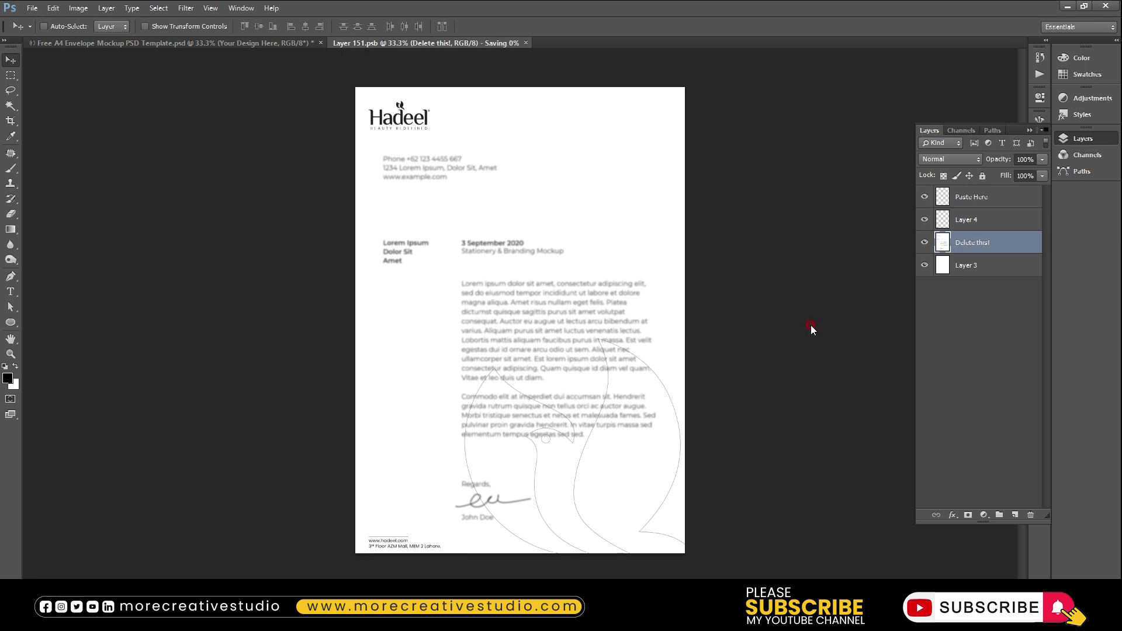
key(ctrl+w)
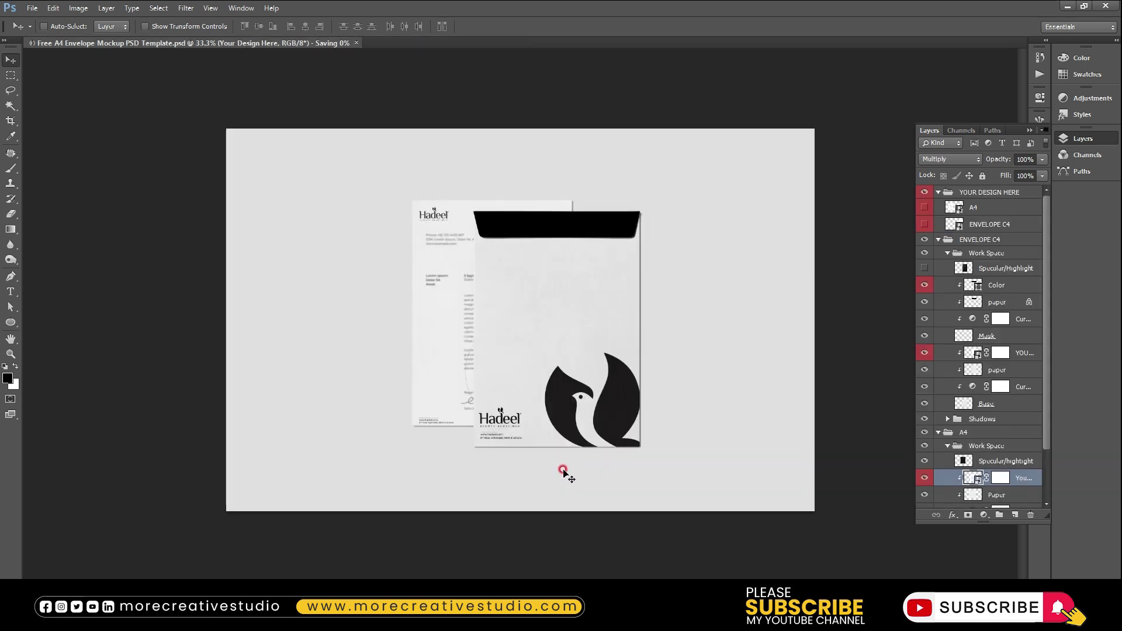
Save the envelope mockup as a JPEG with default quality and close it.
key(ctrl+shift+s)
key(Tab)
key(j)
key(Return)
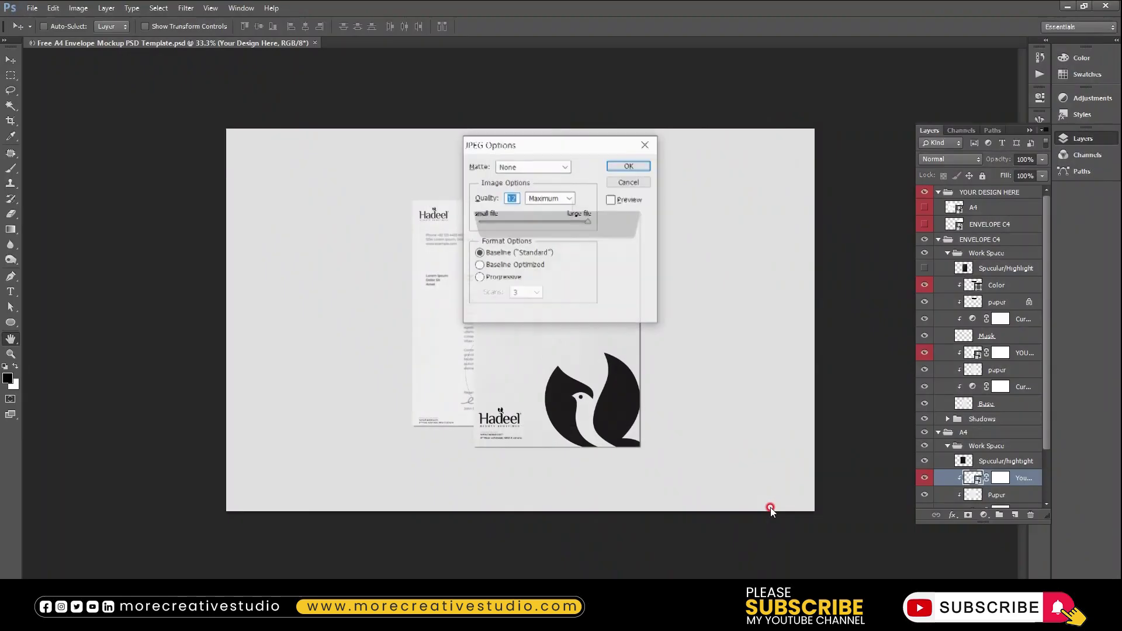
key(Return)
key(ctrl+w)
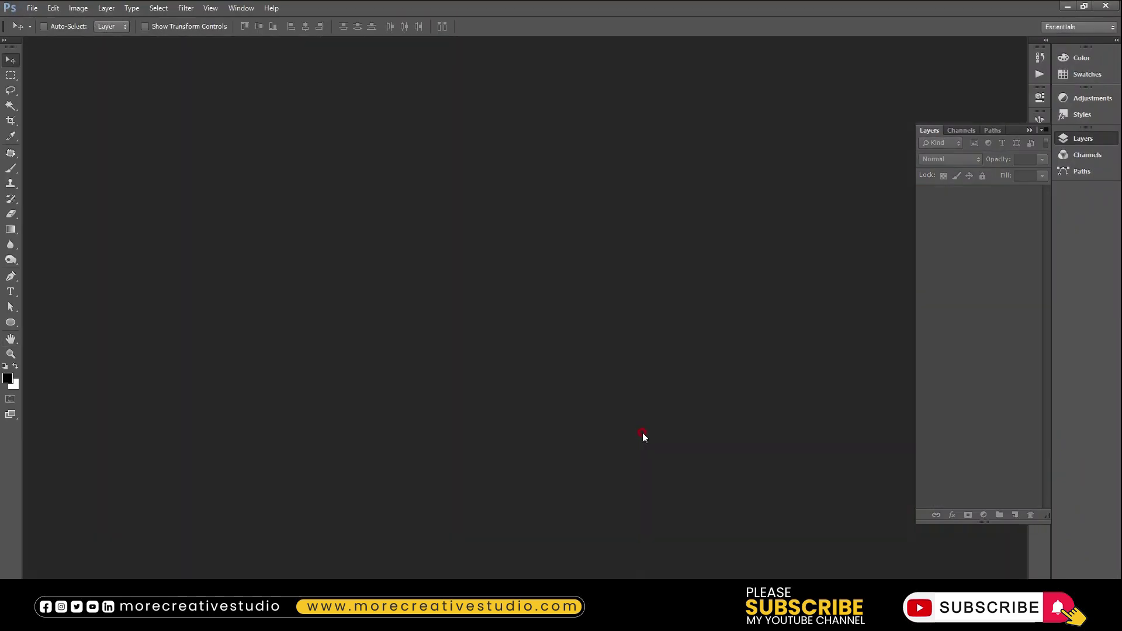
Choose the key chain logo file in the Open dialog.
key(ctrl+o)
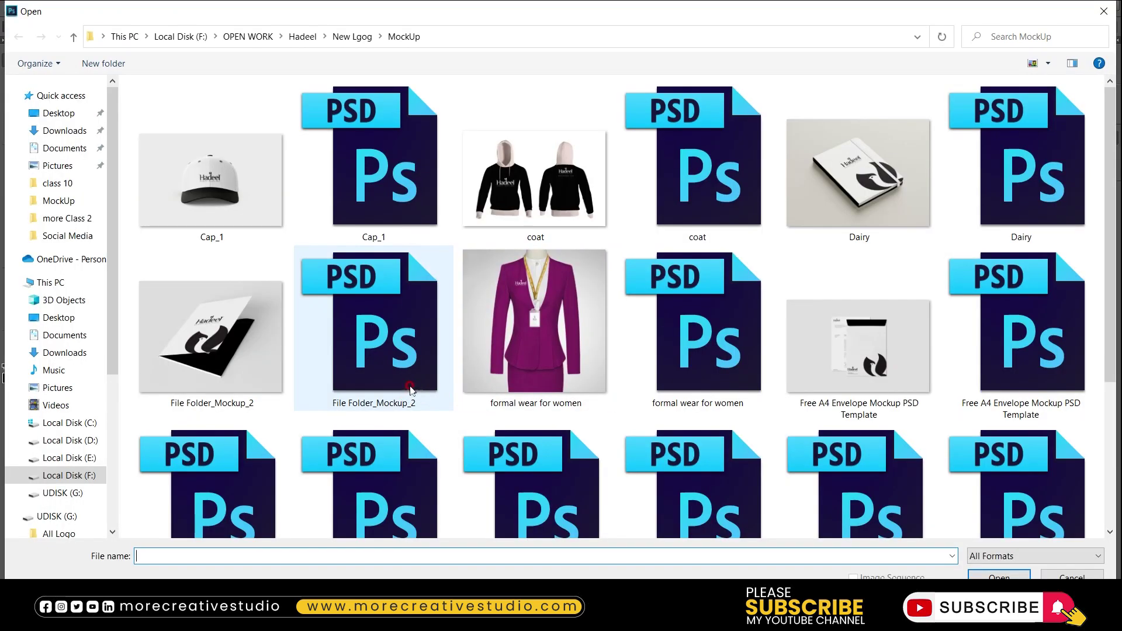
scroll(779, 365, down, 1)
click(217, 472)
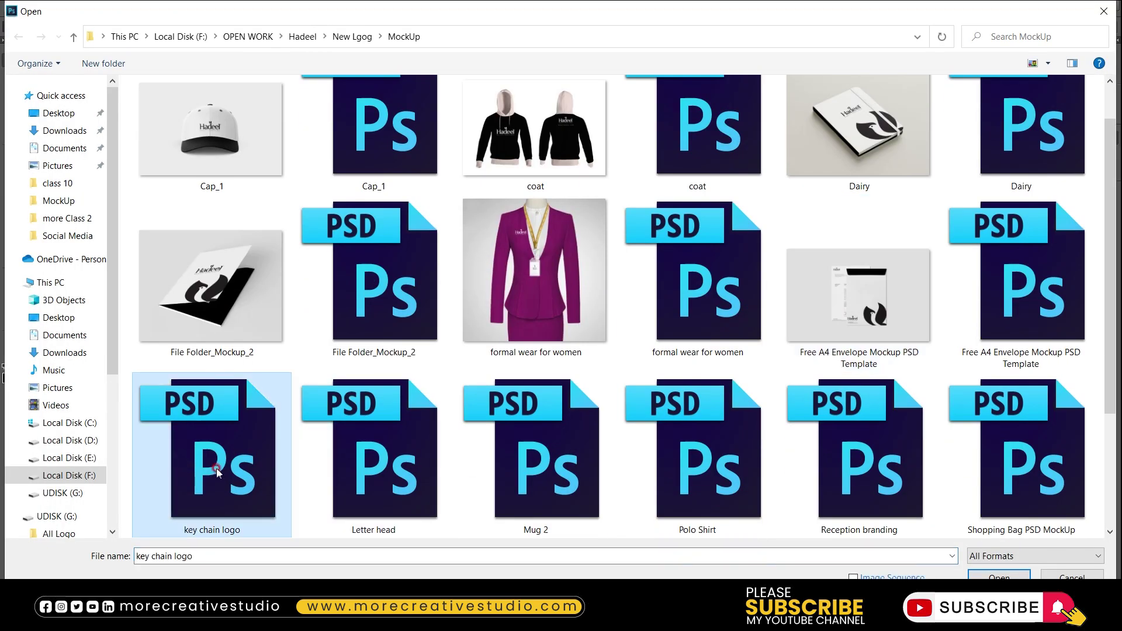
Open the key chain logo mockup and its DROP YOUR LOGO HERE placeholder, not the locked original logo.
double_click(223, 461)
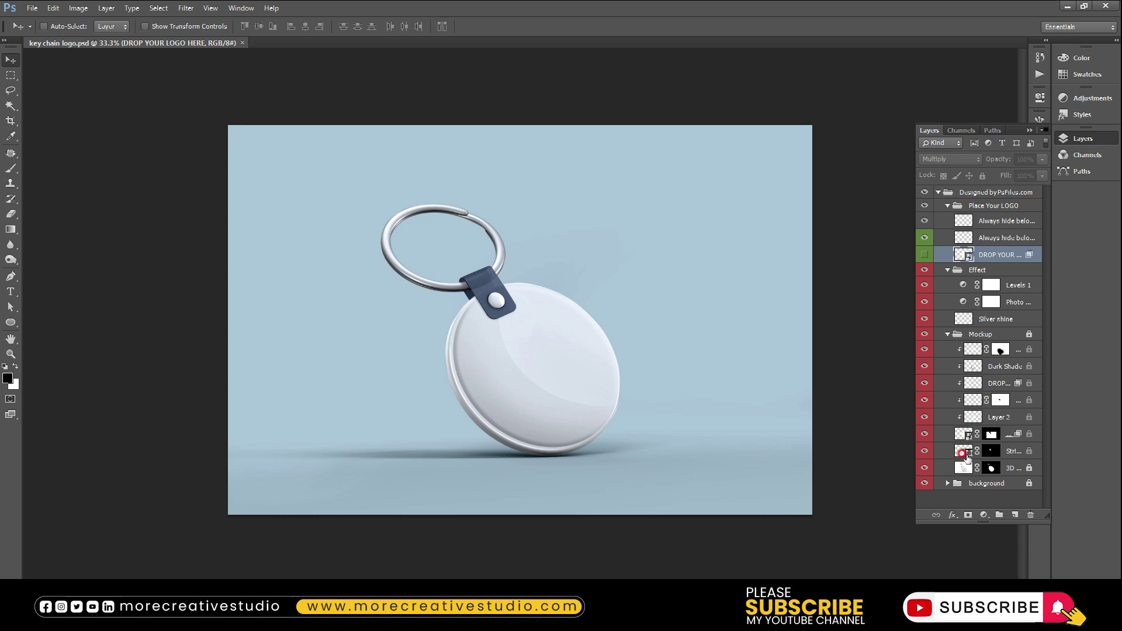
click(968, 436)
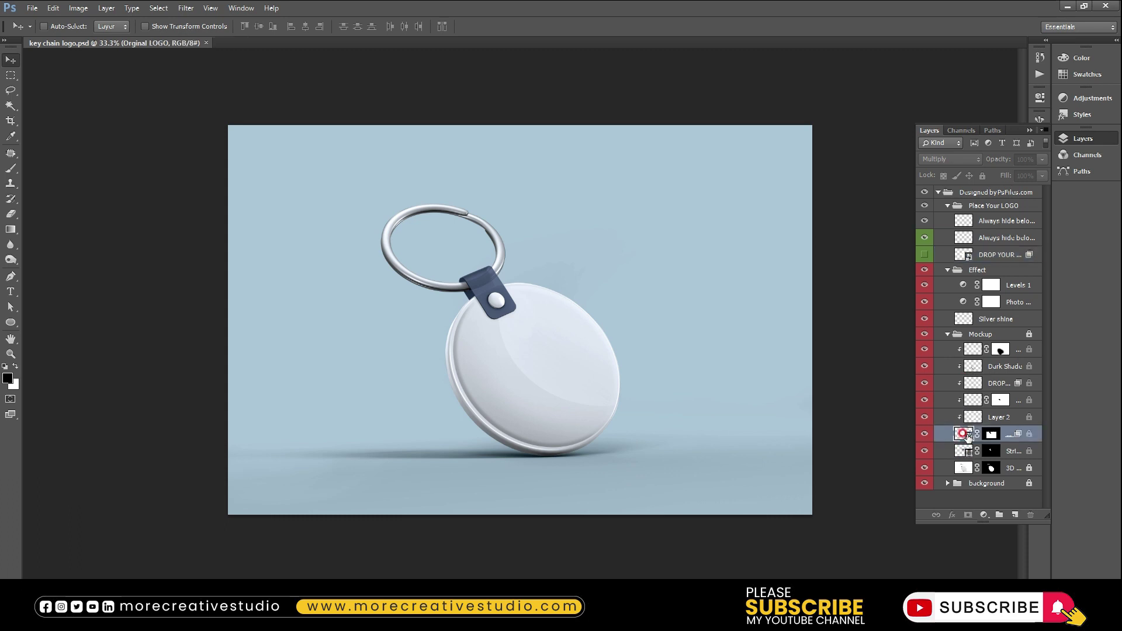
double_click(969, 436)
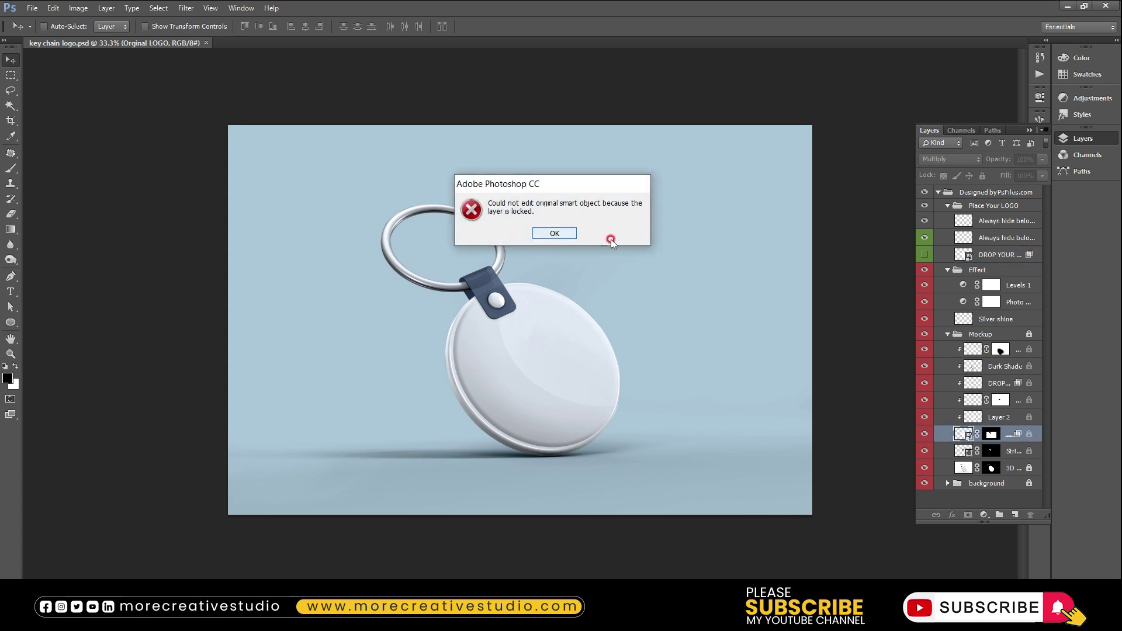
click(557, 238)
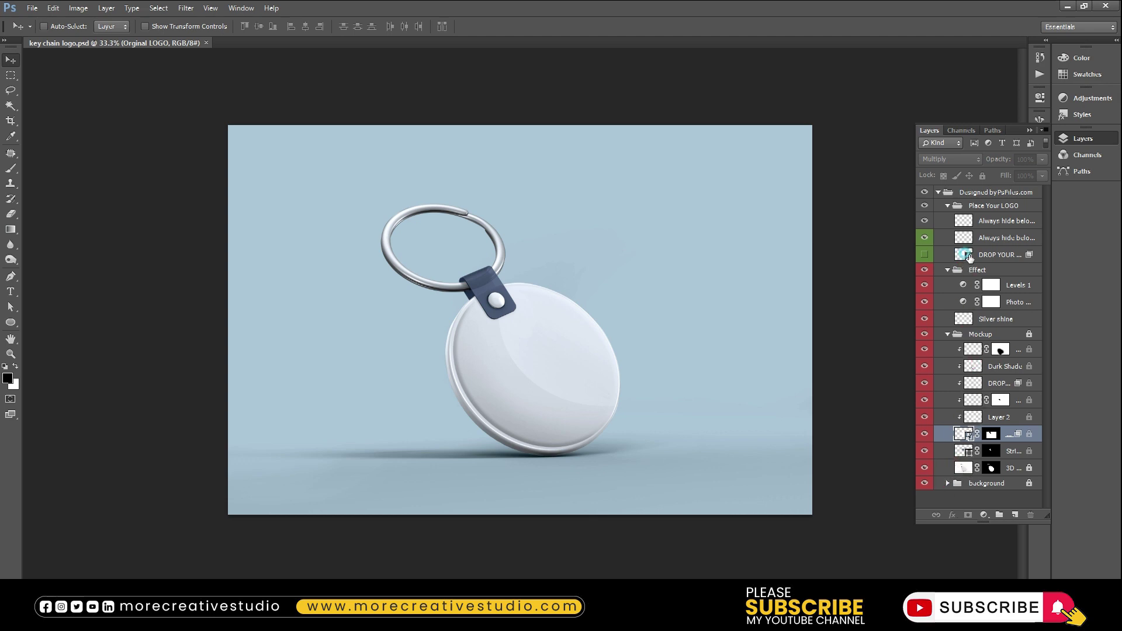
double_click(968, 256)
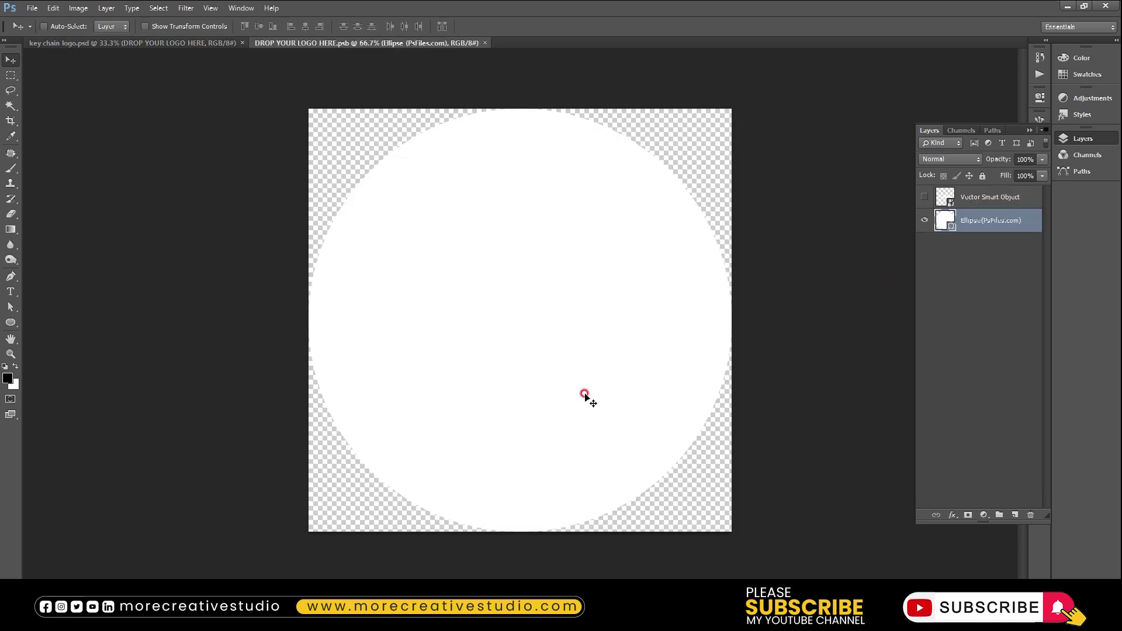
Fill the placeholder circle black, paste the Hadeel logo at about 60%, then save and close it.
key(alt+BackSpace)
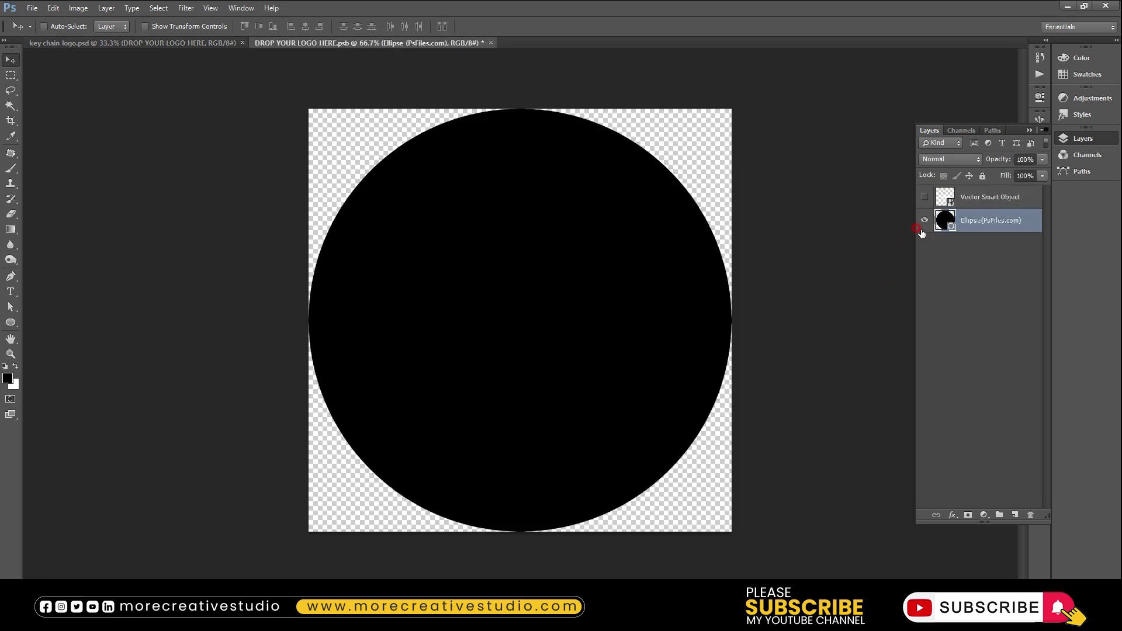
key(ctrl+v)
key(Return)
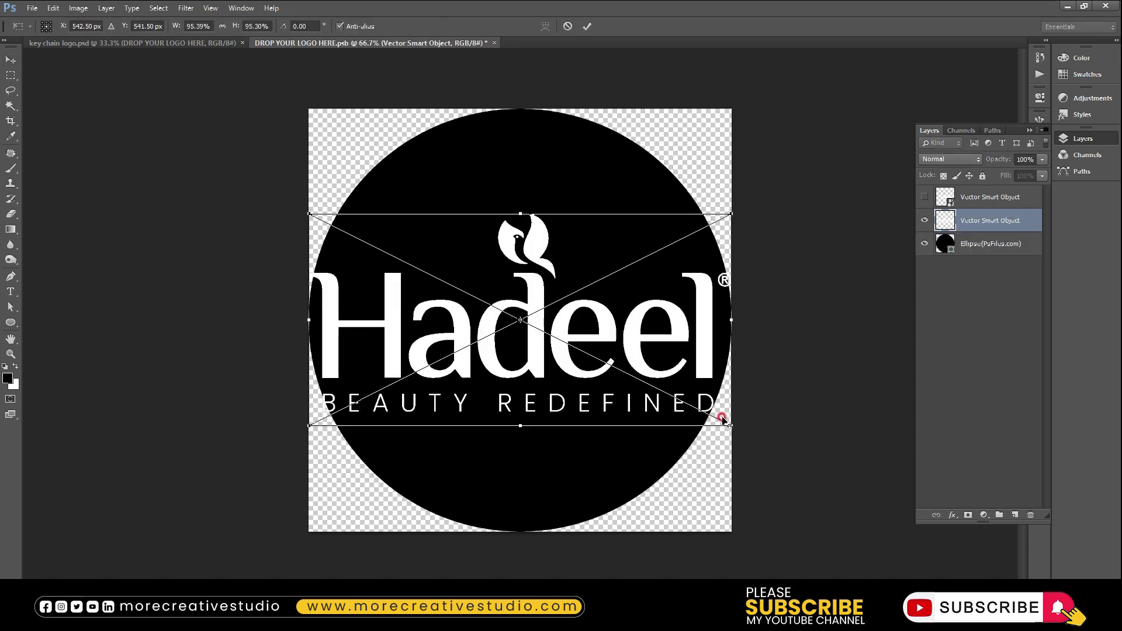
drag(729, 426, 635, 409)
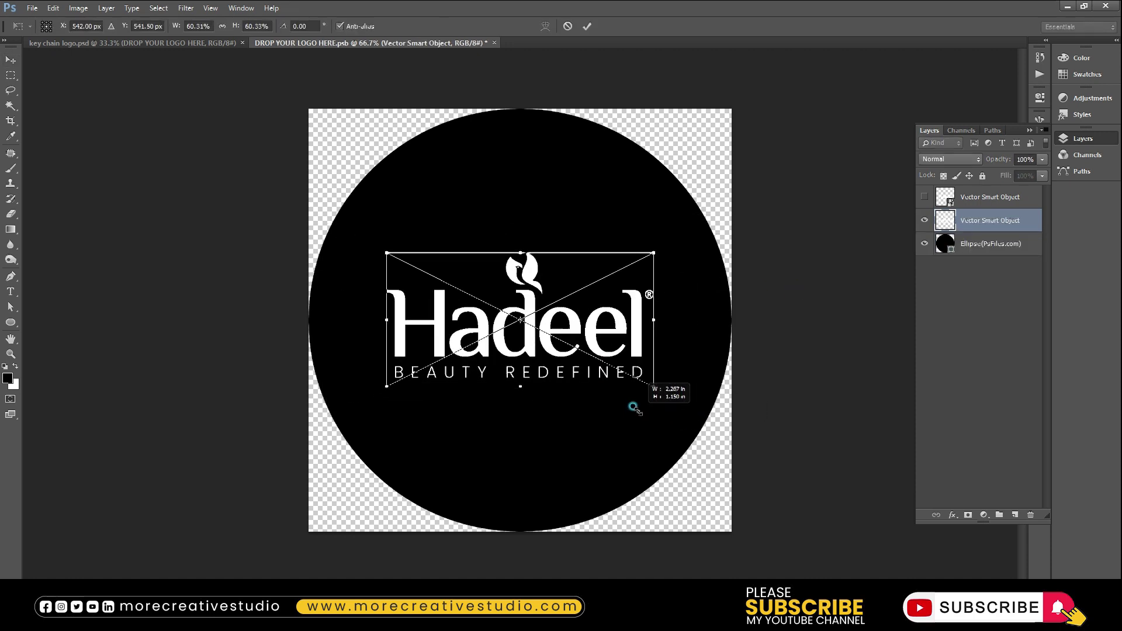
key(Return)
key(ctrl+s)
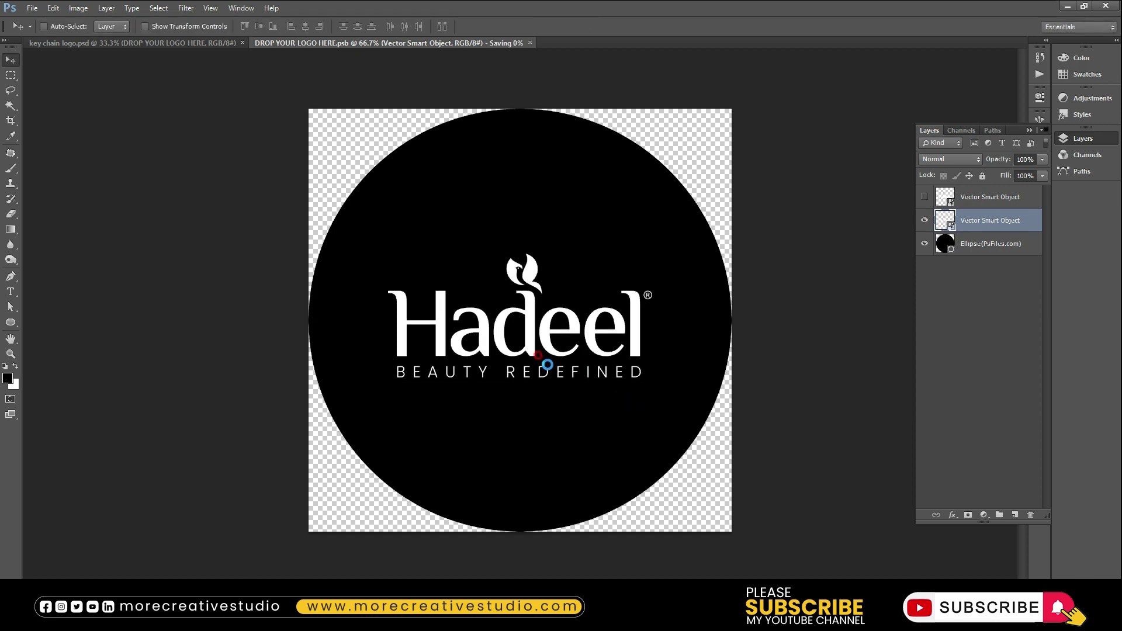
key(ctrl+w)
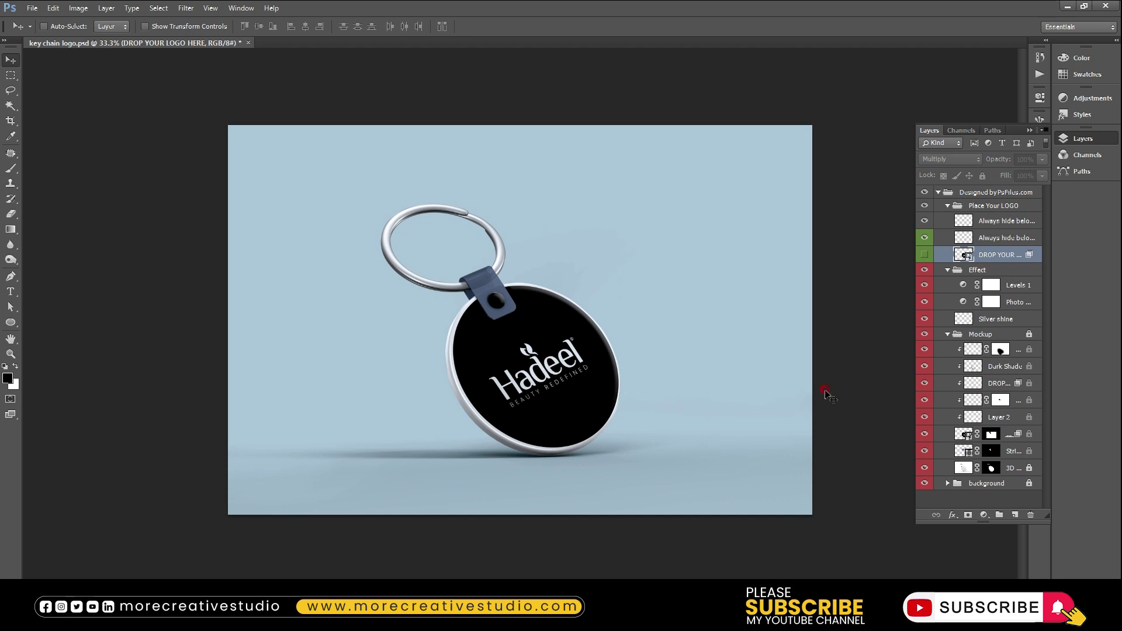
Save the key chain mockup, export it as a key chain logo JPEG, and close it.
key(ctrl+s)
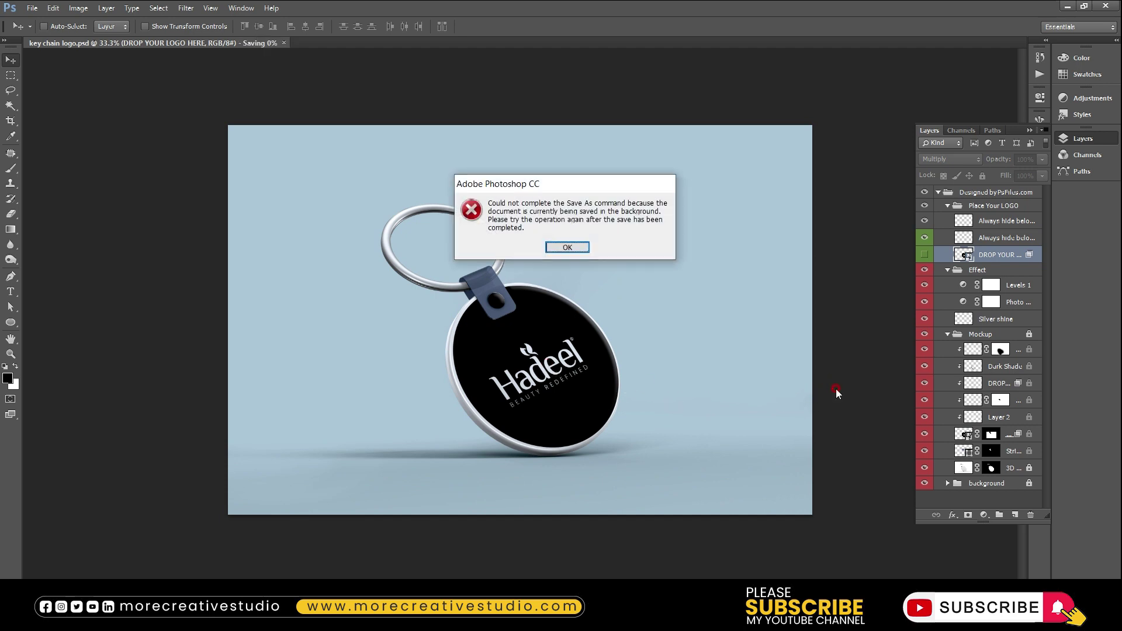
key(Return)
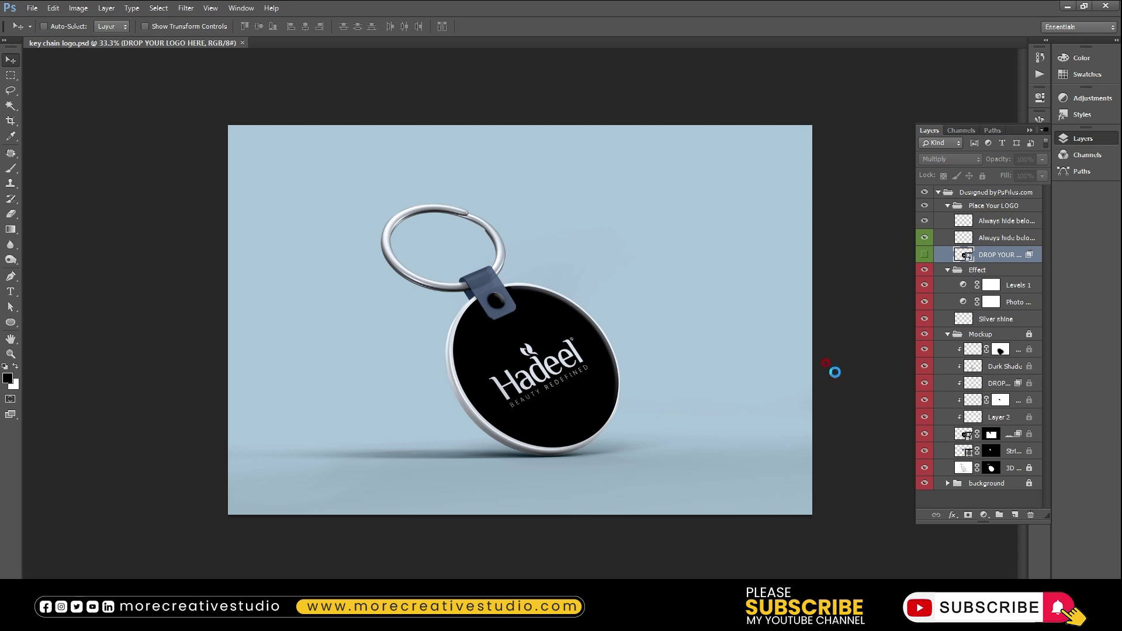
key(ctrl+shift+s)
key(Tab)
key(j)
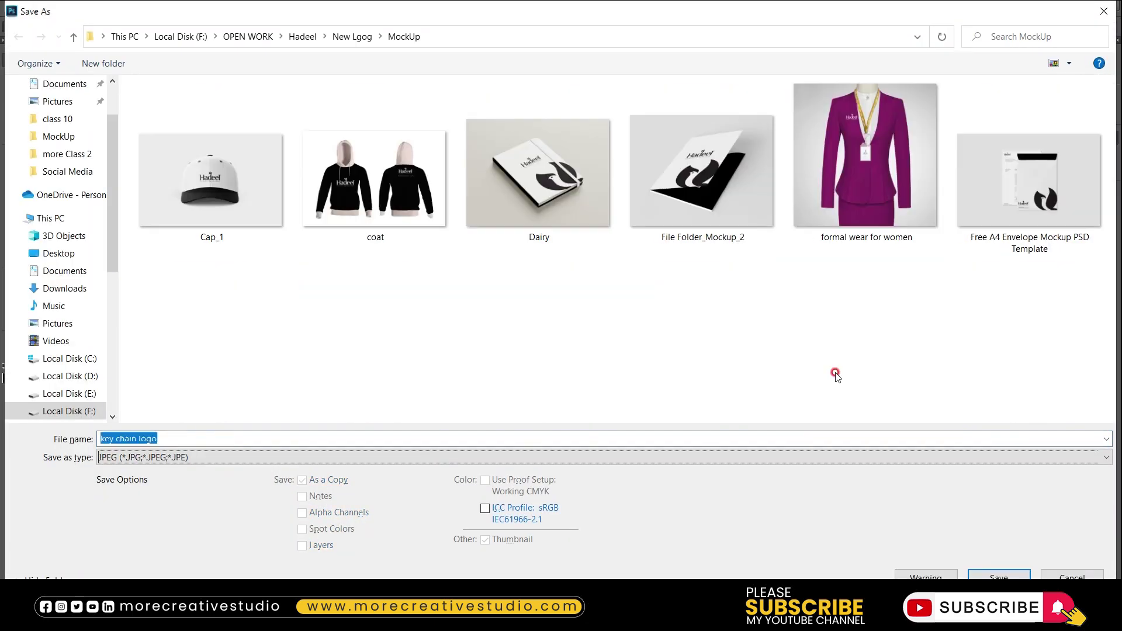
key(Return)
key(Return)
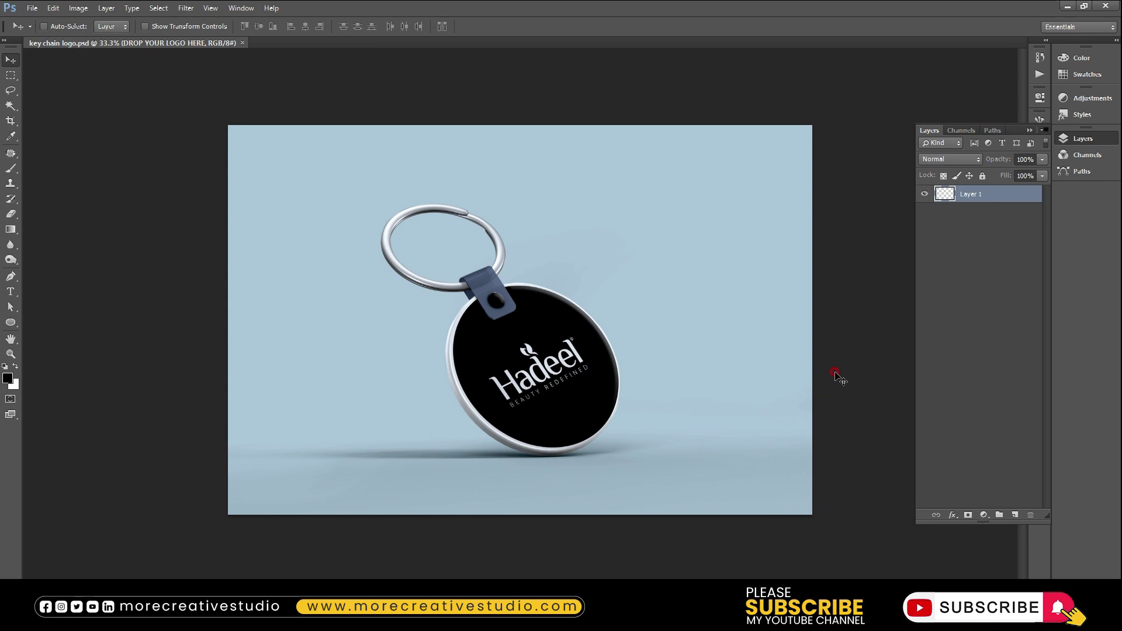
key(ctrl+w)
double_click(537, 300)
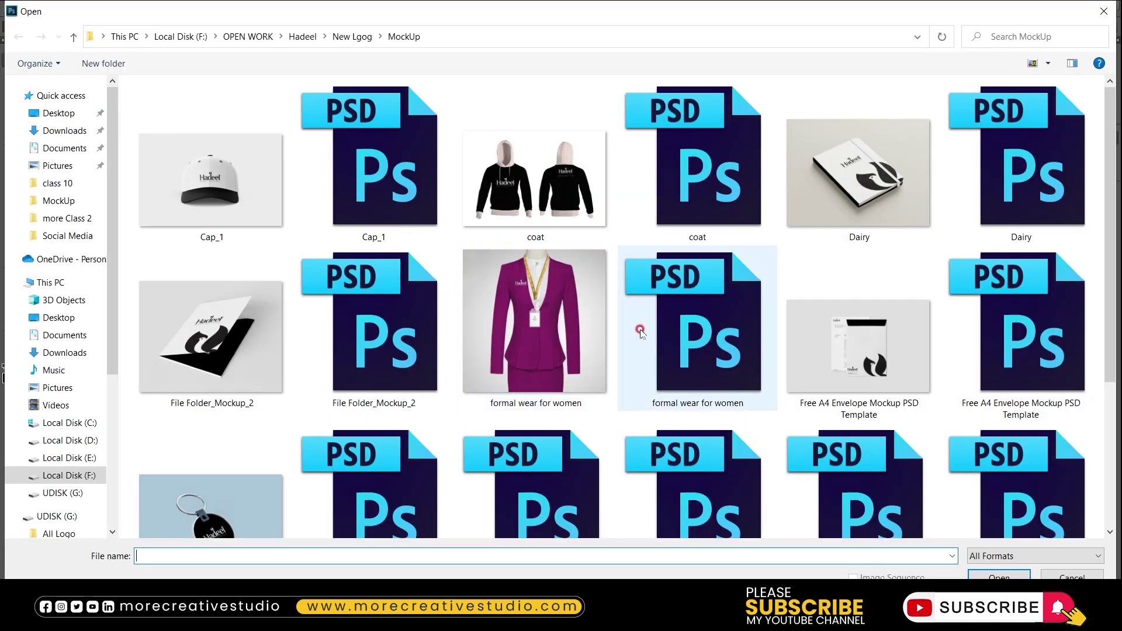
Open Letter head and make the Hadeel logo visible in its smart object contents.
click(399, 470)
double_click(534, 459)
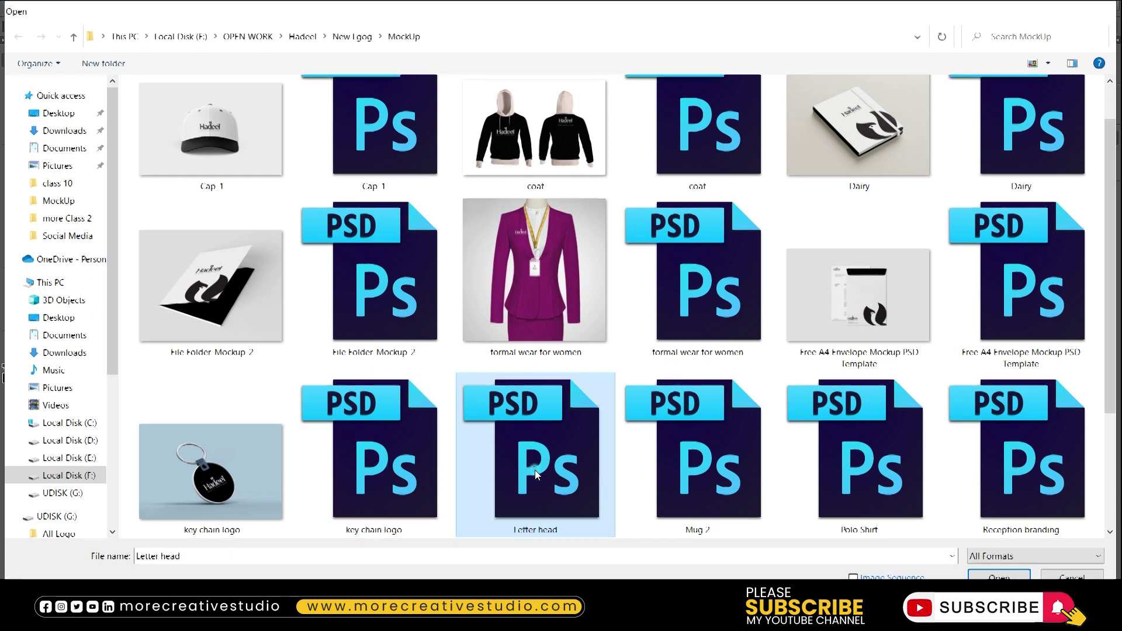
double_click(946, 228)
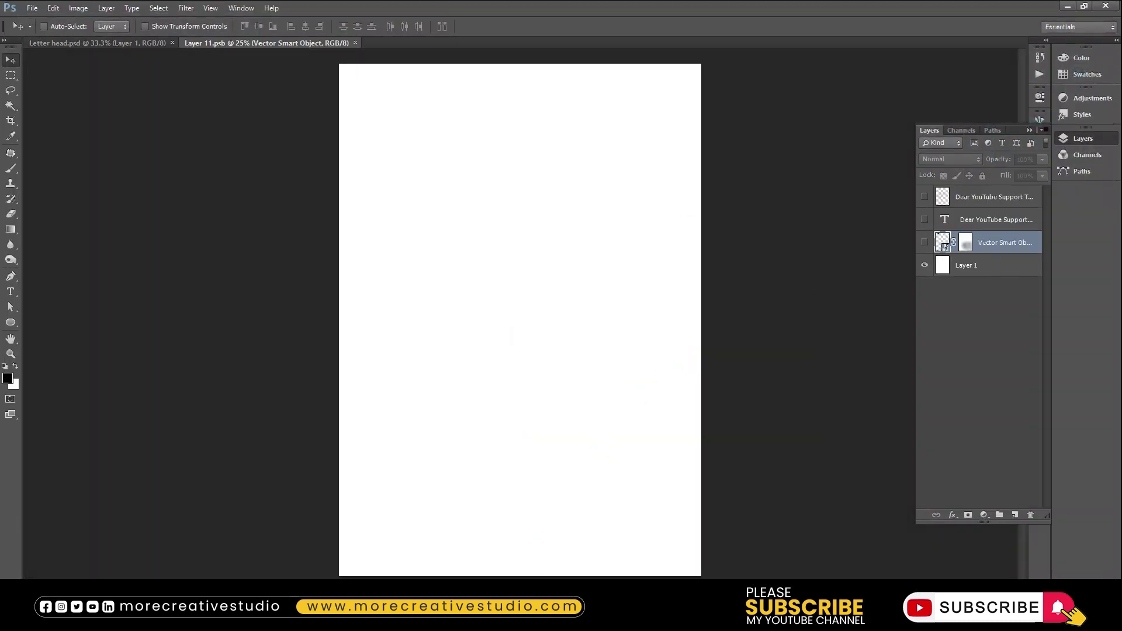
click(924, 244)
click(924, 243)
key(ctrl+s)
key(ctrl+w)
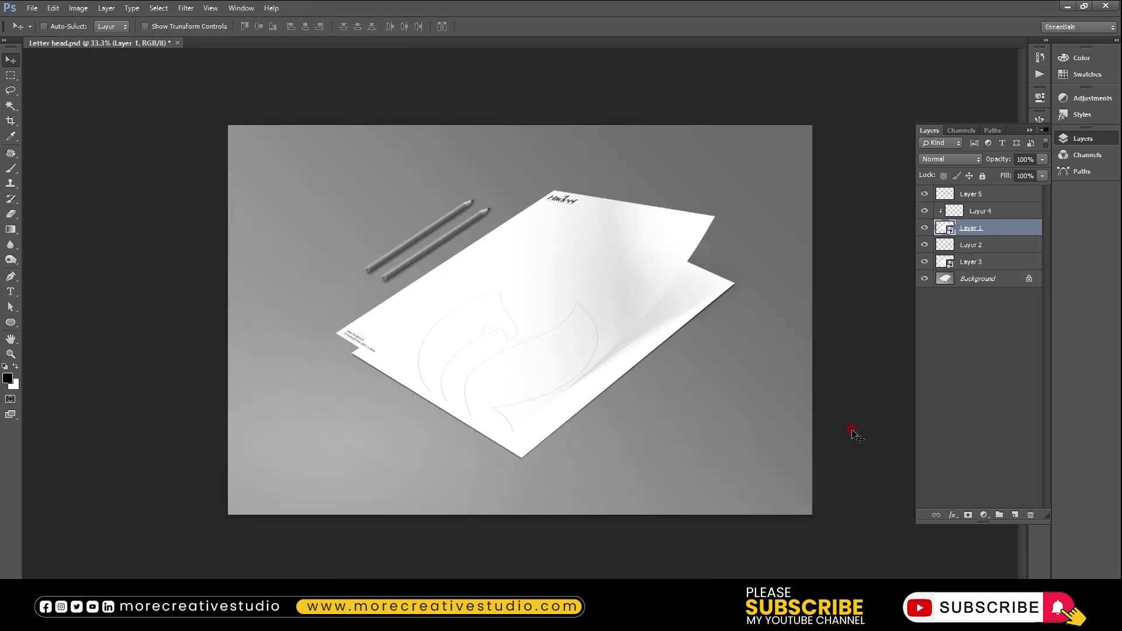
Show the blurred Dear YouTube Support letter text instead of the crisp copy in the letterhead contents.
click(943, 229)
double_click(943, 229)
click(923, 220)
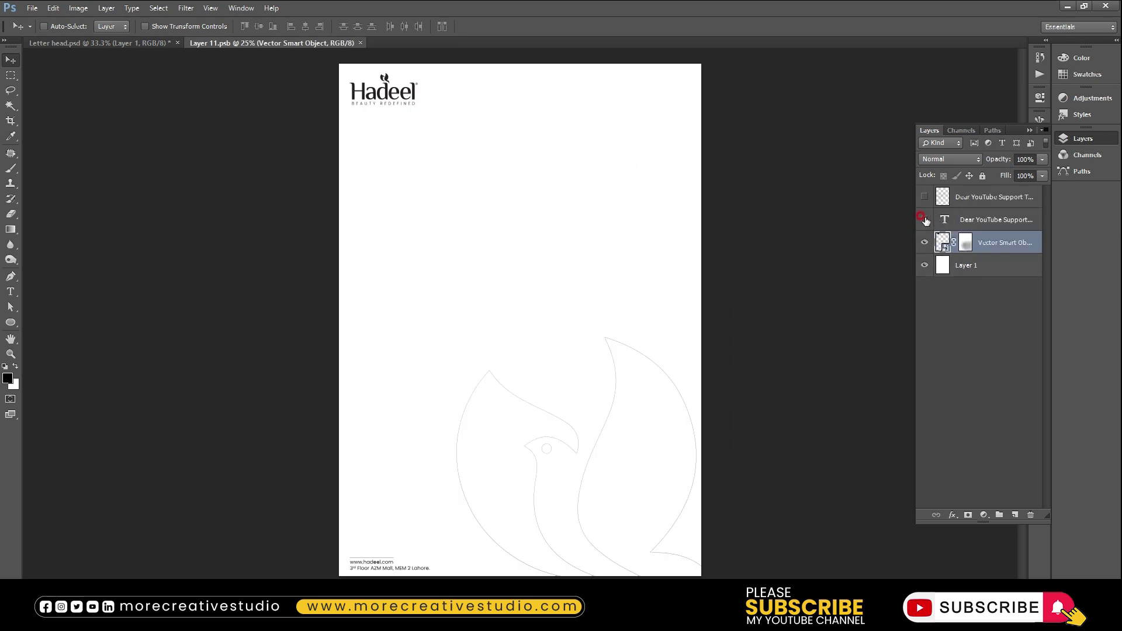
click(923, 219)
click(924, 219)
click(924, 197)
key(ctrl+s)
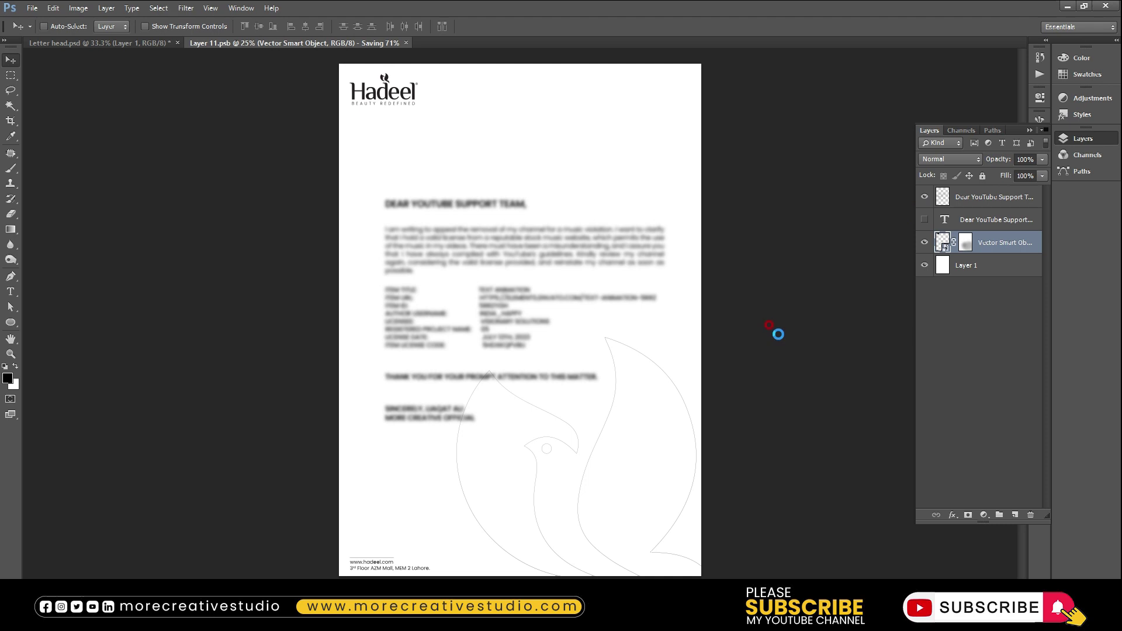
key(ctrl+w)
Save the letterhead mockup, export a Letter head JPEG copy, and close it.
key(ctrl+s)
key(ctrl+shift+s)
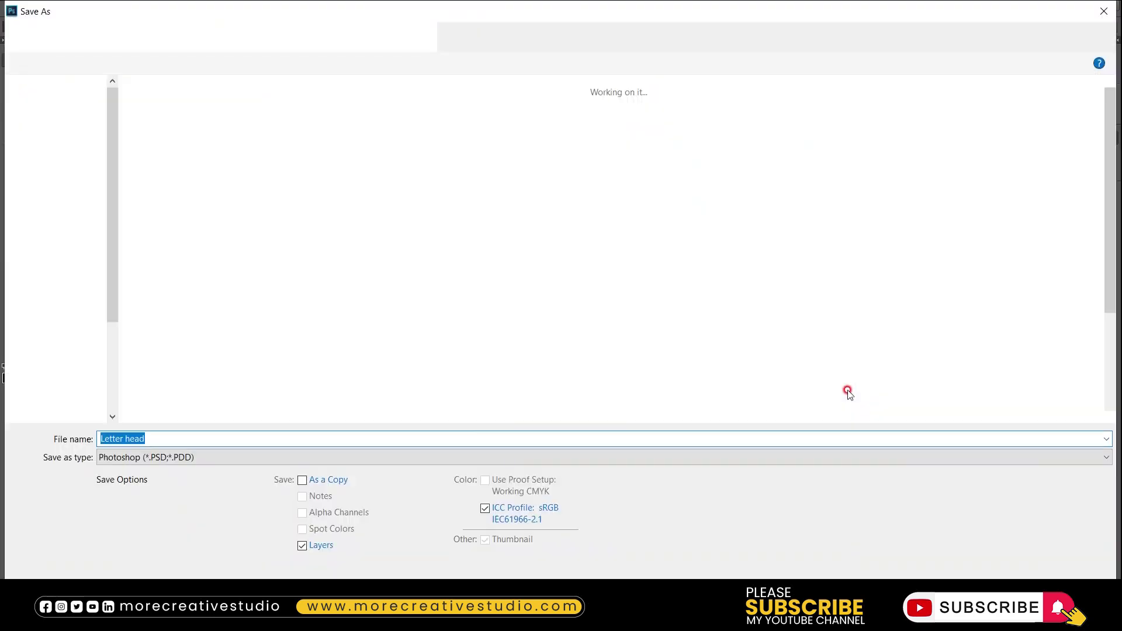
key(Tab)
key(j)
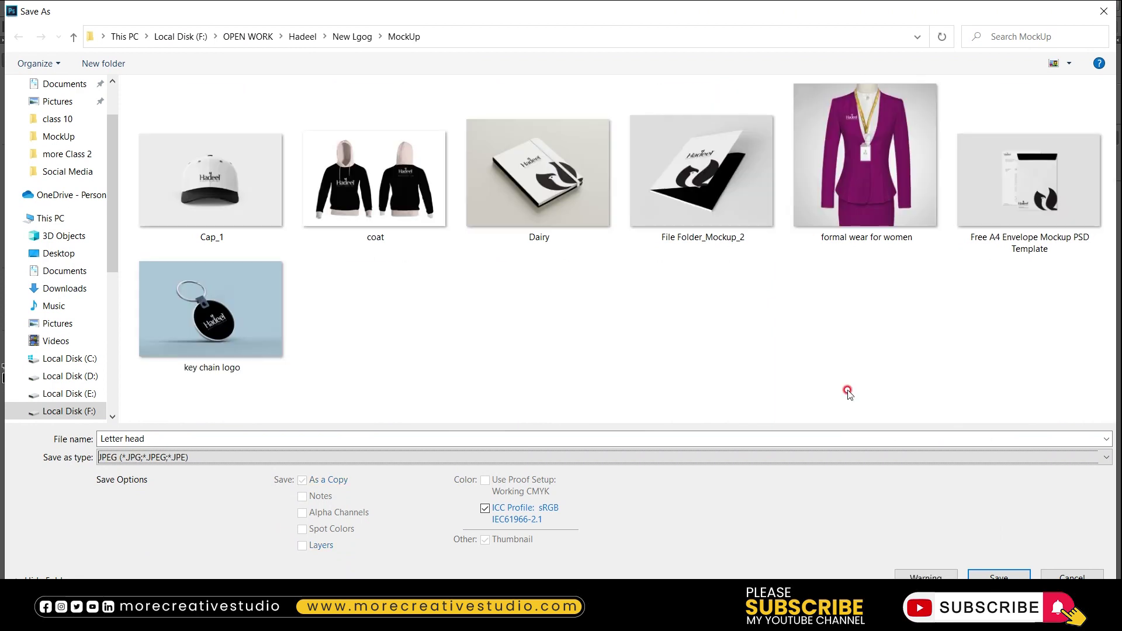
key(Return)
key(Return)
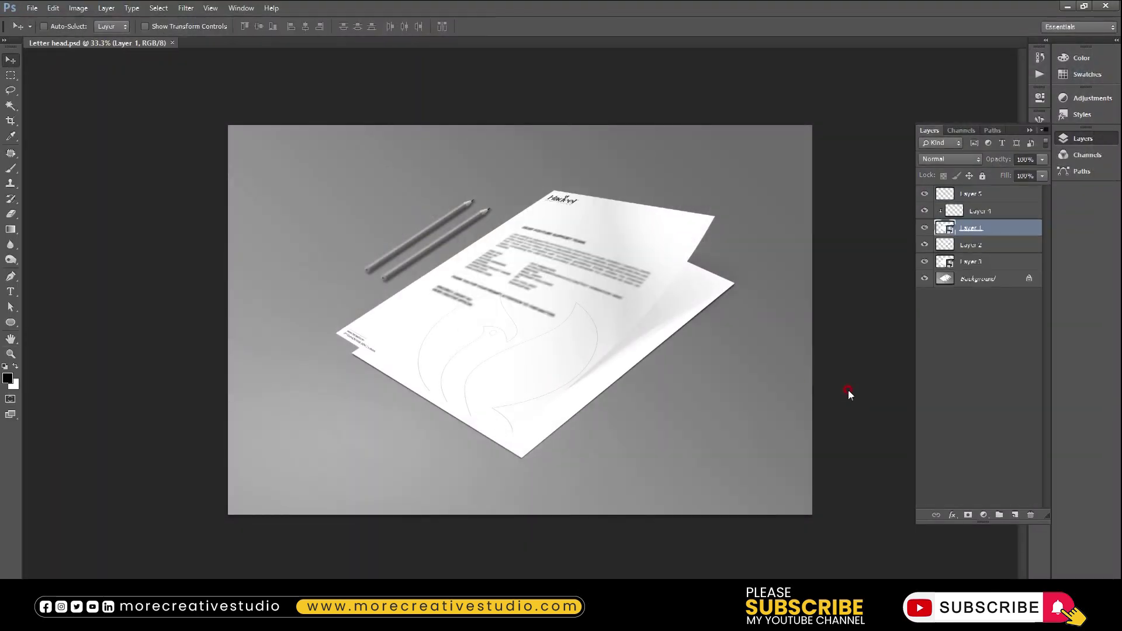
key(ctrl+w)
double_click(576, 349)
Open Mug 2 and drill into its Project placeholder's vector smart object artwork.
scroll(577, 355, down, 1)
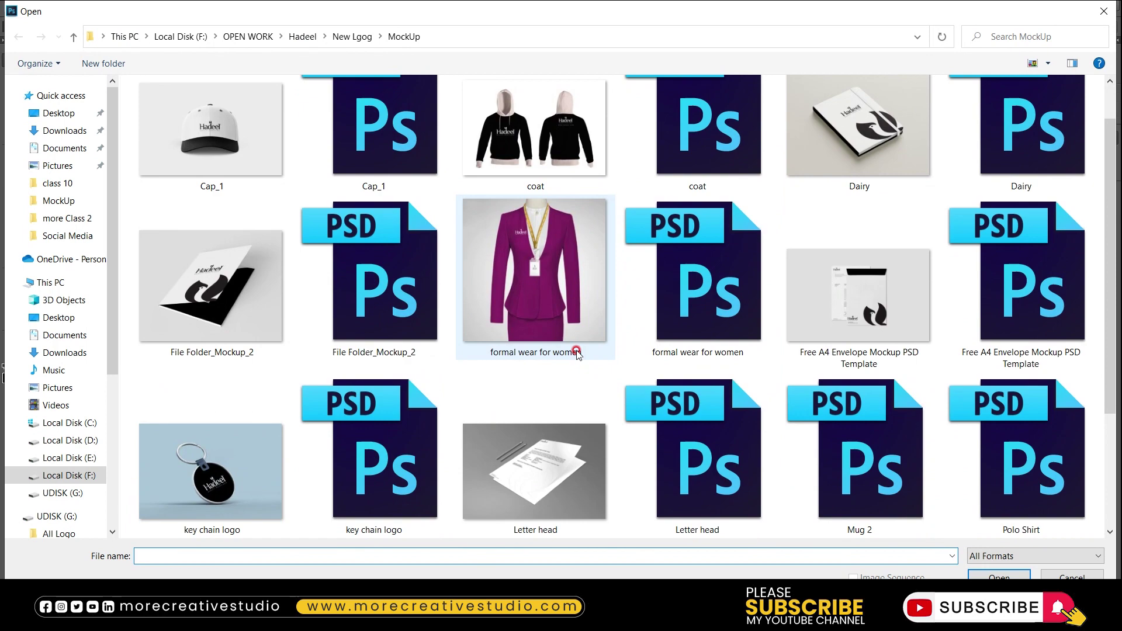
click(743, 460)
double_click(854, 466)
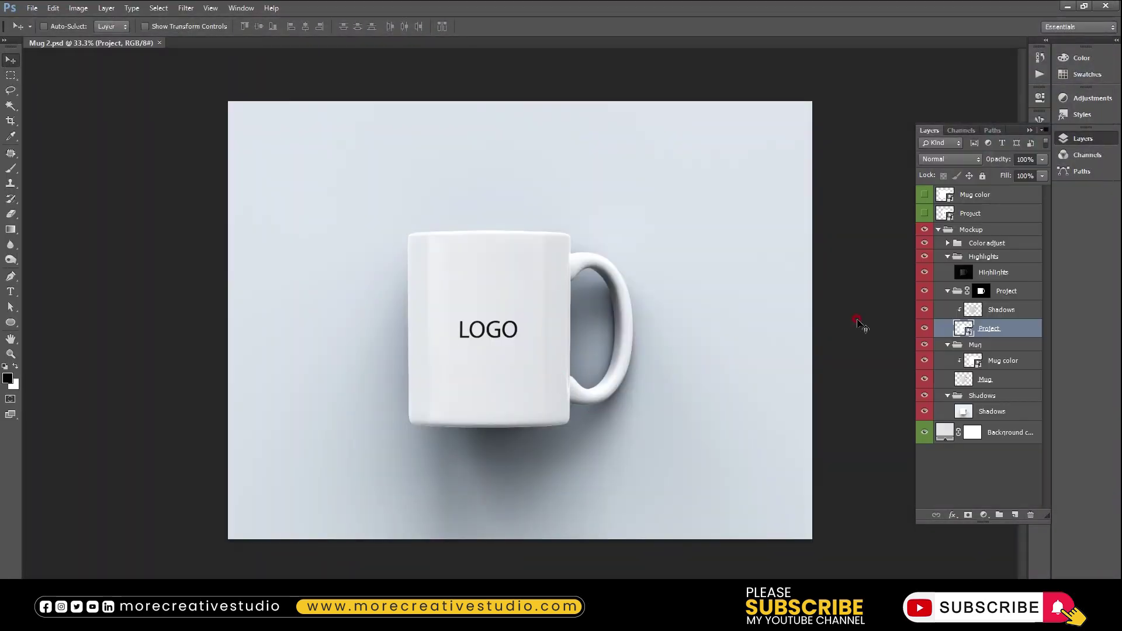
double_click(964, 328)
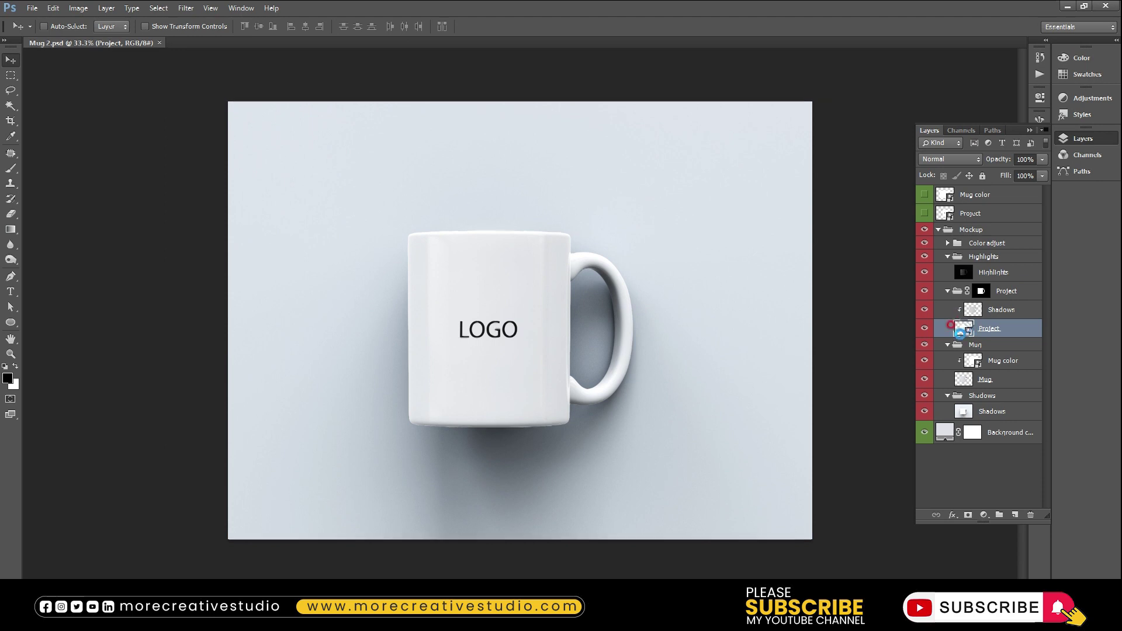
double_click(944, 201)
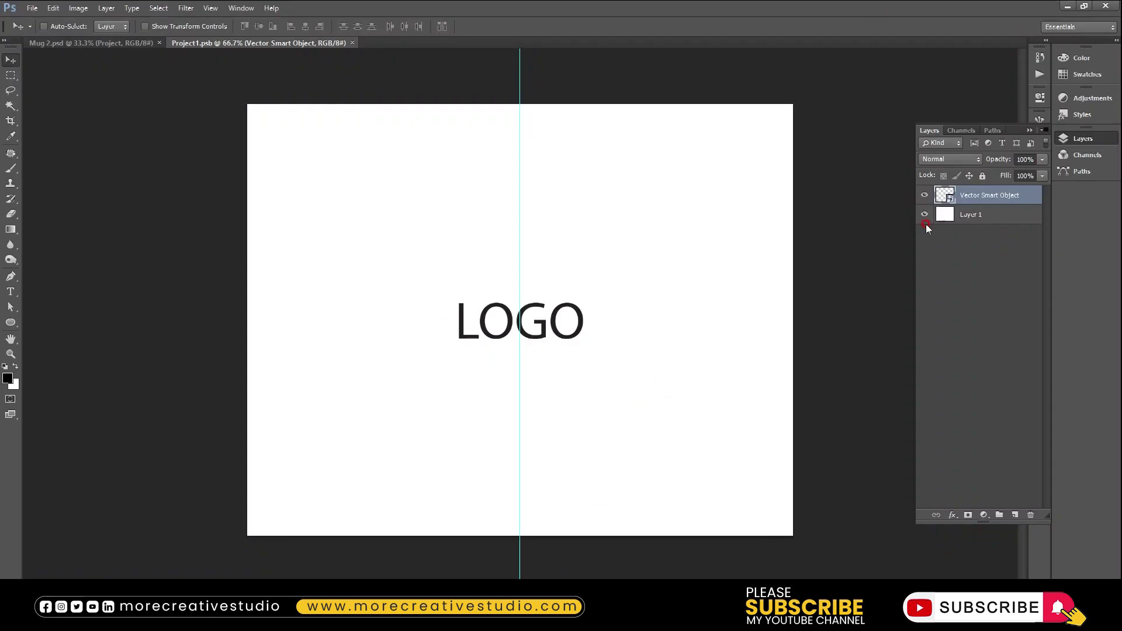
Copy the whole Hadeel logo artwork and close it without saving.
double_click(944, 196)
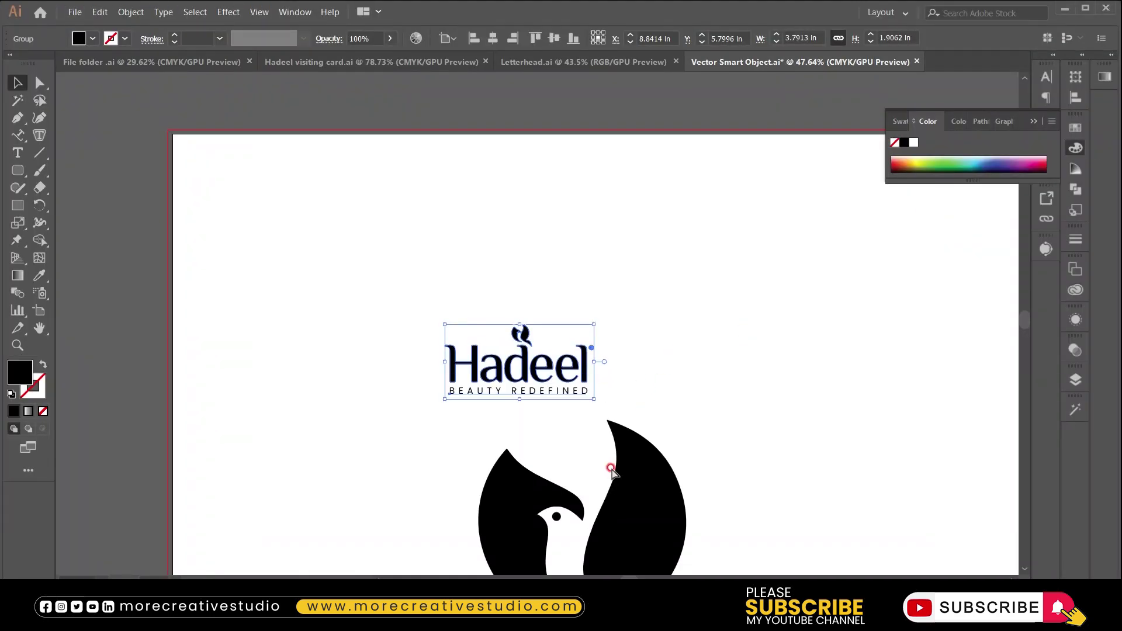
key(ctrl+a)
key(Delete)
key(ctrl+w)
click(643, 322)
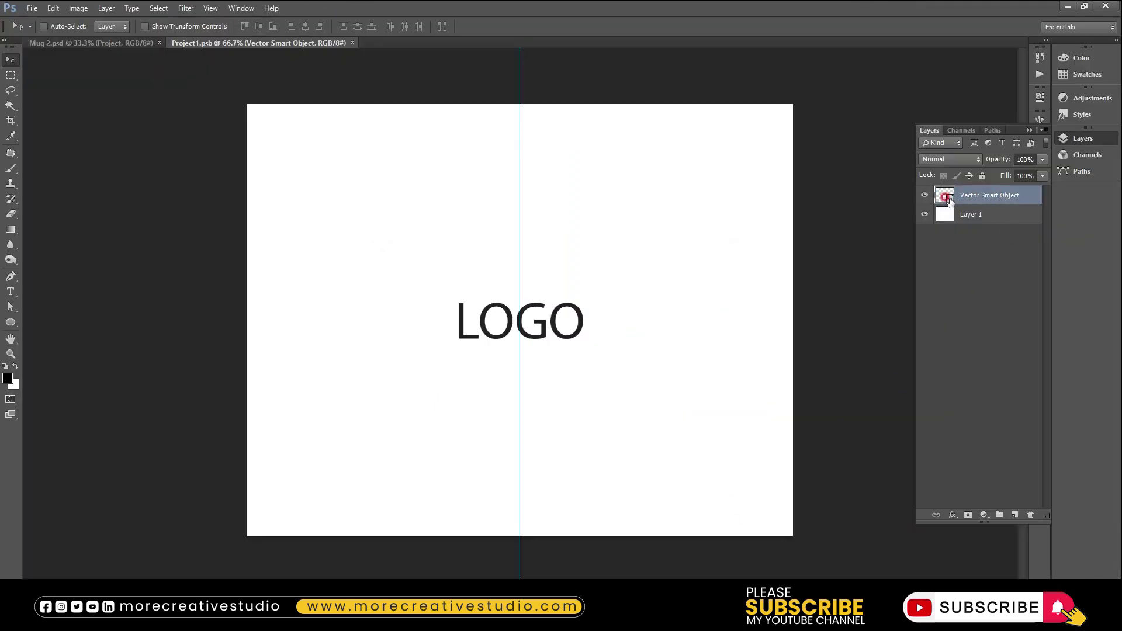
Replace the LOGO placeholder text with the pasted Hadeel logo, scaled to fit, and save.
double_click(947, 196)
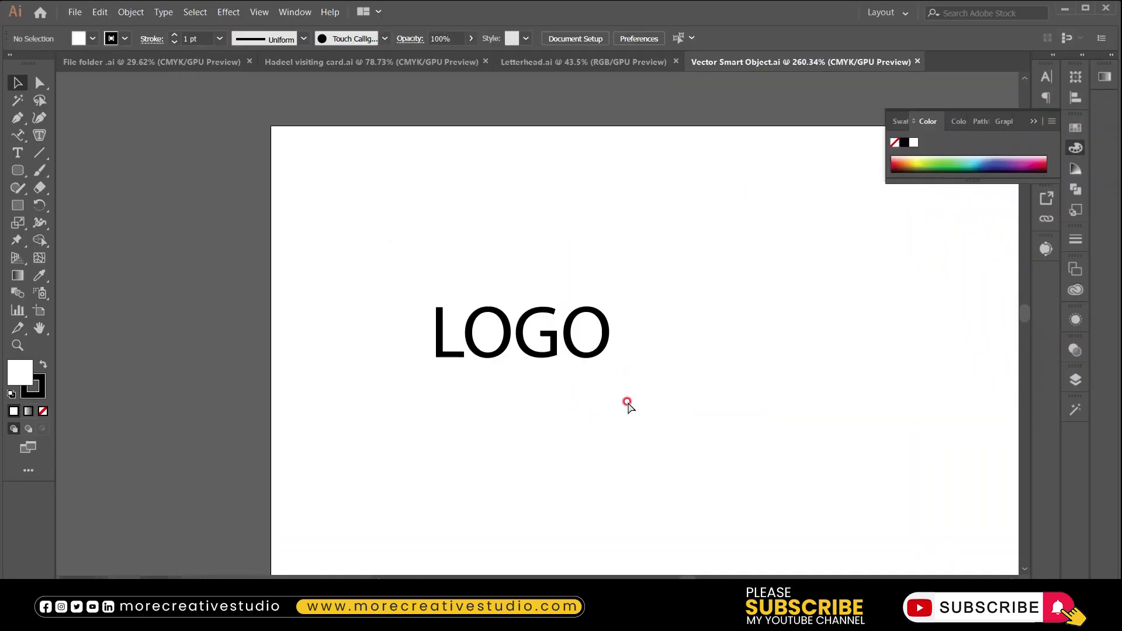
click(535, 350)
key(Delete)
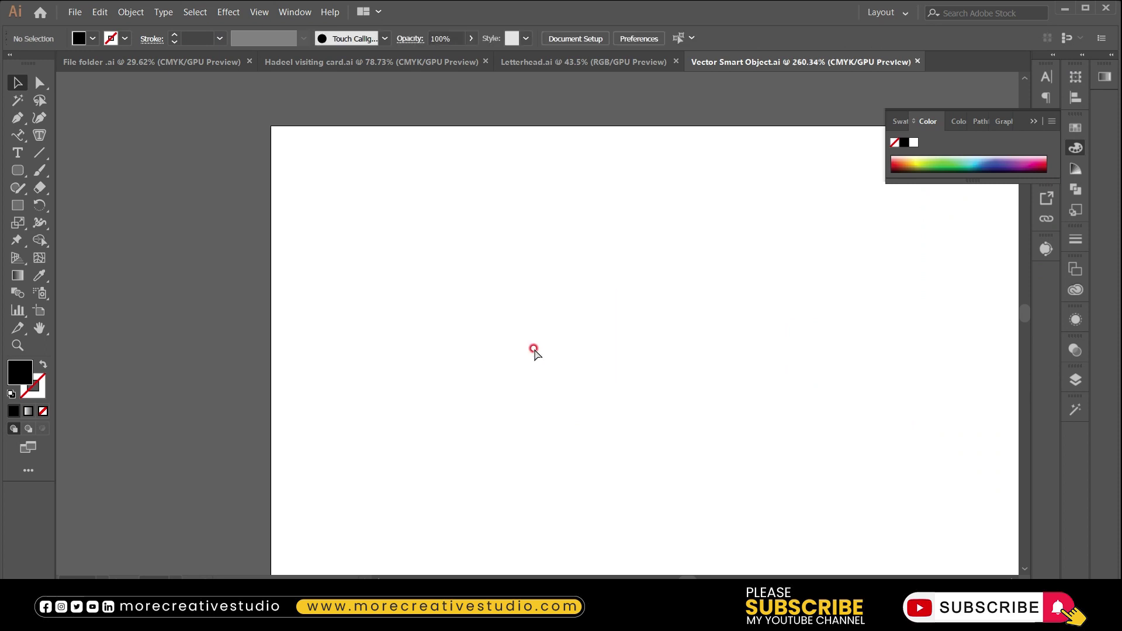
key(ctrl+v)
drag(946, 526, 639, 475)
key(ctrl+s)
key(alt+Tab)
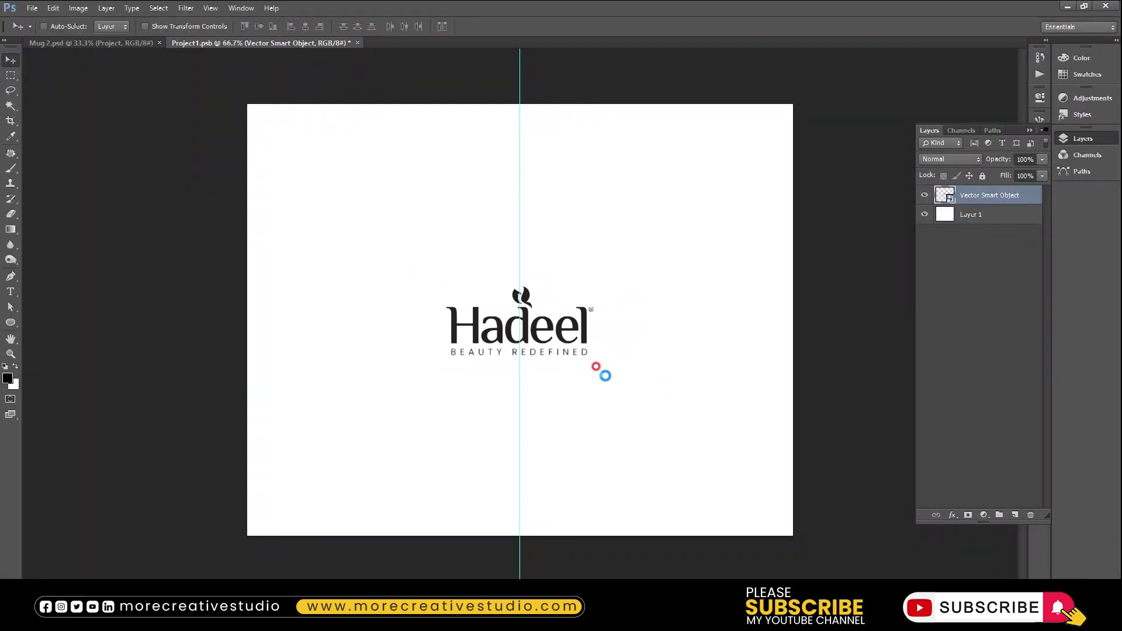
Enlarge the Hadeel logo in the mug's Project placeholder to about 200% and save it.
key(ctrl+s)
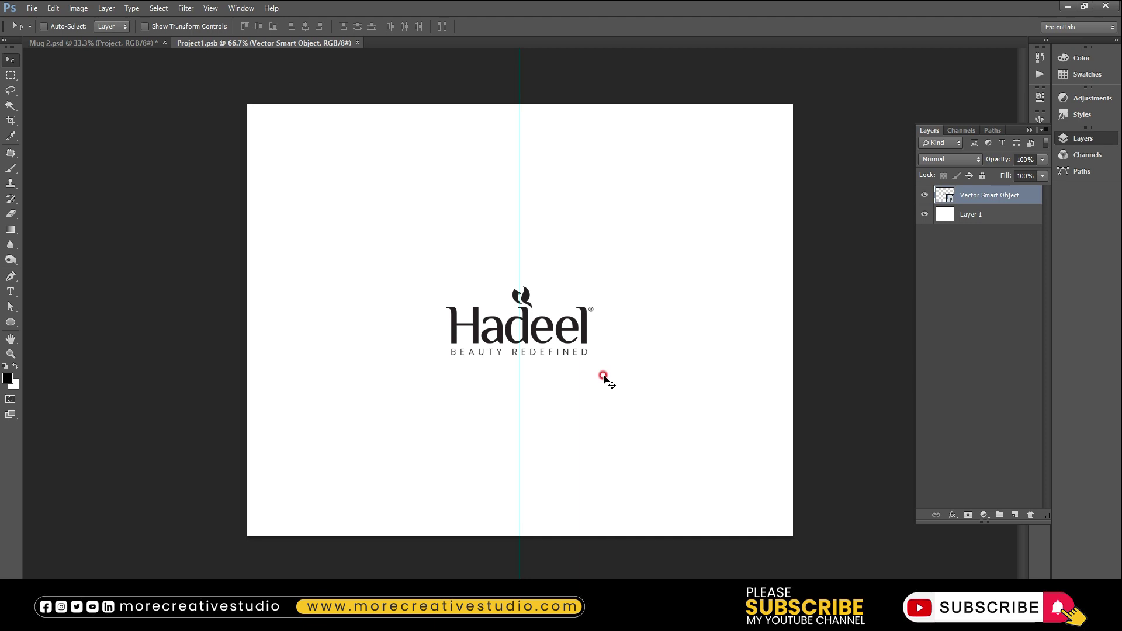
key(ctrl+w)
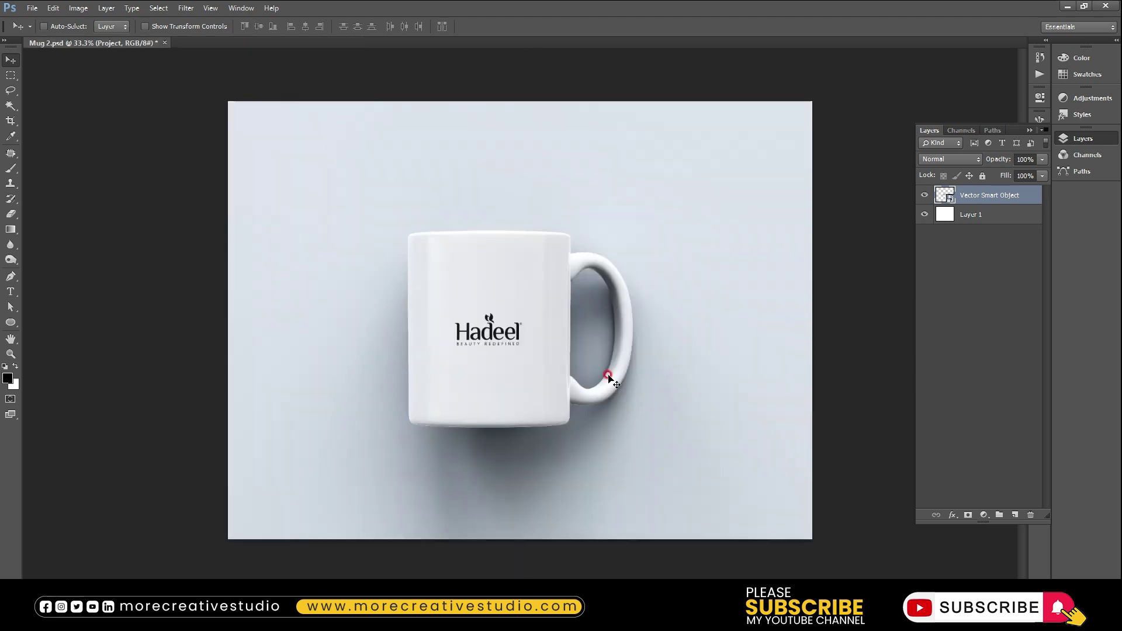
double_click(964, 329)
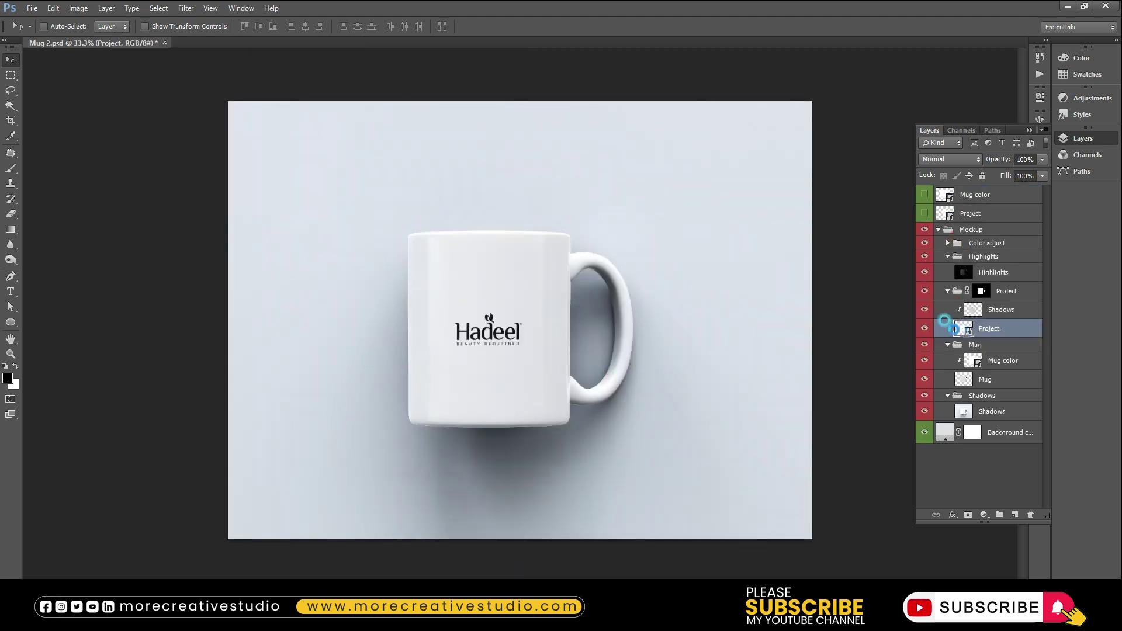
key(ctrl+t)
drag(592, 363, 640, 388)
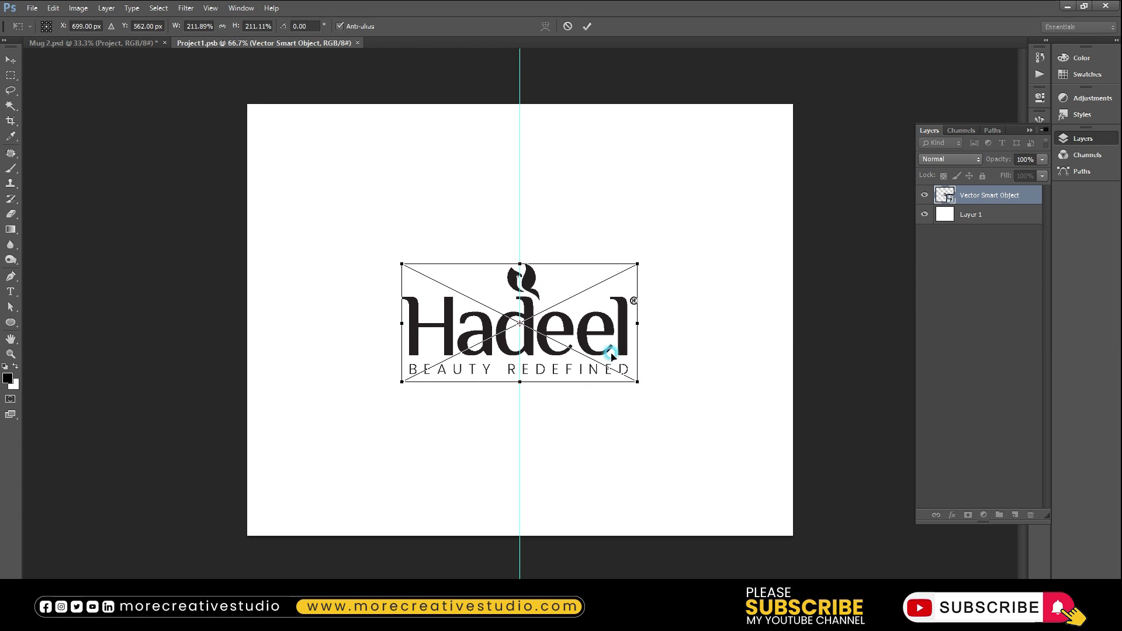
key(Return)
key(ctrl+s)
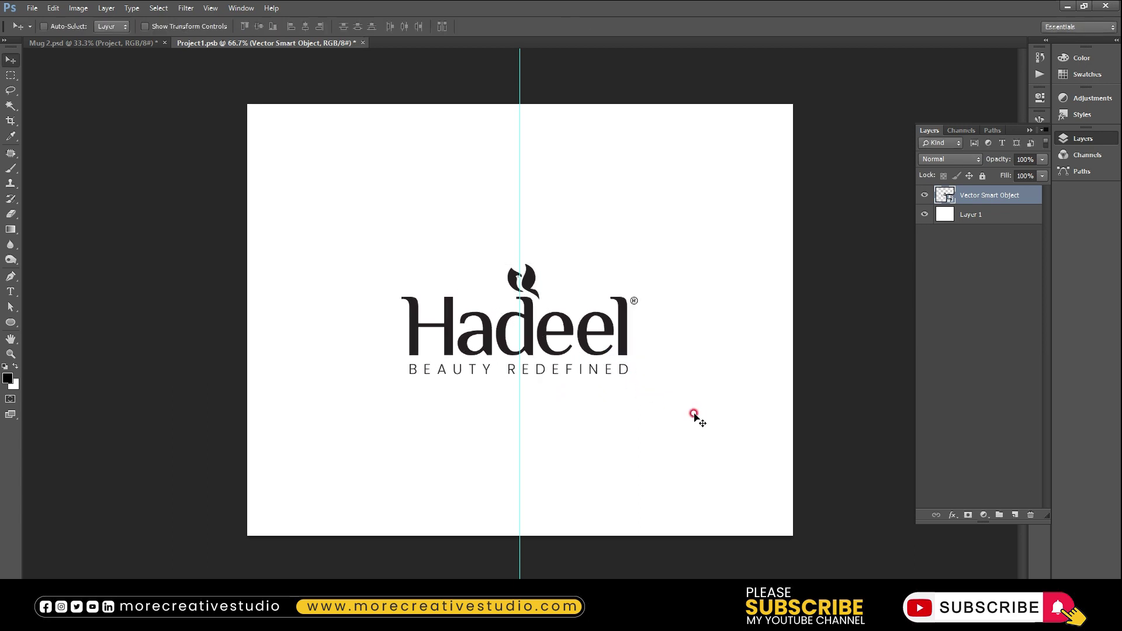
key(ctrl+w)
Save the mug mockup and export it as a Mug 2 JPEG.
key(ctrl+s)
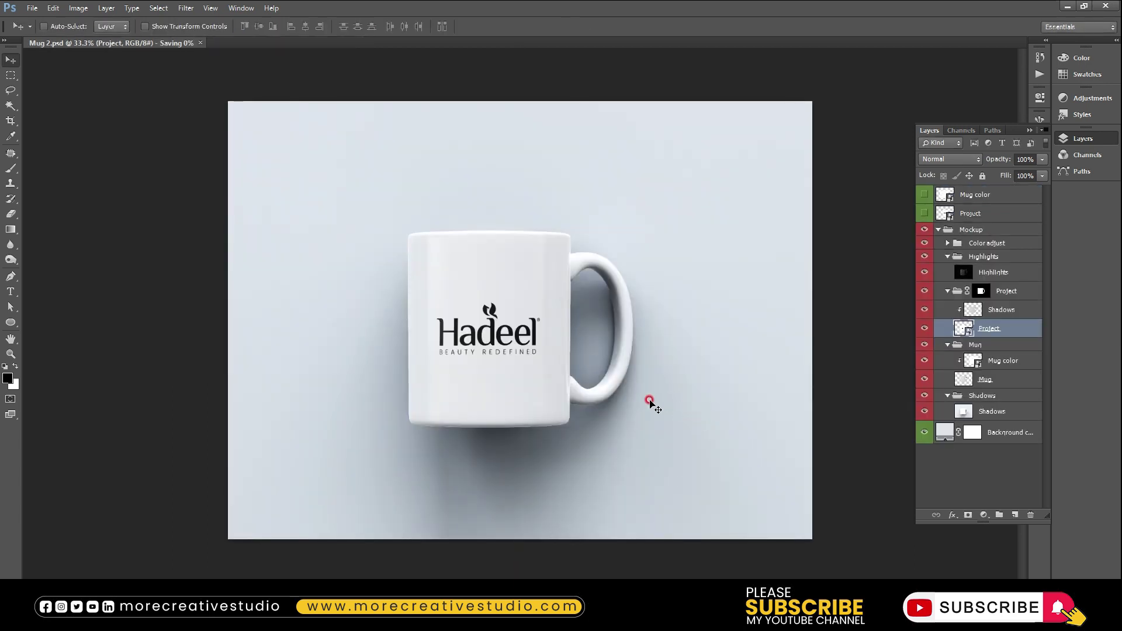
key(ctrl+shift+s)
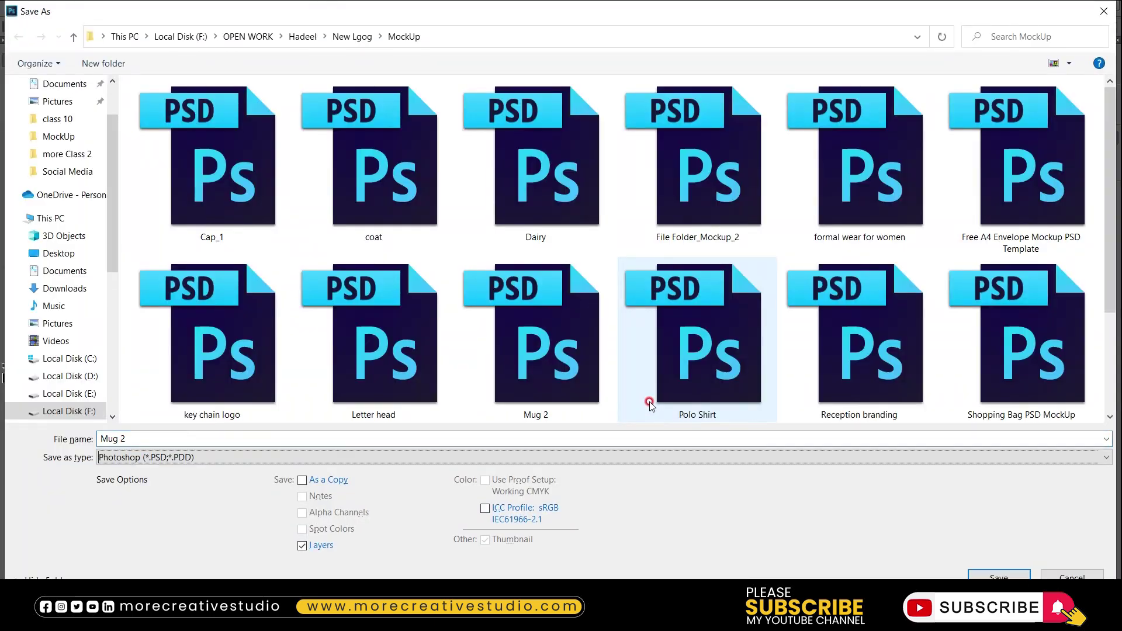
key(j)
key(Return)
key(Return)
Close the mug and open the Polo Shirt mockup, leaving the Levels 1 contents unchanged.
key(ctrl+w)
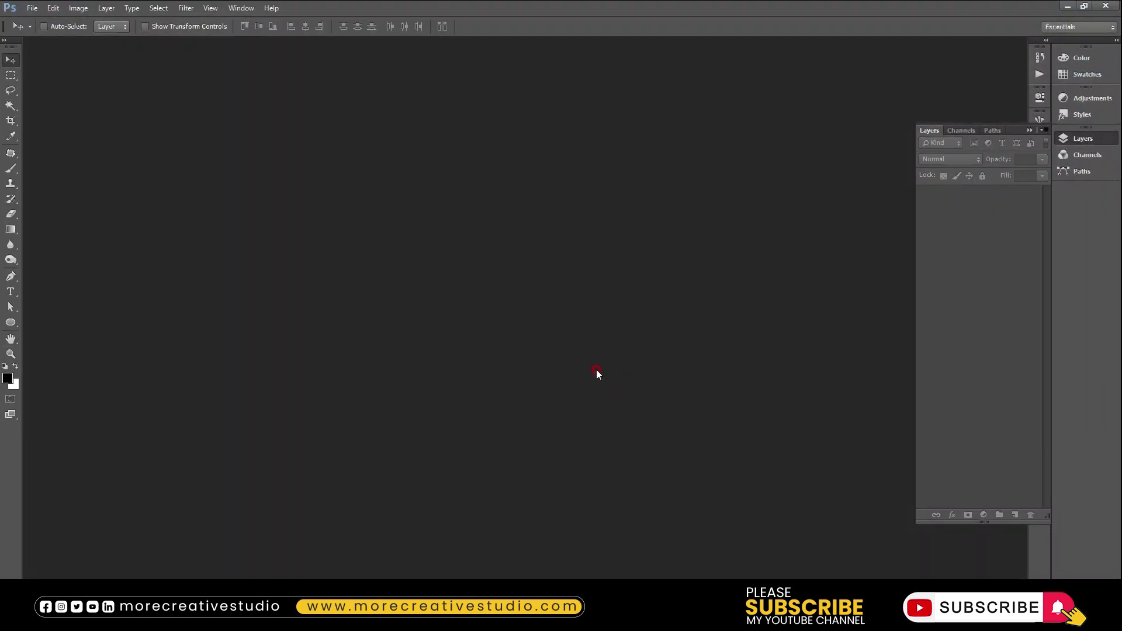
double_click(596, 369)
scroll(589, 363, down, 3)
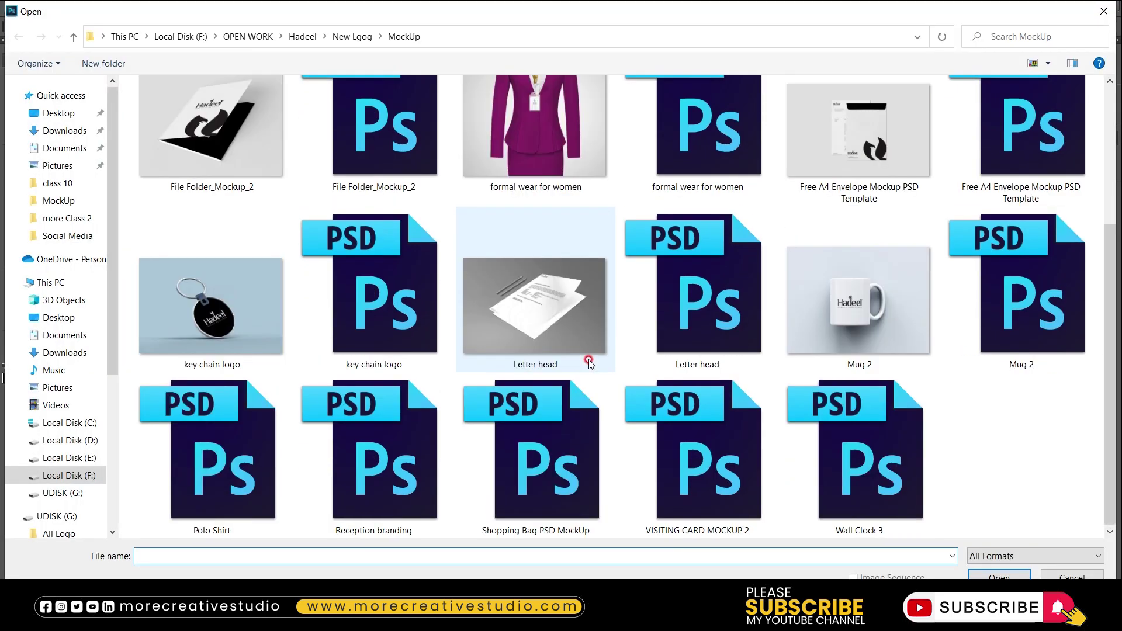
double_click(231, 462)
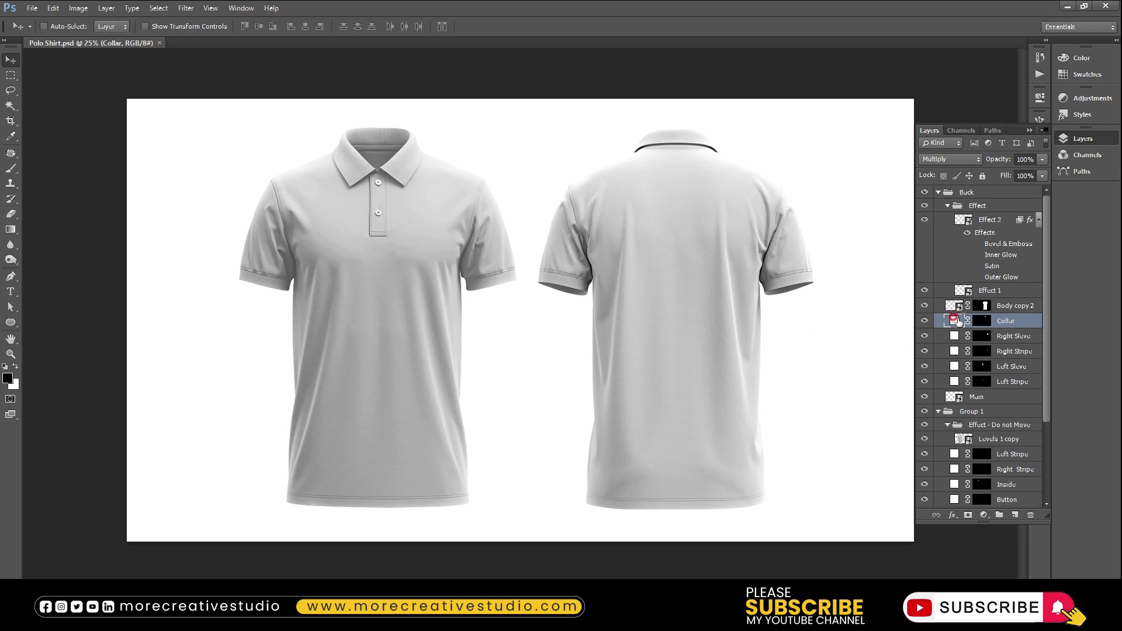
double_click(964, 222)
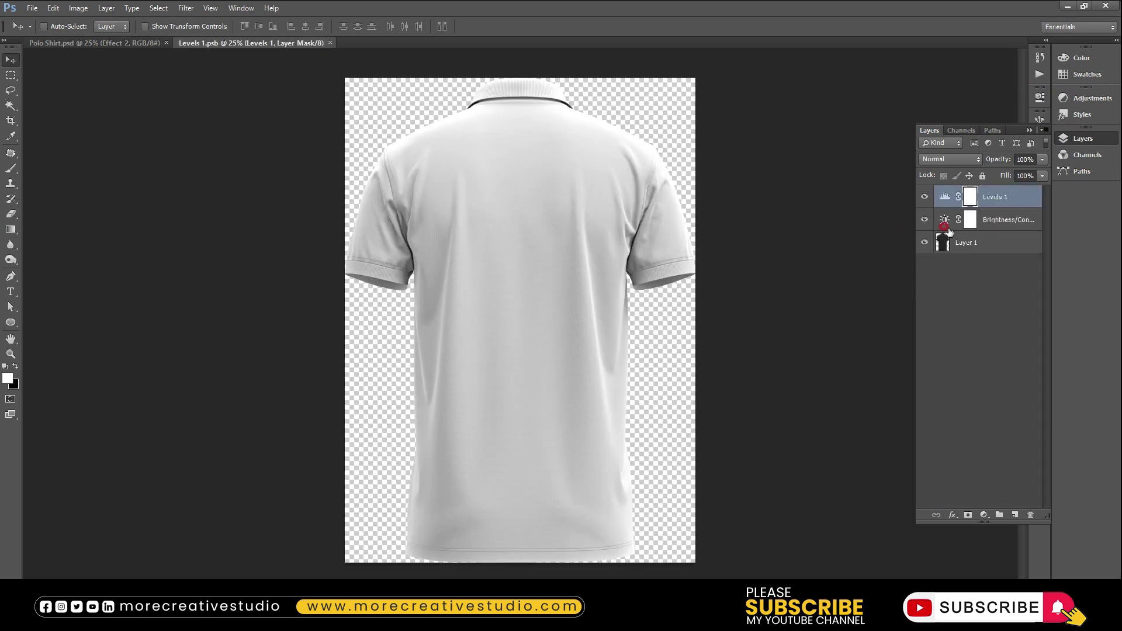
key(ctrl+w)
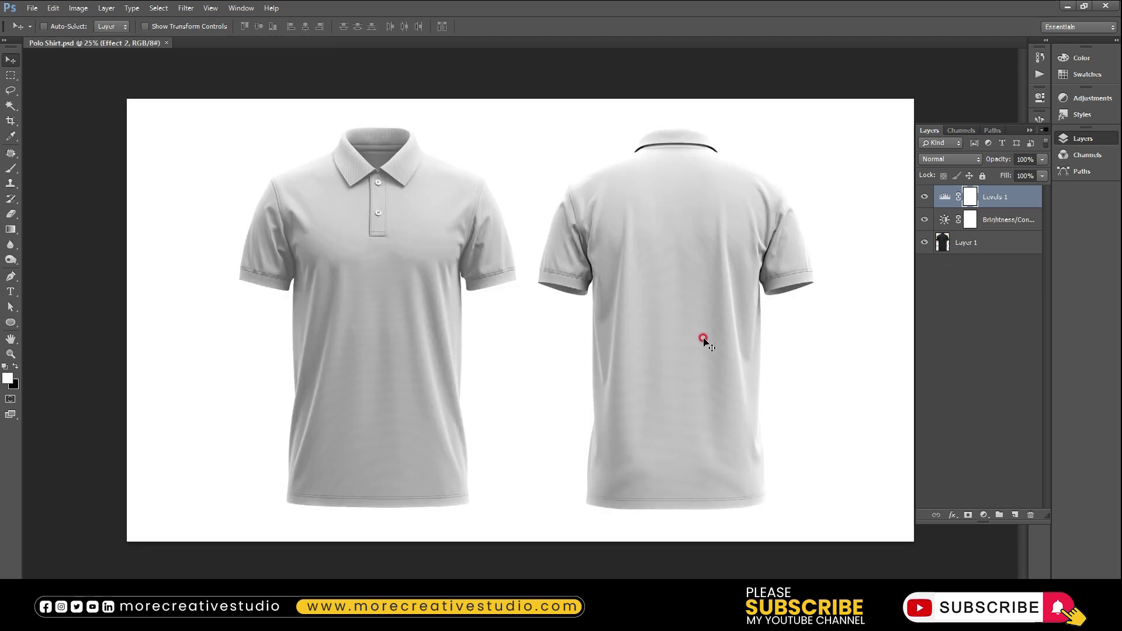
Fill the Body copy 2 smart object black, show the Hadeel logo layer, and save.
double_click(959, 306)
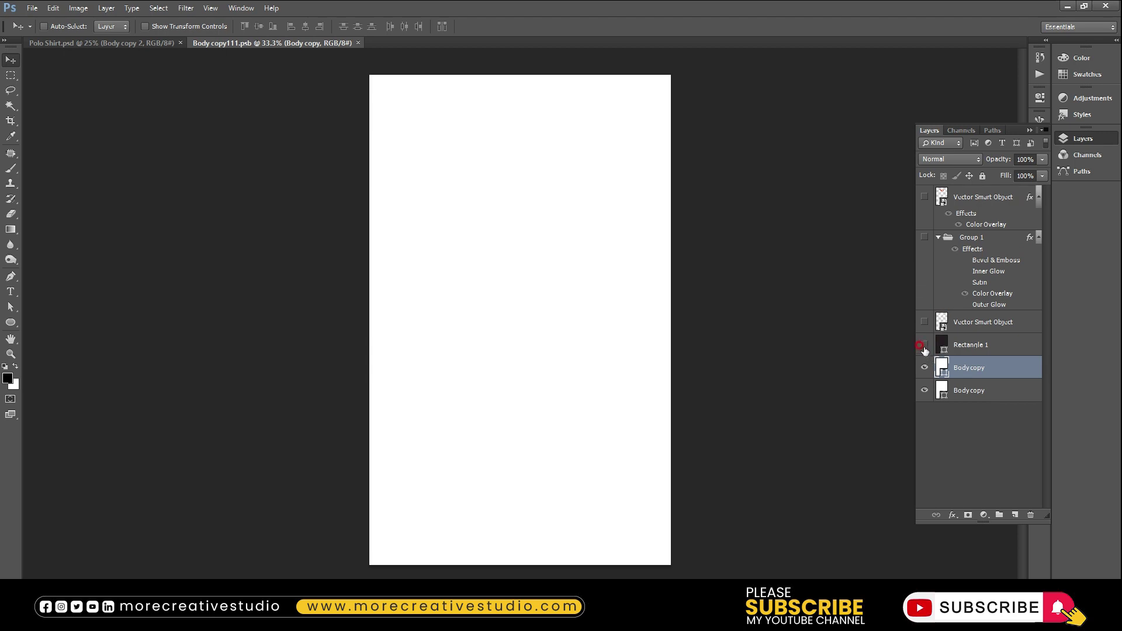
key(alt+BackSpace)
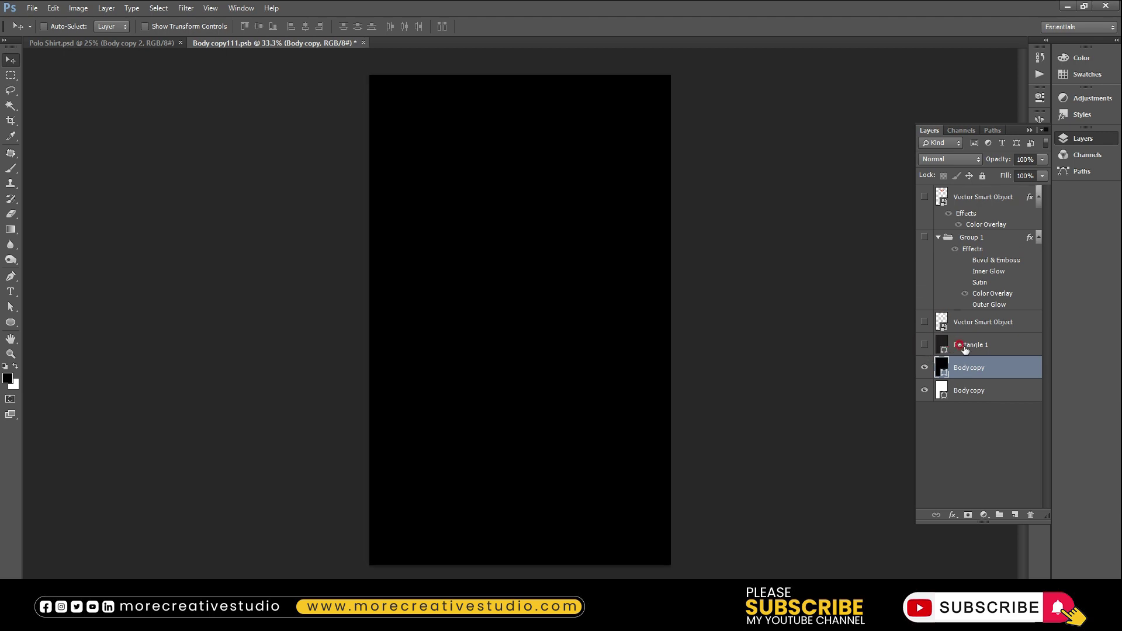
click(923, 322)
key(ctrl+s)
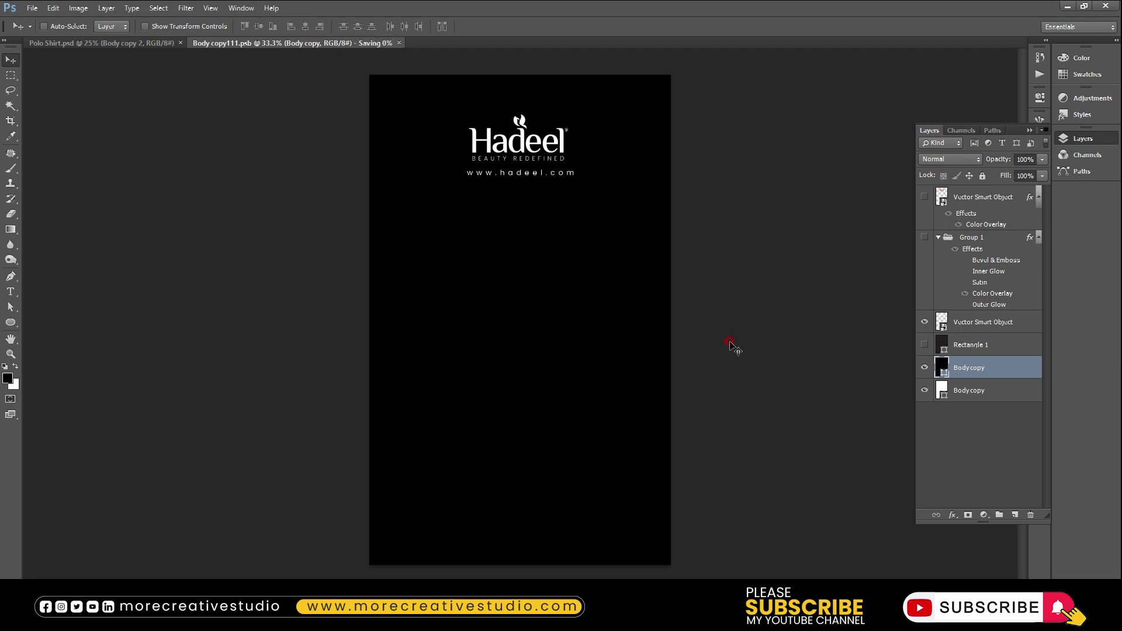
key(ctrl+w)
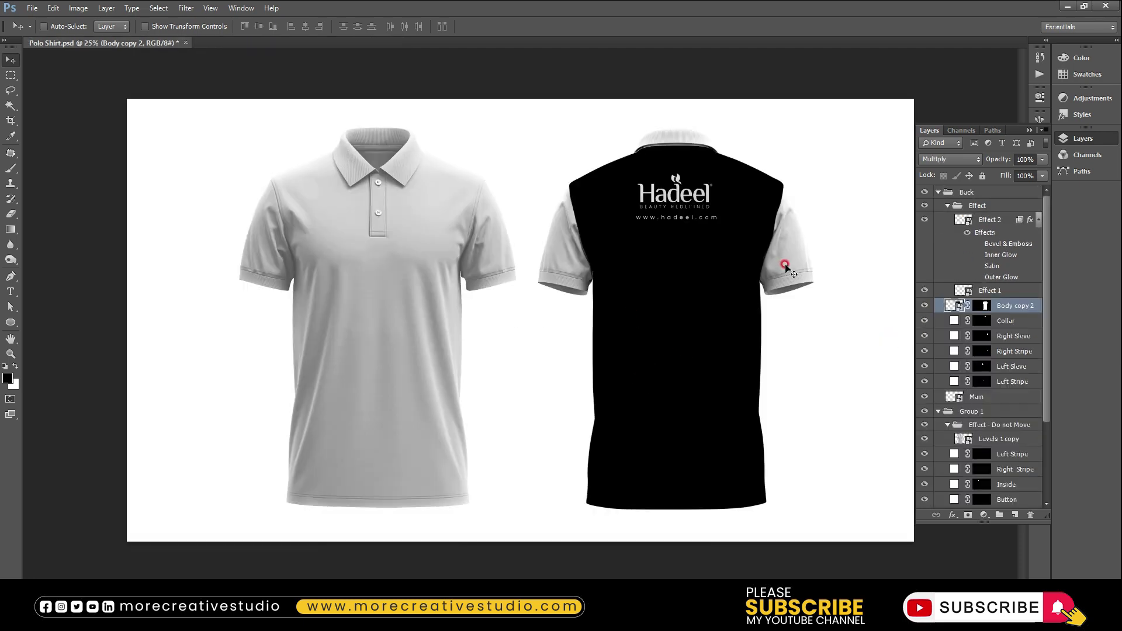
Fill the back collar, both back sleeves and their stripes with black.
click(990, 219)
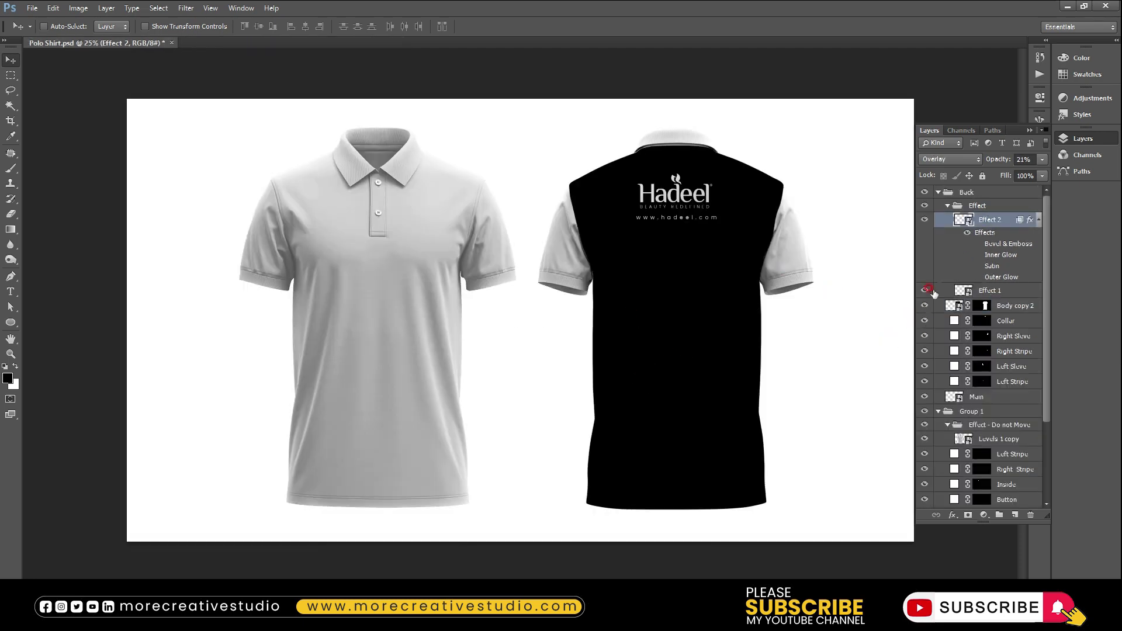
click(955, 321)
key(alt+BackSpace)
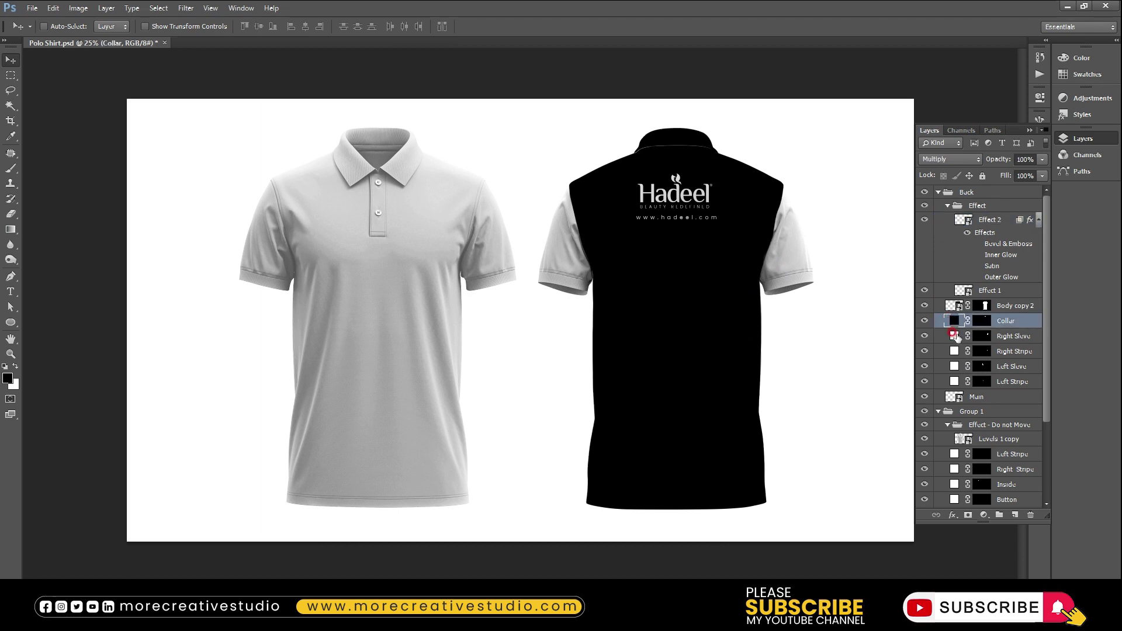
click(955, 336)
key(alt+BackSpace)
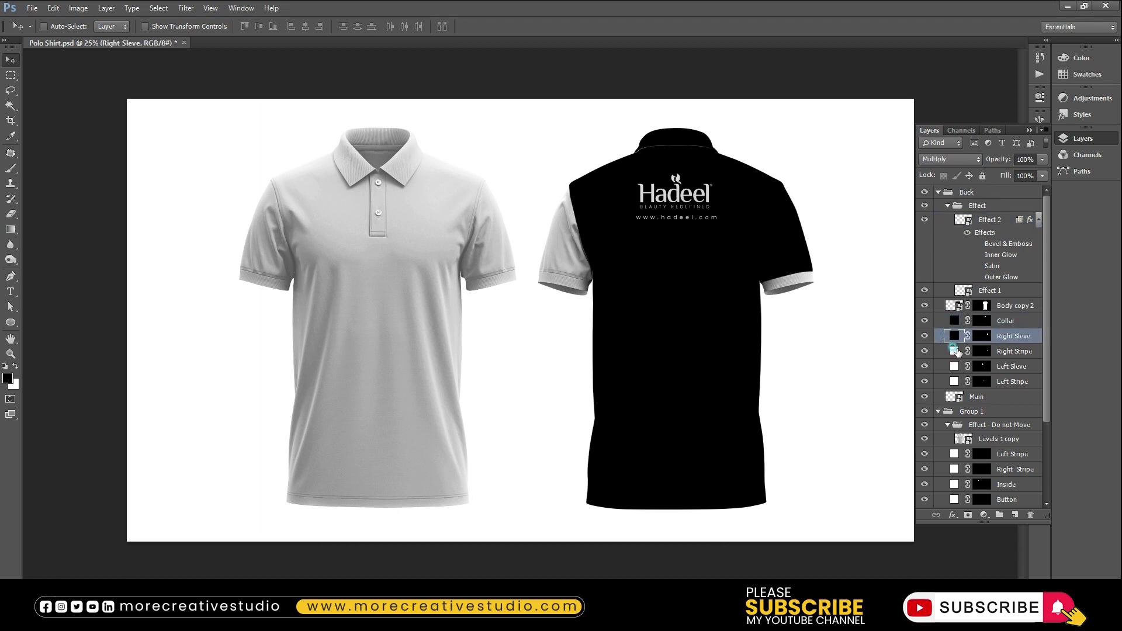
click(954, 351)
key(alt+BackSpace)
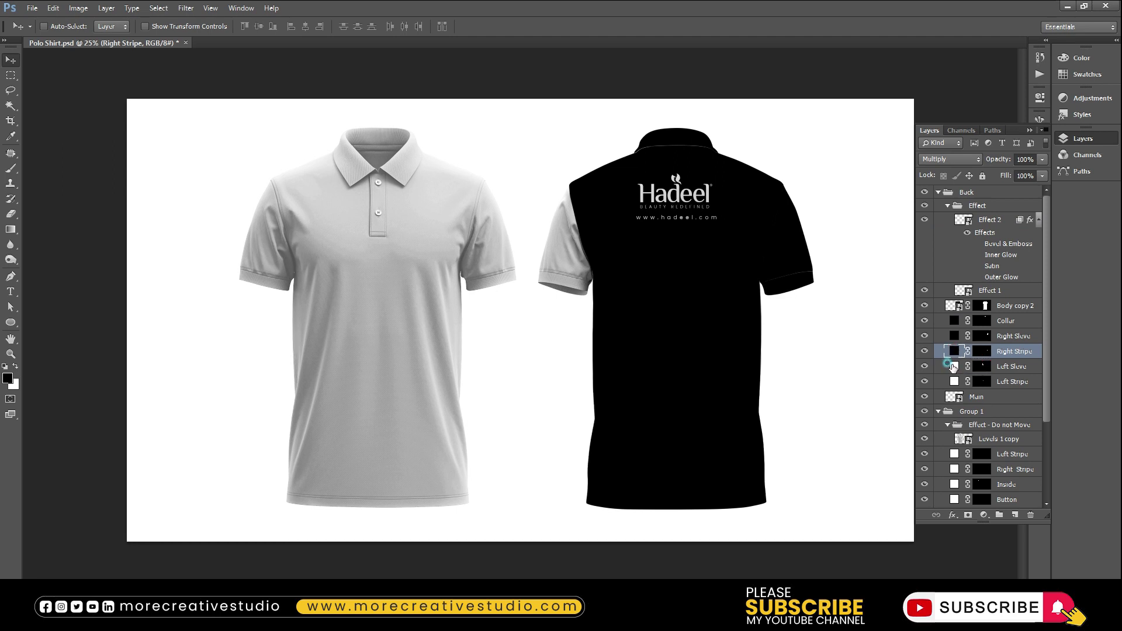
click(954, 365)
key(alt+BackSpace)
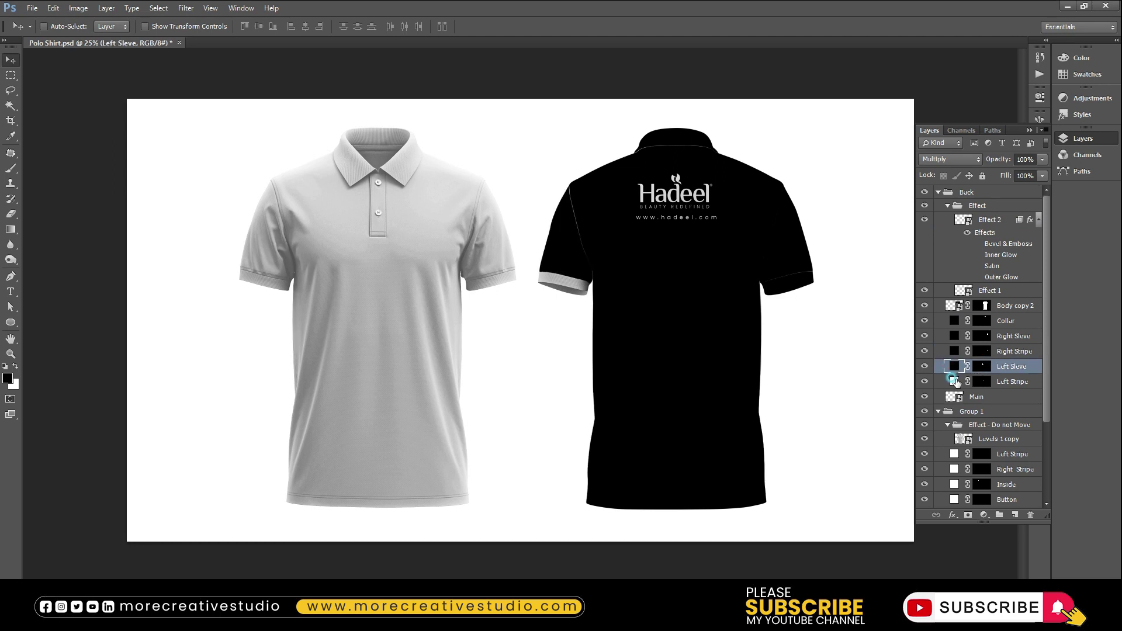
click(954, 381)
key(alt+BackSpace)
scroll(959, 385, down, 1)
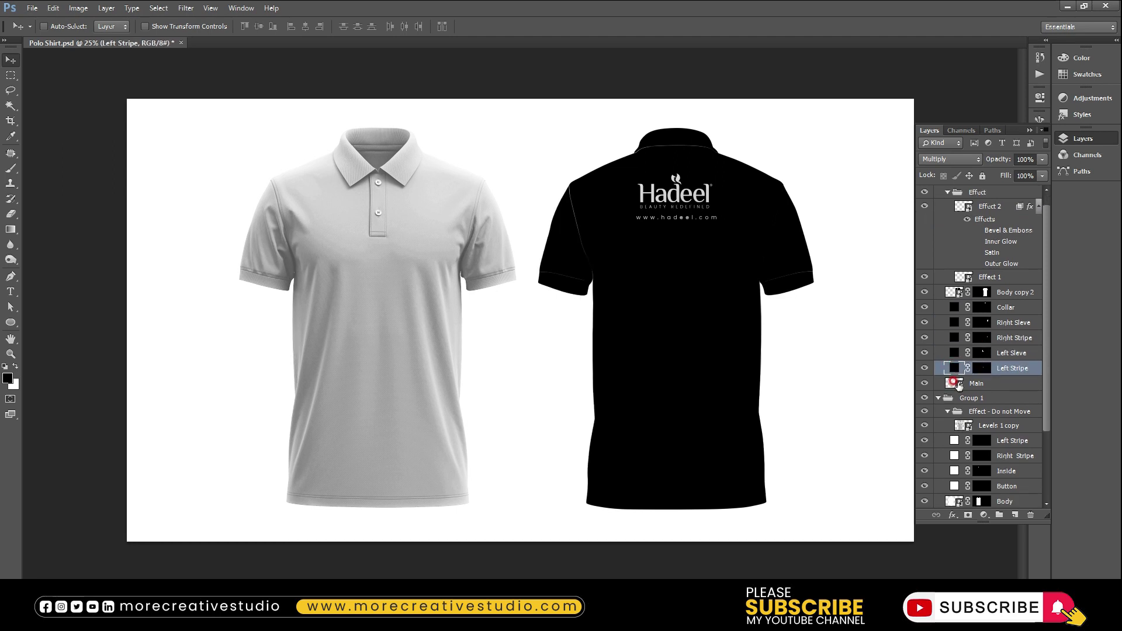
Fill the front shirt's Left and Right Stripe layers and the Inside layer with black.
click(953, 441)
key(alt+BackSpace)
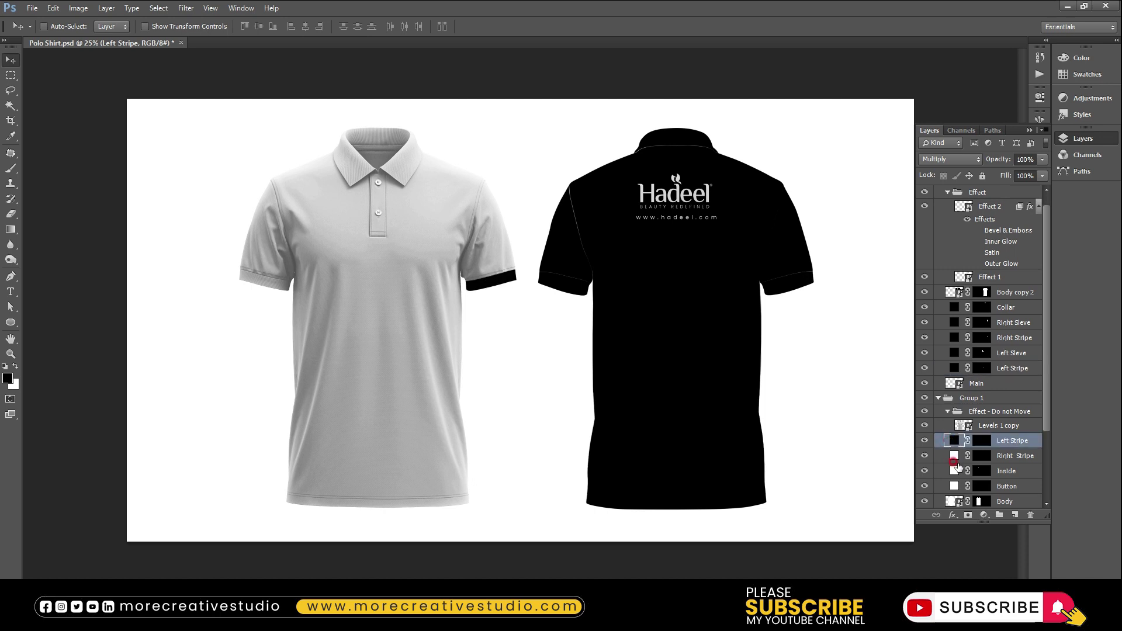
click(954, 457)
key(alt+BackSpace)
scroll(955, 458, down, 1)
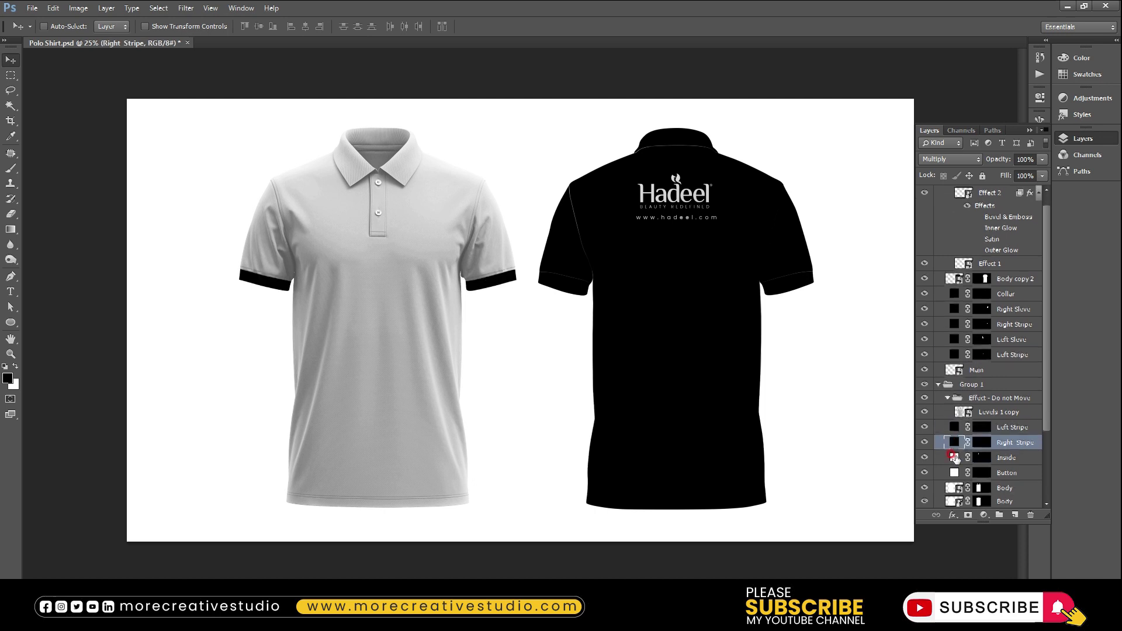
click(955, 459)
key(alt+BackSpace)
click(956, 476)
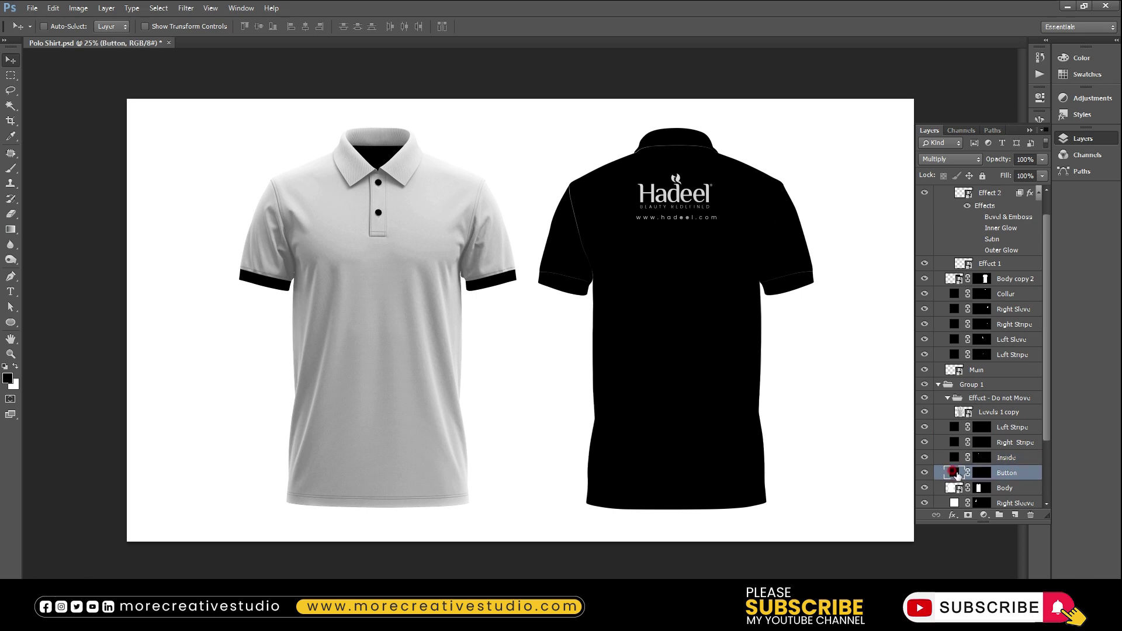
Fill the front Right Sleeve, Left Sleeve and CollarColor layers with black.
scroll(962, 478, down, 1)
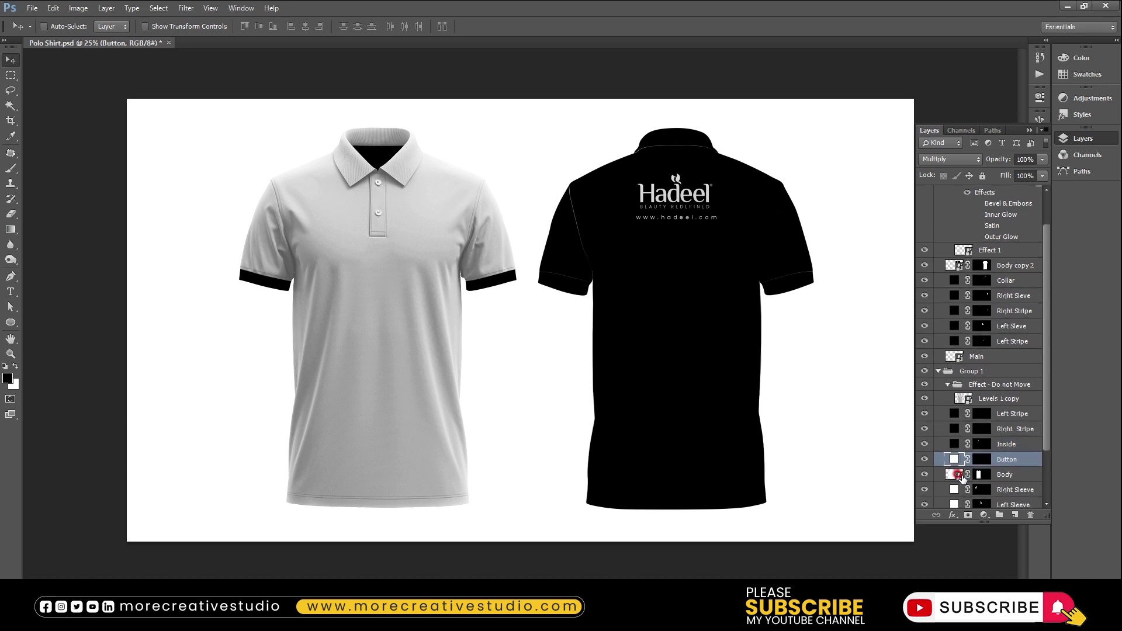
scroll(963, 460, down, 2)
click(954, 463)
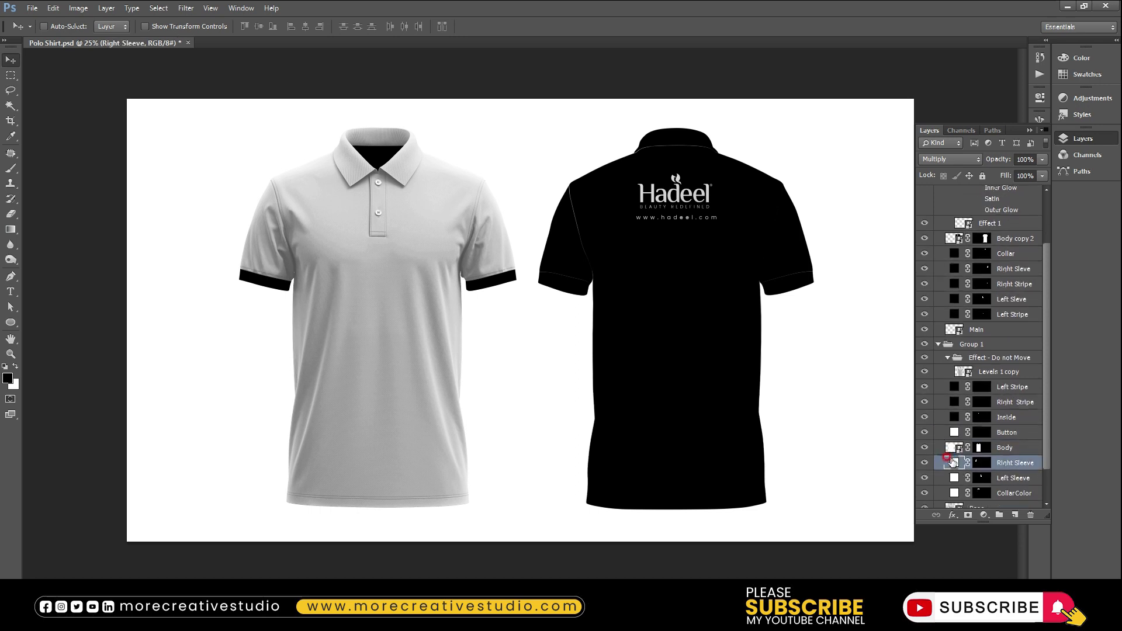
key(alt+BackSpace)
scroll(953, 461, down, 2)
click(952, 454)
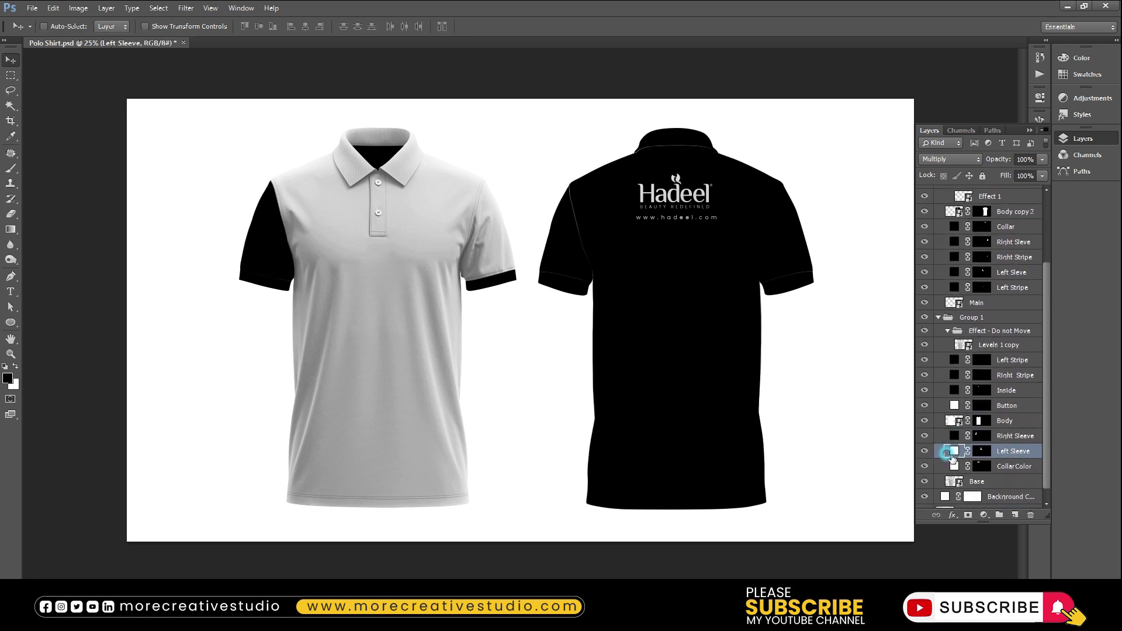
key(alt+BackSpace)
click(954, 465)
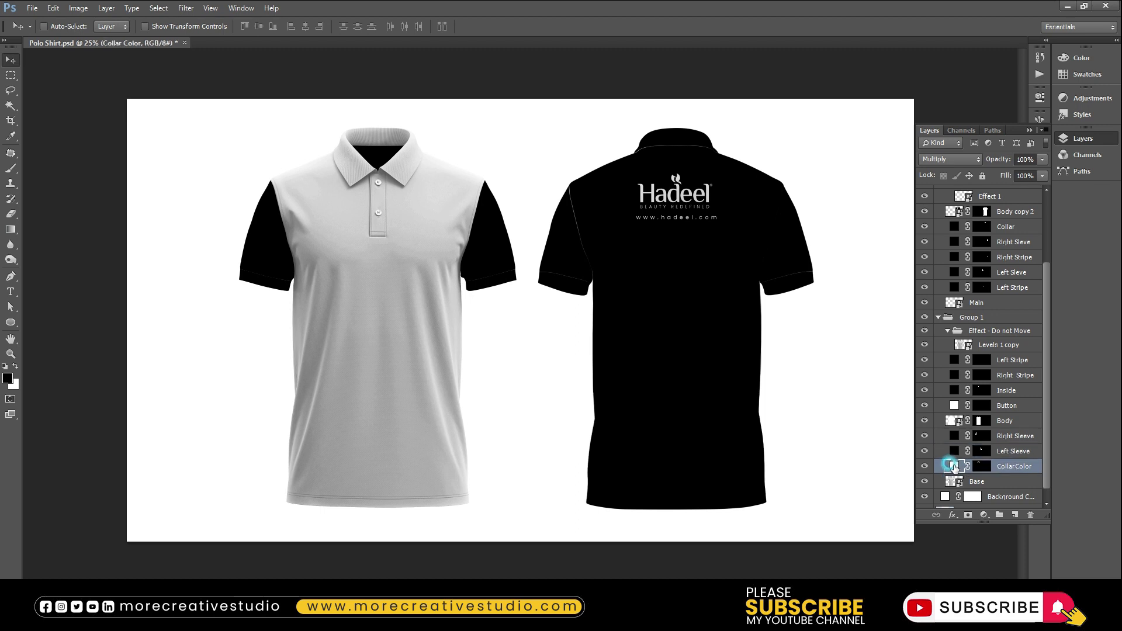
key(alt+BackSpace)
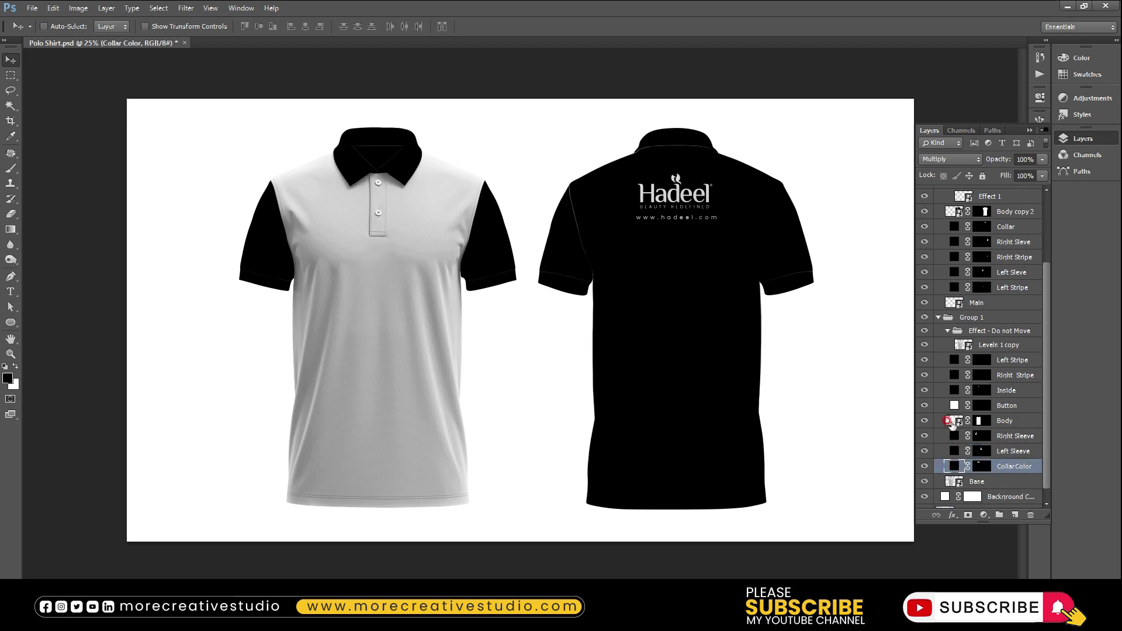
Make the front Body smart object black with the white Hadeel logo showing, and save it.
double_click(957, 421)
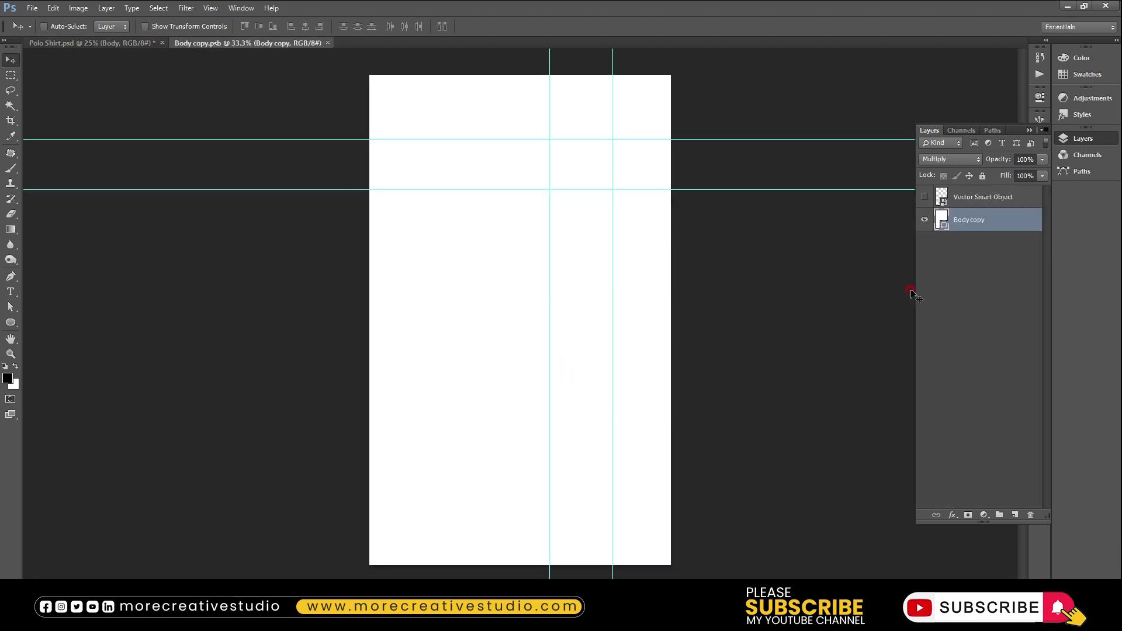
key(alt+BackSpace)
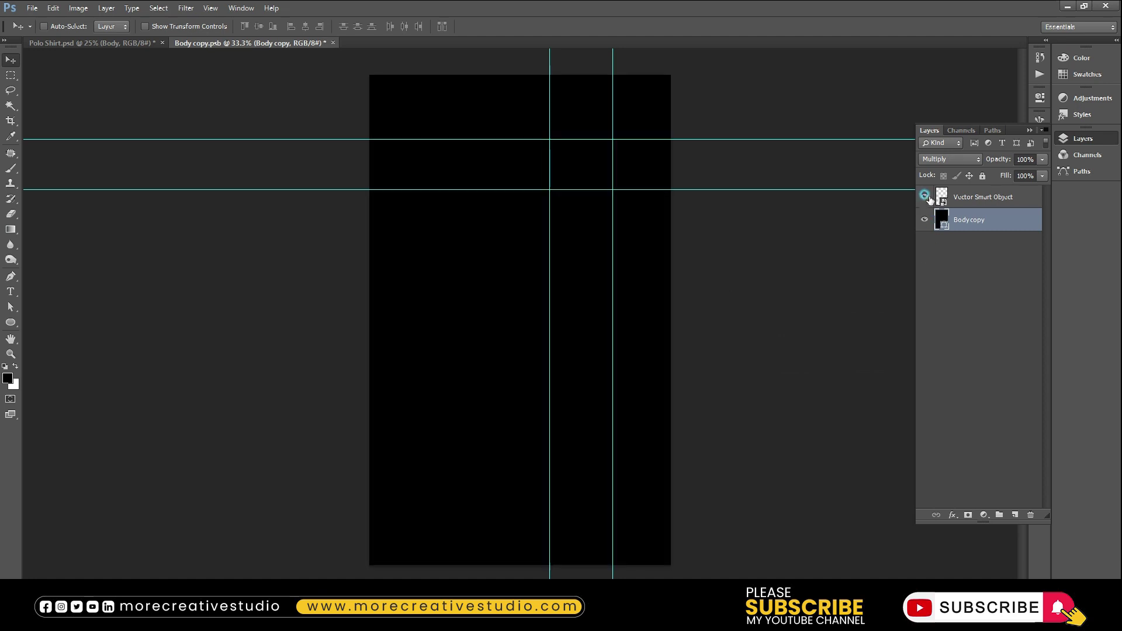
click(924, 197)
key(ctrl+s)
key(ctrl+w)
Save the polo shirt, export it as a Polo Shirt JPEG, and close it.
key(ctrl+s)
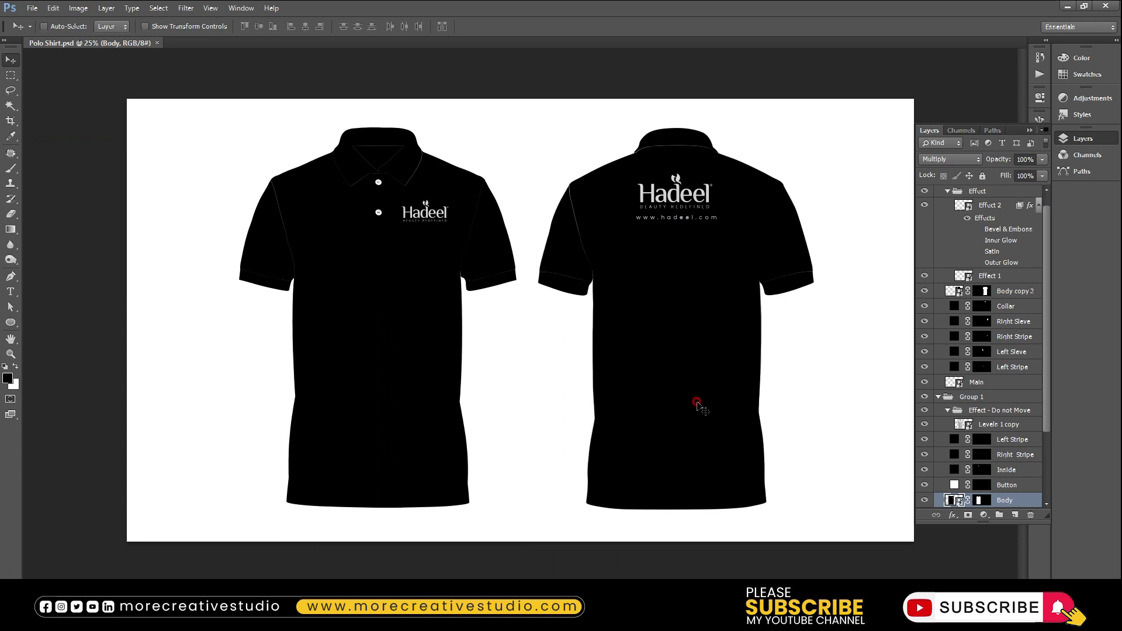
key(ctrl+shift+s)
key(Tab)
key(j)
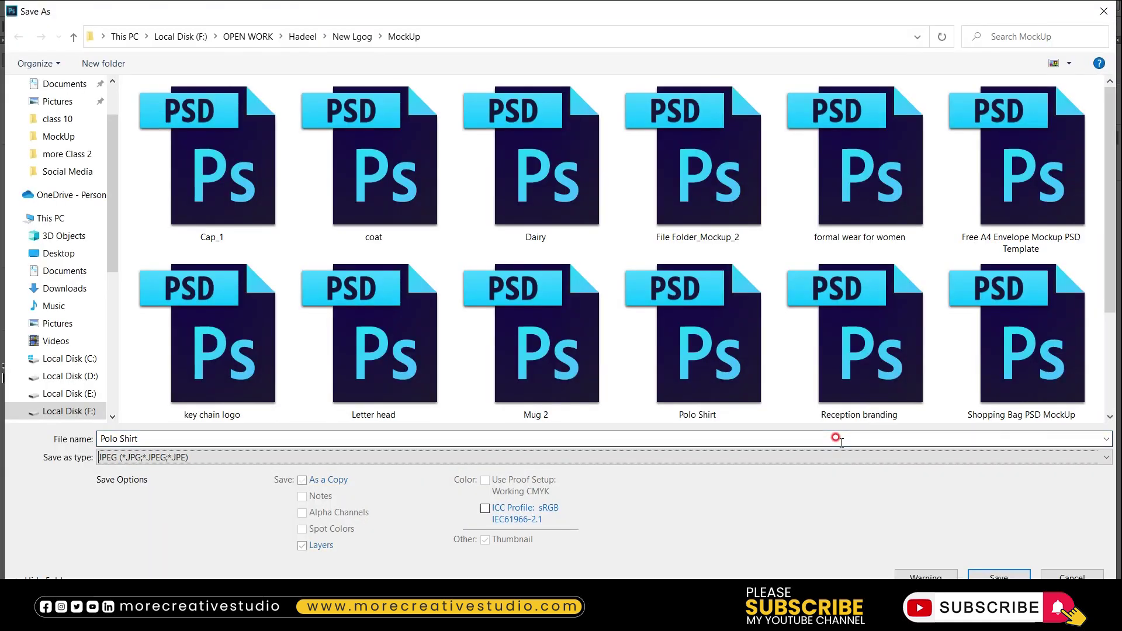
key(shift+Tab)
key(Return)
key(Return)
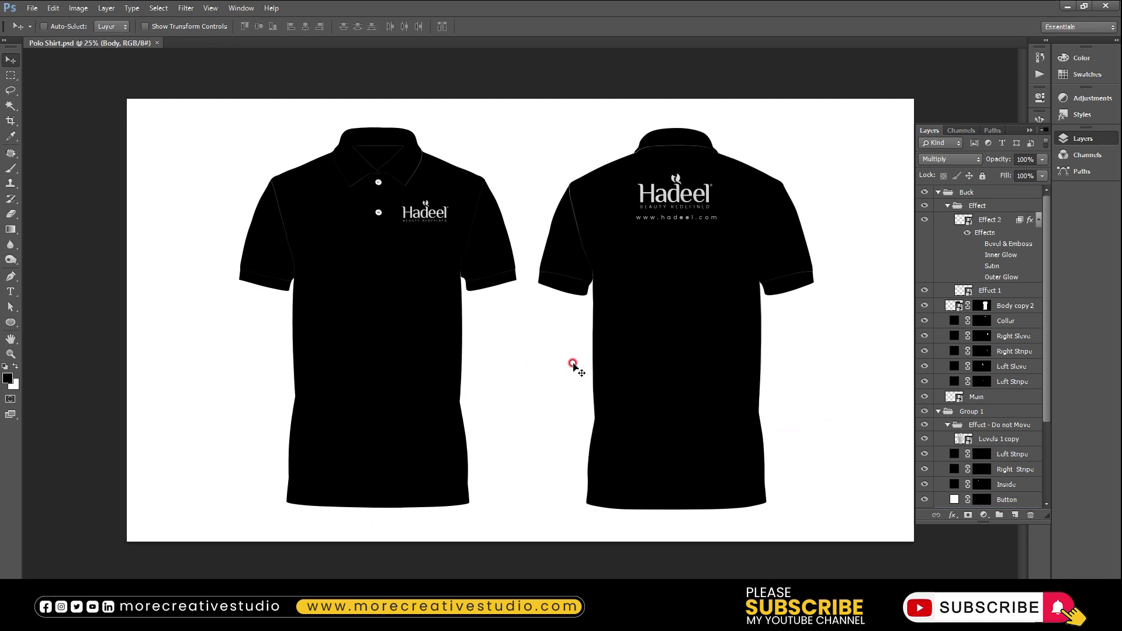
key(ctrl+w)
Open Reception branding.psd and its LOGO vector smart object for editing in Illustrator.
double_click(508, 332)
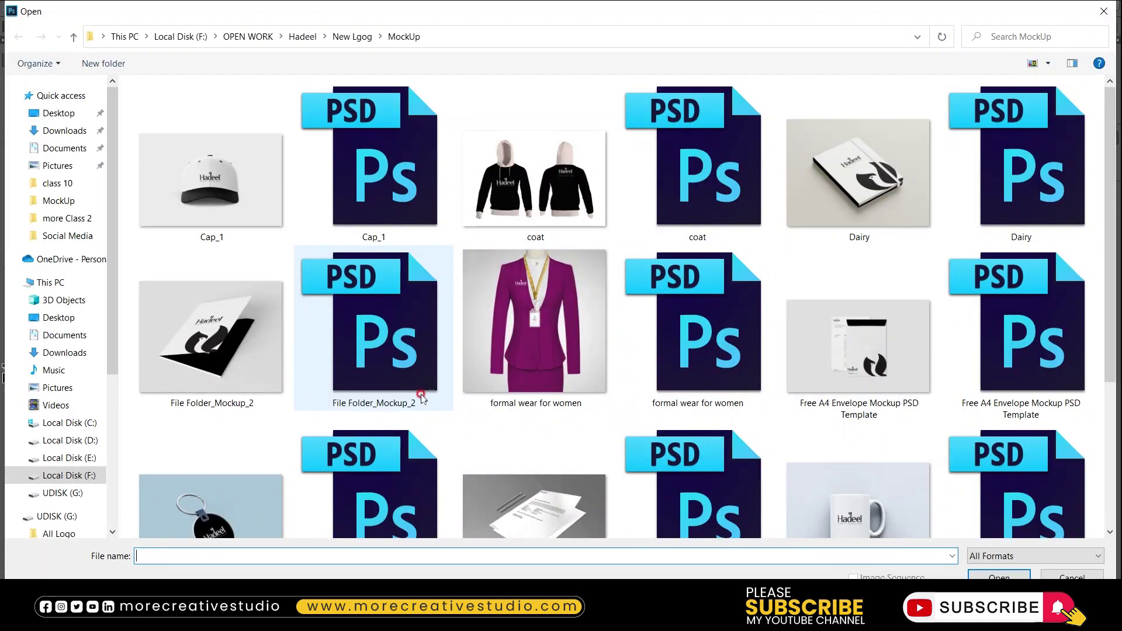
scroll(450, 390, down, 3)
double_click(558, 462)
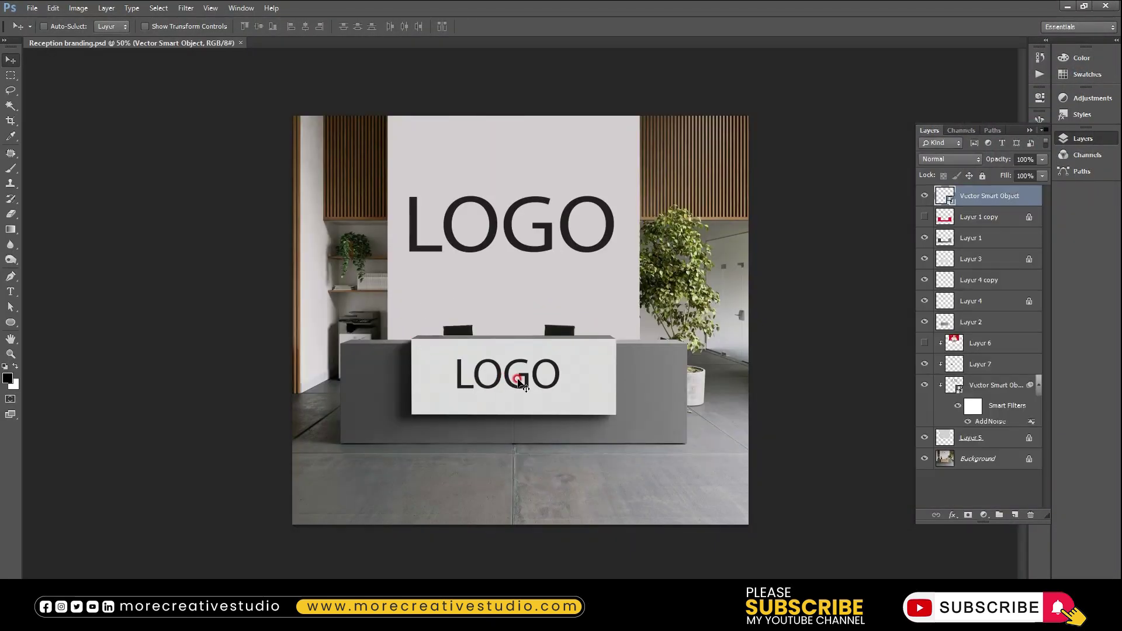
double_click(948, 199)
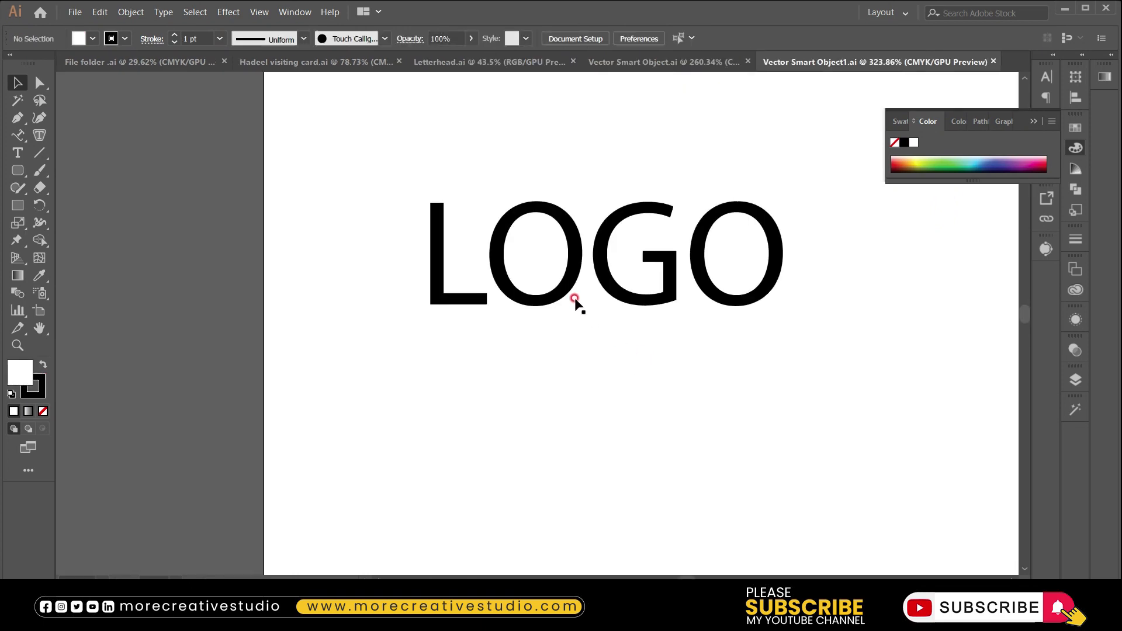
Paste the Hadeel logo onto the wall artwork and shrink it to about 42 mm wide.
key(ctrl+v)
scroll(747, 371, down, 3)
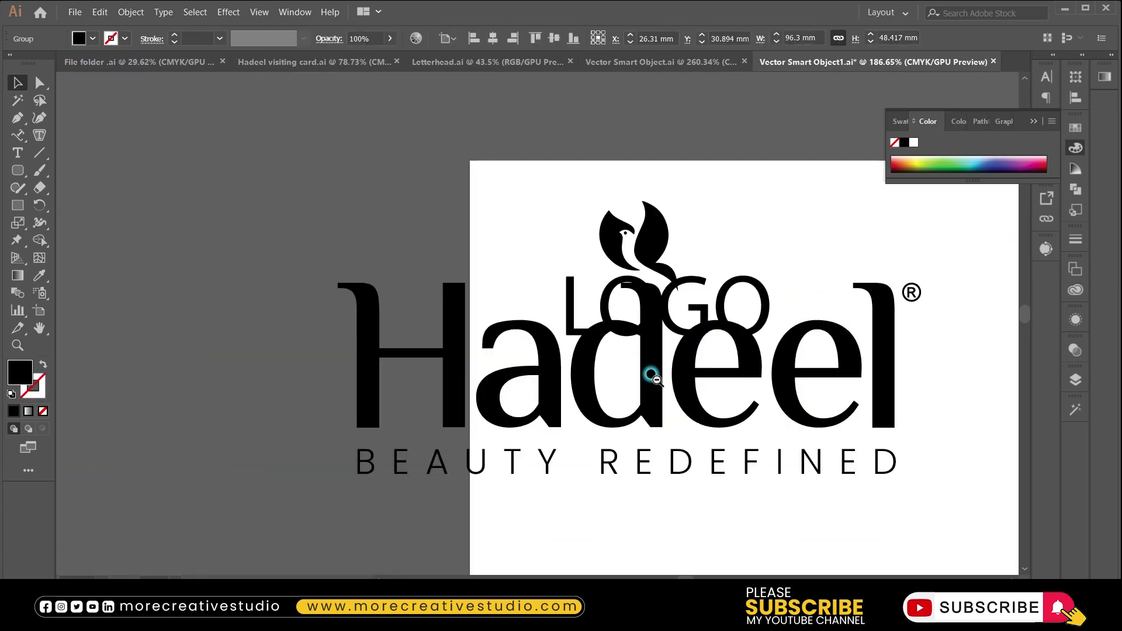
key(alt)
drag(913, 489, 756, 411)
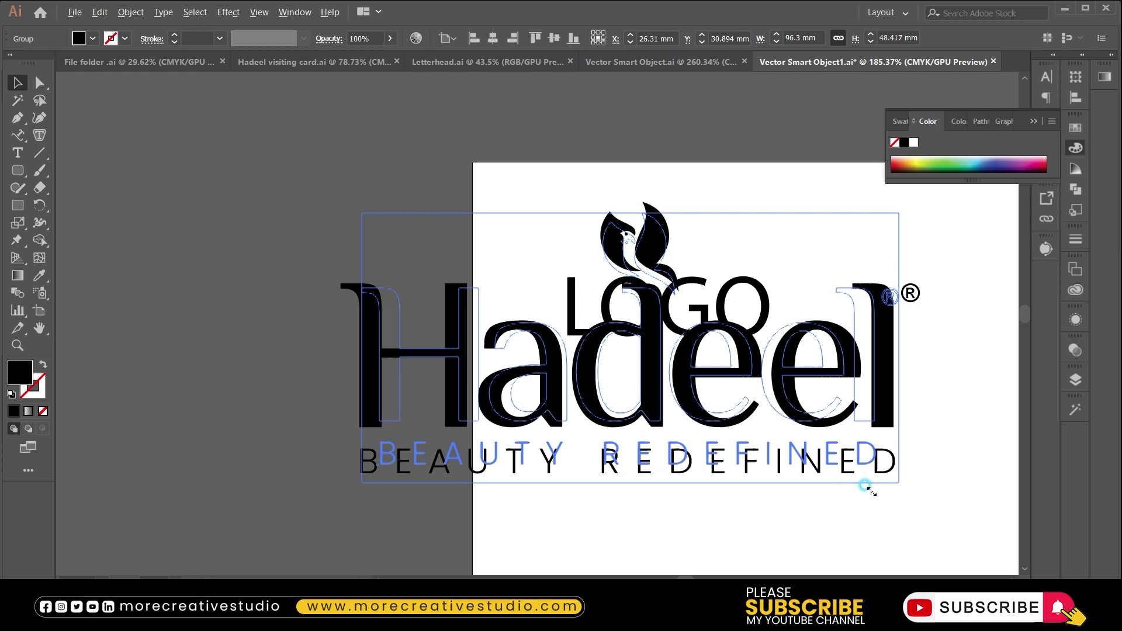
Delete the LOGO placeholder text and enlarge the Hadeel logo group.
click(572, 291)
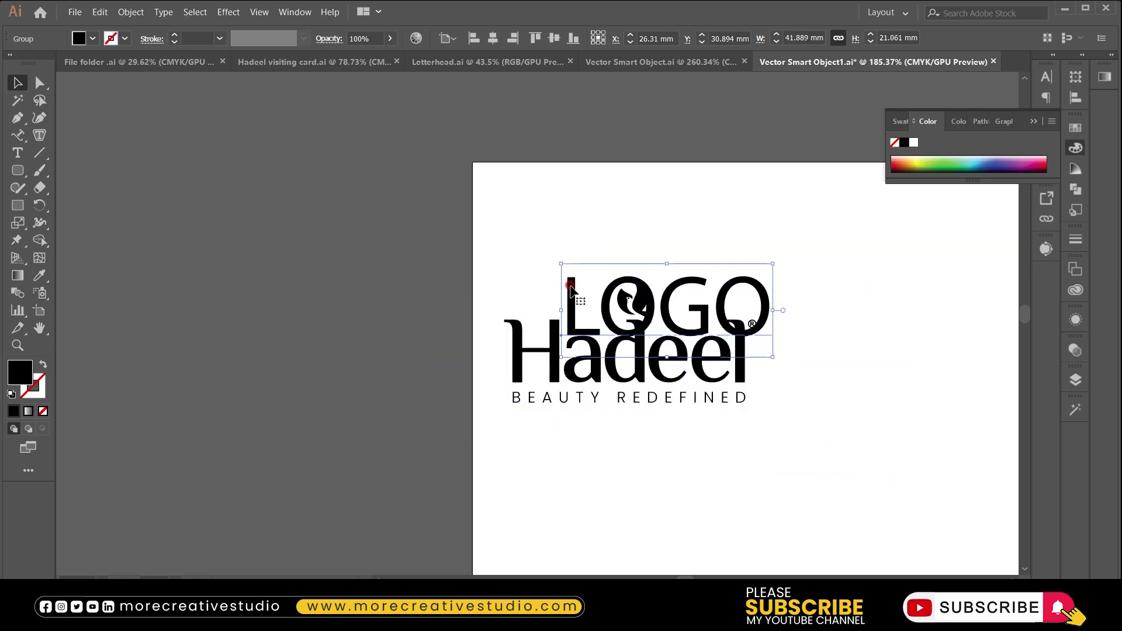
key(Delete)
click(637, 345)
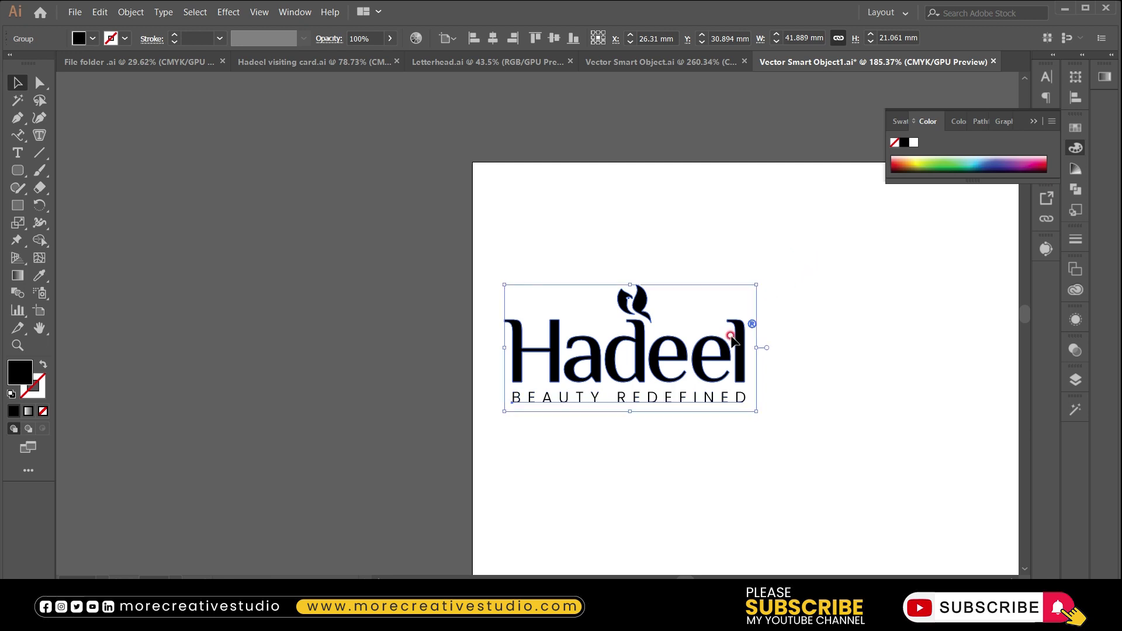
click(752, 283)
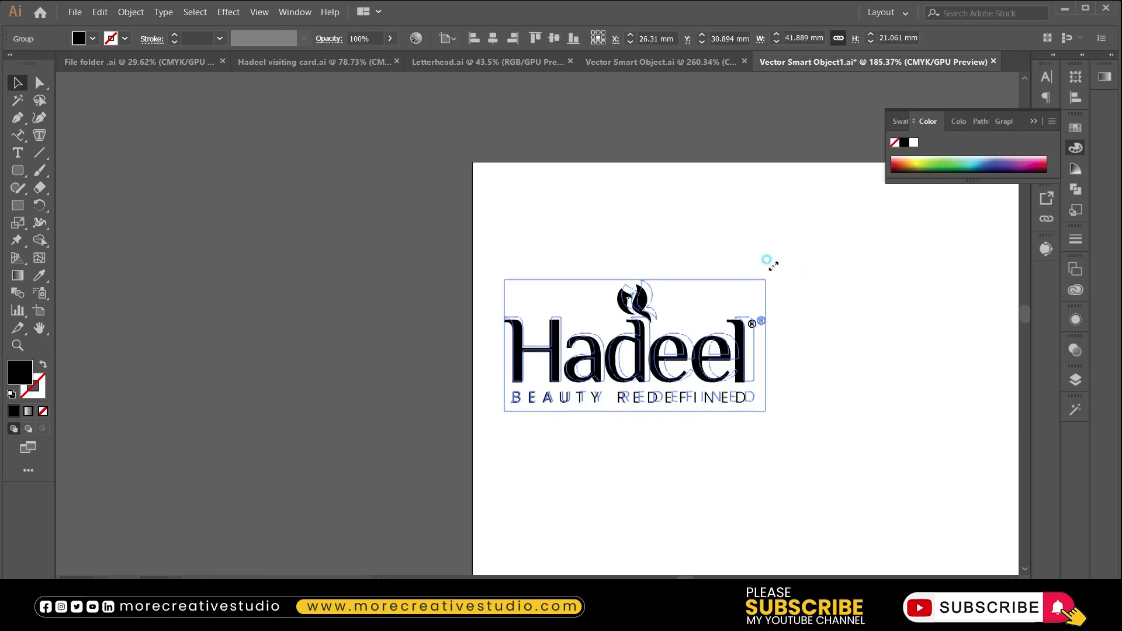
drag(752, 283, 794, 263)
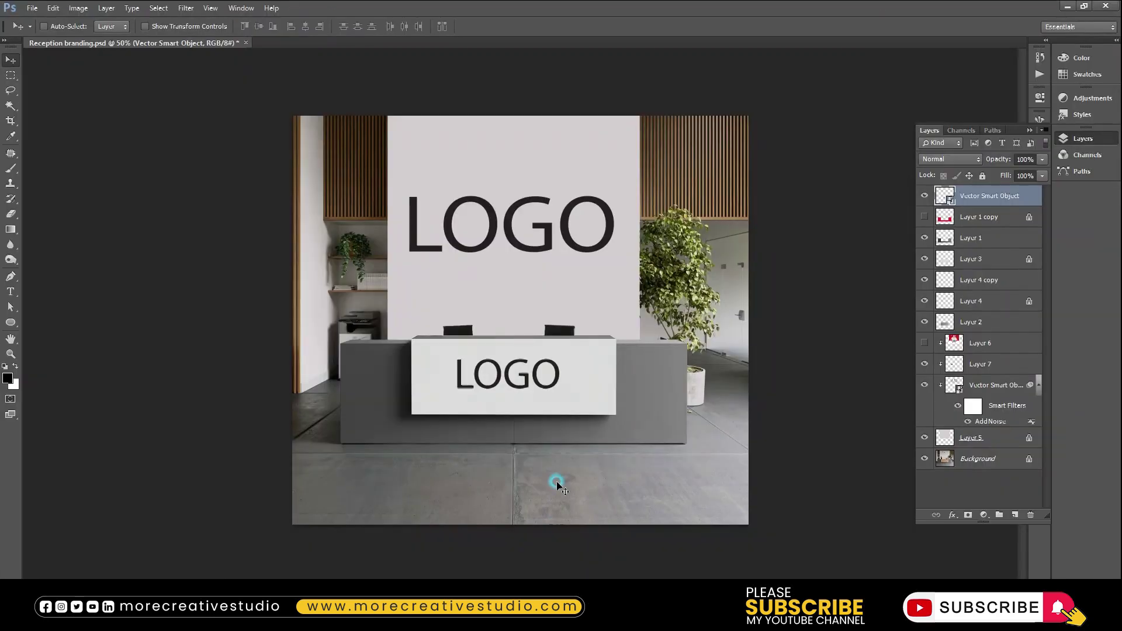
Shrink the Hadeel logo to fit the desk's front panel, then open the wall logo smart object.
key(ctrl+t)
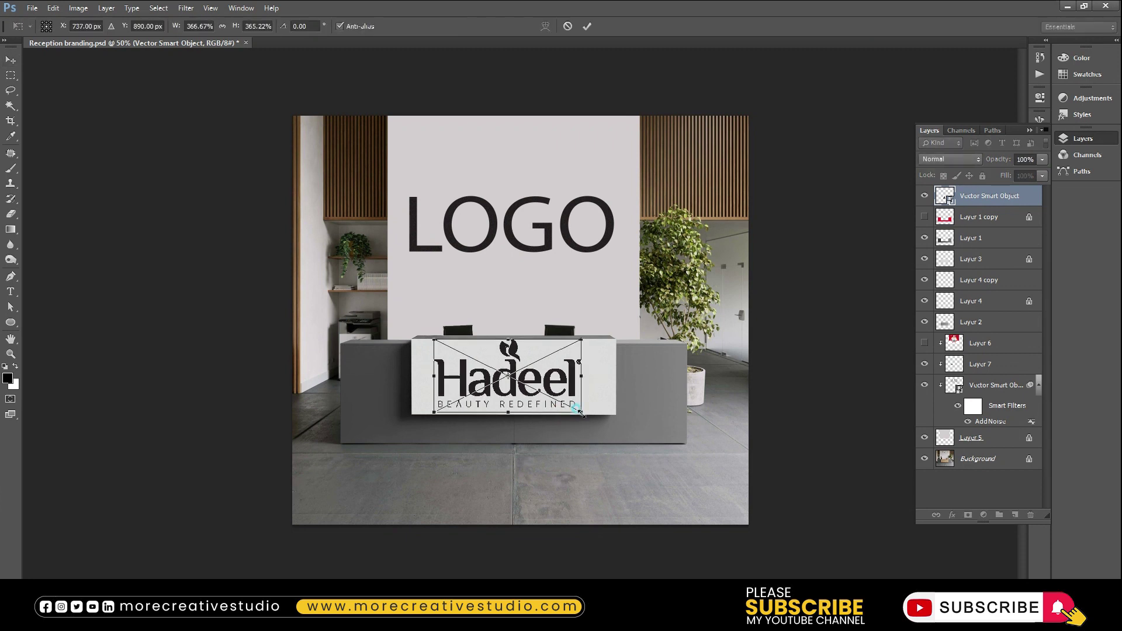
drag(583, 409, 564, 411)
key(Return)
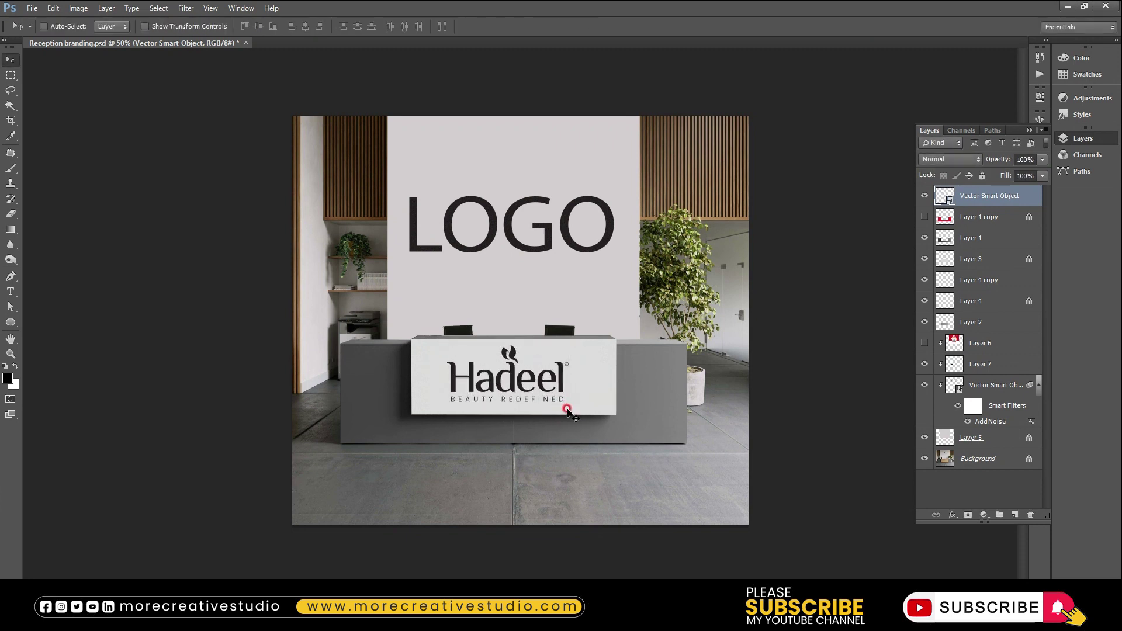
ctrl+click(578, 244)
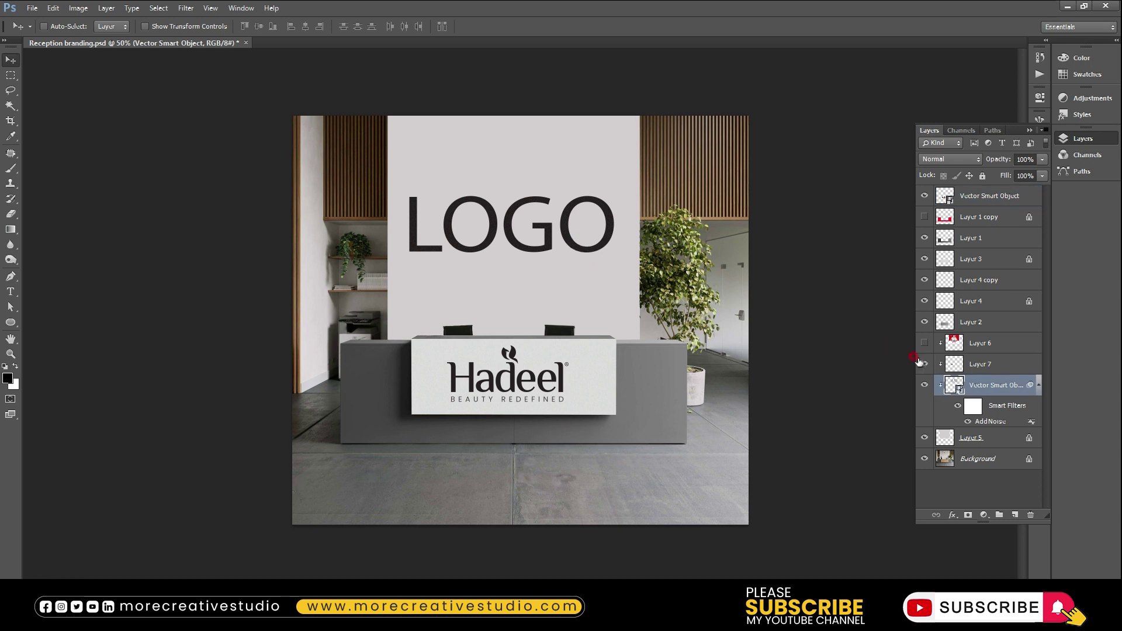
double_click(962, 391)
Delete the Hadeel wordmark and tagline, keeping only the bird icon, and save the artwork.
click(632, 365)
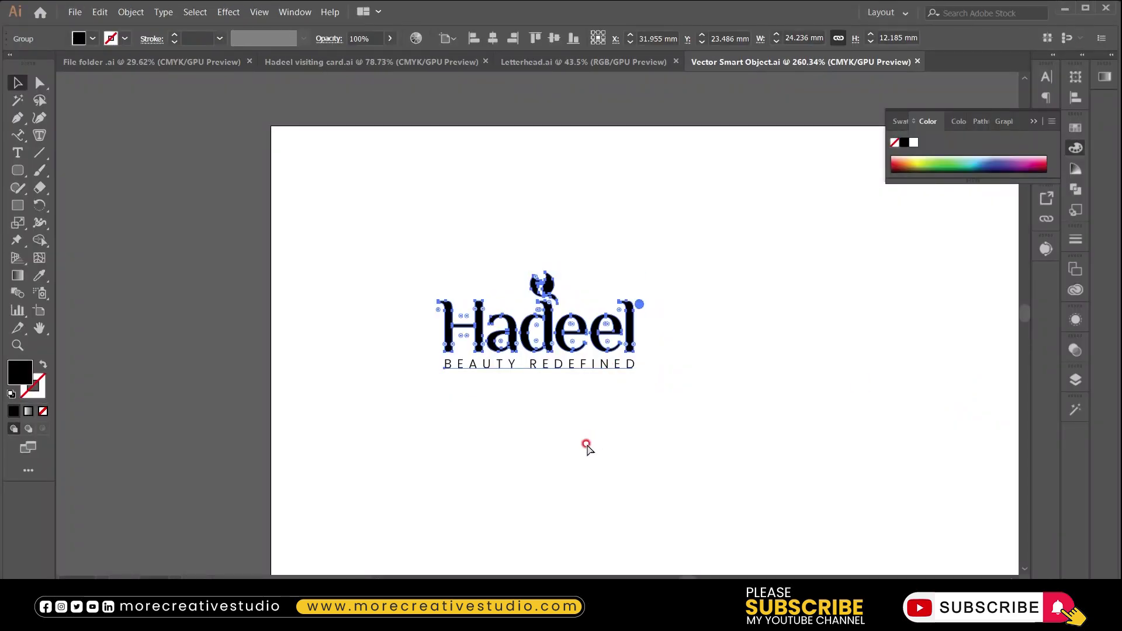
click(548, 421)
double_click(549, 339)
drag(396, 321, 732, 406)
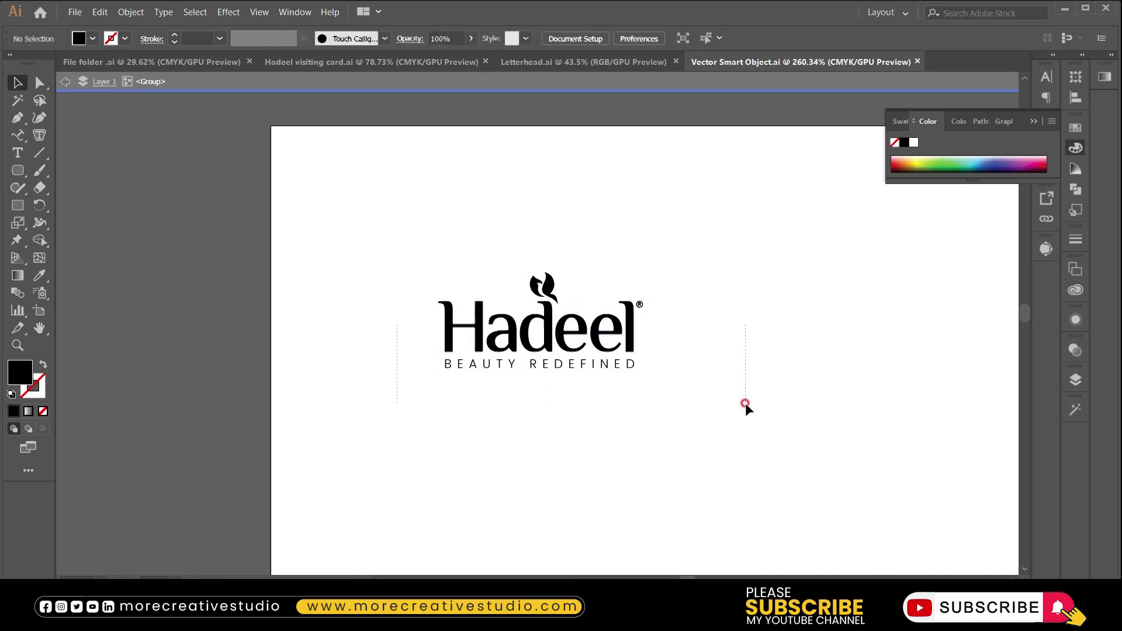
drag(613, 283, 721, 408)
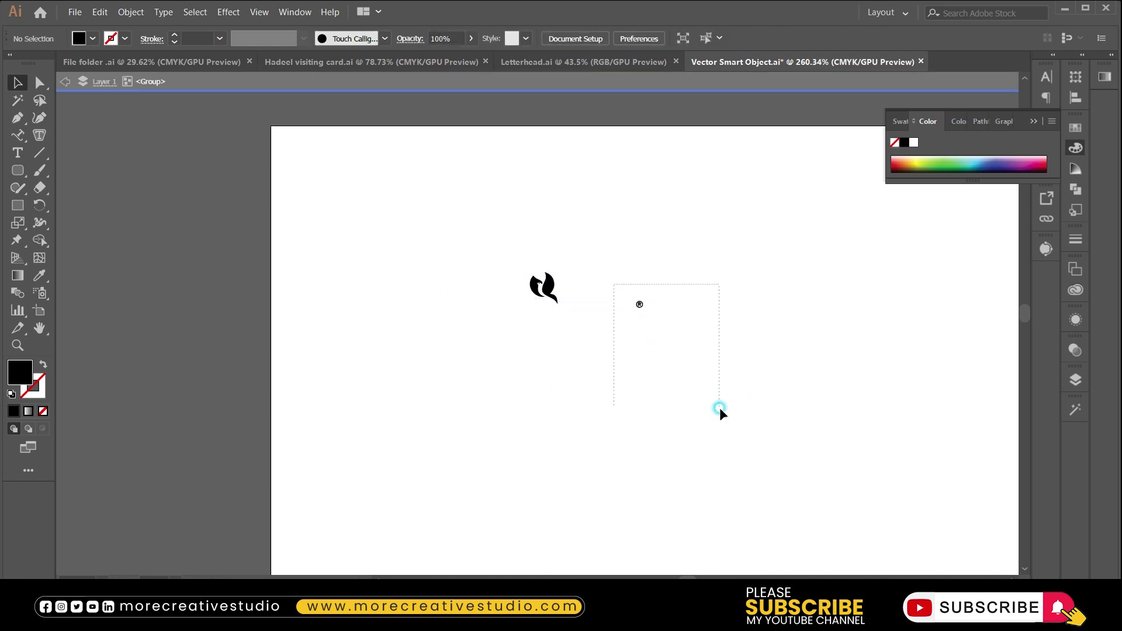
double_click(681, 368)
click(635, 335)
Enlarge the bird icon on the reception wall and save the mockup.
key(ctrl+s)
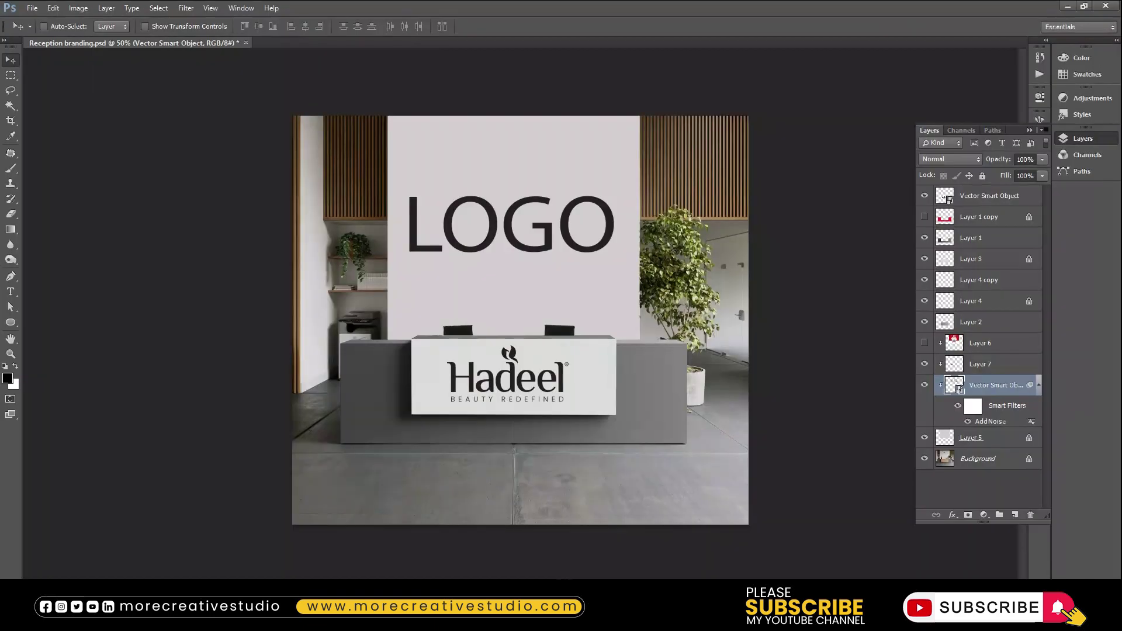
key(ctrl+t)
drag(561, 285, 590, 311)
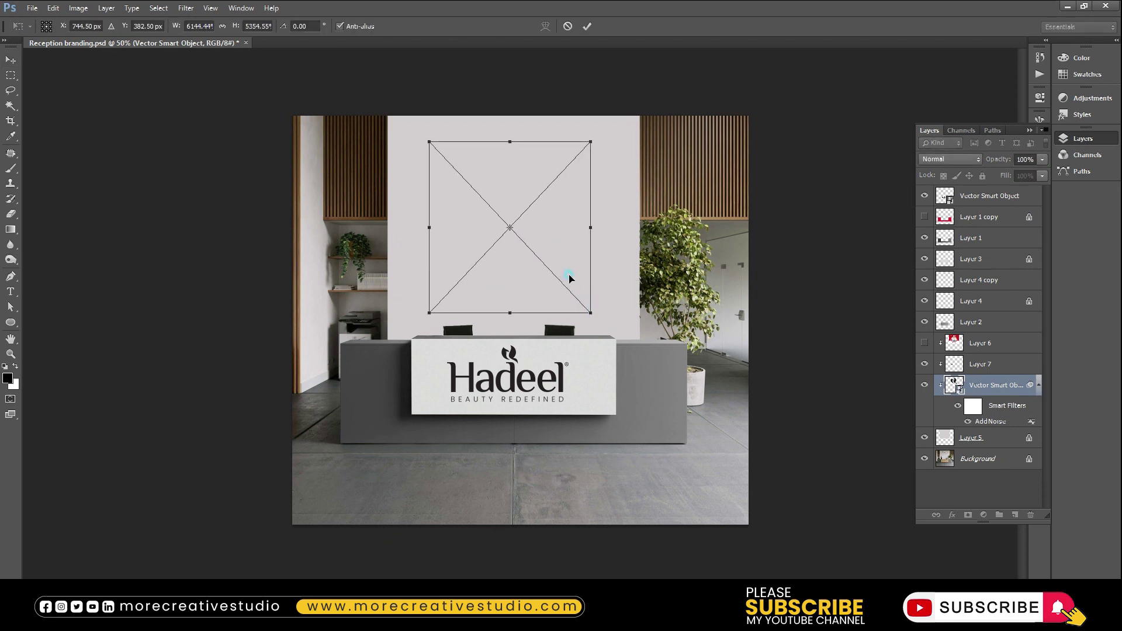
key(Return)
key(ctrl+s)
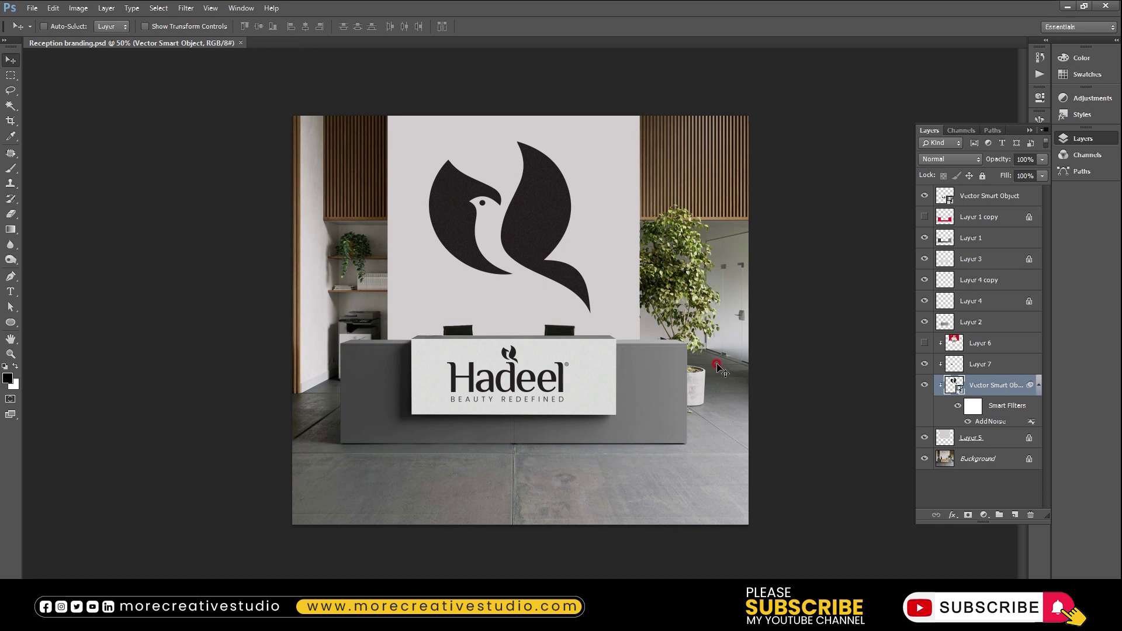
Save a JPEG copy of the reception mockup and close it.
key(ctrl+shift+s)
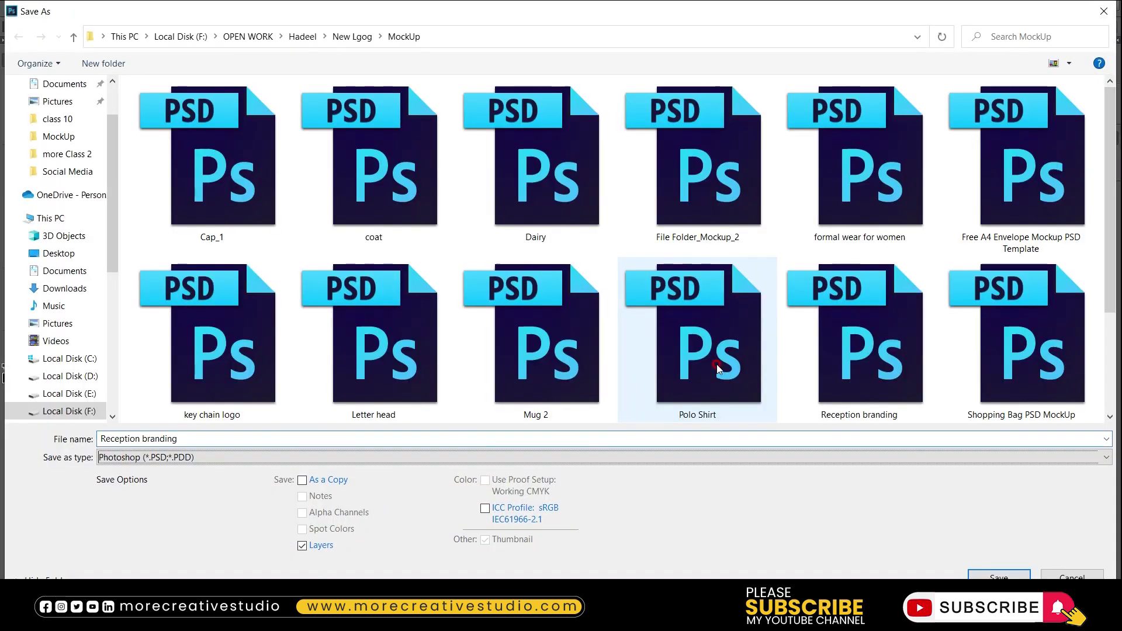
key(Tab)
key(j)
key(Return)
key(Return)
key(ctrl+w)
Open Shopping Bag PSD MockUp and its bag design smart object.
key(ctrl+o)
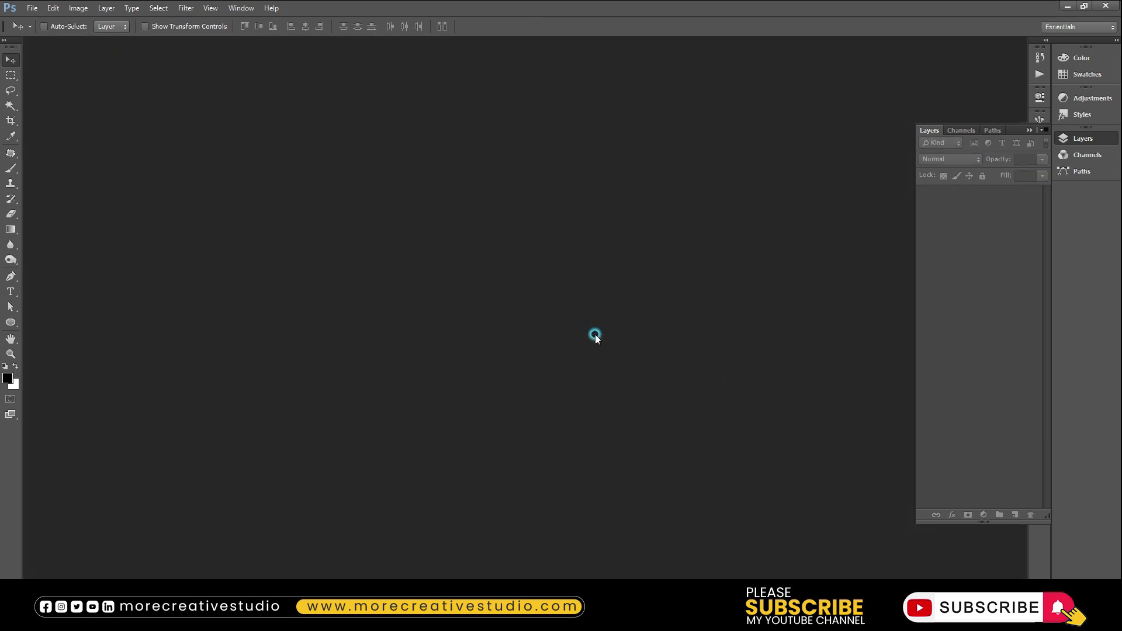
scroll(528, 377, down, 5)
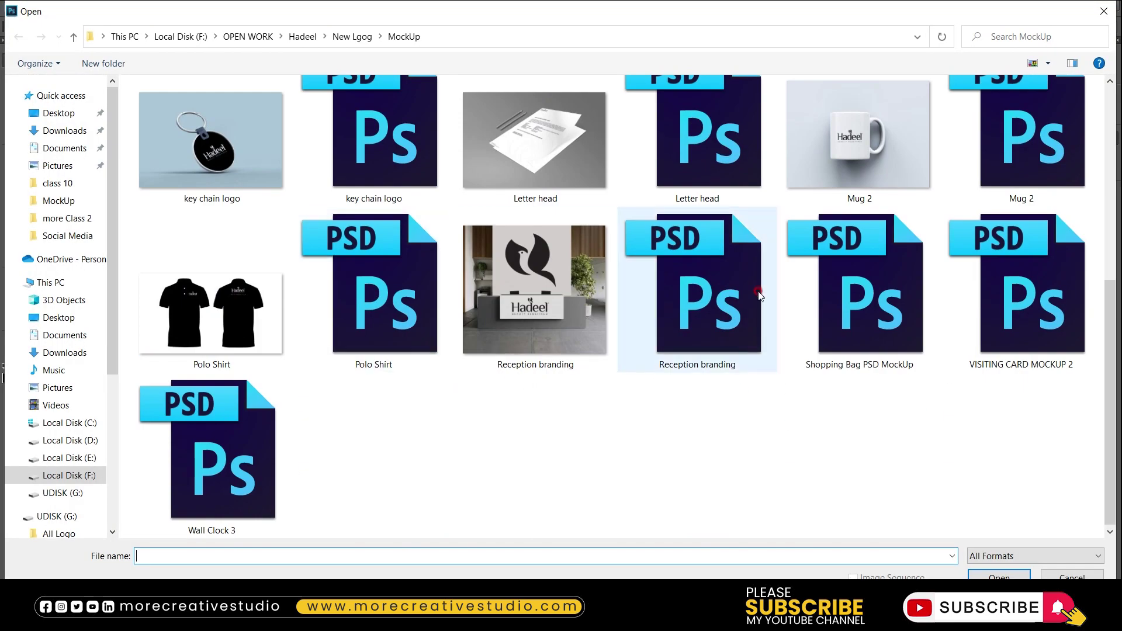
double_click(857, 288)
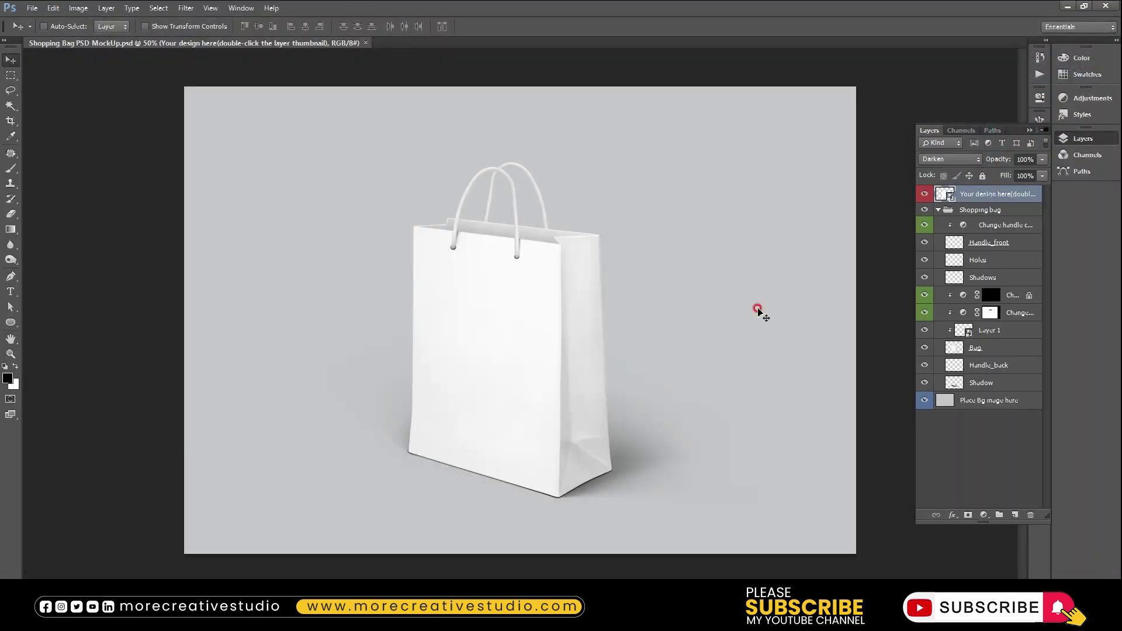
double_click(945, 194)
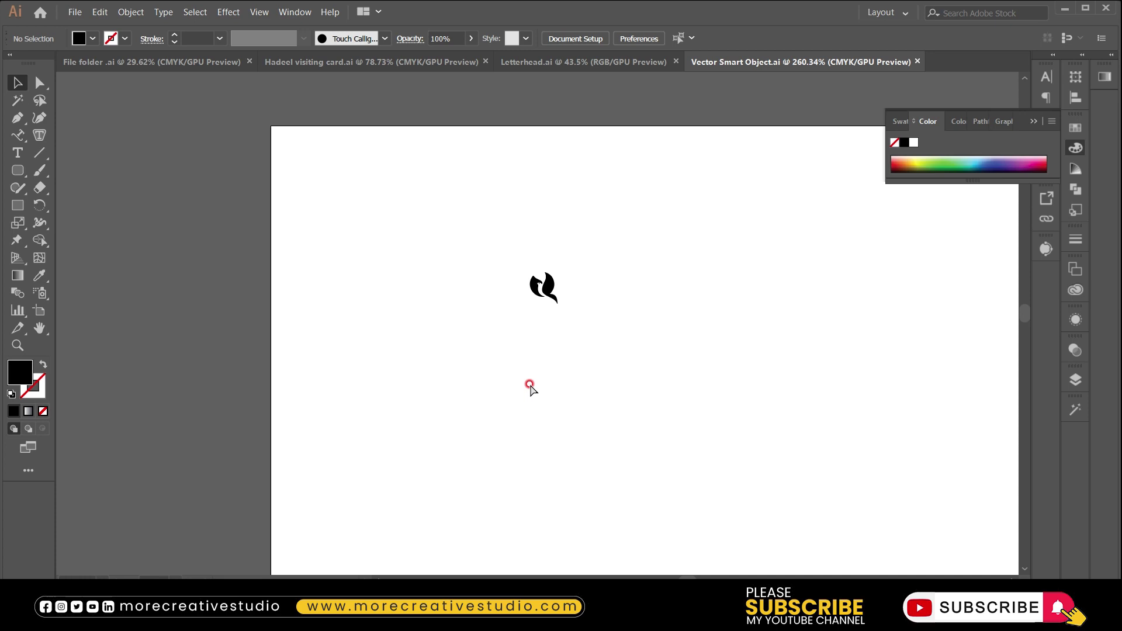
Select the letterhead's Hadeel logo, address and bird artwork together.
key(ctrl+shift+Tab)
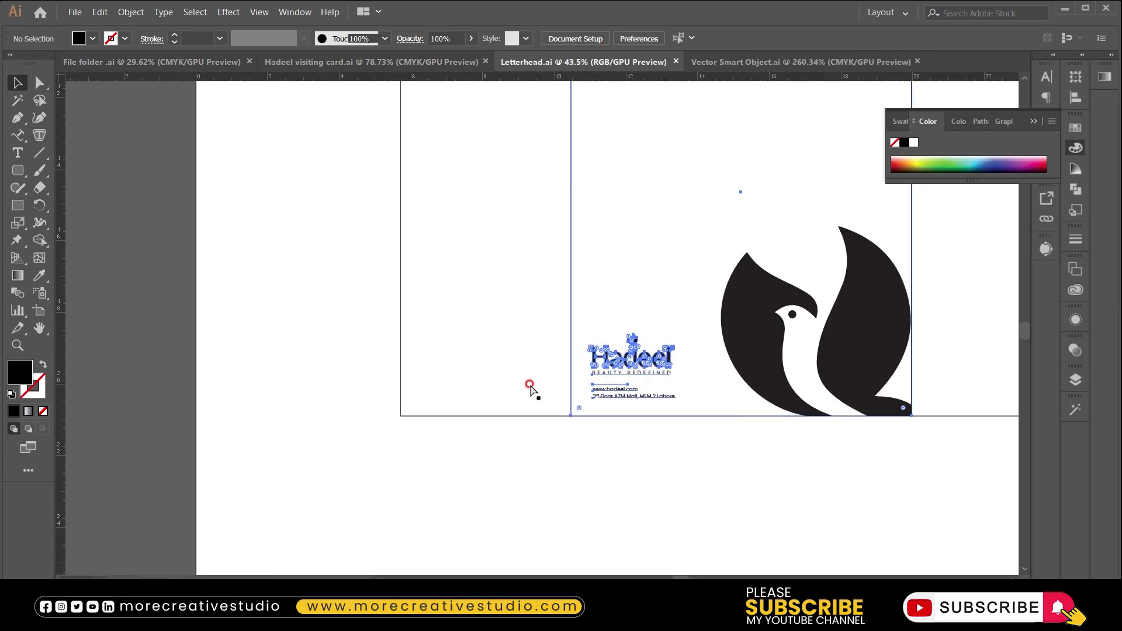
click(841, 462)
scroll(842, 462, right, 5)
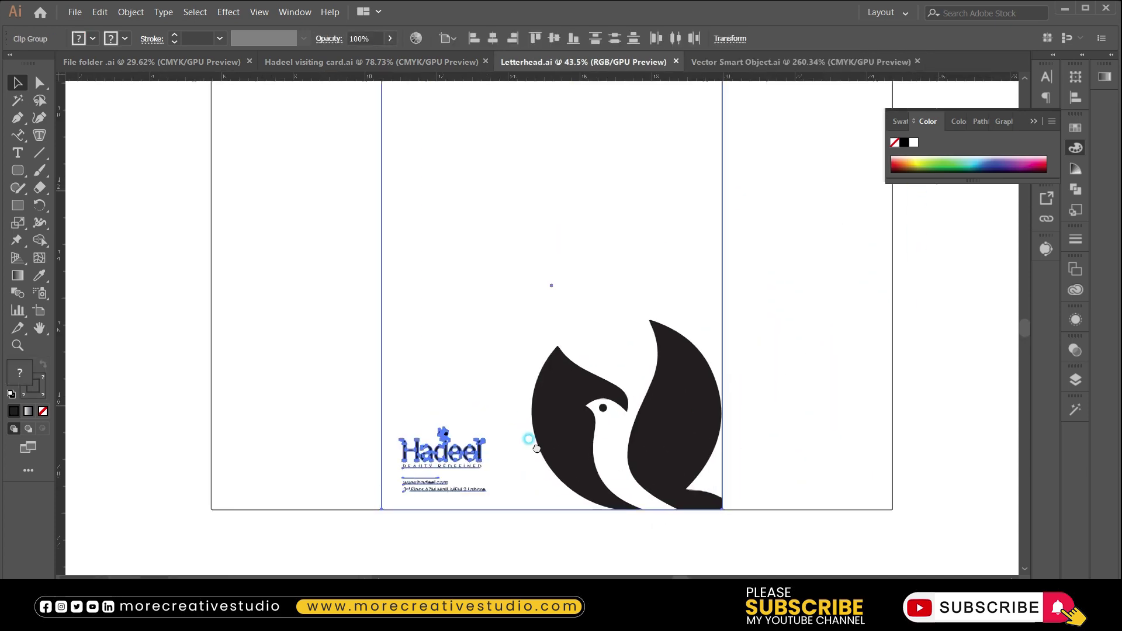
scroll(841, 461, up, 1)
drag(562, 466, 534, 557)
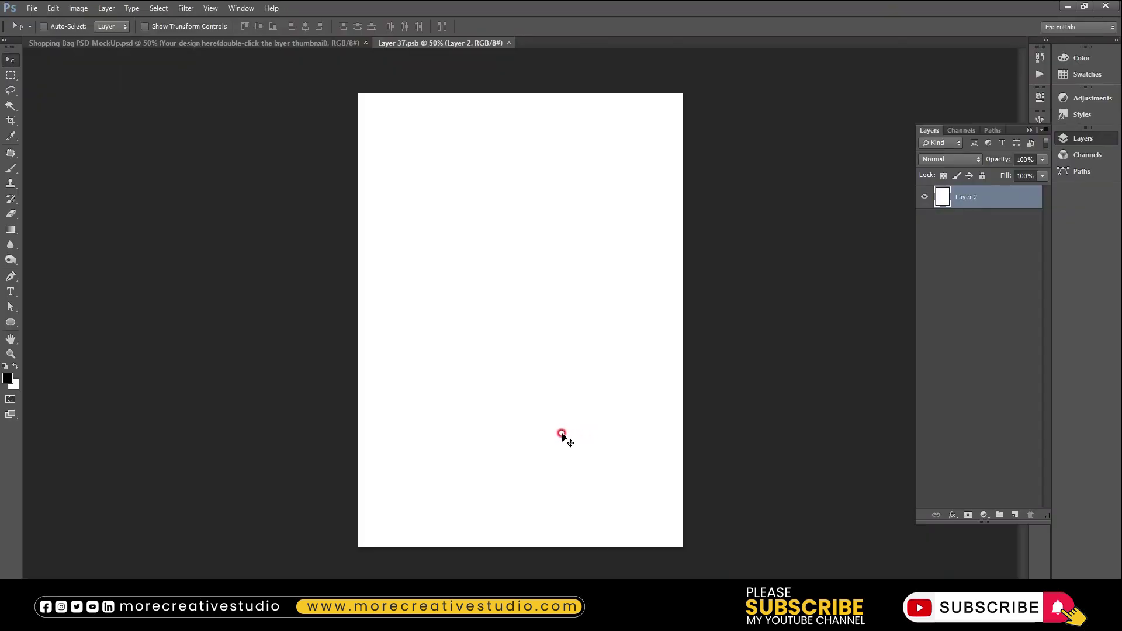
Position and enlarge the pasted artwork to fill the bag design, then save and close it.
drag(561, 436, 525, 331)
drag(566, 382, 713, 566)
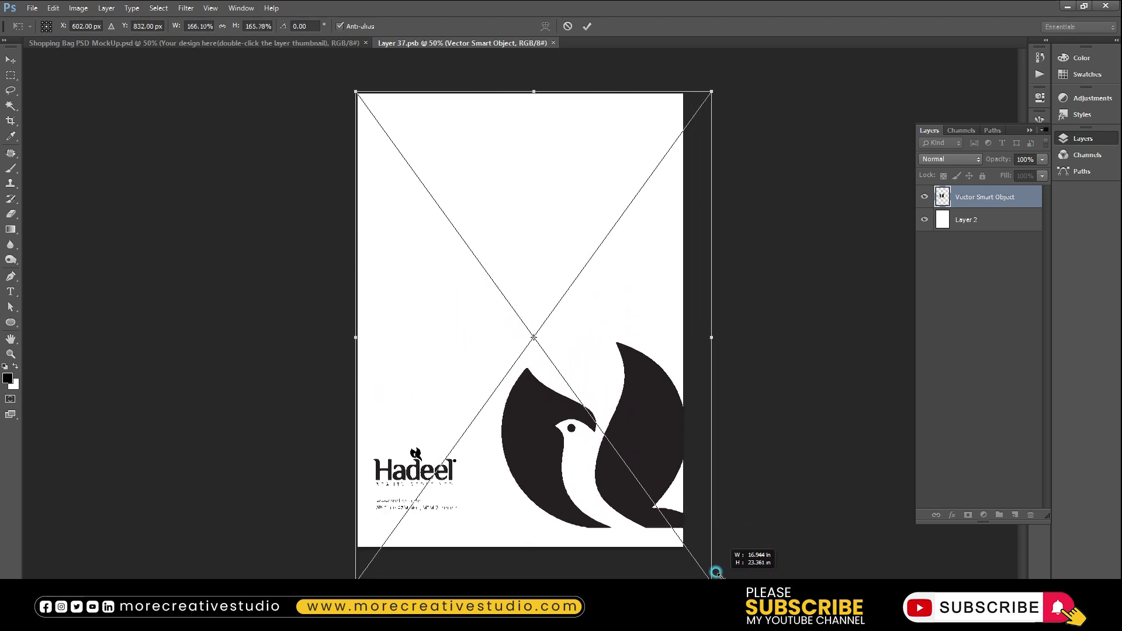
drag(646, 457, 637, 466)
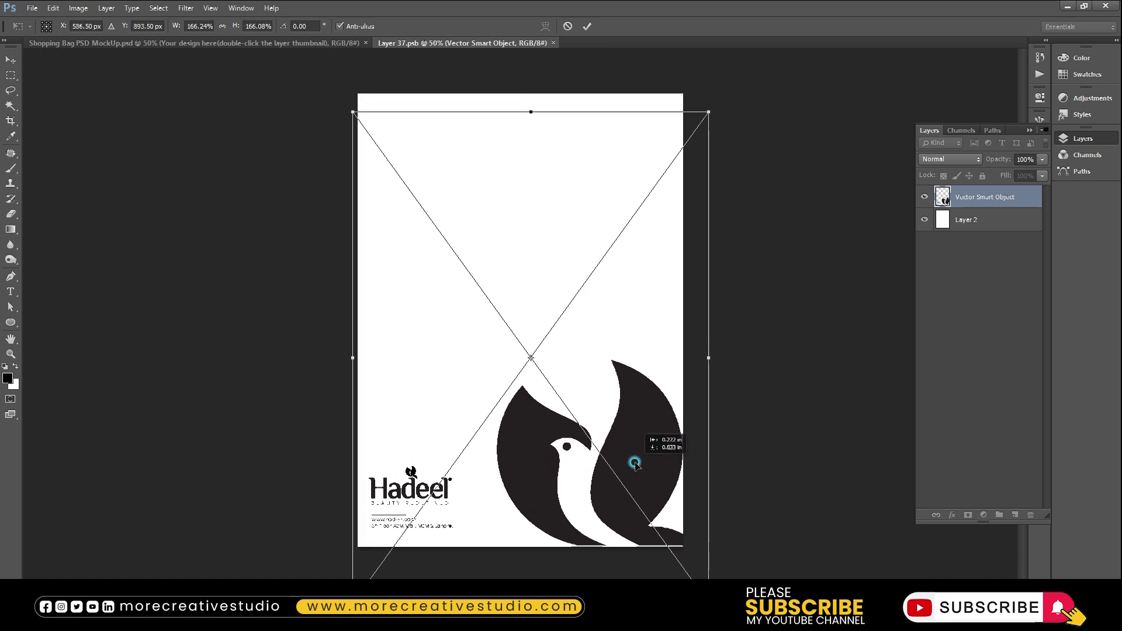
key(Return)
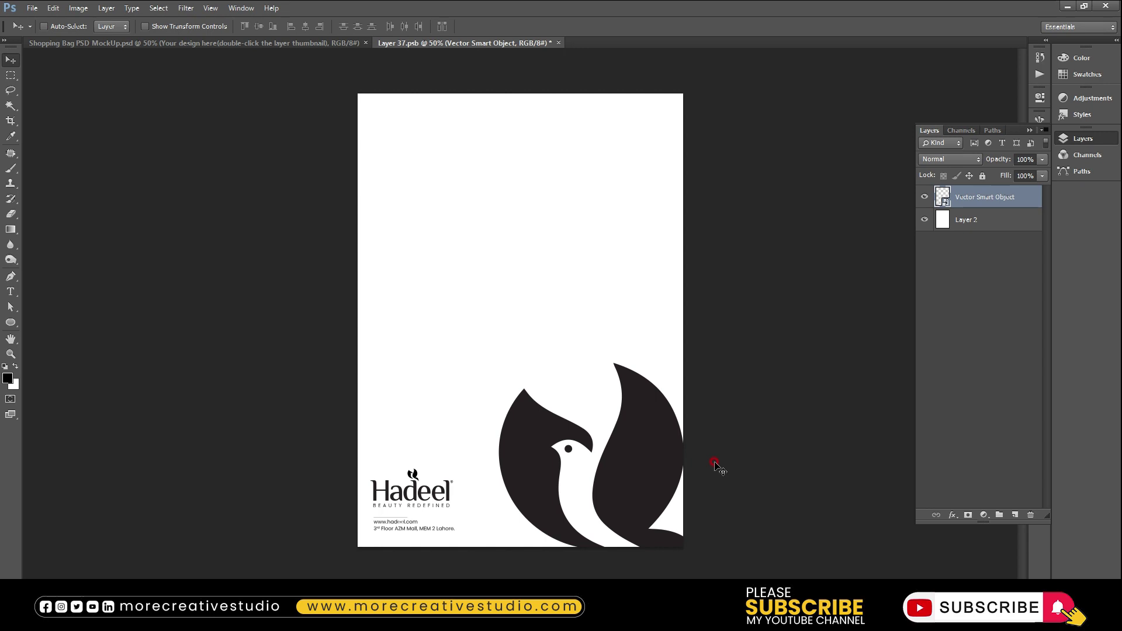
key(Left)
key(Left)
key(Left)
key(Left)
key(Right)
key(ctrl+s)
key(ctrl+w)
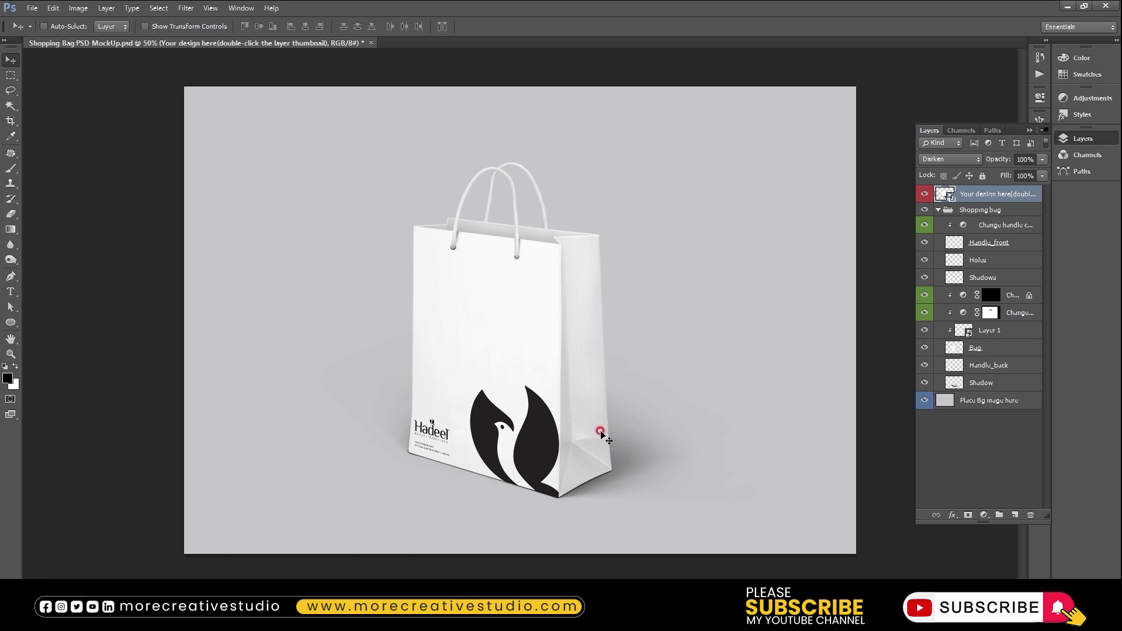
Reopen the bag artwork in Illustrator, closing the old bird-only file.
double_click(949, 196)
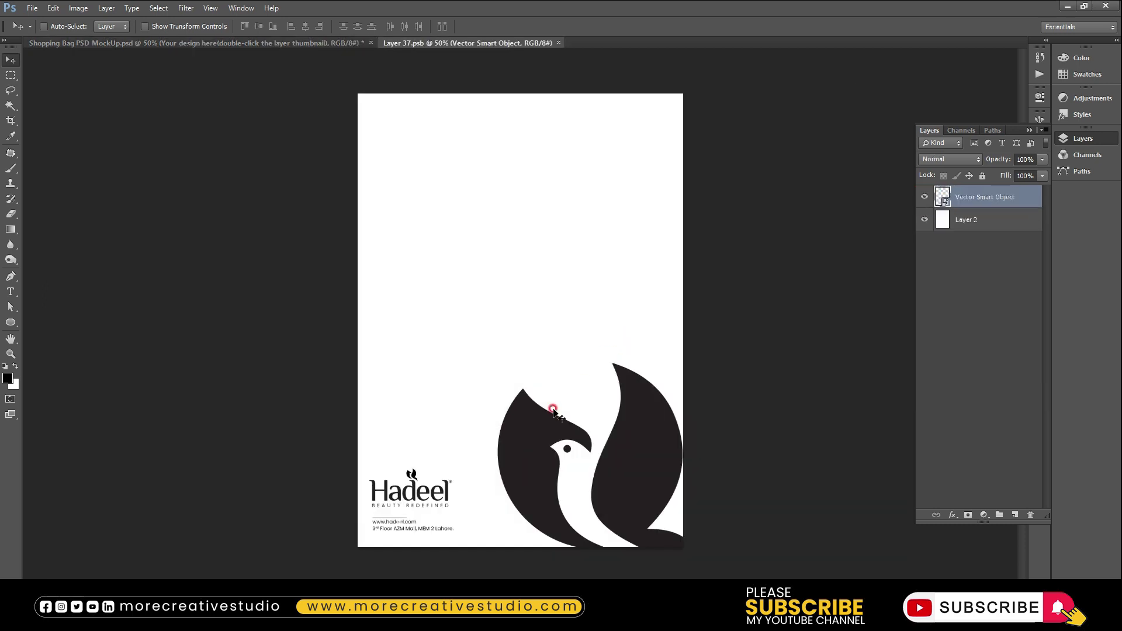
double_click(942, 198)
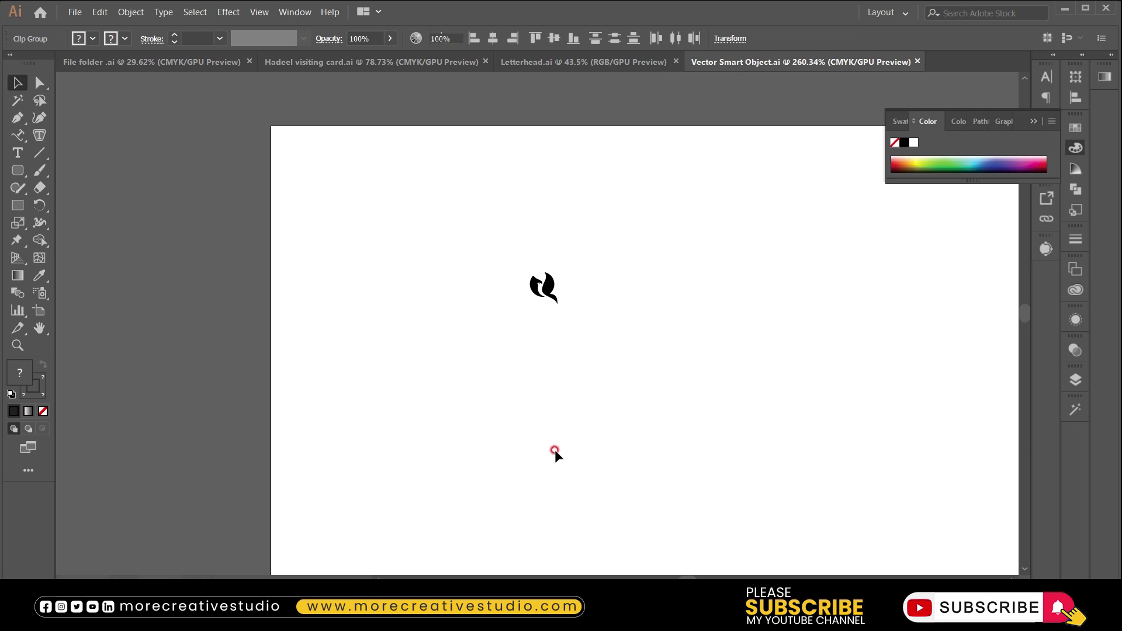
key(ctrl+w)
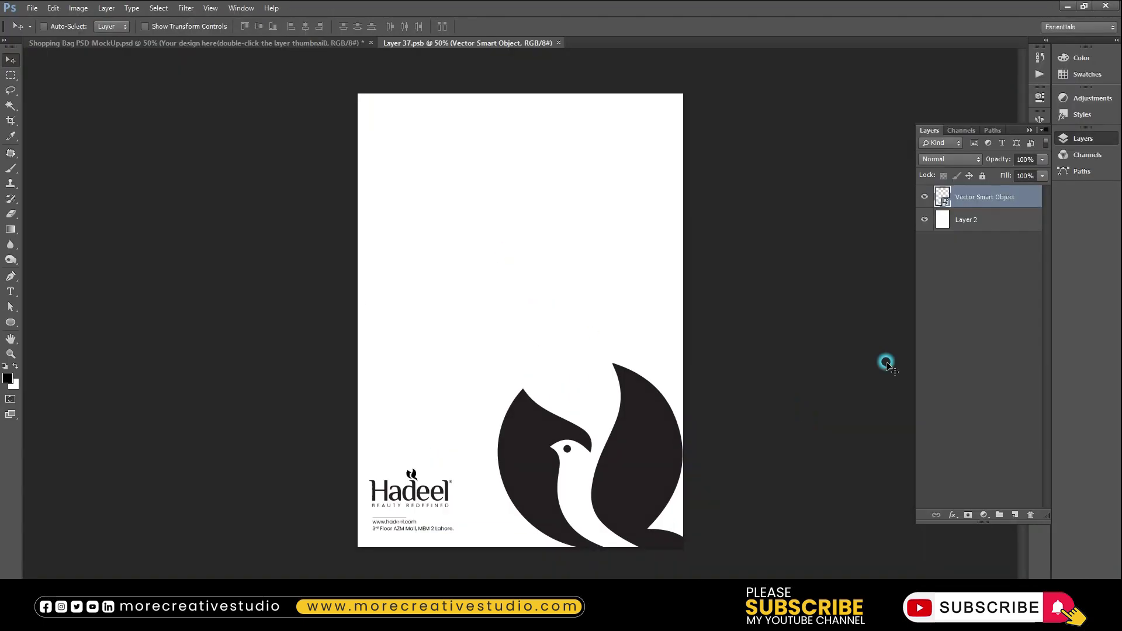
double_click(943, 197)
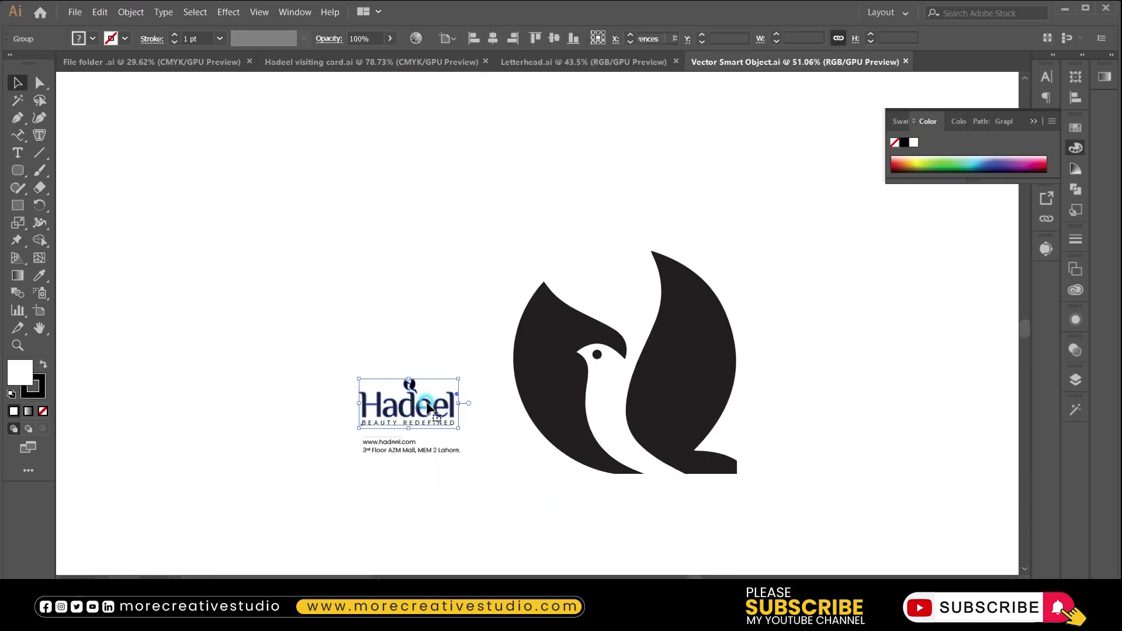
Move the Hadeel logo above the bird, delete the address text and enlarge the logo.
drag(429, 407, 570, 213)
click(409, 452)
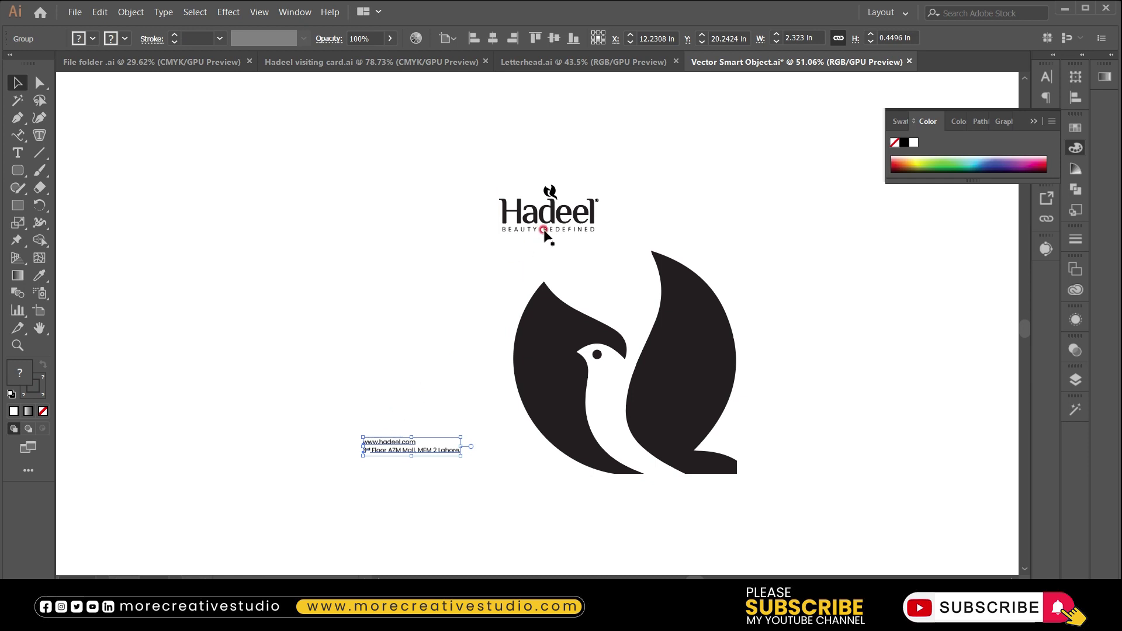
key(Delete)
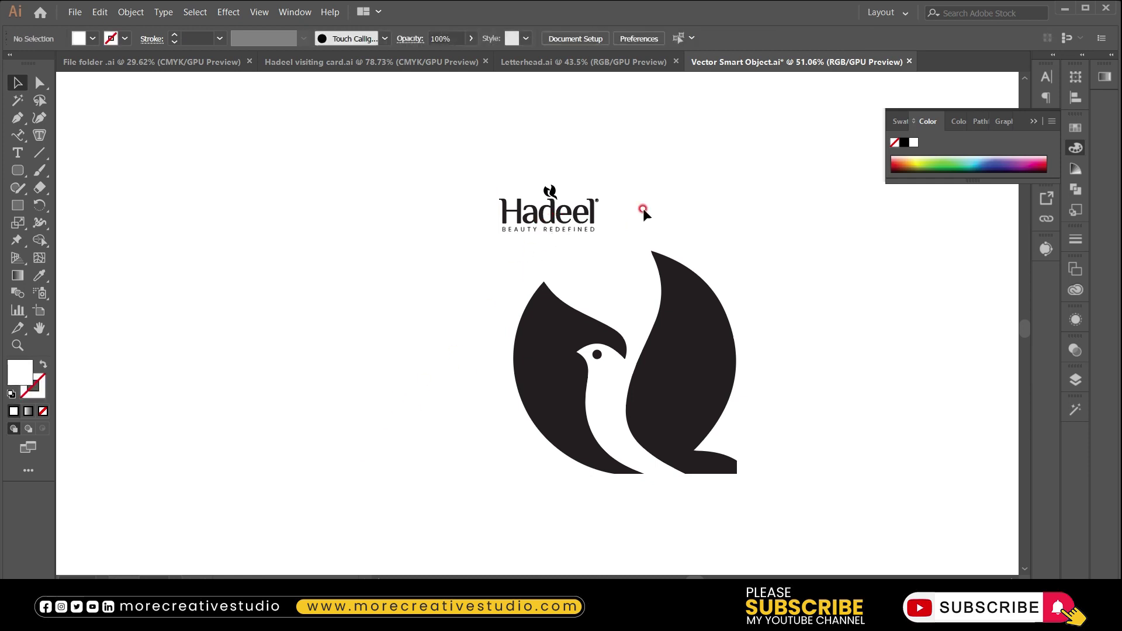
scroll(574, 229, up, 3)
click(590, 296)
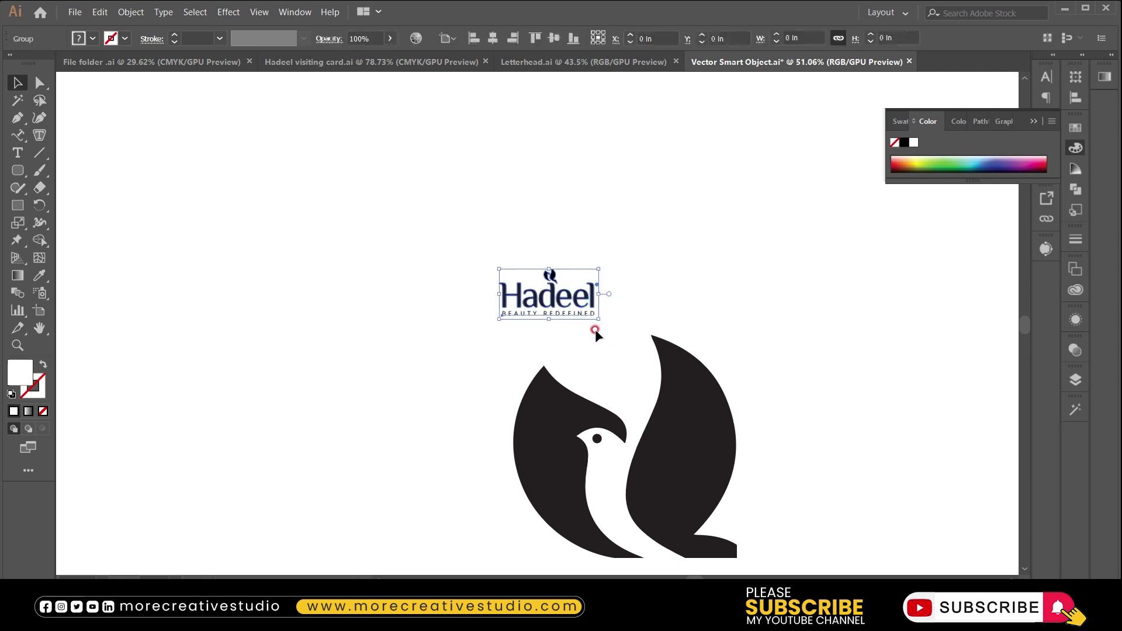
mouse_move(604, 323)
mouse_down()
mouse_move(633, 355)
mouse_move(633, 338)
mouse_up()
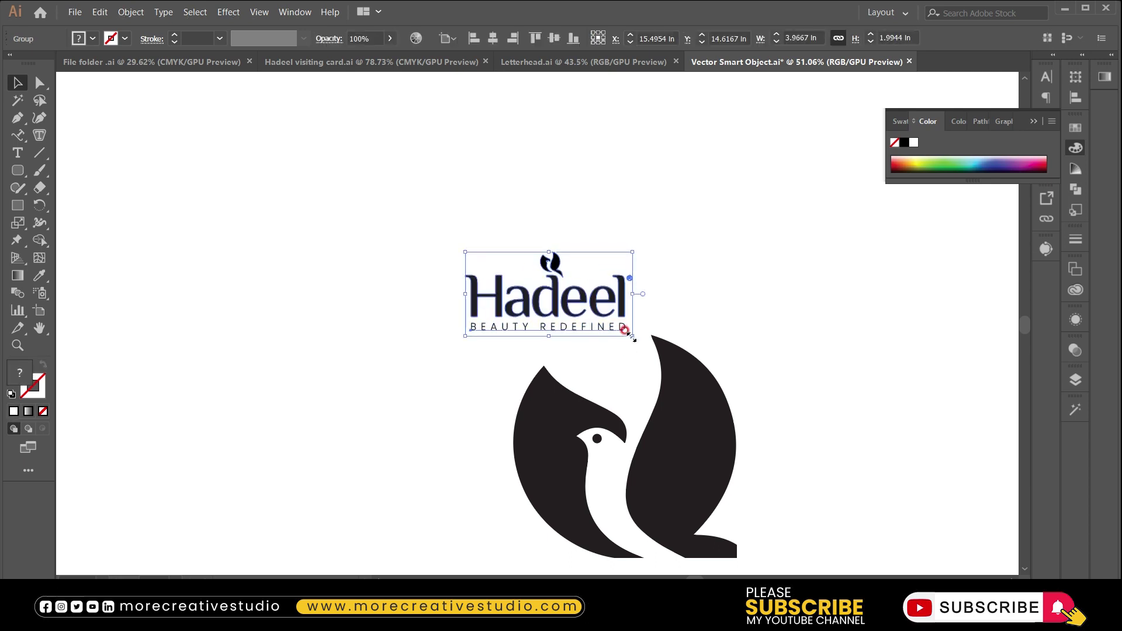
Reposition the Hadeel logo above the clipped bird artwork.
scroll(698, 381, down, 2)
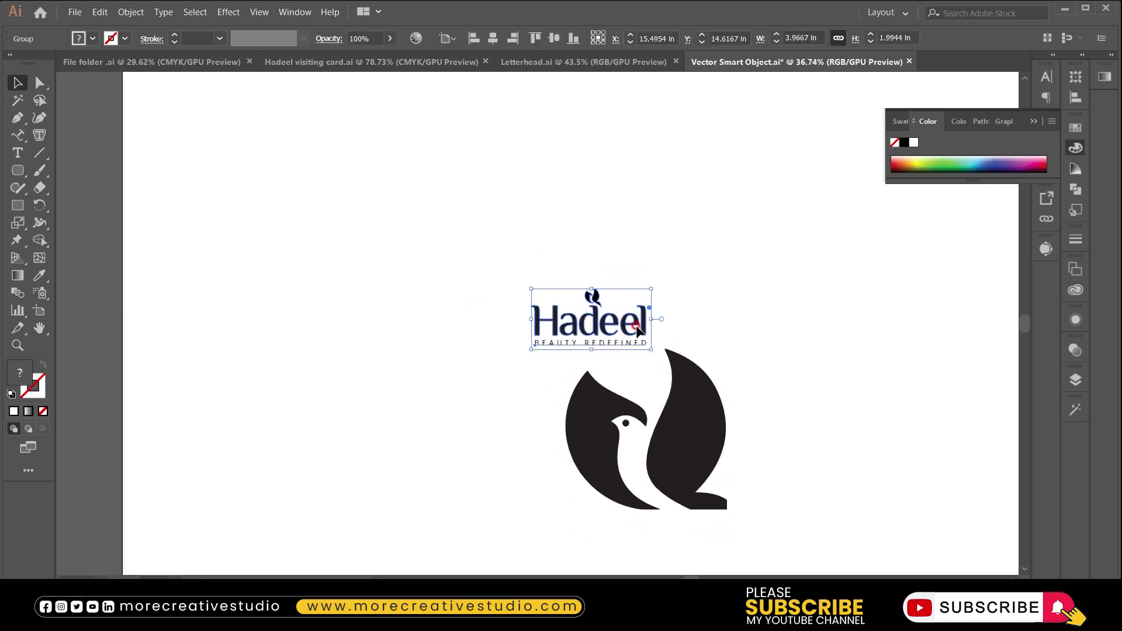
click(698, 423)
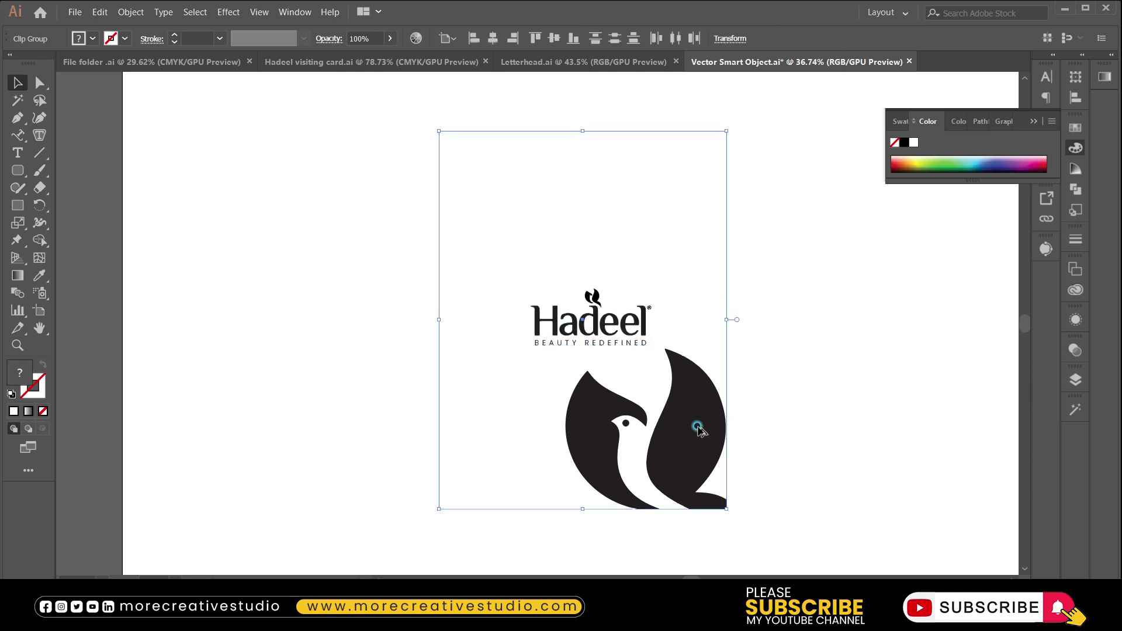
click(805, 362)
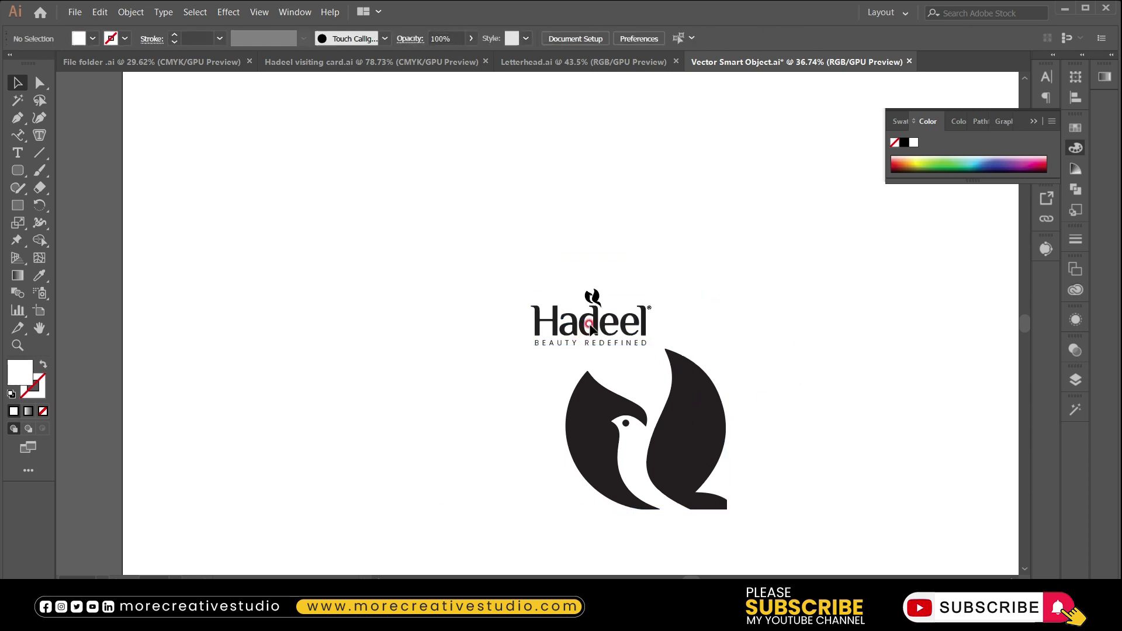
drag(590, 329, 573, 291)
mouse_move(825, 344)
mouse_down()
mouse_move(383, 513)
mouse_move(510, 413)
mouse_up()
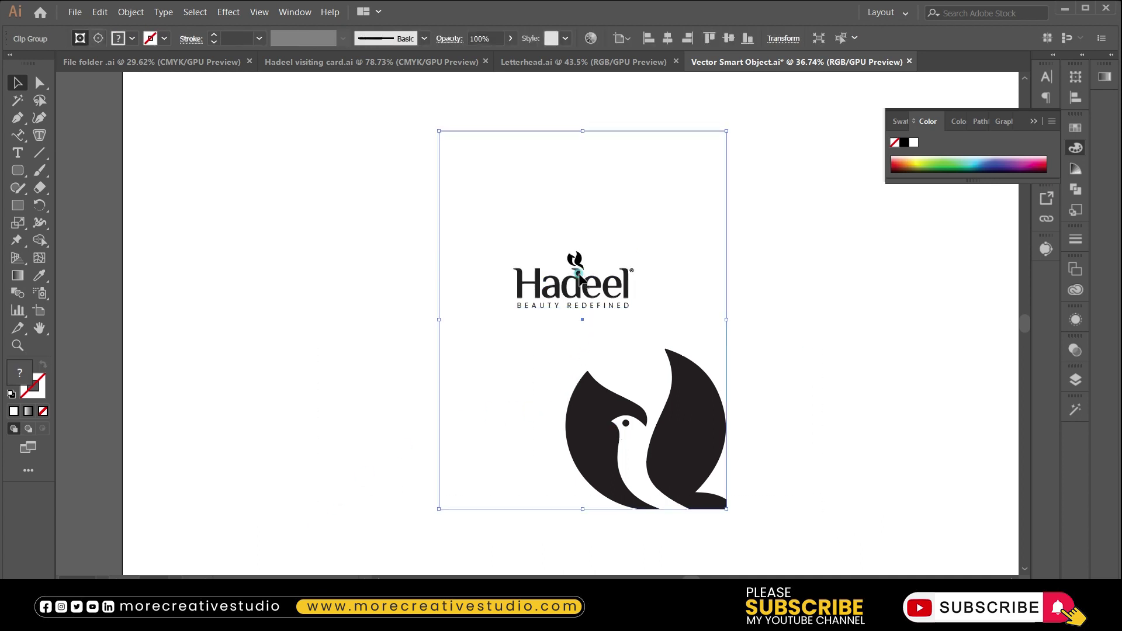
click(509, 352)
Centre the Hadeel logo horizontally on the artwork, scale it up, and save.
drag(324, 227, 791, 507)
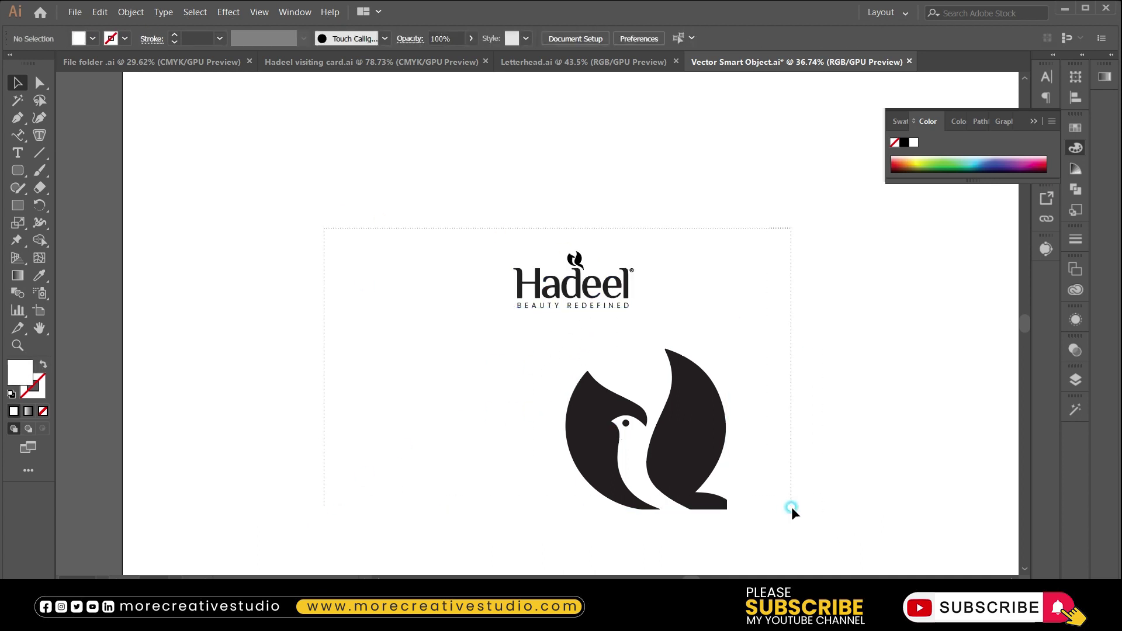
click(515, 46)
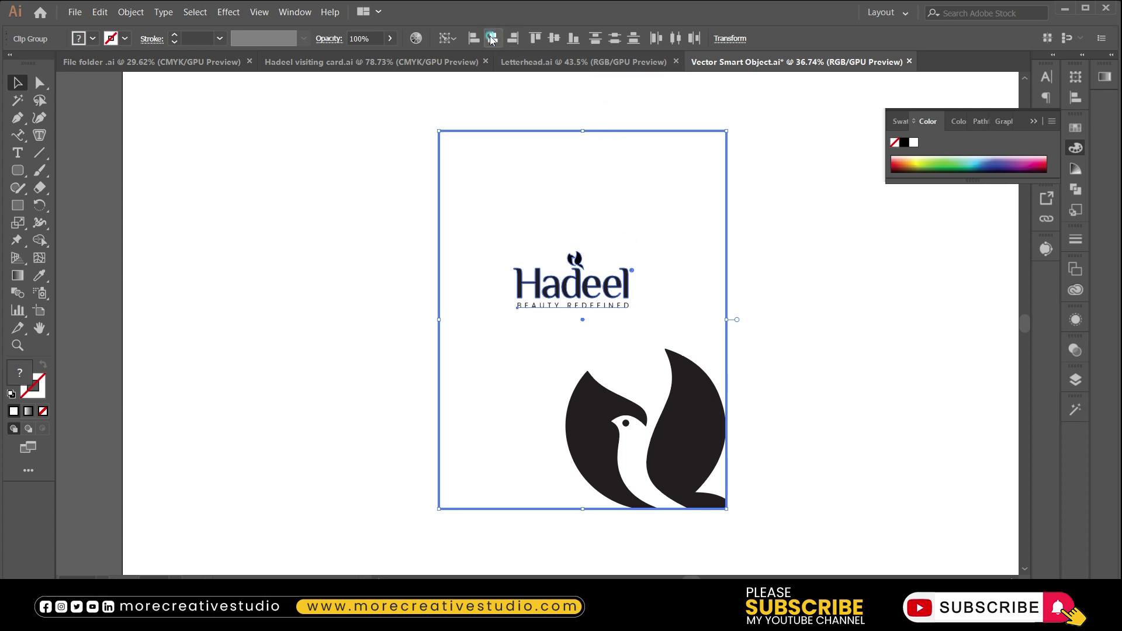
click(273, 188)
click(616, 306)
drag(644, 312, 705, 460)
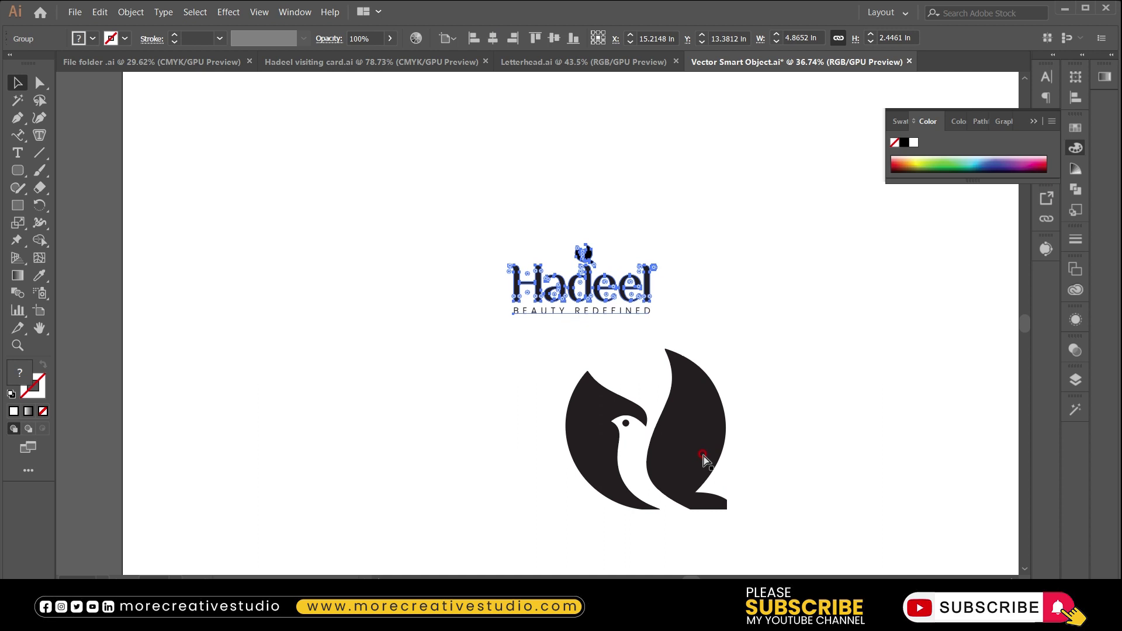
key(ctrl+s)
key(ctrl+s)
Save the smart object, the shopping bag mockup PSD, and a JPEG copy.
key(ctrl+w)
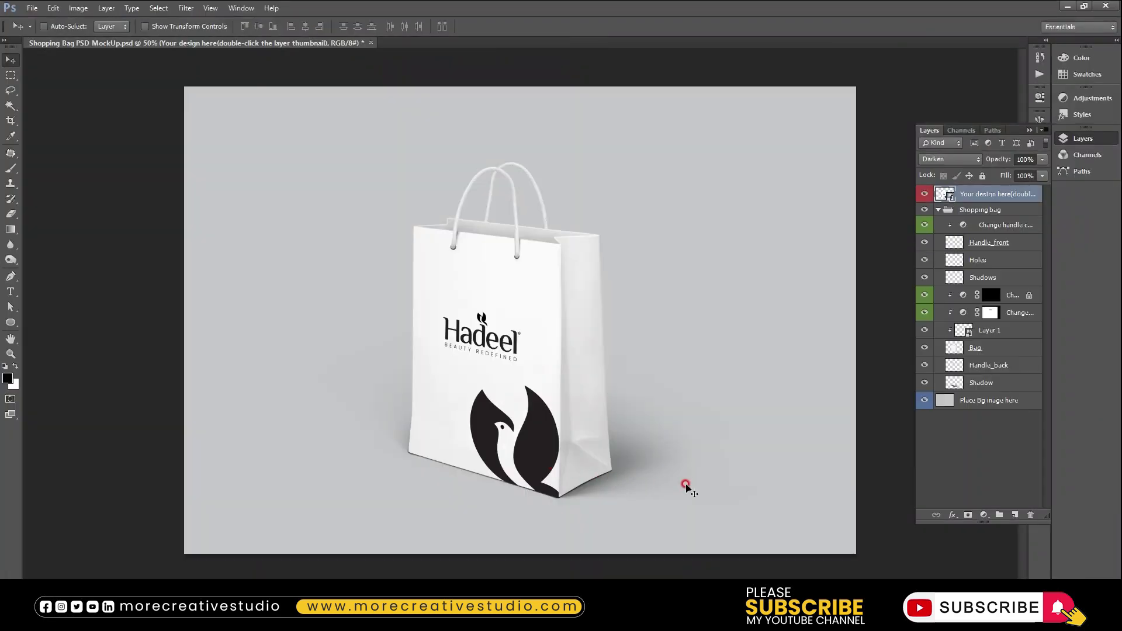
key(ctrl+s)
key(ctrl+shift+s)
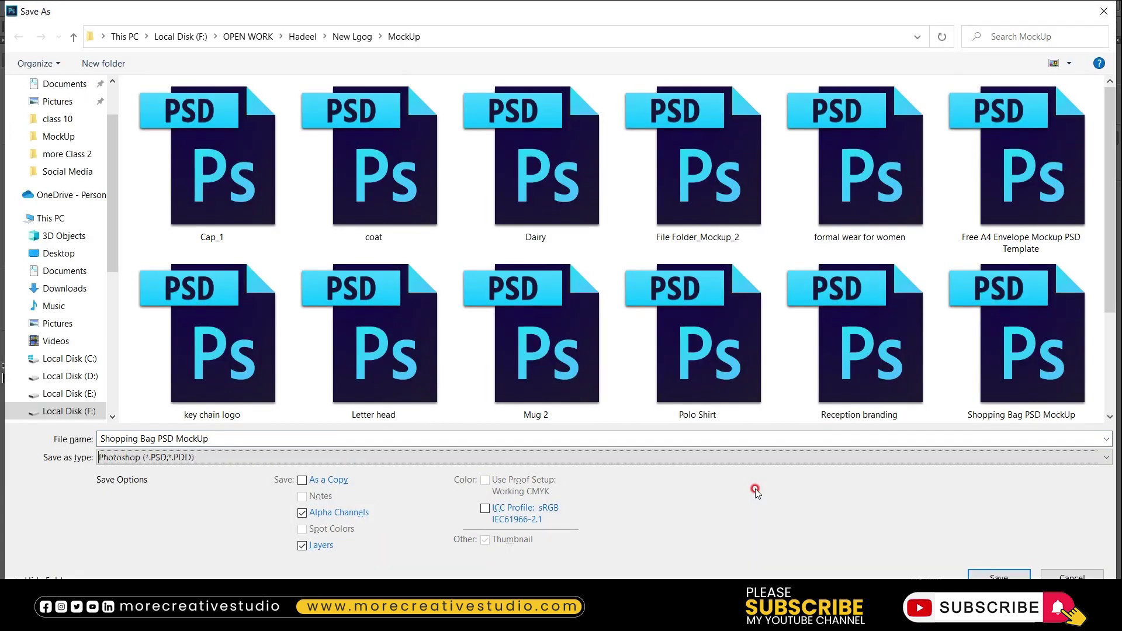
key(Return)
key(Return)
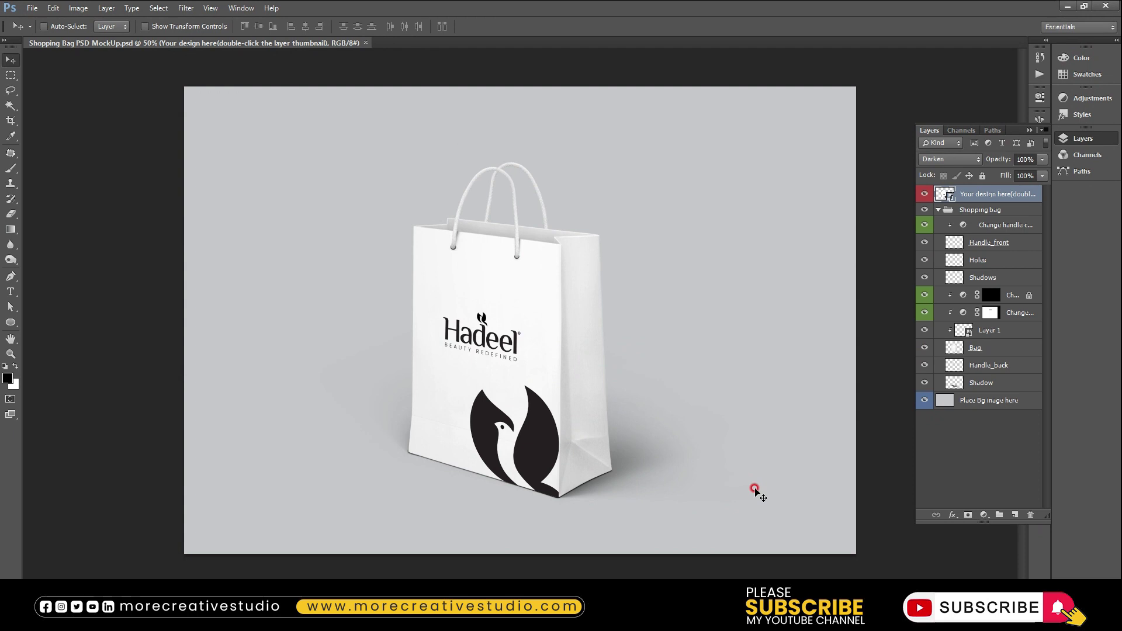
Close the shopping bag mockup and pick VISITING CARD MOCKUP 2 to open.
key(ctrl+w)
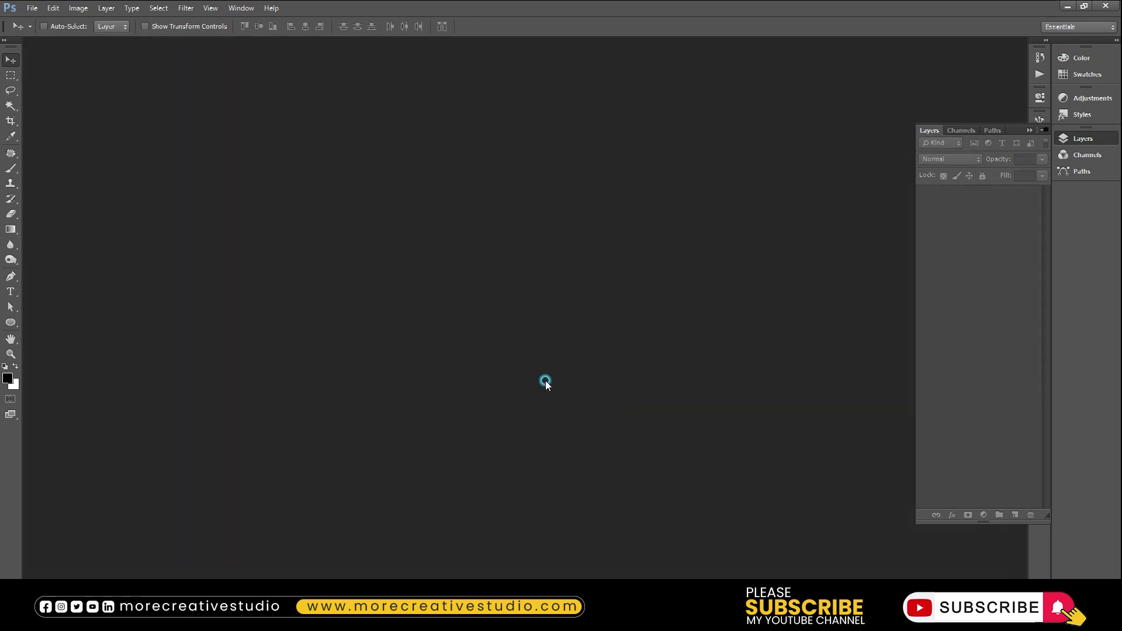
double_click(548, 388)
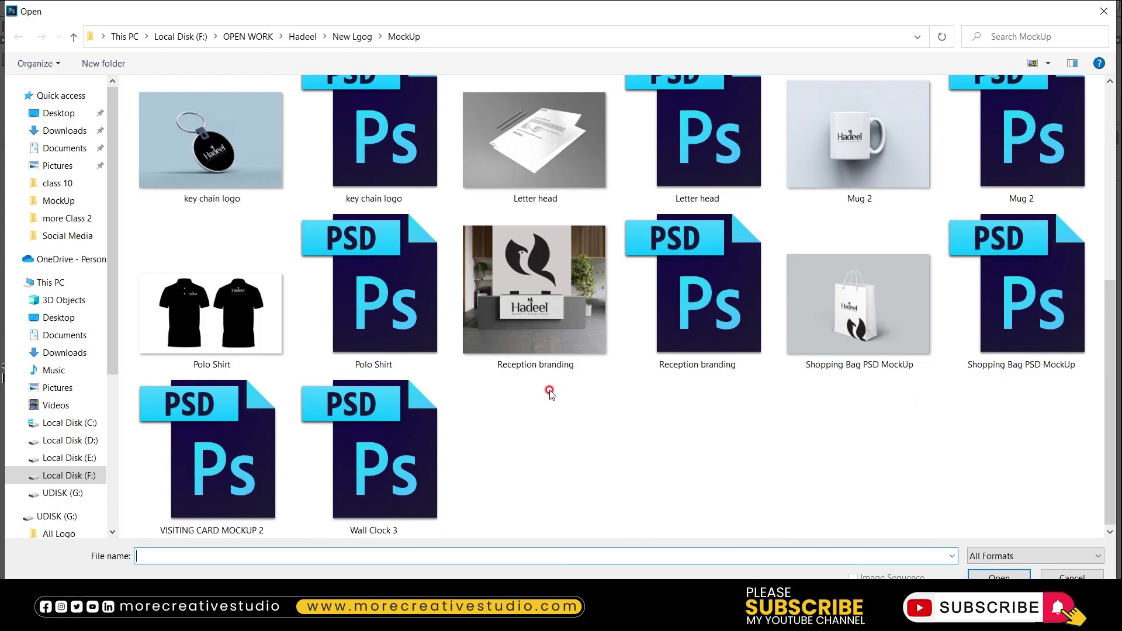
click(261, 478)
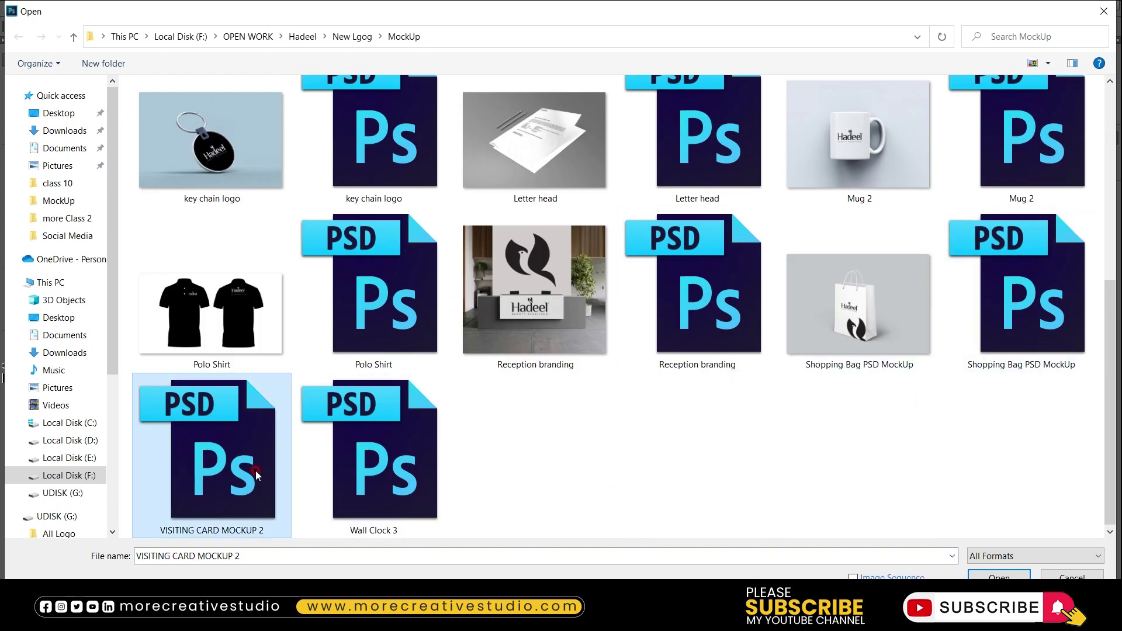
Open VISITING CARD MOCKUP 2's card stack contents and copy the Hadeel visiting card design.
double_click(255, 471)
double_click(954, 246)
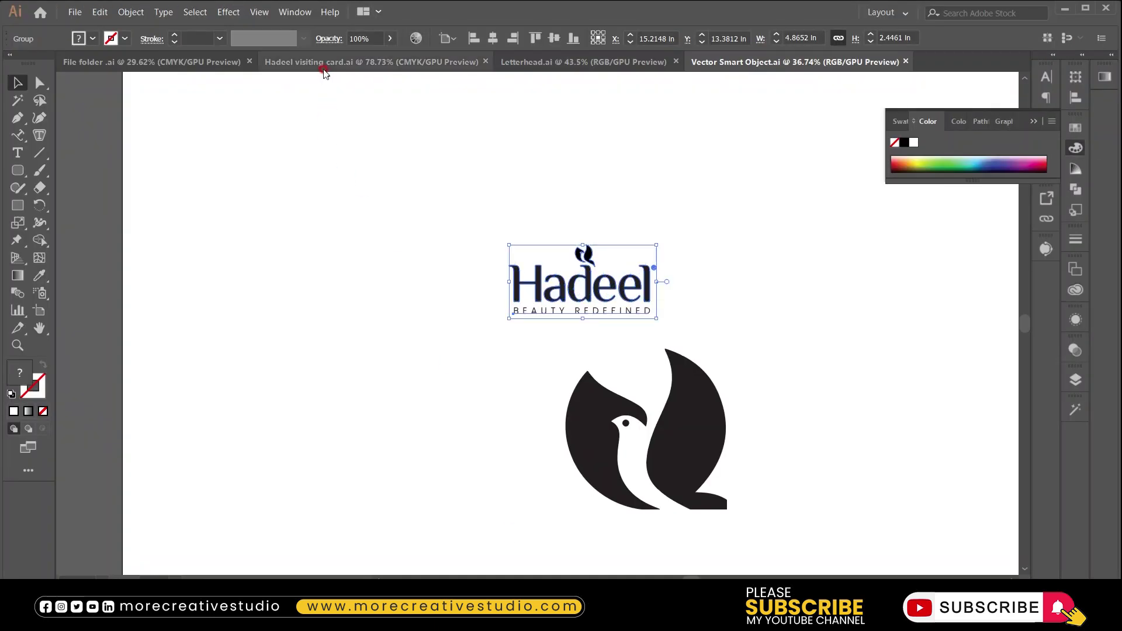
click(350, 61)
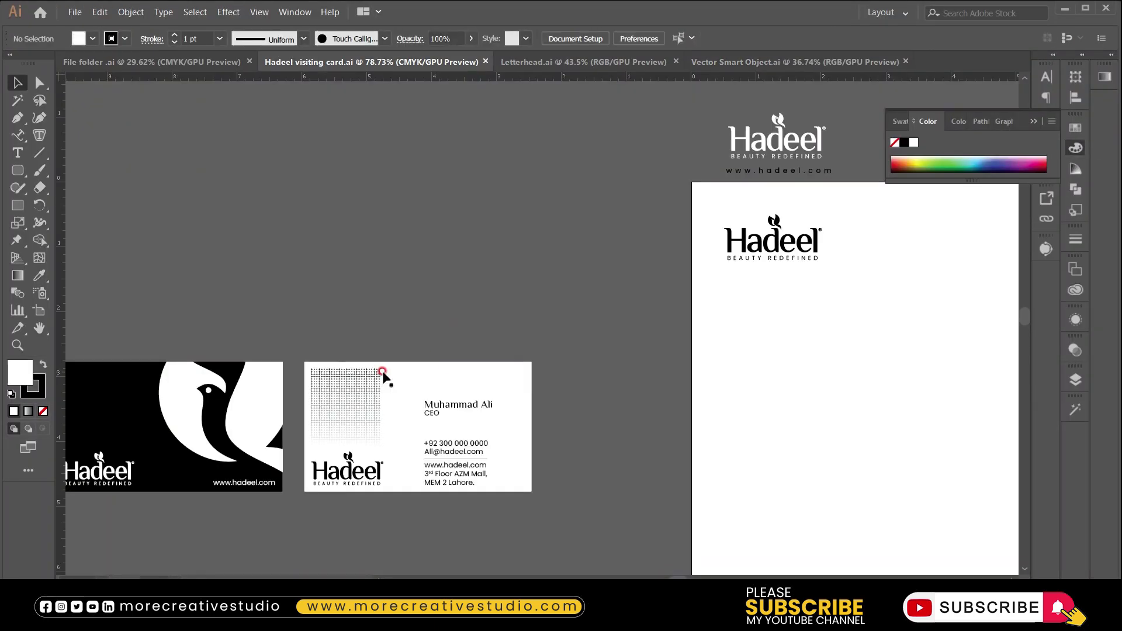
drag(326, 356, 513, 526)
drag(508, 485, 517, 569)
key(alt+Tab)
Scale the pasted card design to fill the canvas, then save and close the contents.
click(592, 471)
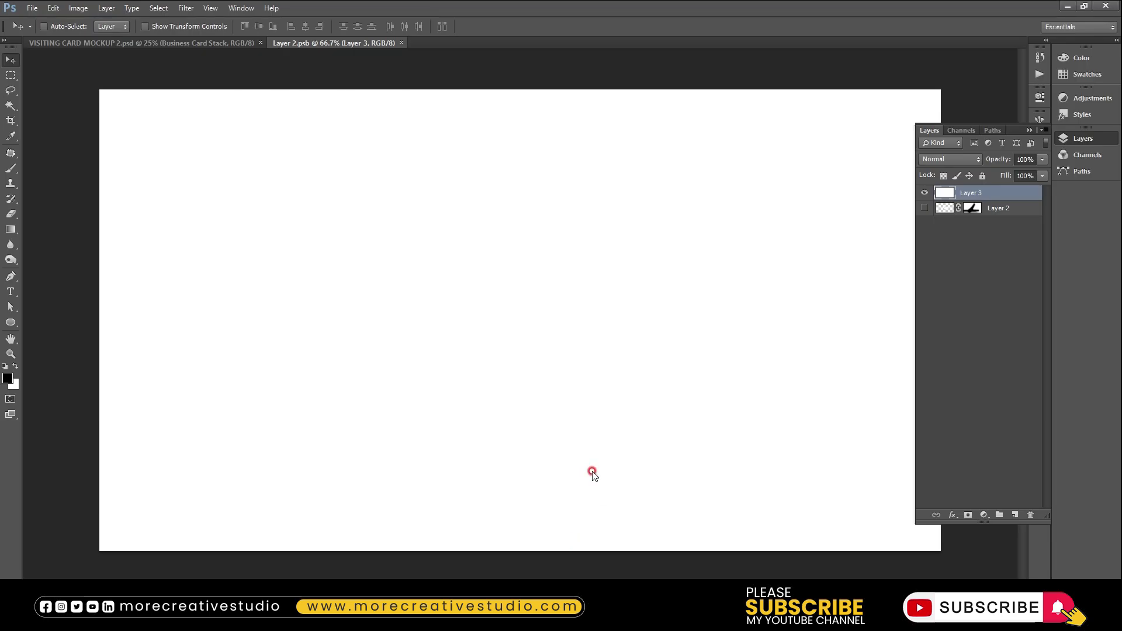
mouse_move(592, 471)
mouse_down()
mouse_move(173, 117)
mouse_move(927, 533)
mouse_up()
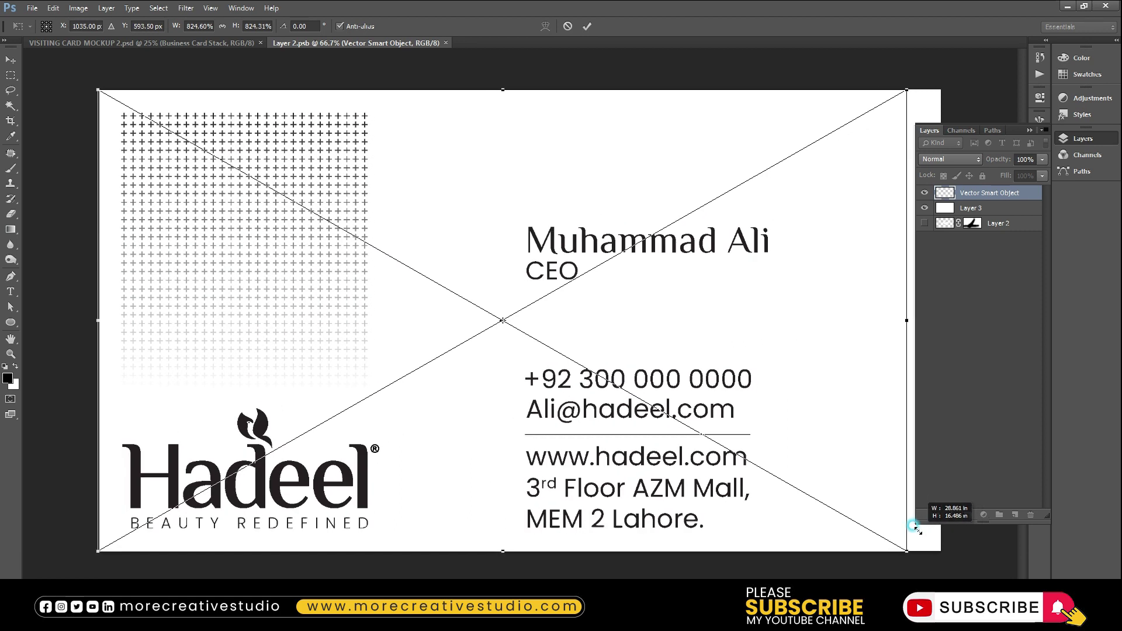
double_click(667, 454)
key(ctrl+s)
key(ctrl+w)
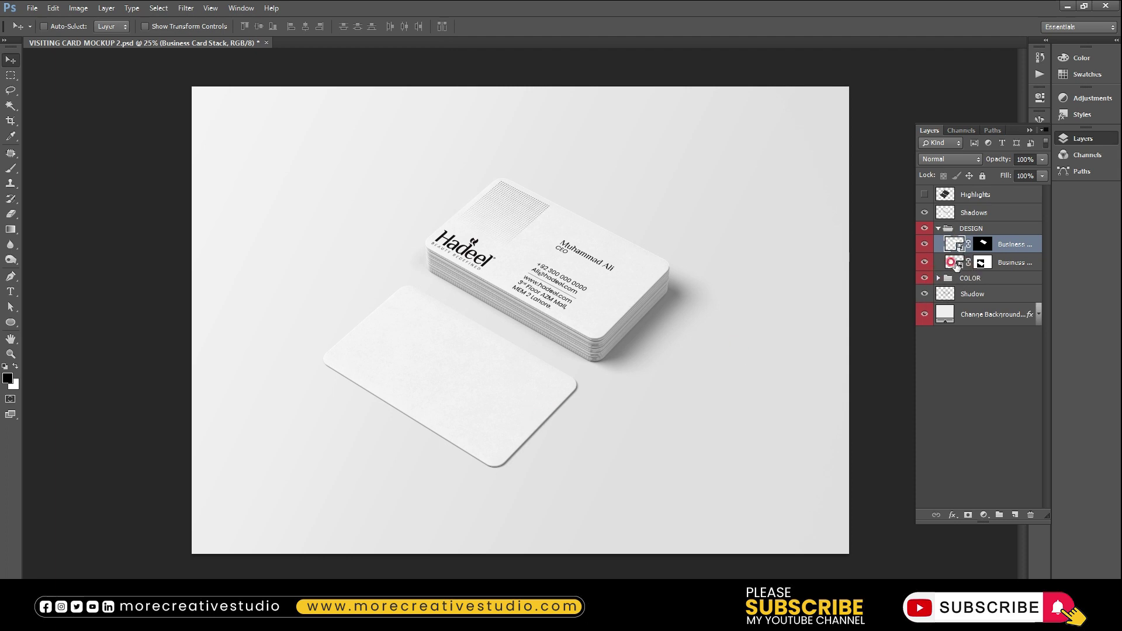
Open the loose business card layer's design contents as Layer 211.psb.
click(959, 263)
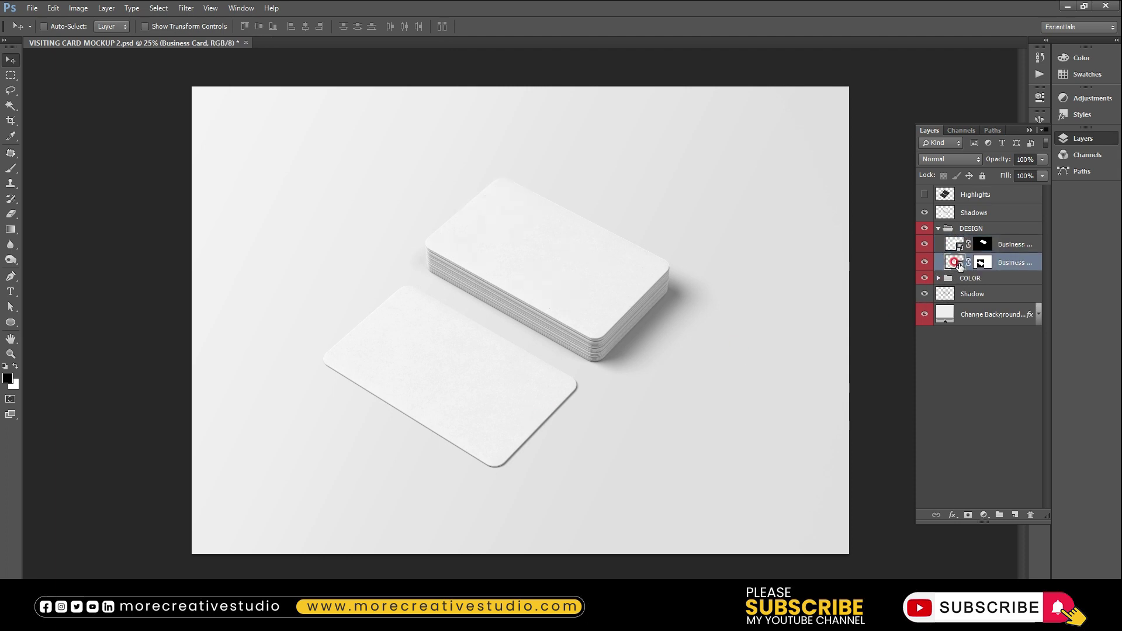
double_click(959, 246)
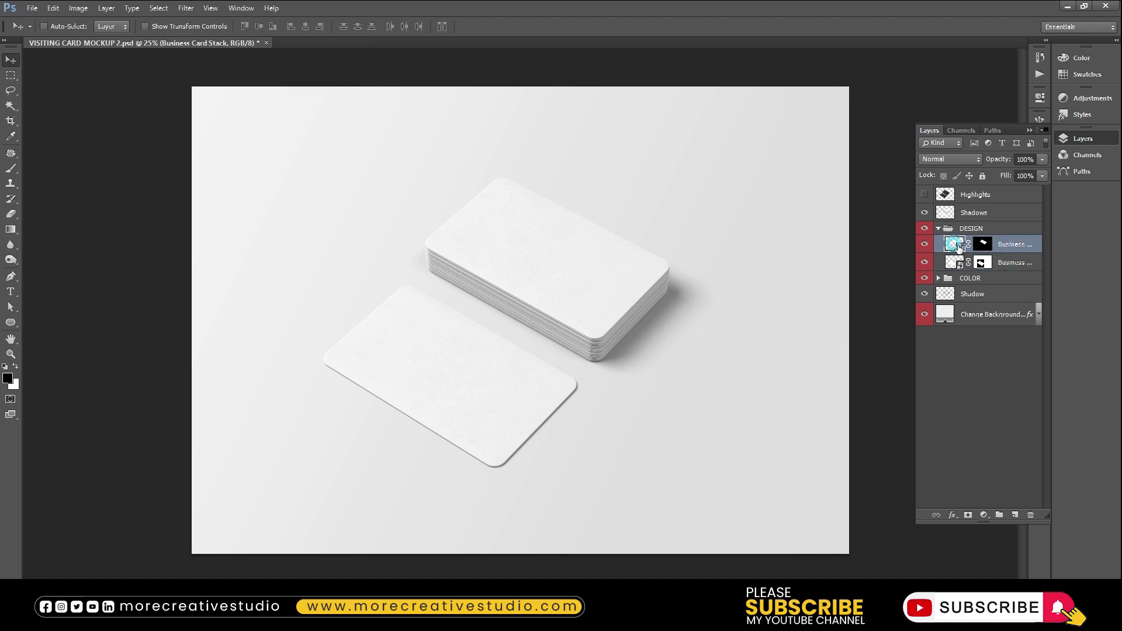
key(ctrl+w)
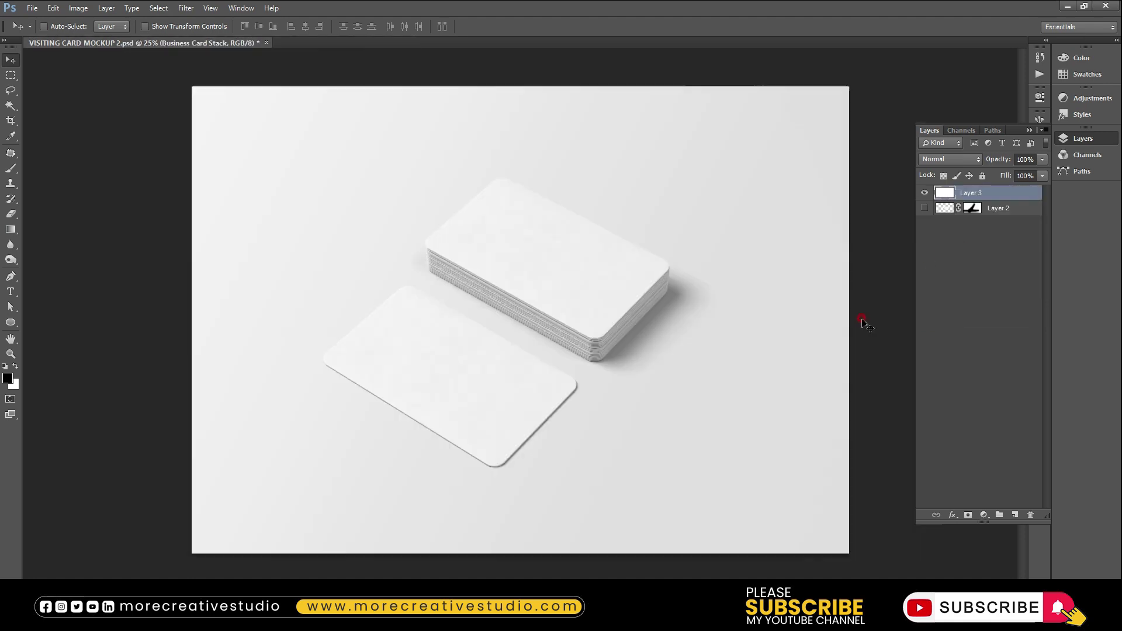
double_click(959, 263)
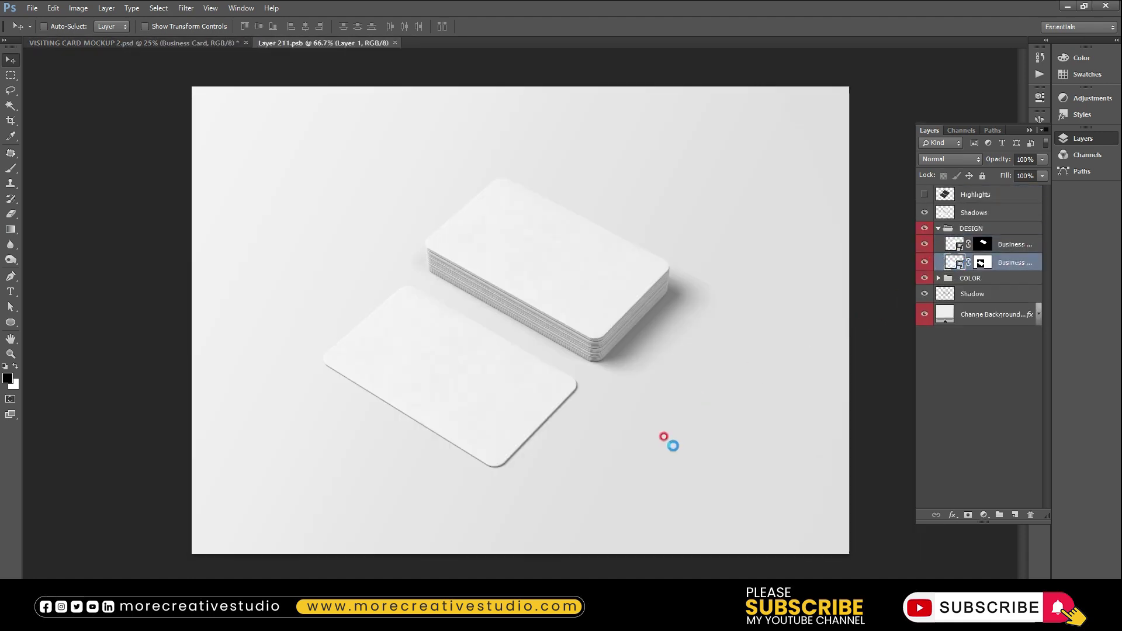
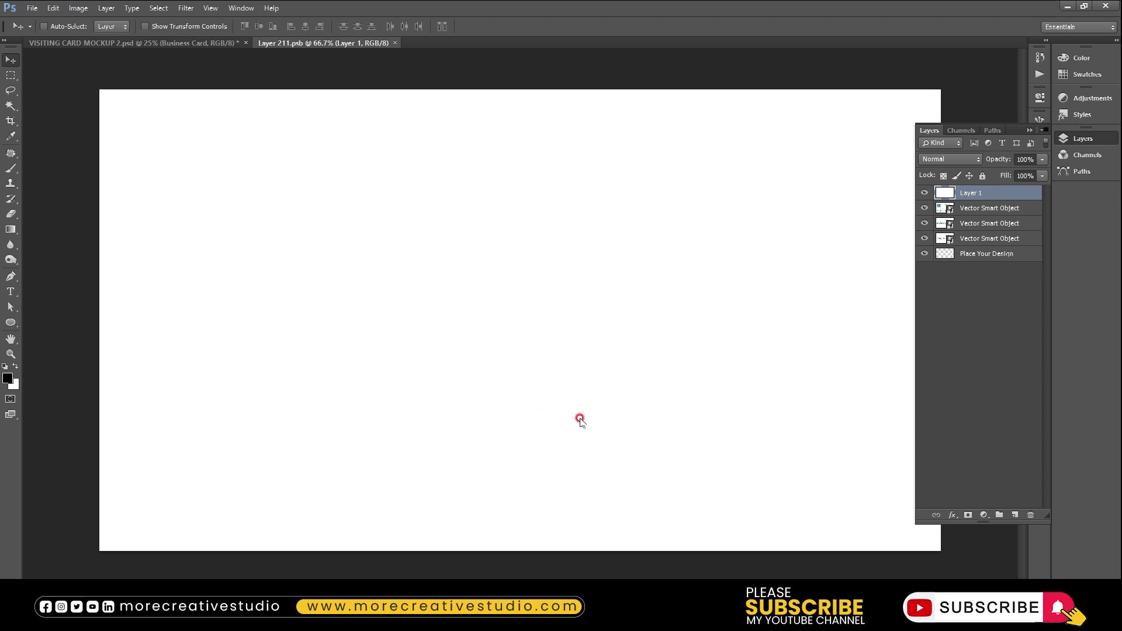
Paste the white Hadeel card design and enlarge it to fill the canvas.
key(ctrl+v)
mouse_move(476, 395)
mouse_down()
mouse_move(224, 184)
mouse_move(175, 121)
mouse_up()
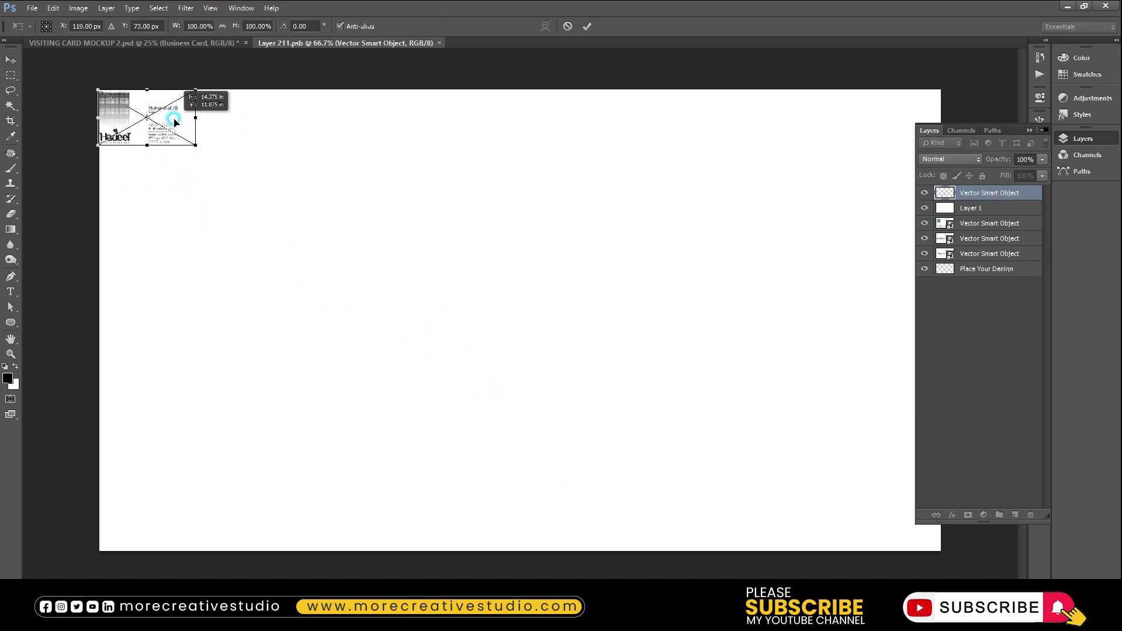
mouse_move(195, 145)
mouse_down()
mouse_move(707, 493)
mouse_move(894, 585)
mouse_up()
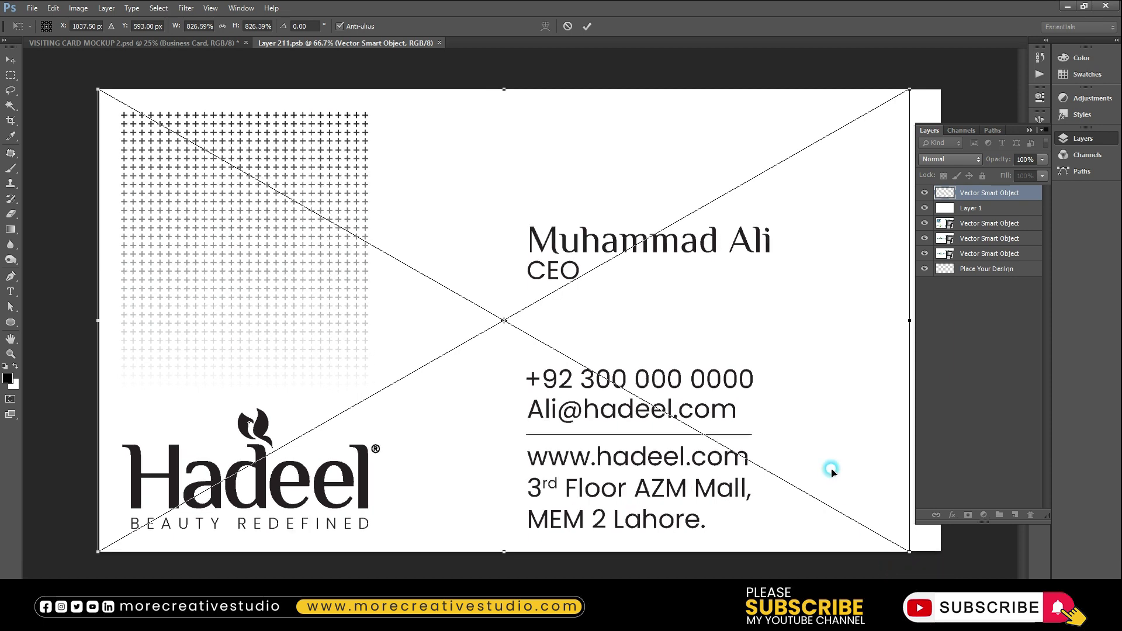
Save and close the front card design, then open the card stack's smart object.
key(ctrl+s)
key(ctrl+w)
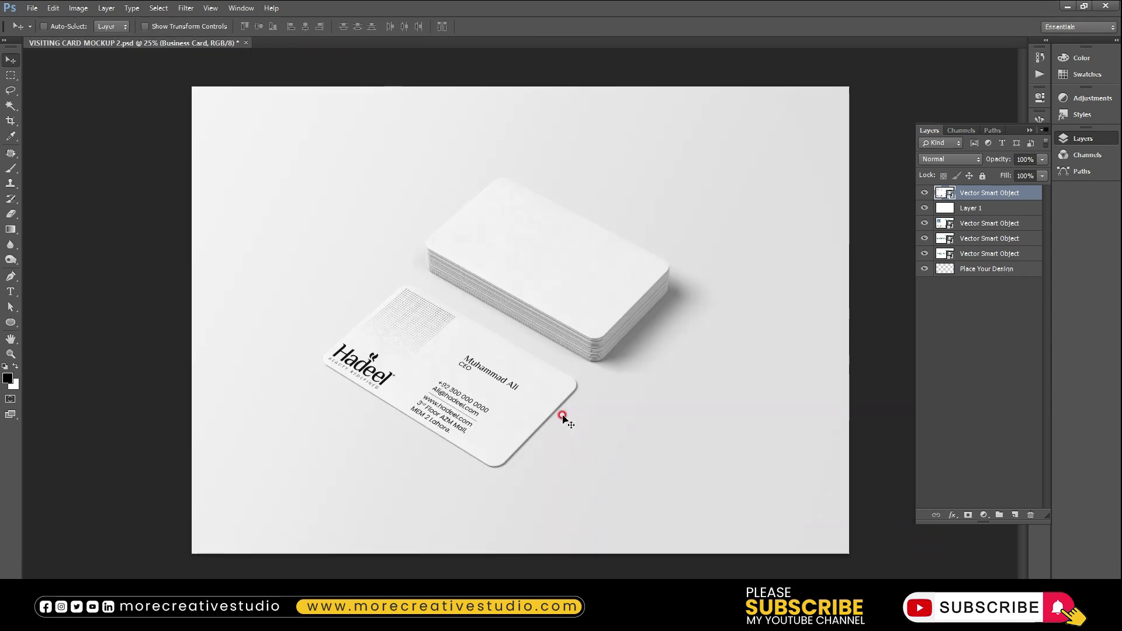
double_click(956, 245)
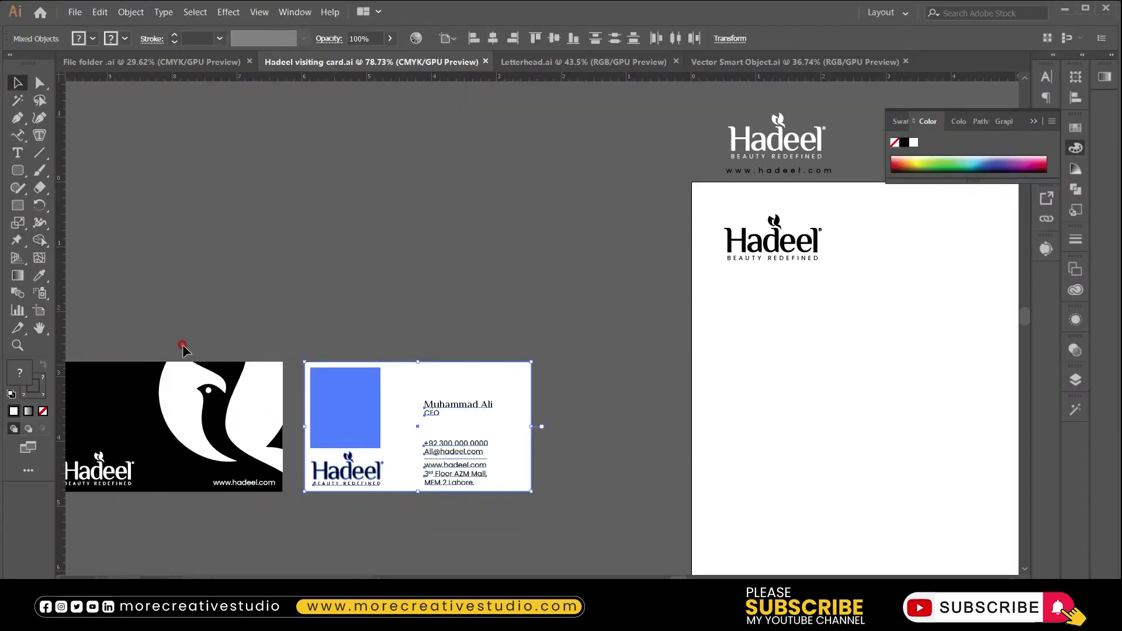
drag(215, 417, 292, 522)
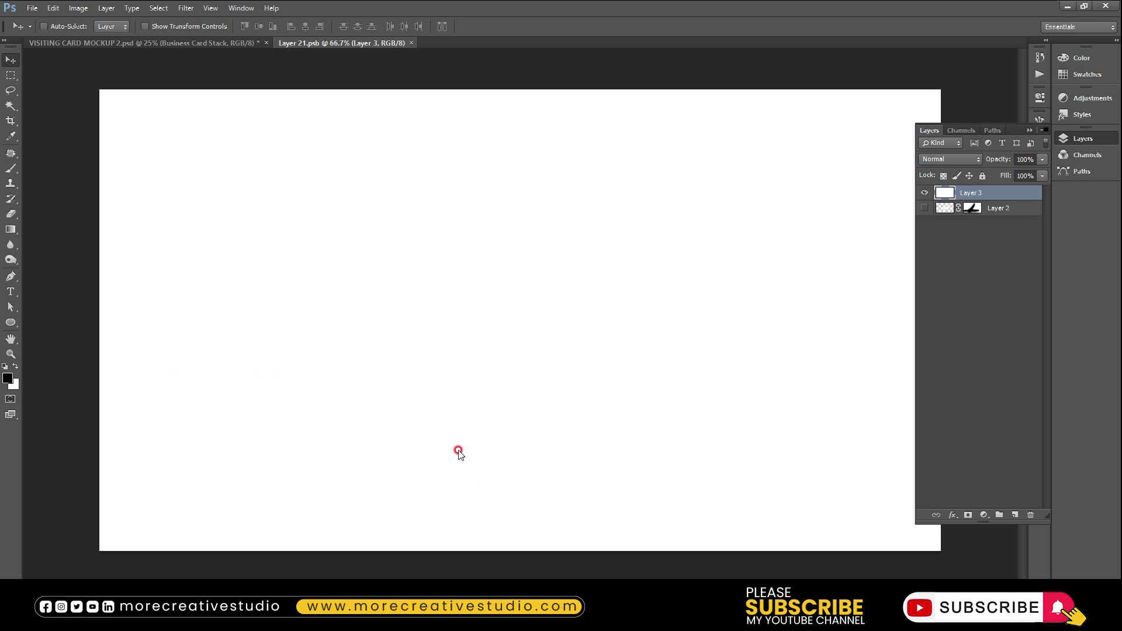
Drop the black bird card design onto the stack and scale it to cover the canvas.
drag(459, 453, 456, 370)
mouse_move(591, 468)
mouse_down()
mouse_move(830, 530)
mouse_move(715, 317)
mouse_up()
key(ctrl+minus)
drag(687, 407, 761, 460)
drag(762, 143, 788, 114)
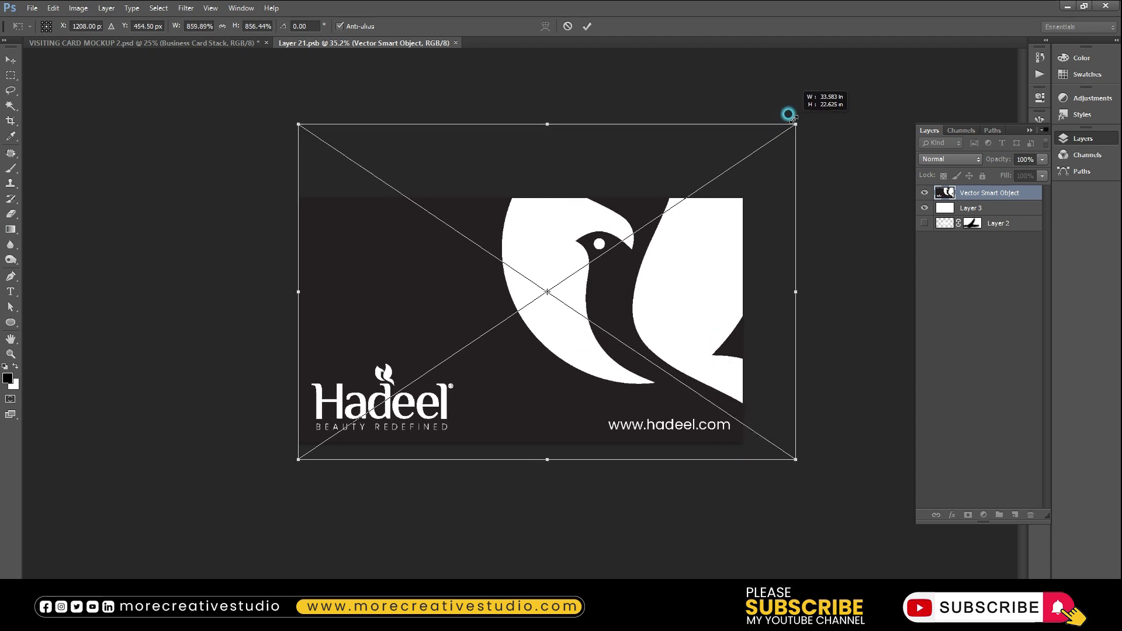
key(Return)
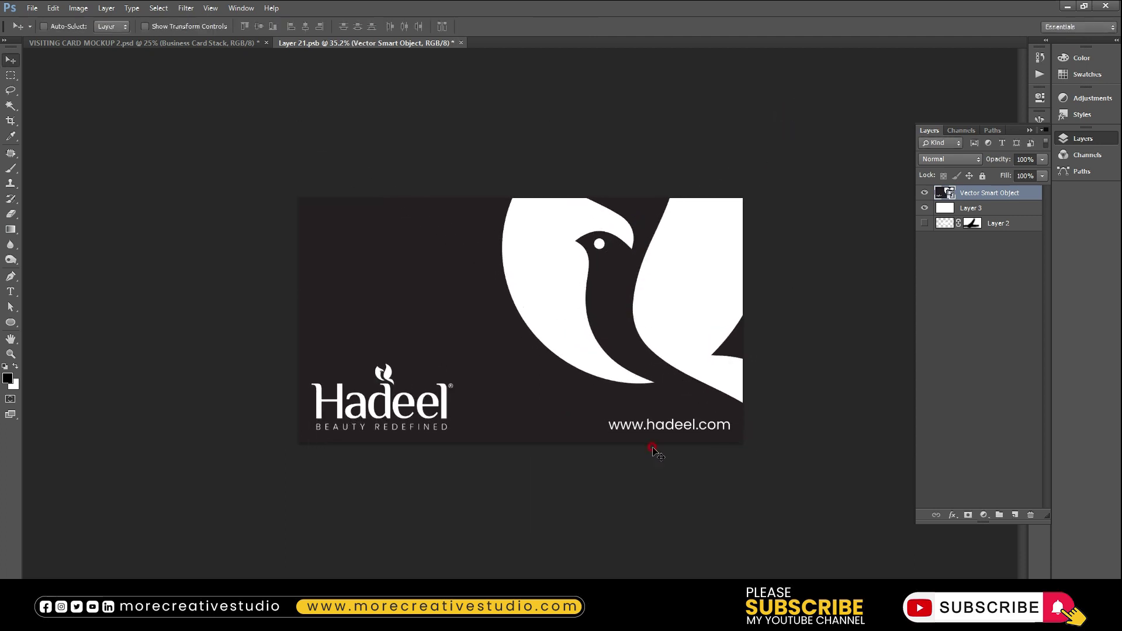
Save and close the card stack design, then save the business card mockup.
key(ctrl+s)
key(ctrl+w)
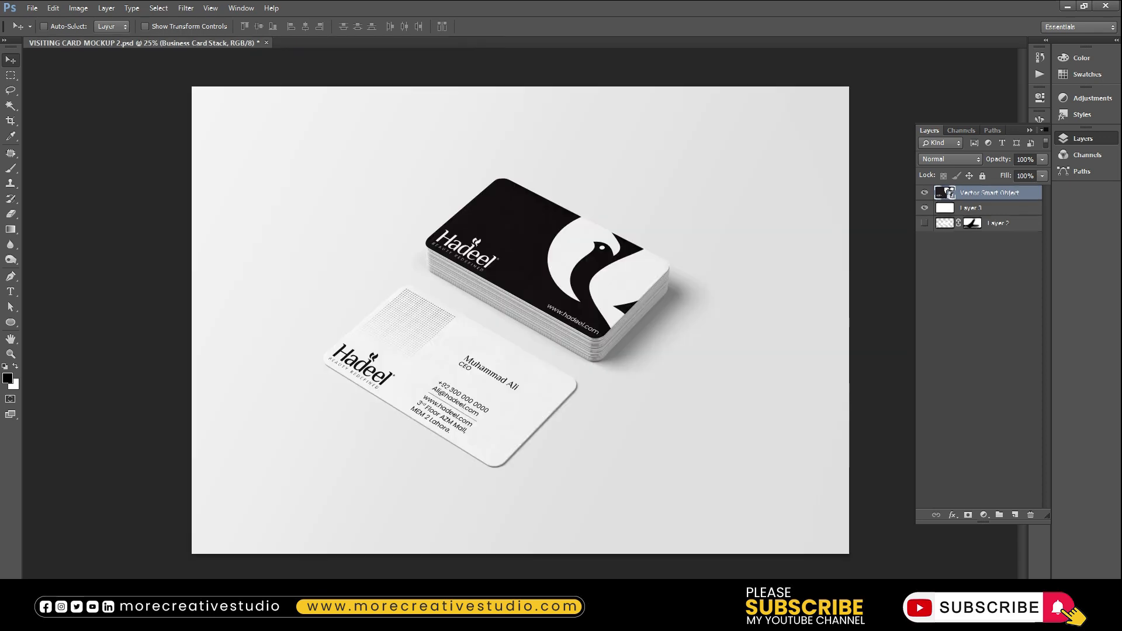
key(ctrl+s)
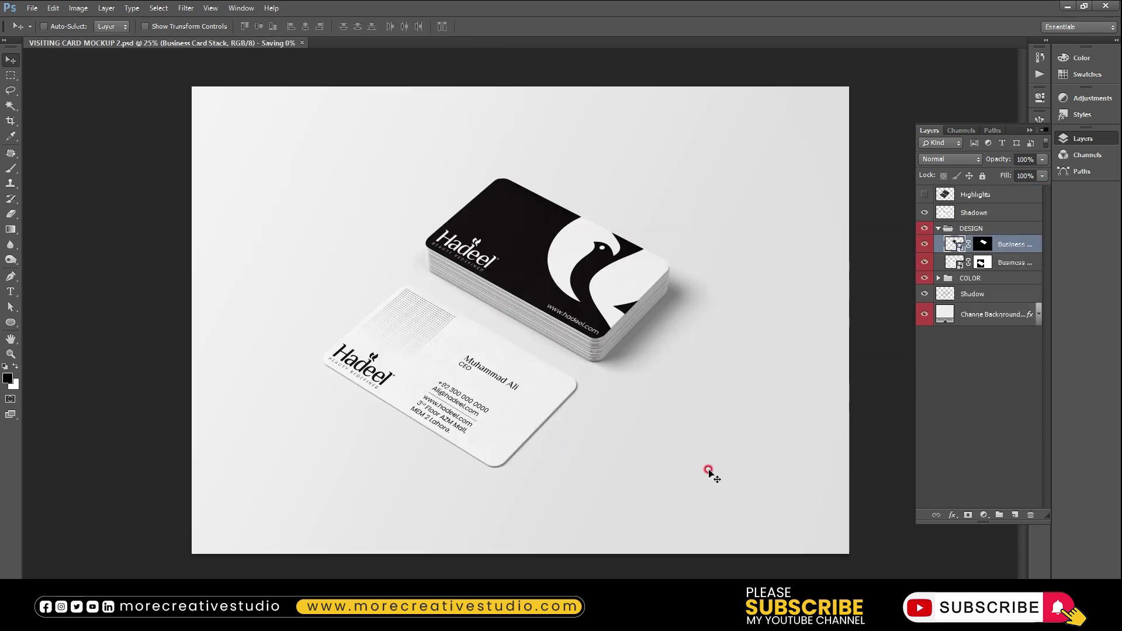
key(Return)
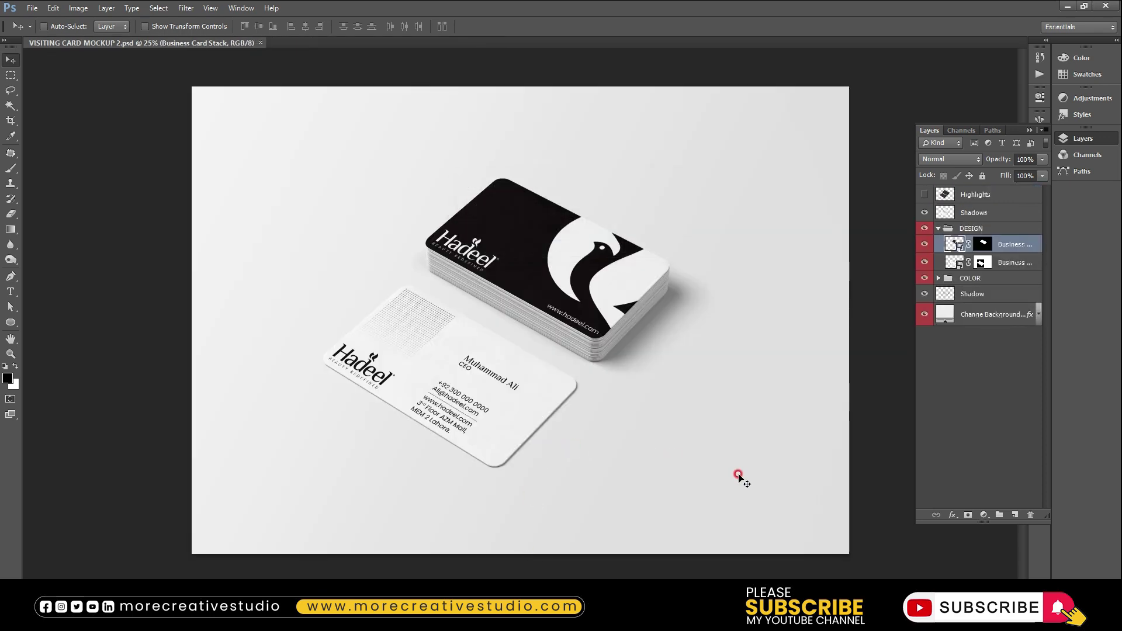
Save the mockup as a JPEG and close it.
key(ctrl+shift+s)
key(Tab)
key(j)
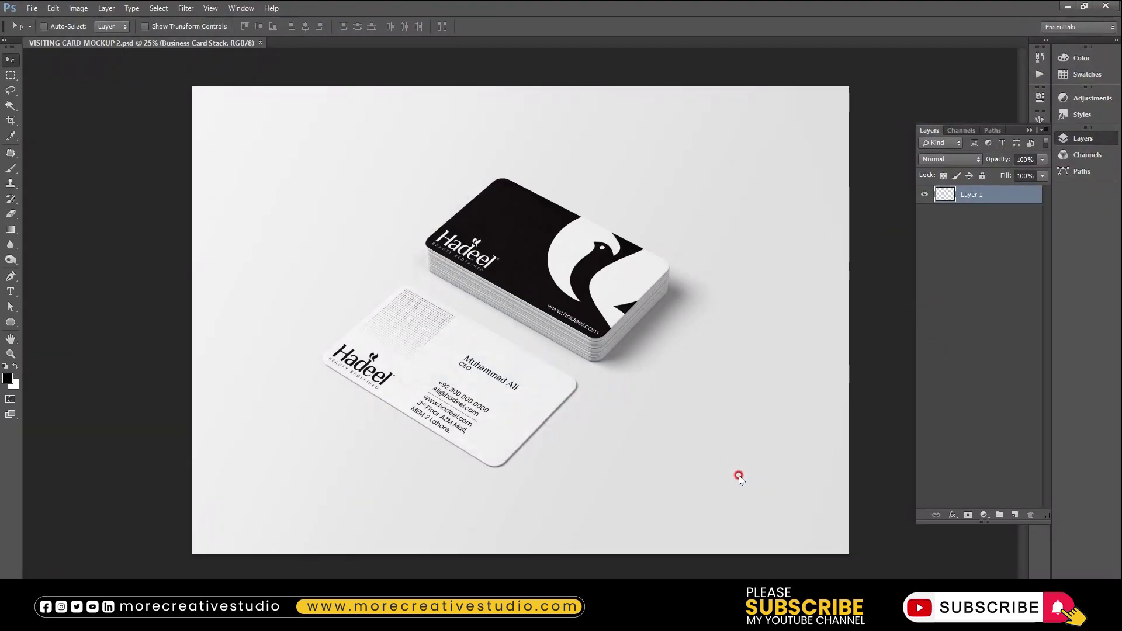
key(ctrl+w)
Browse to the MockUp folder and open Wall Clock 3.psd.
double_click(565, 394)
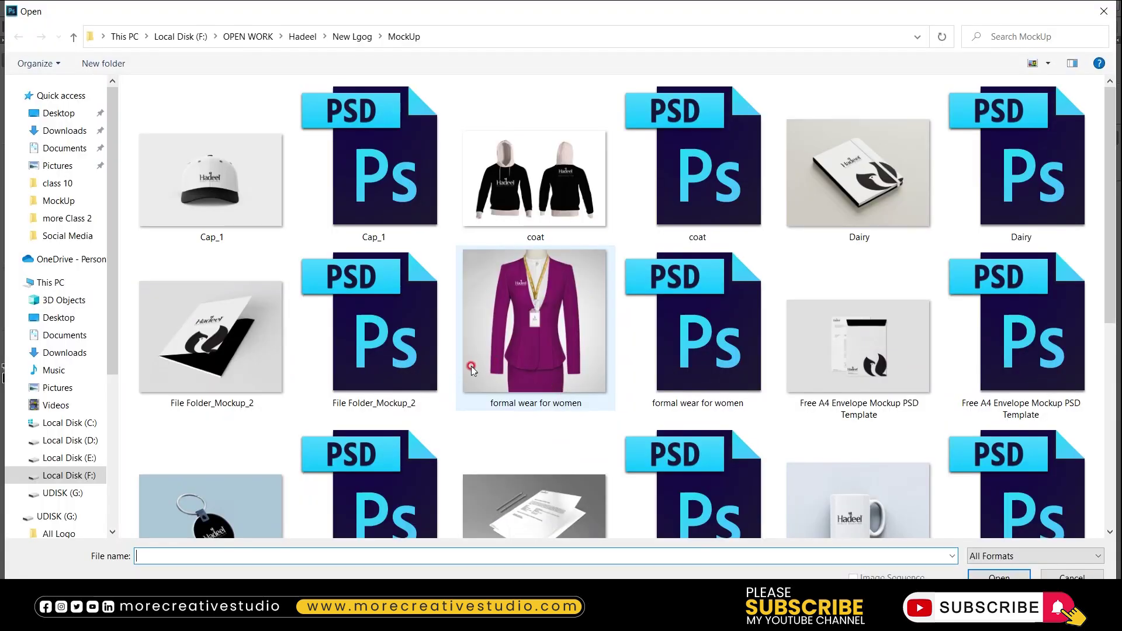
scroll(472, 370, down, 5)
click(409, 447)
double_click(560, 480)
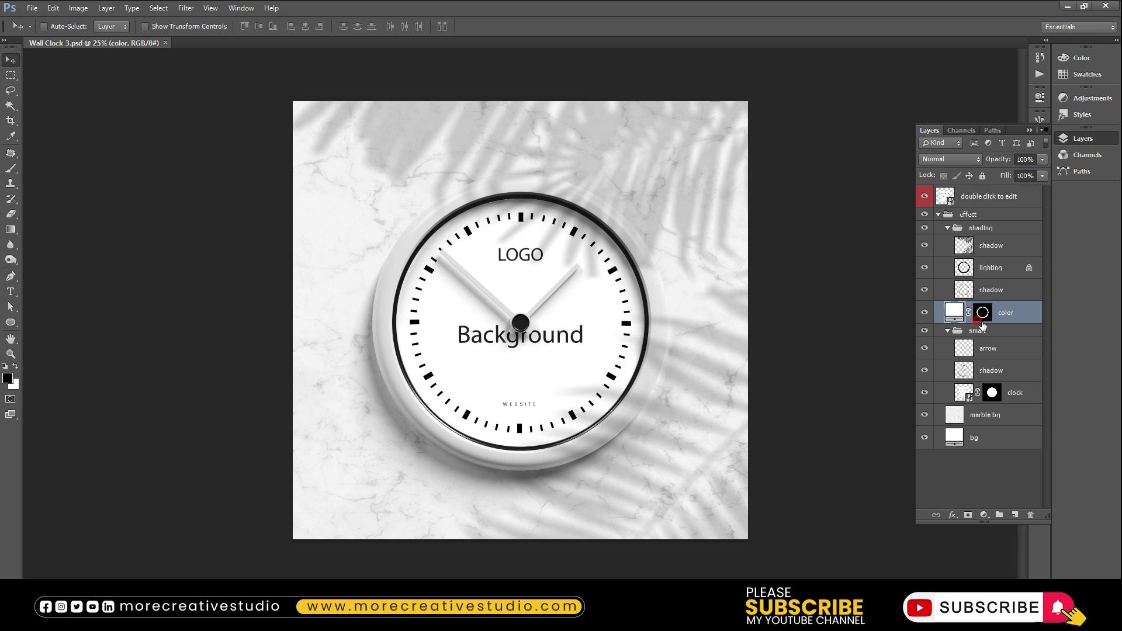
Fill the clock rim black and open the clock face smart object.
key(alt+BackSpace)
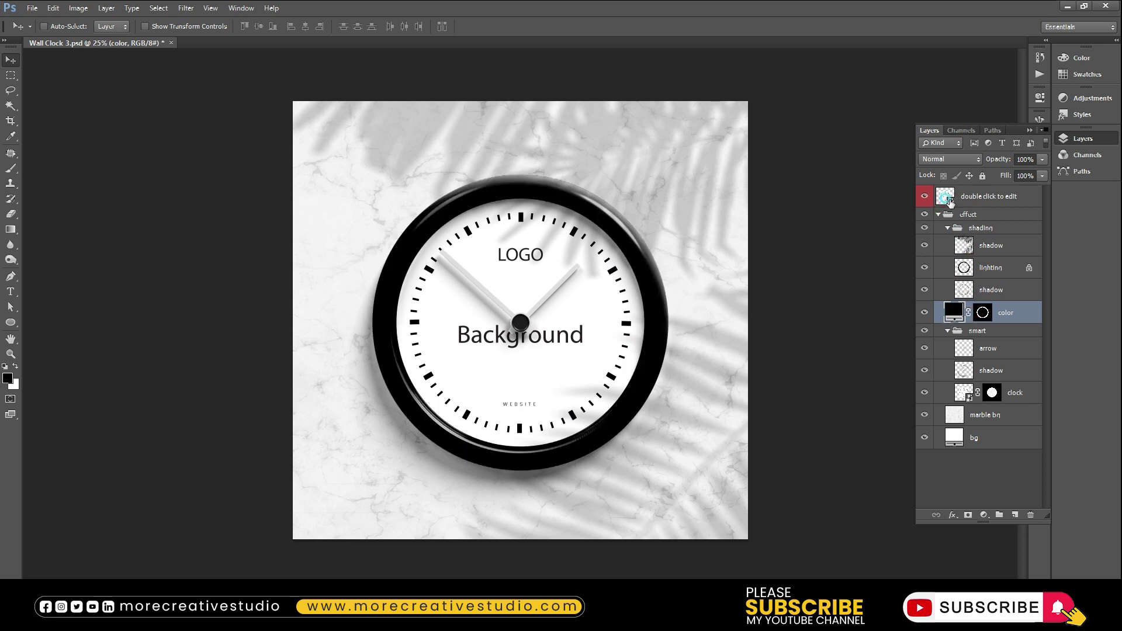
click(962, 199)
double_click(582, 334)
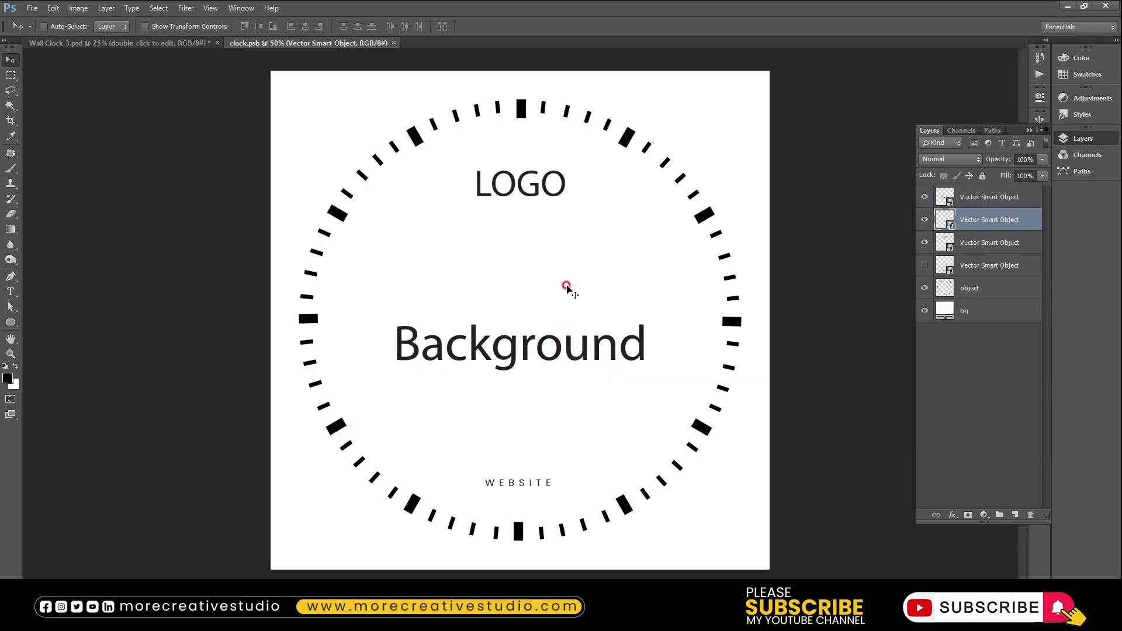
Delete the LOGO placeholder text and drag the Hadeel logo into the clock design.
ctrl+click(550, 195)
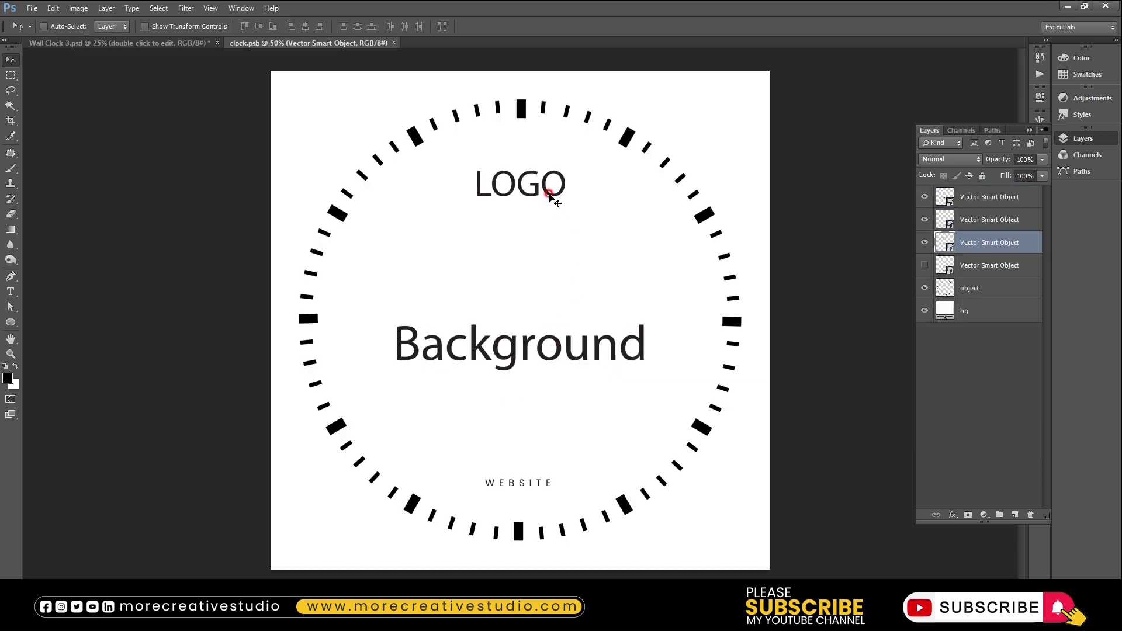
key(Delete)
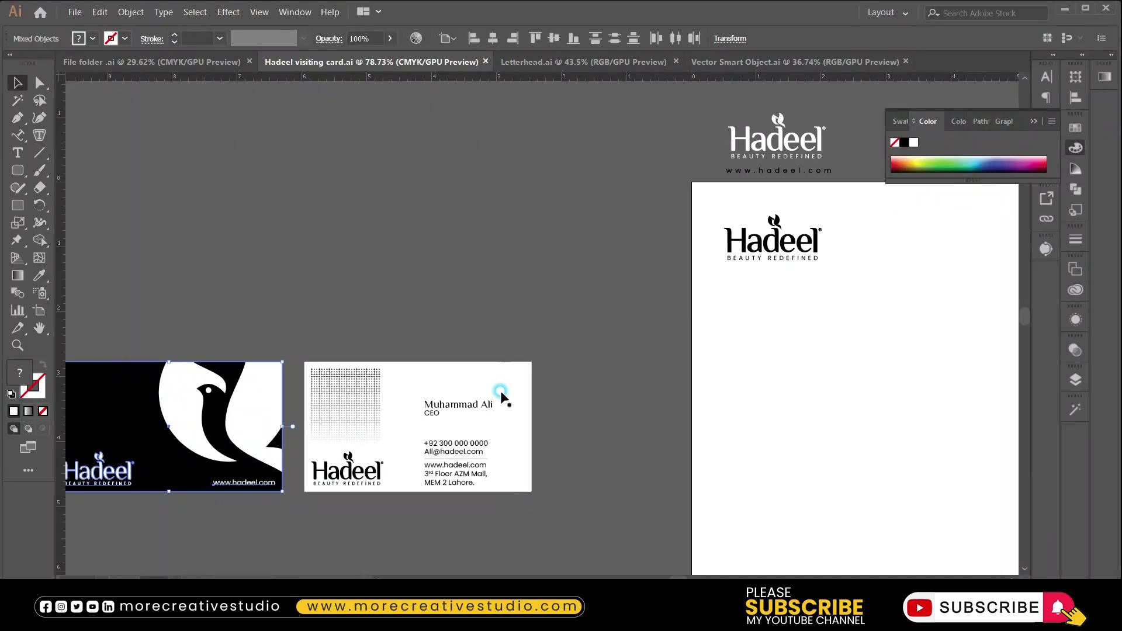
drag(772, 242, 701, 402)
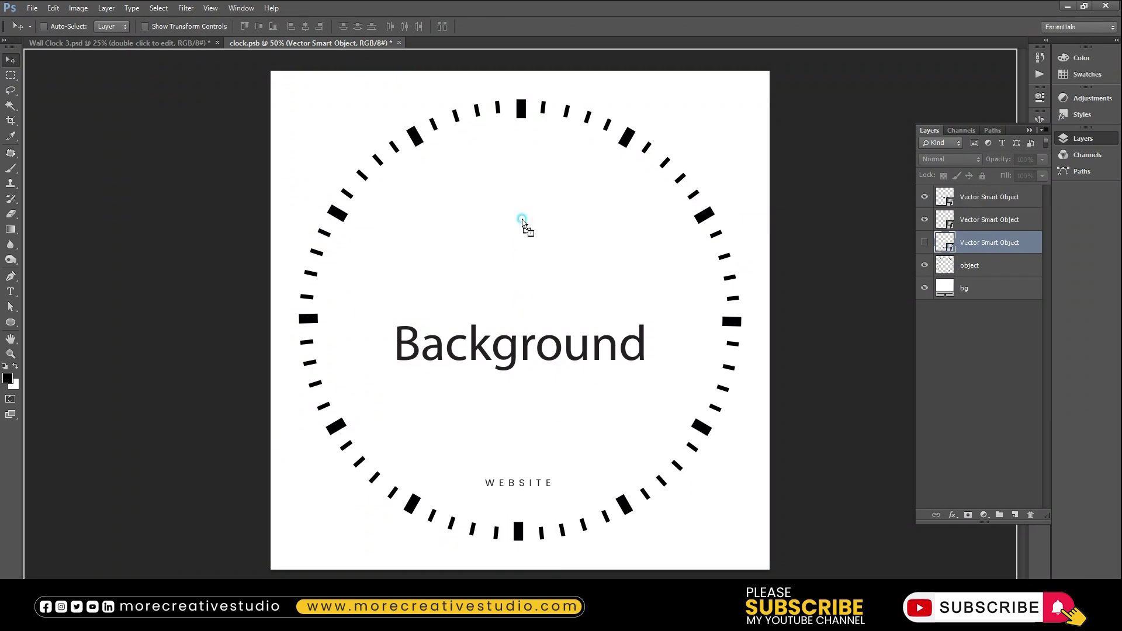
mouse_move(522, 221)
mouse_down()
mouse_move(533, 234)
mouse_move(558, 185)
mouse_move(569, 191)
mouse_up()
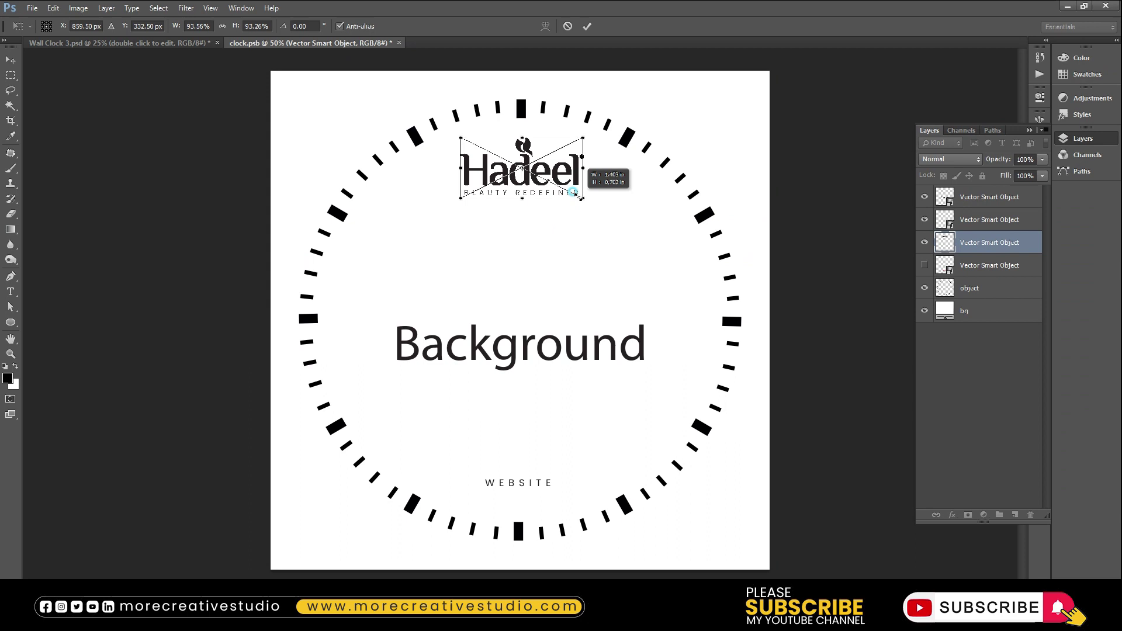
Commit the Hadeel logo's size and centre it horizontally on the clock face.
key(Return)
key(ctrl+a)
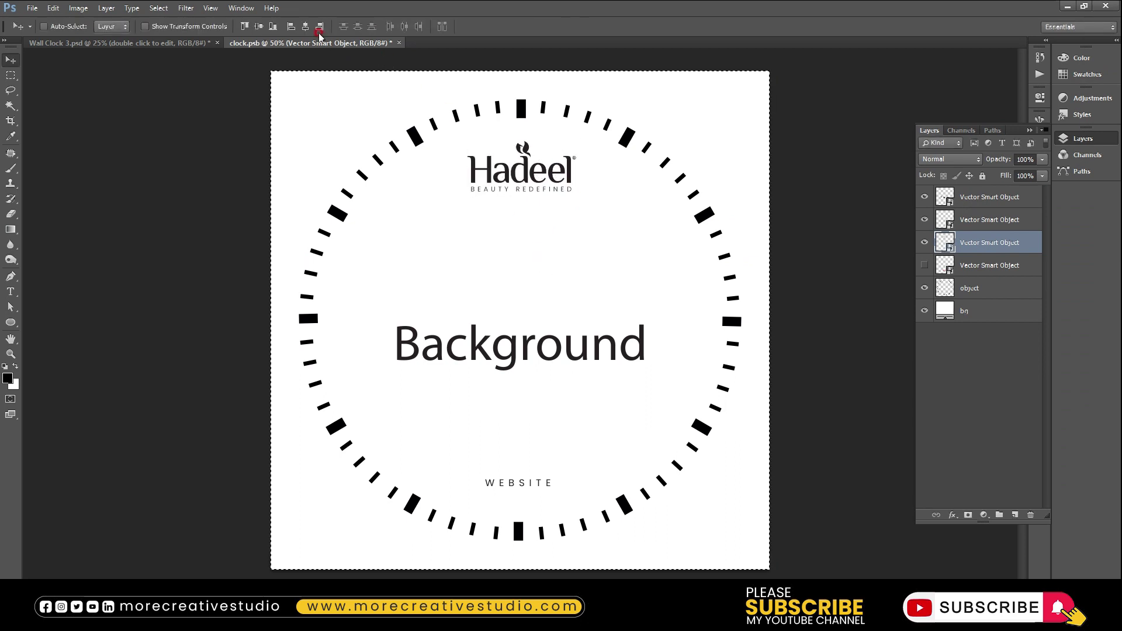
click(306, 27)
key(ctrl+d)
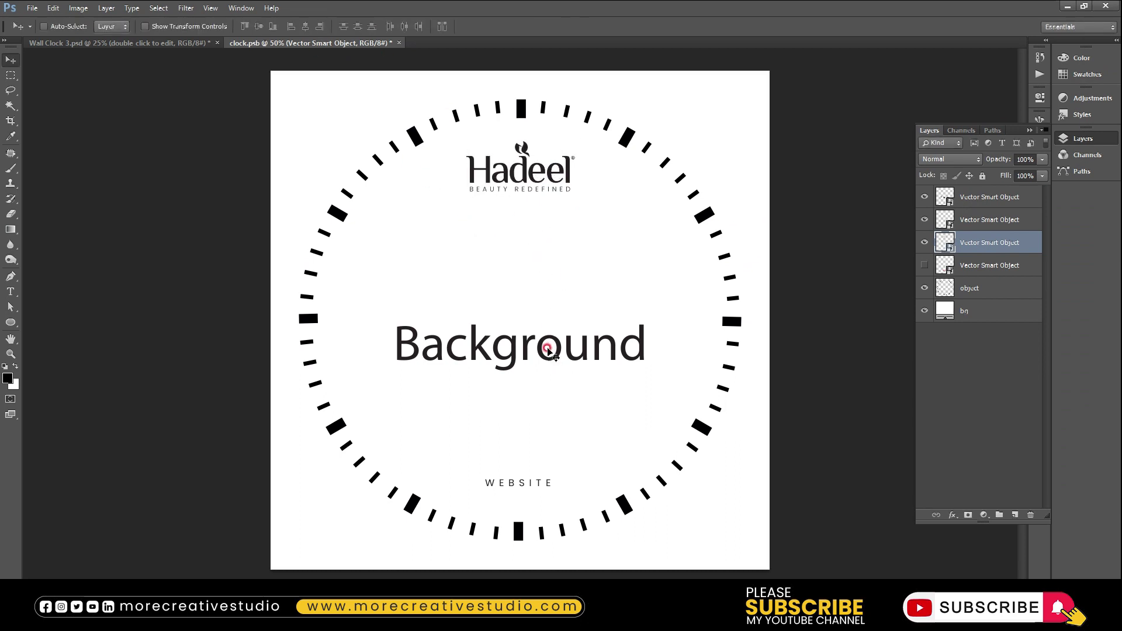
Delete the Background placeholder text and paste in the Hadeel bird symbol.
ctrl+click(542, 358)
key(Delete)
ctrl+click(516, 490)
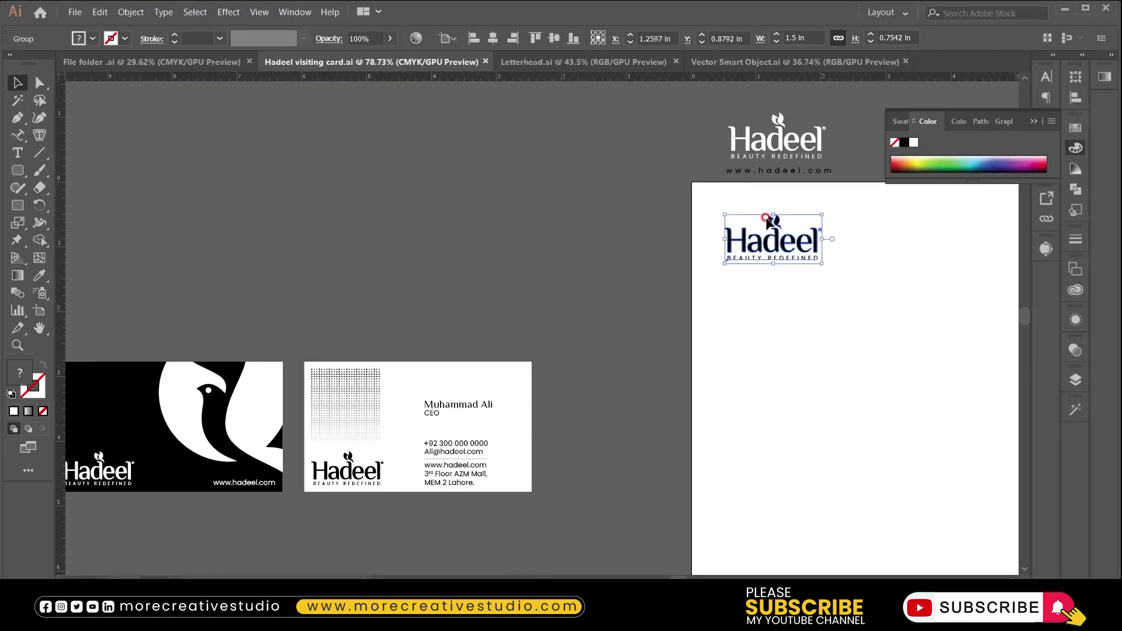
double_click(774, 222)
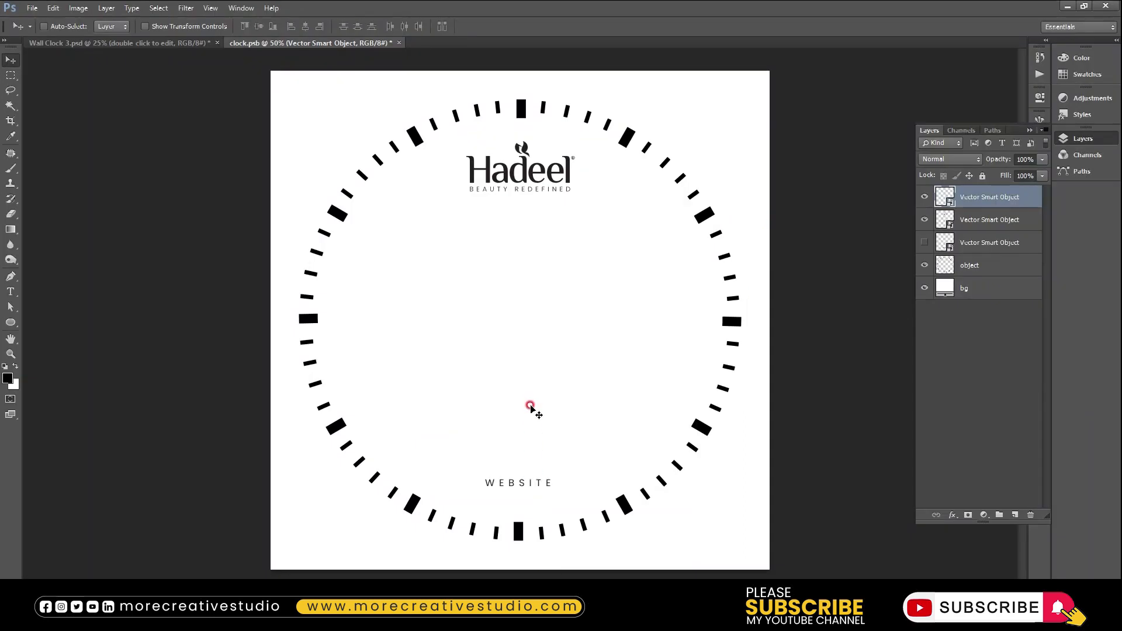
key(ctrl+v)
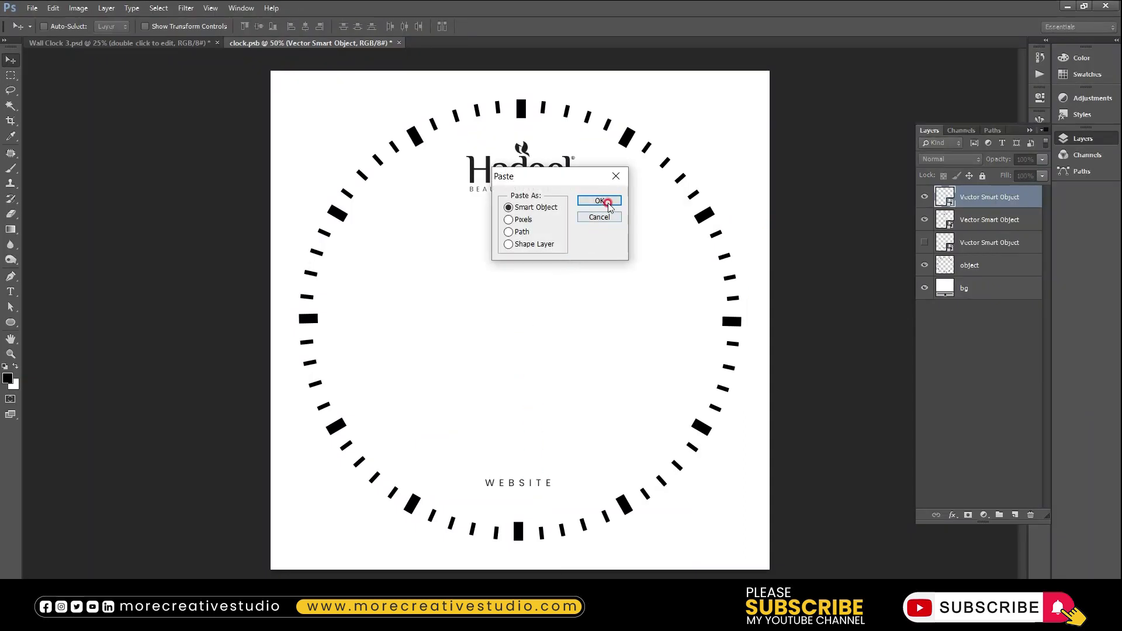
Place the bird symbol as a large centred smart object, then open the WEBSITE layer.
click(603, 200)
mouse_move(530, 330)
mouse_down()
mouse_move(621, 433)
mouse_move(609, 418)
mouse_up()
drag(562, 346, 583, 364)
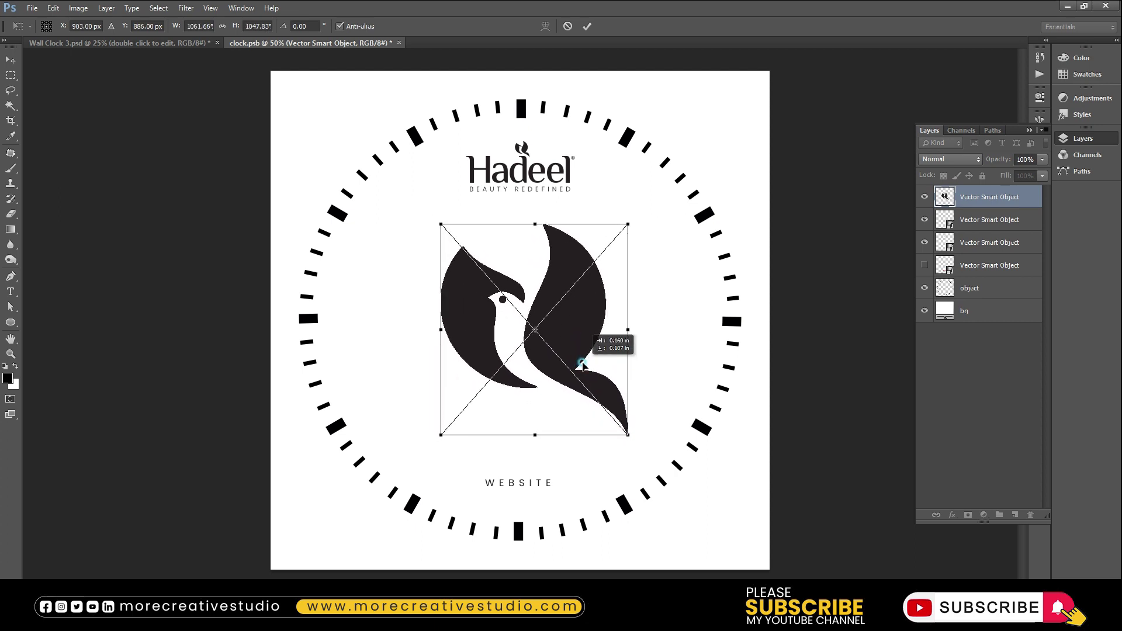
drag(618, 430, 622, 438)
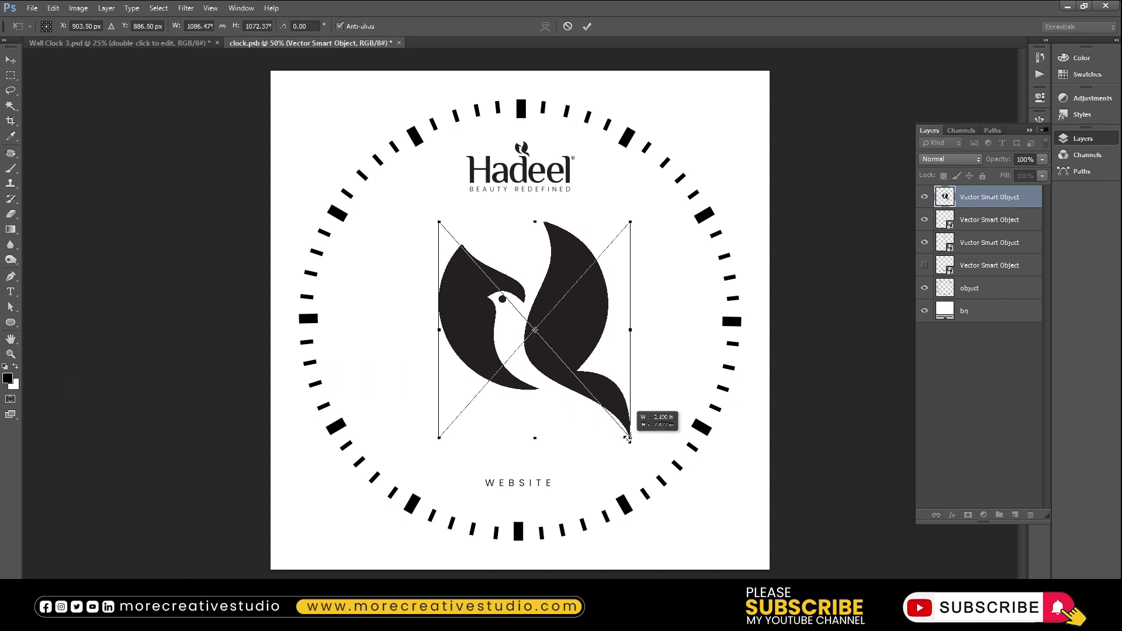
double_click(571, 353)
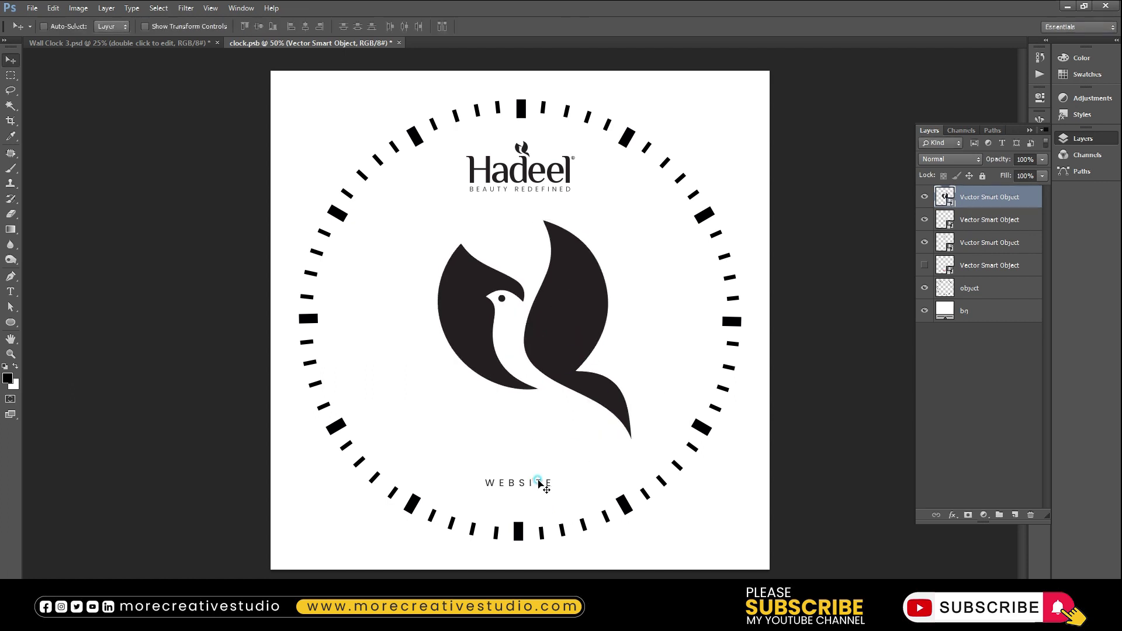
ctrl+click(540, 483)
double_click(945, 221)
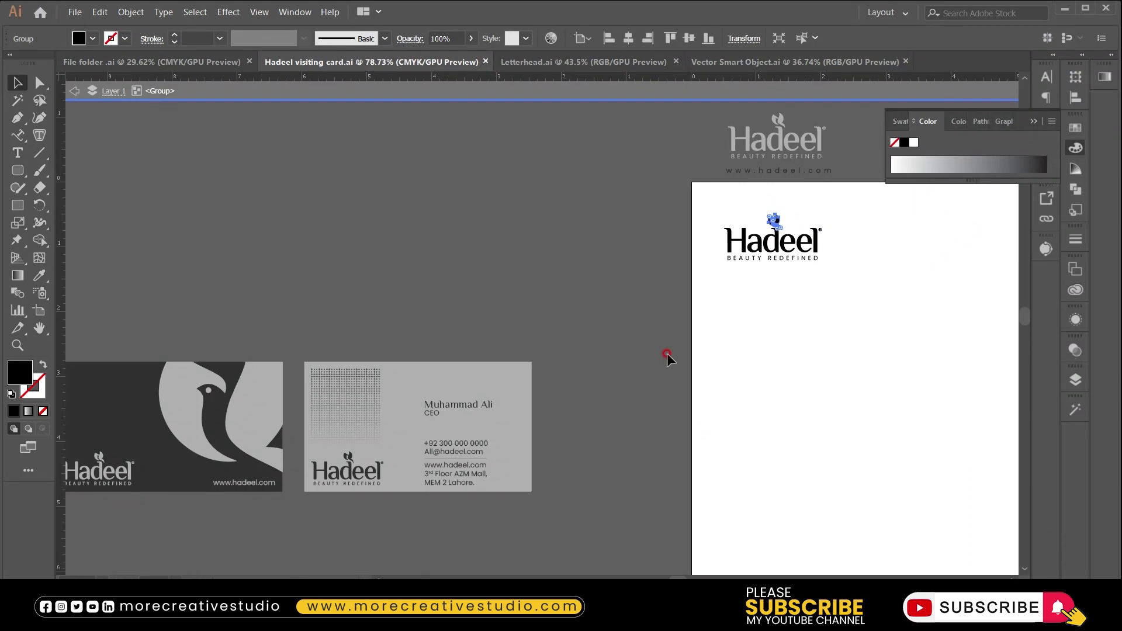
key(ctrl+shift+Tab)
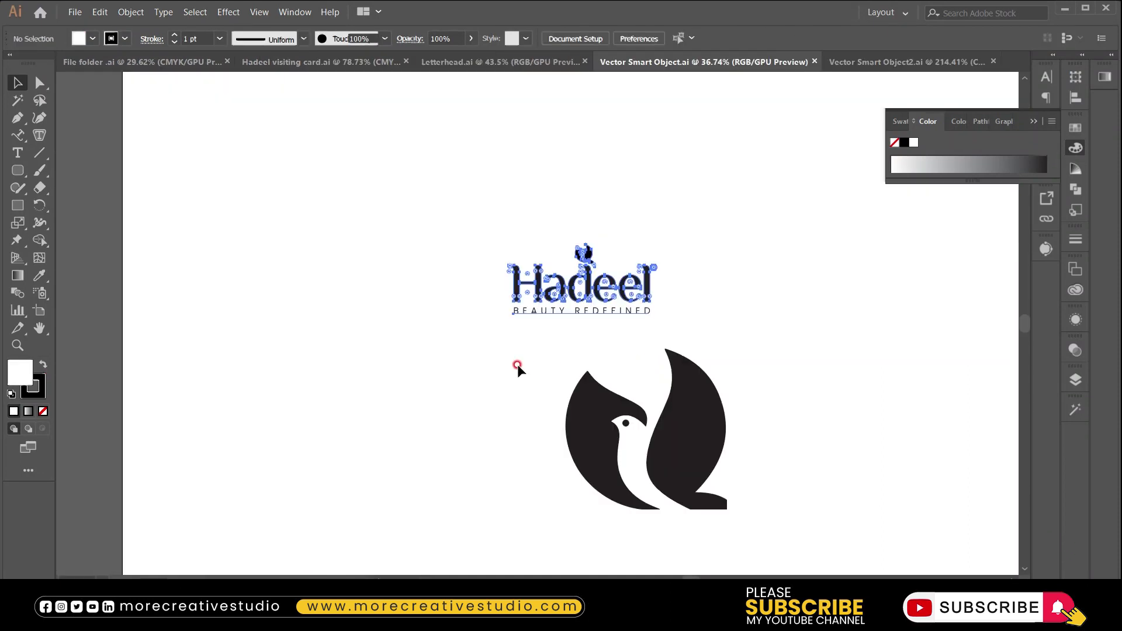
key(ctrl+shift+Tab)
click(483, 432)
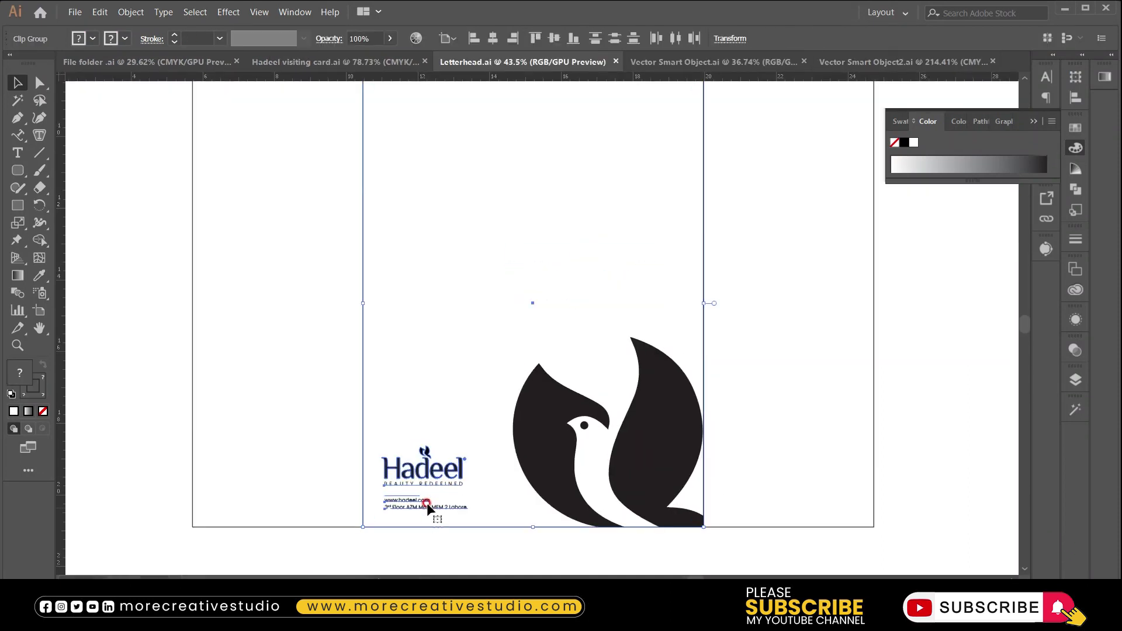
double_click(419, 501)
click(419, 501)
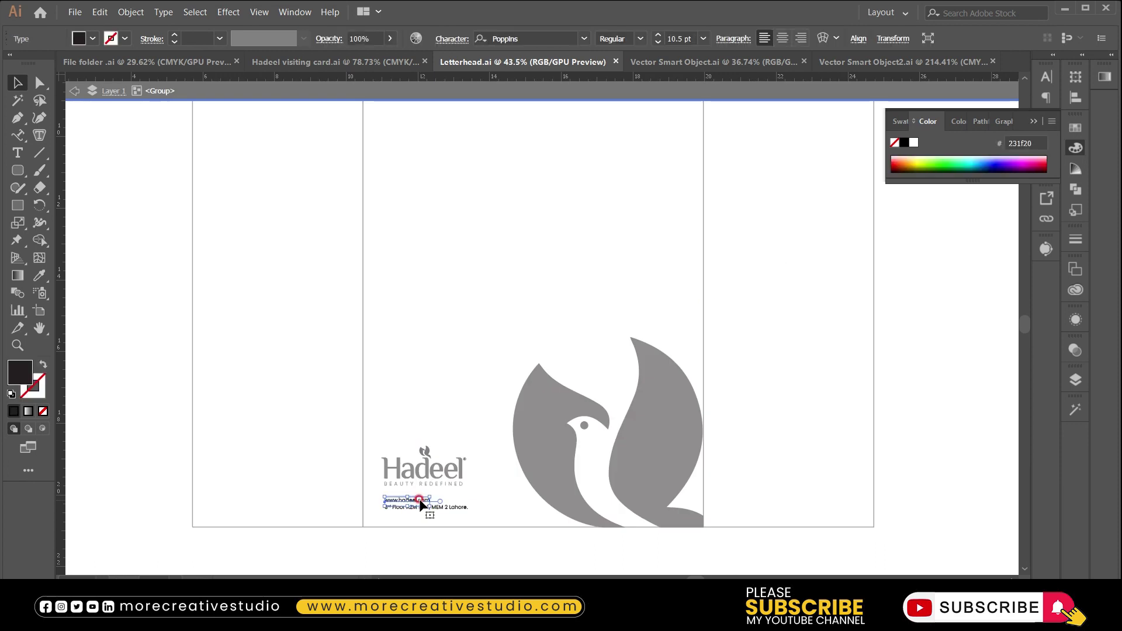
Paste the URL, match WEBSITE's styling with the Eyedropper, and delete the WEBSITE text.
click(837, 65)
key(i)
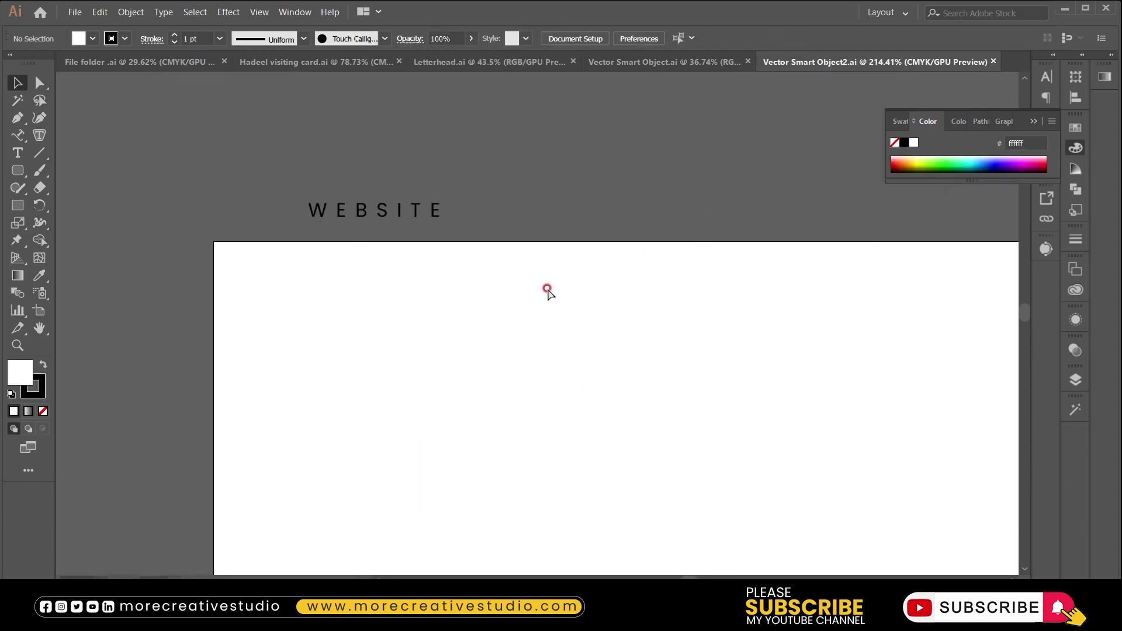
text(www.hadeel.com)
click(433, 222)
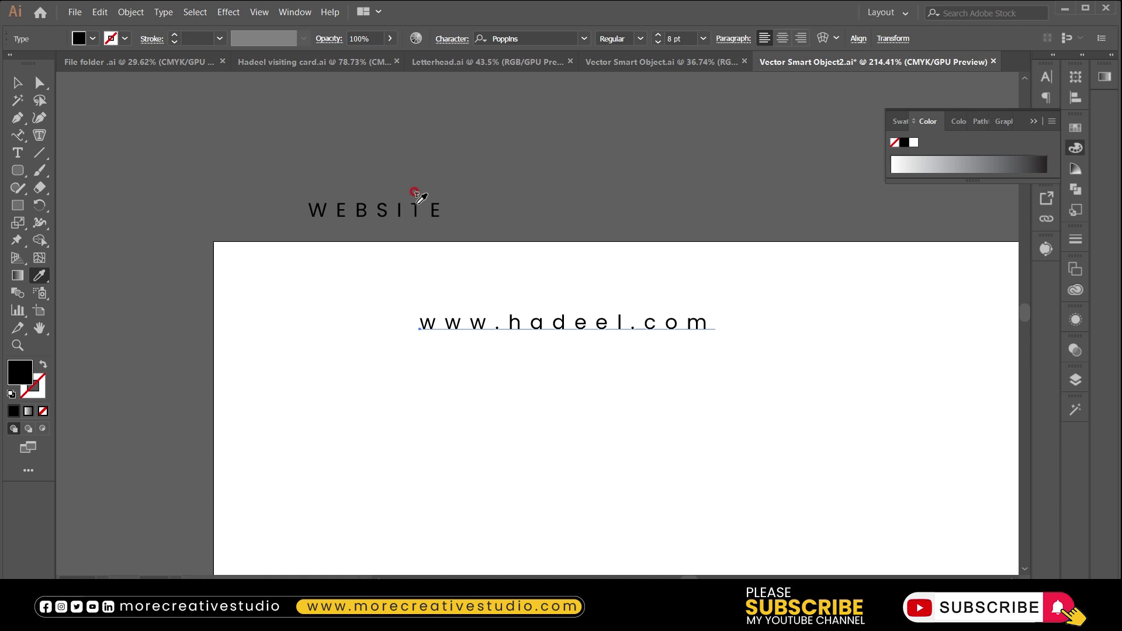
key(v)
click(415, 211)
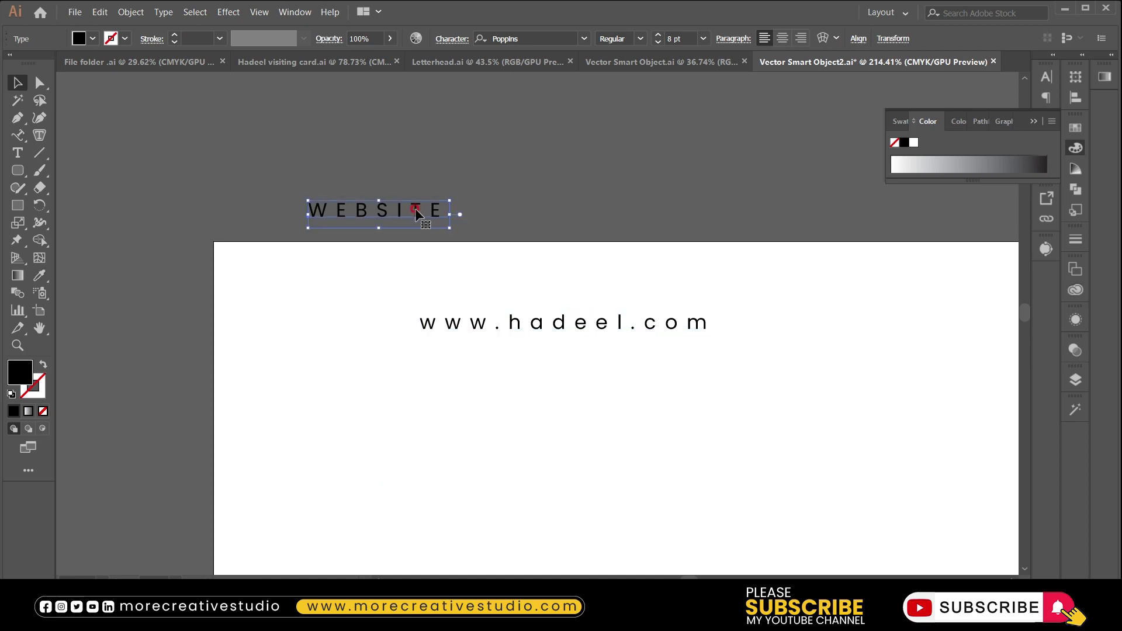
key(Delete)
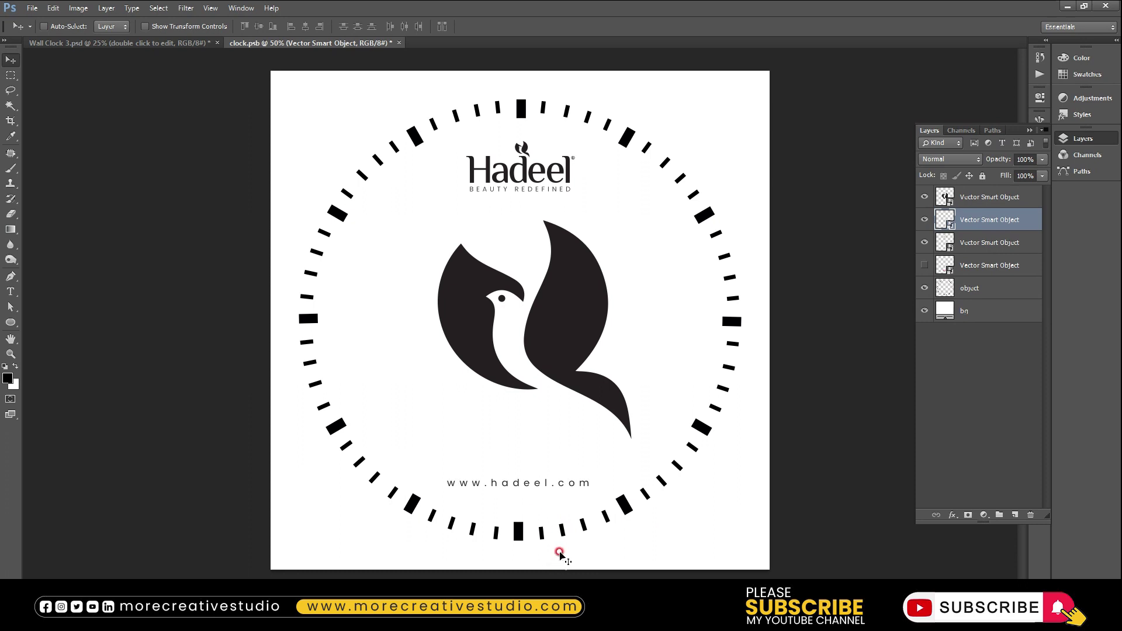
Save the URL change to the mockup, then enlarge the bird symbol and save again.
key(ctrl+s)
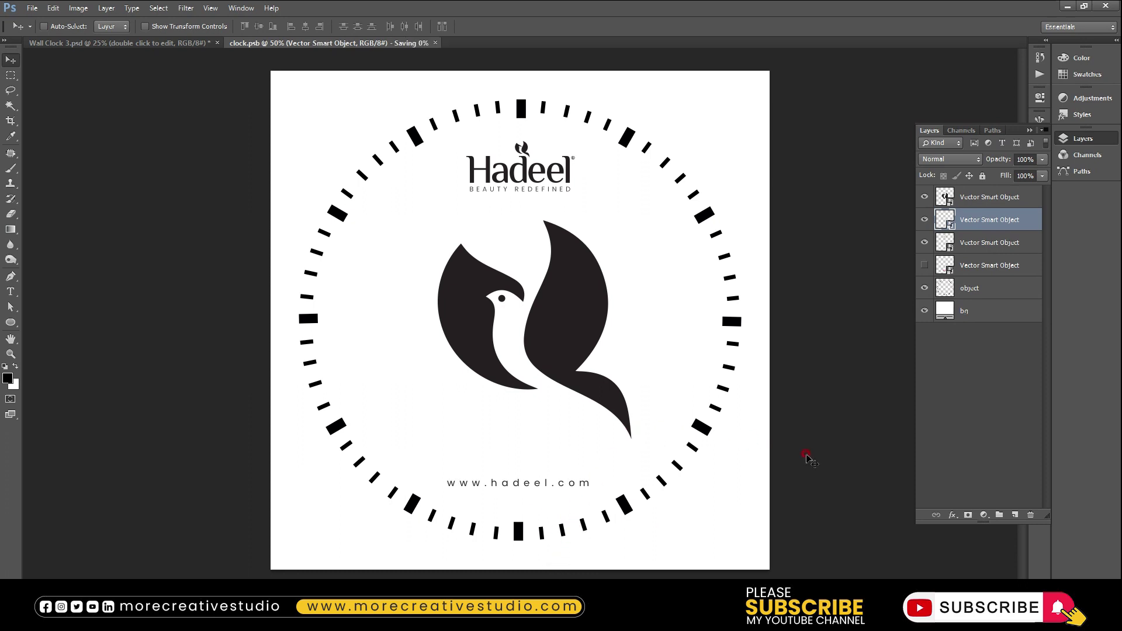
key(ctrl+w)
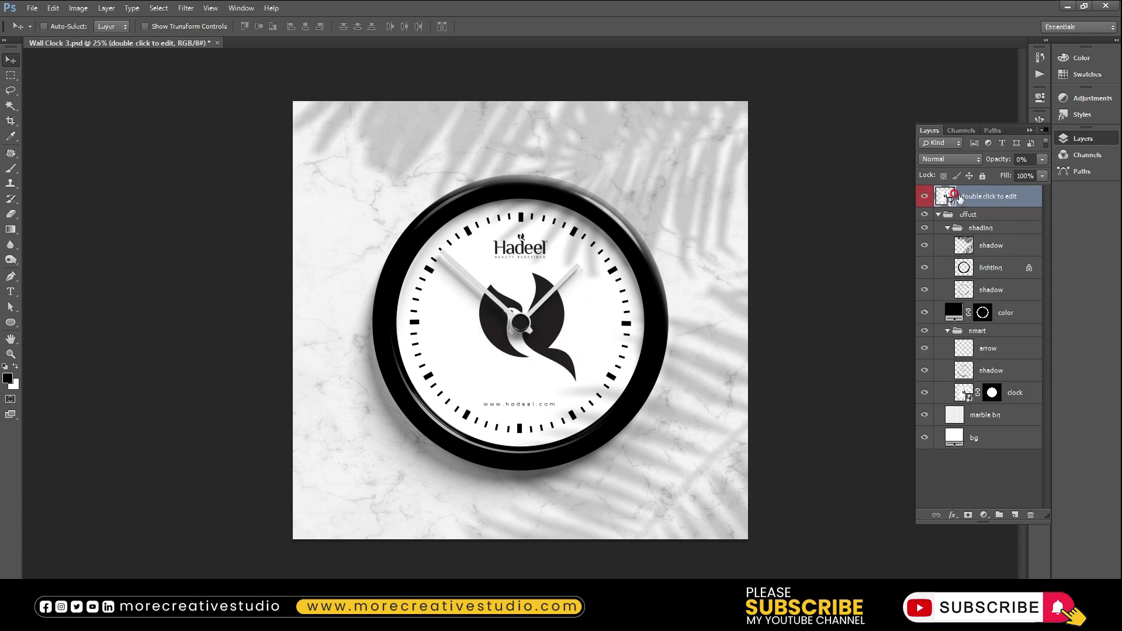
double_click(565, 374)
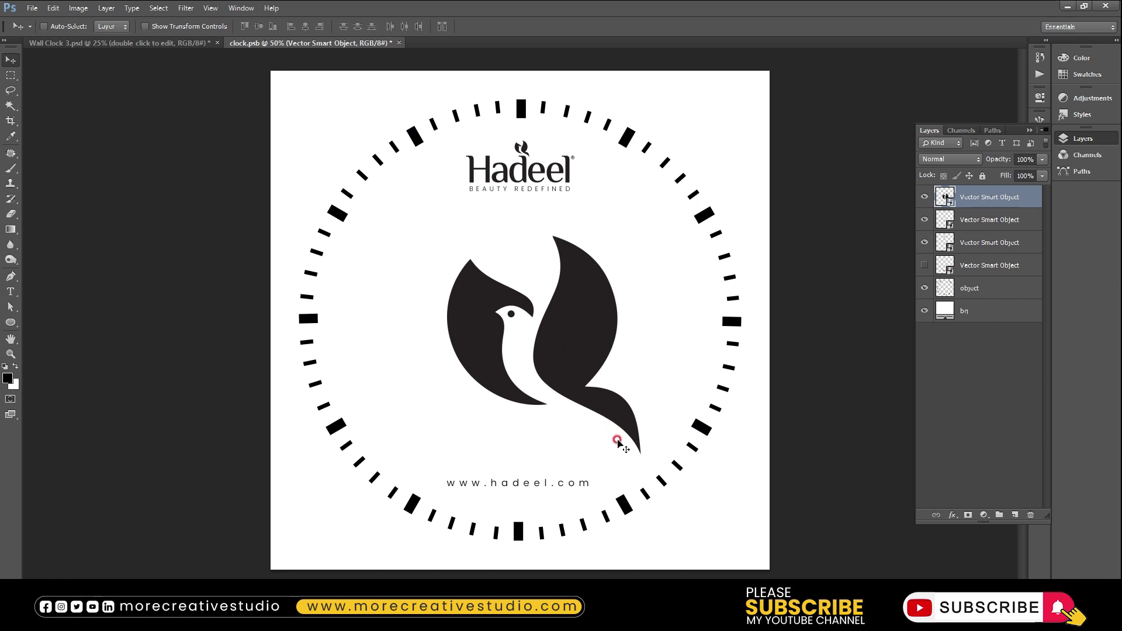
key(ctrl+t)
drag(637, 452, 652, 468)
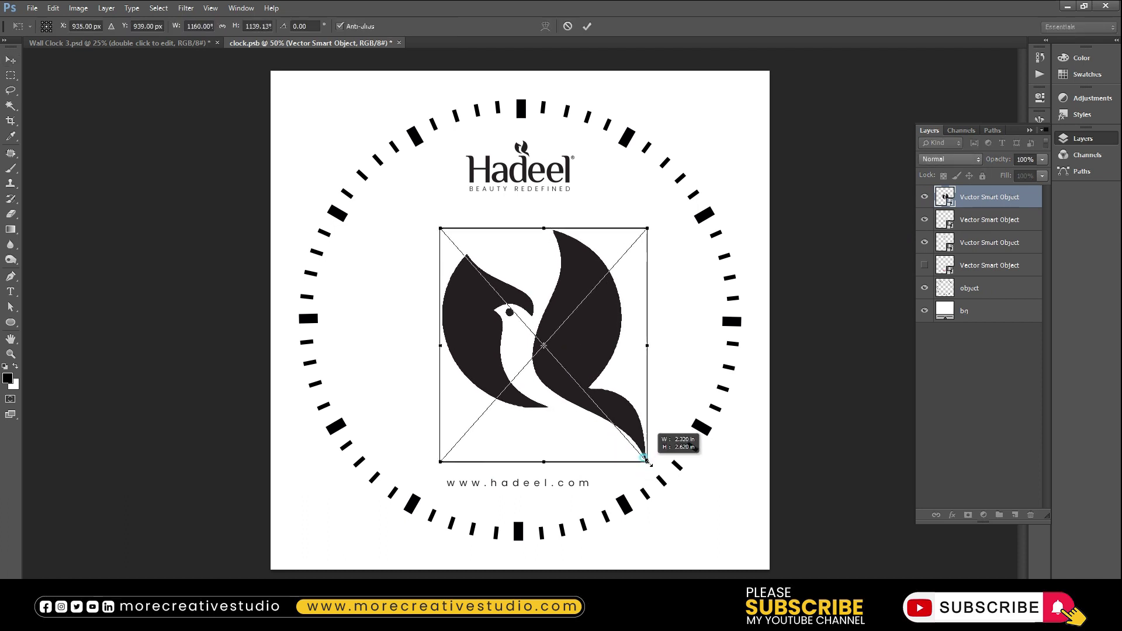
key(Return)
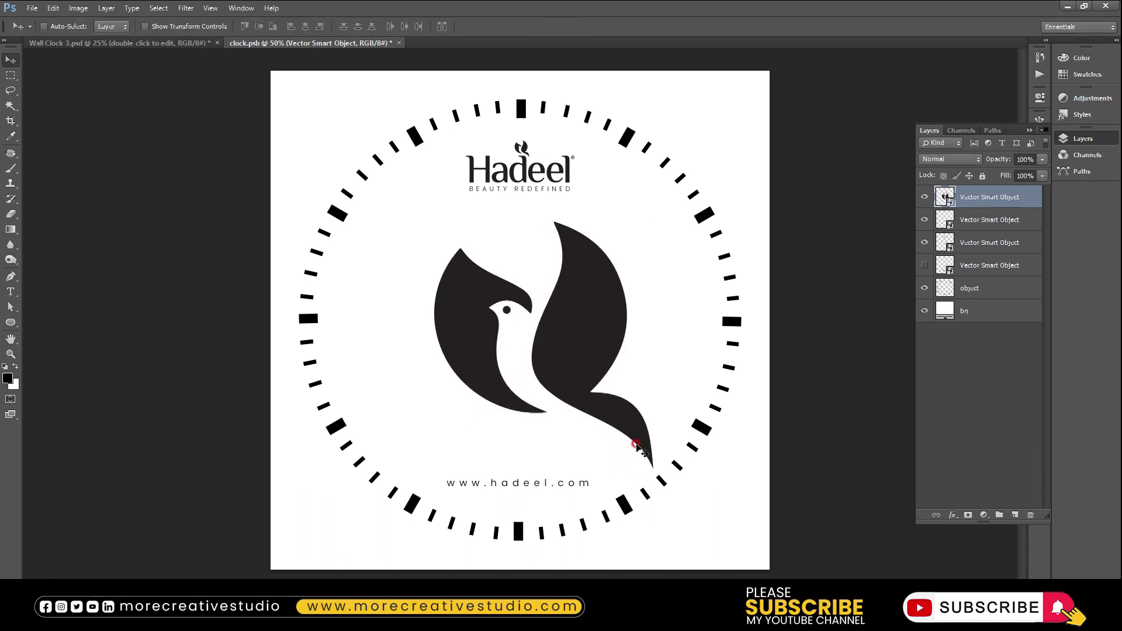
key(ctrl+s)
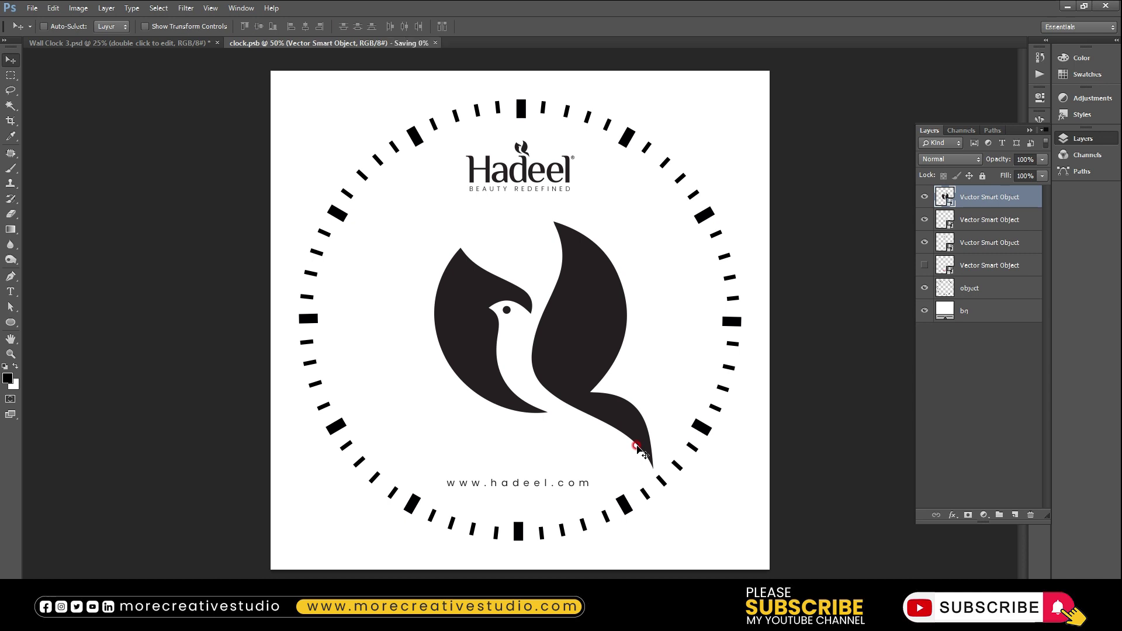
key(ctrl+w)
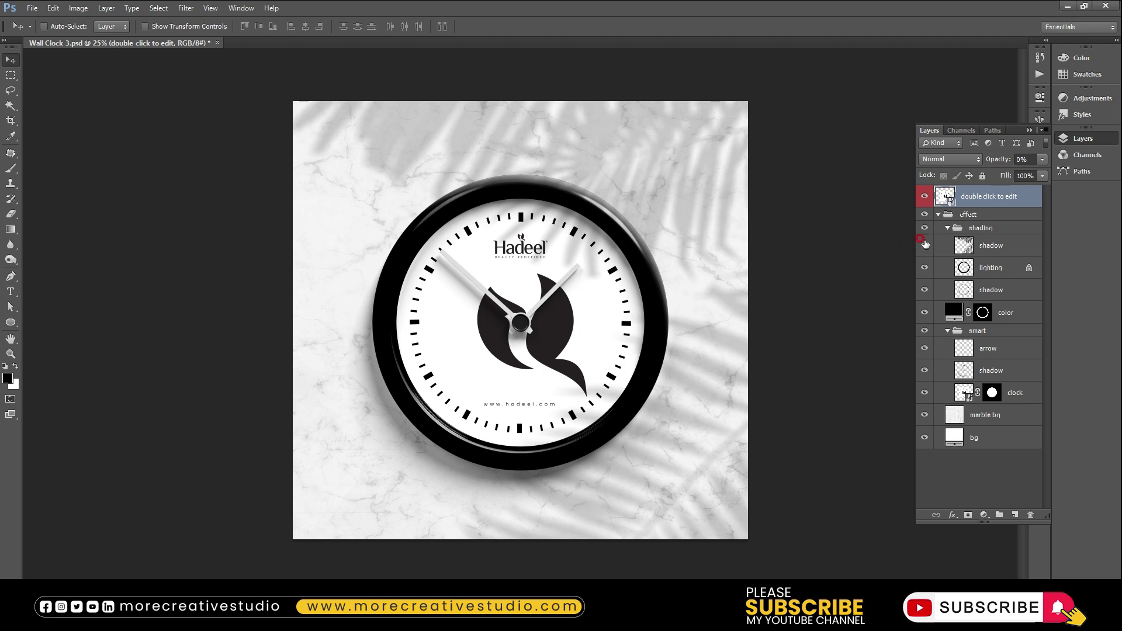
Move the bird symbol slightly up, enlarge it a bit more, and save the clock face.
double_click(945, 197)
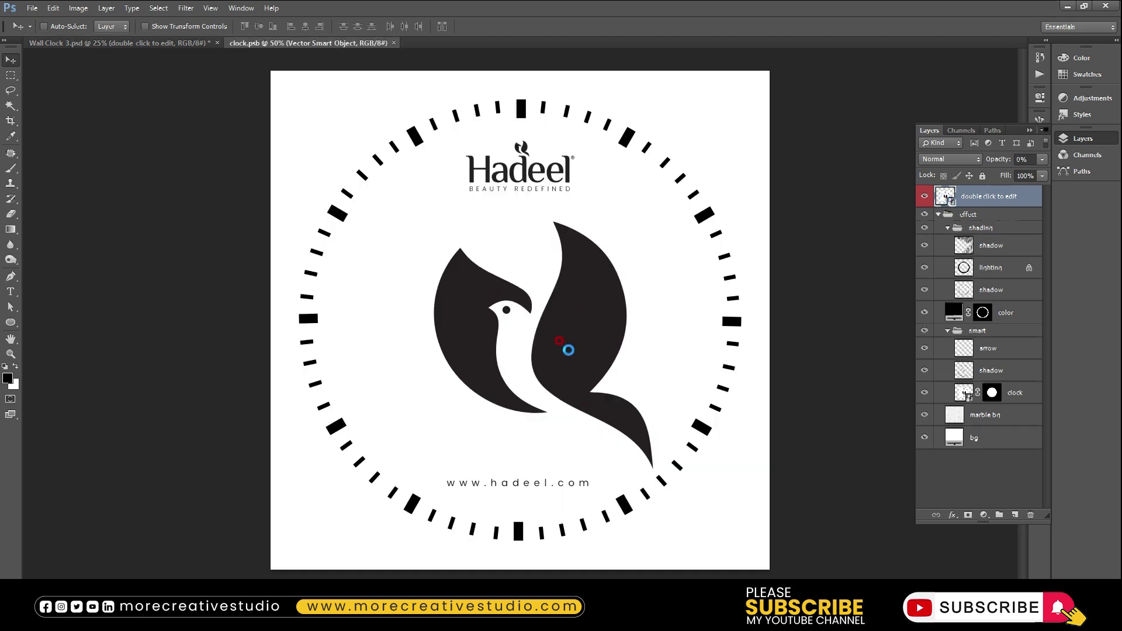
drag(575, 354, 576, 339)
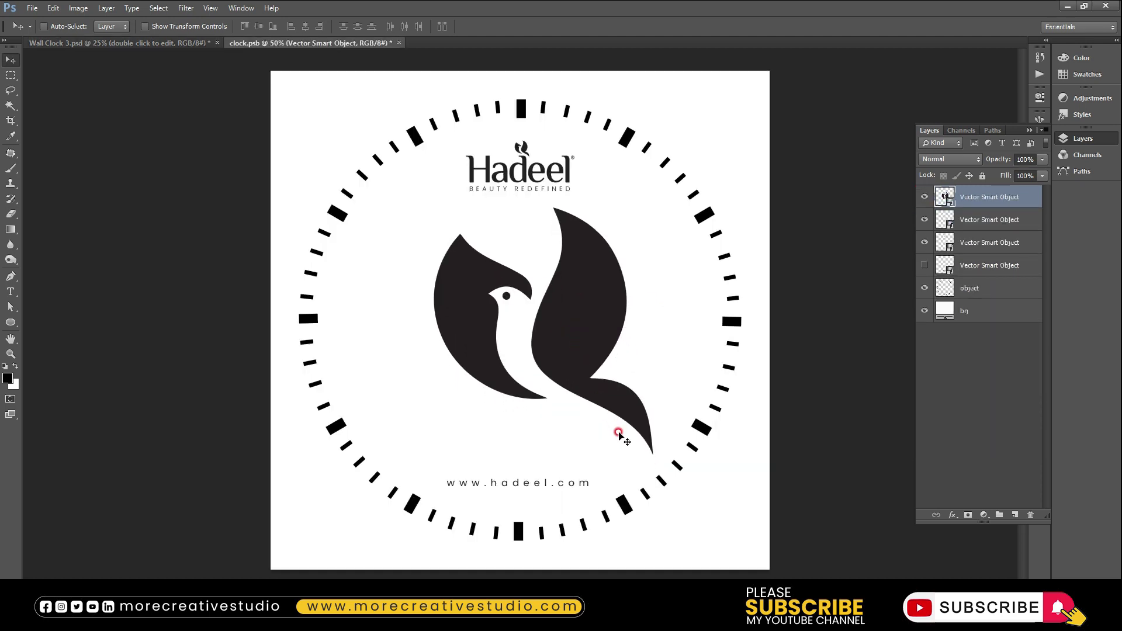
key(ctrl+t)
drag(654, 458, 663, 466)
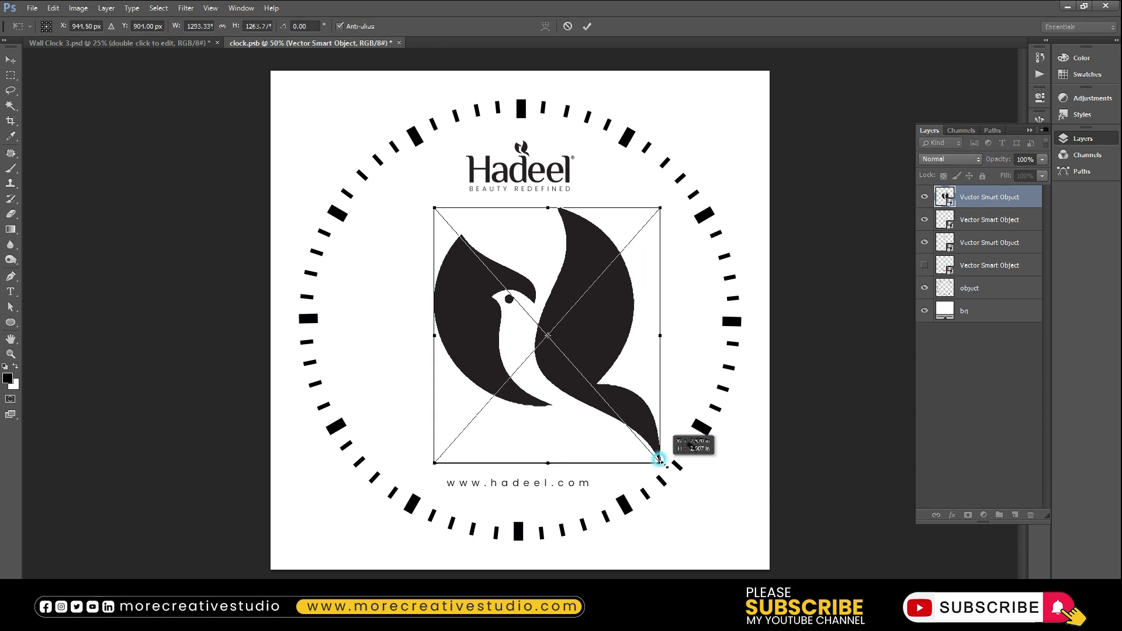
double_click(645, 441)
key(ctrl+s)
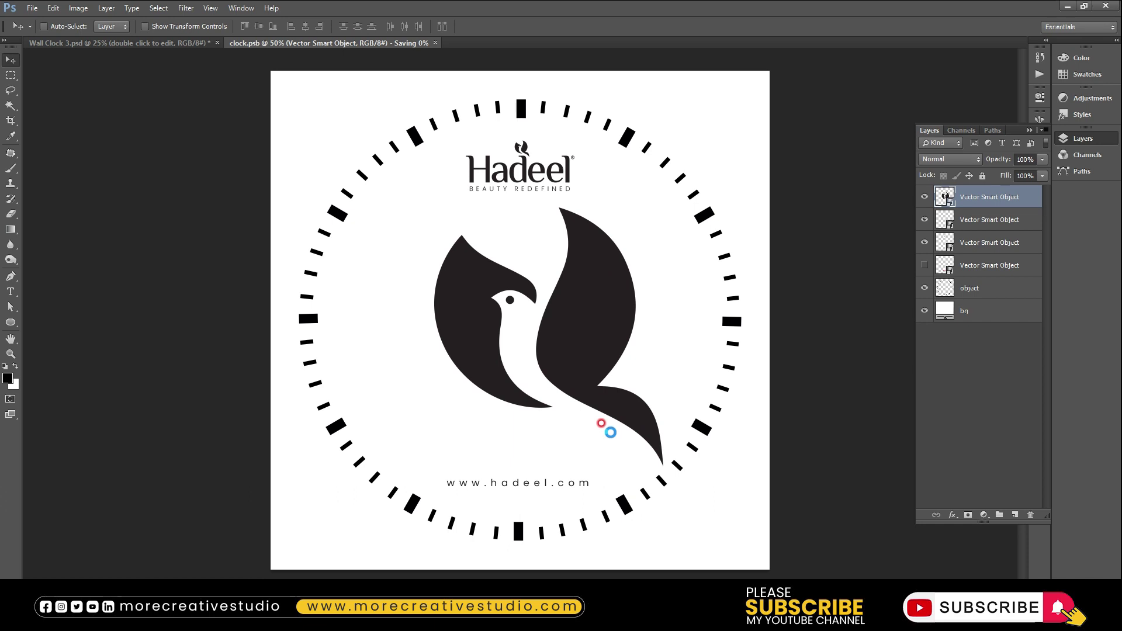
key(ctrl+w)
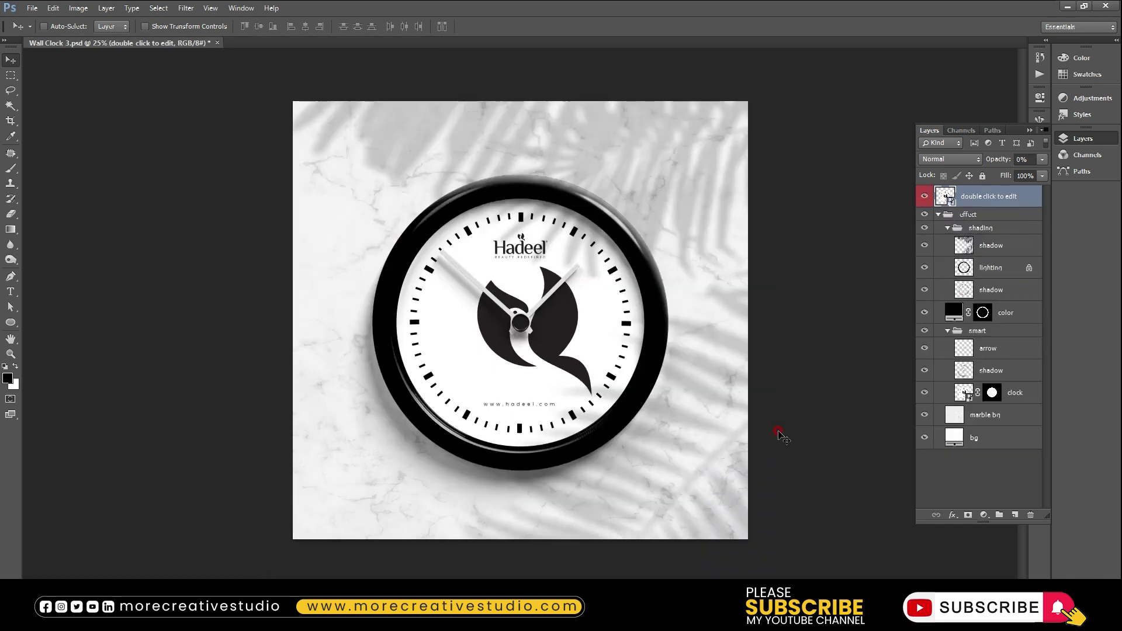
Nudge the bird slightly down-right, shrink it a little, and save the clock face.
key(ctrl+0)
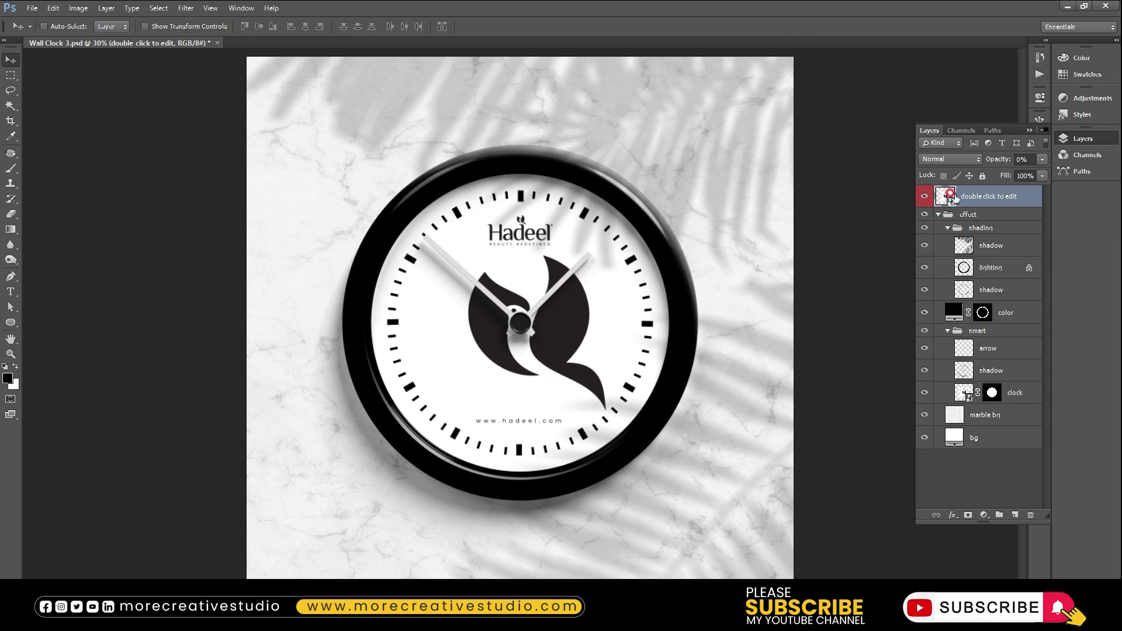
double_click(946, 197)
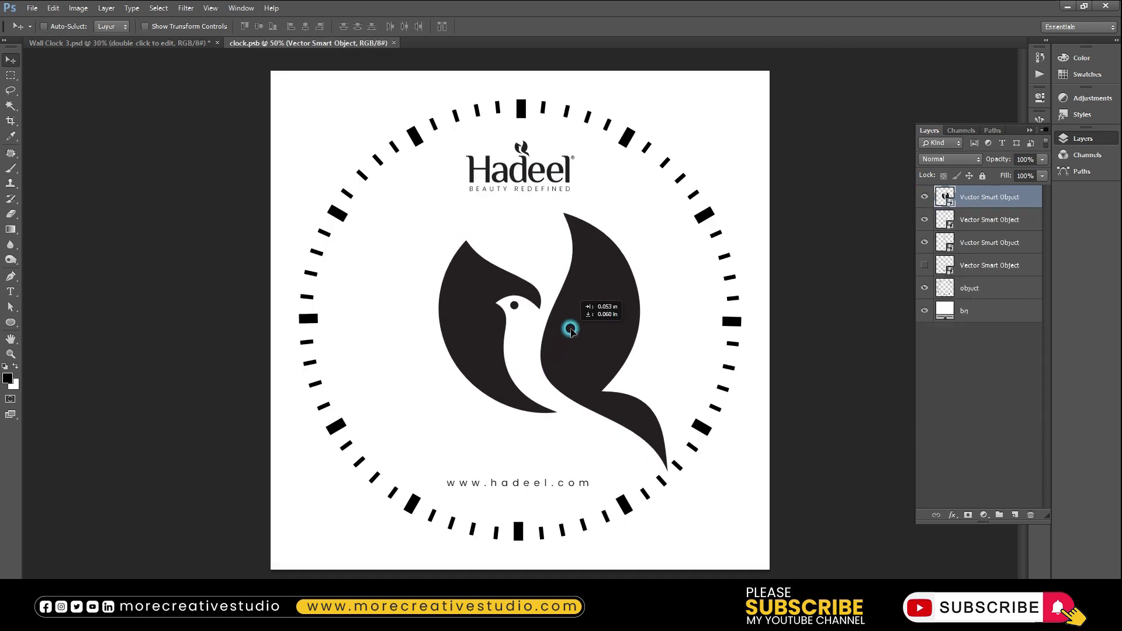
drag(571, 329, 573, 335)
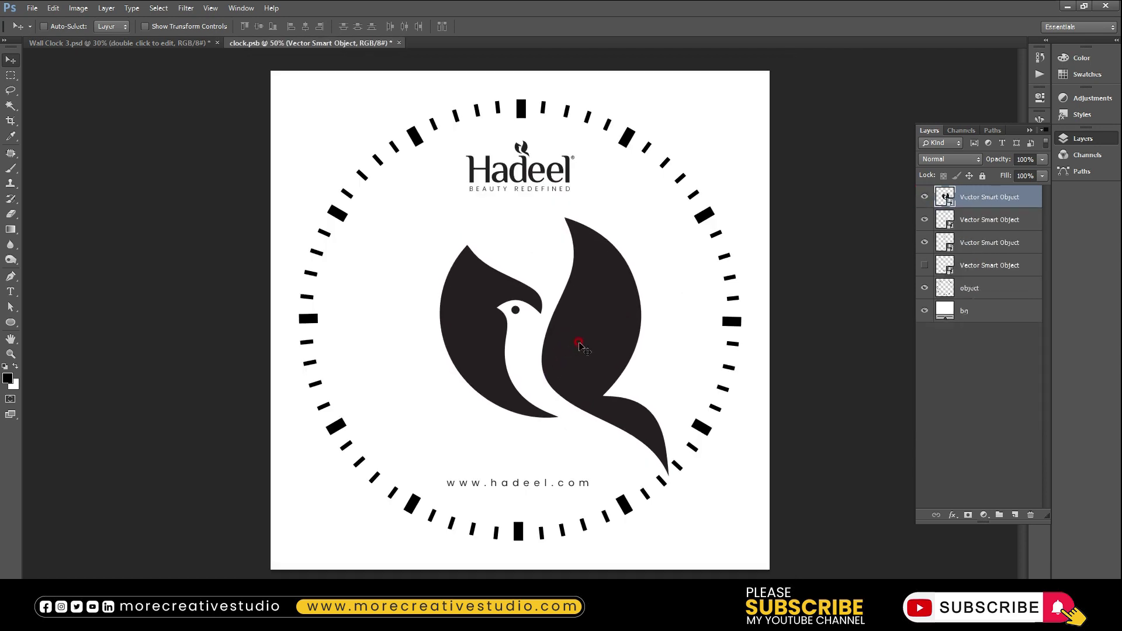
key(ctrl+t)
drag(663, 224, 656, 221)
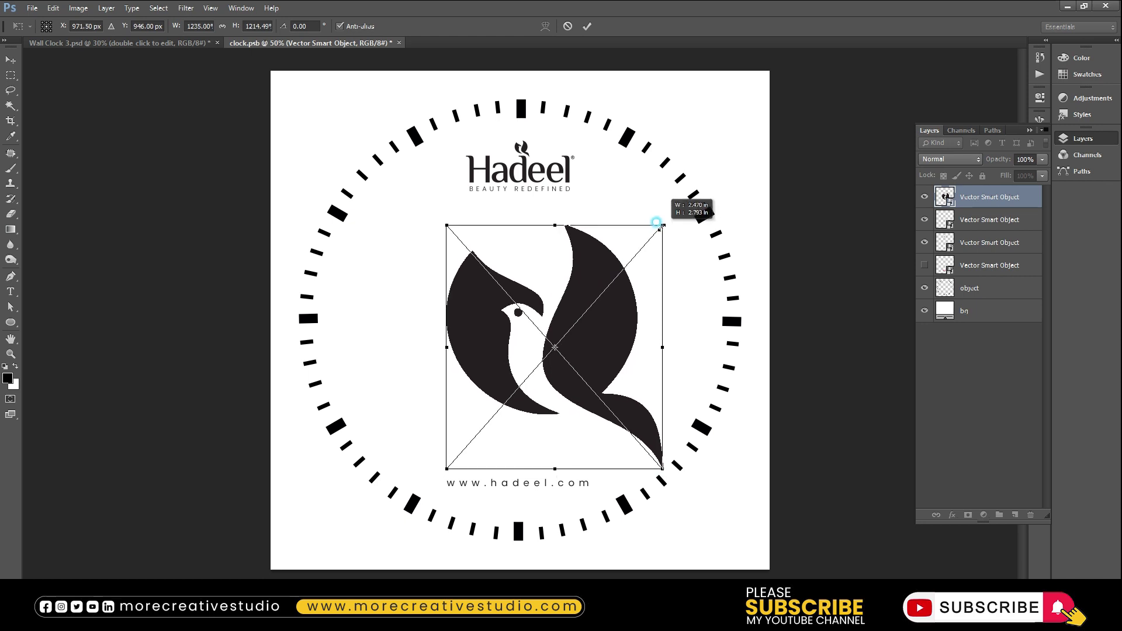
double_click(611, 315)
key(ctrl+s)
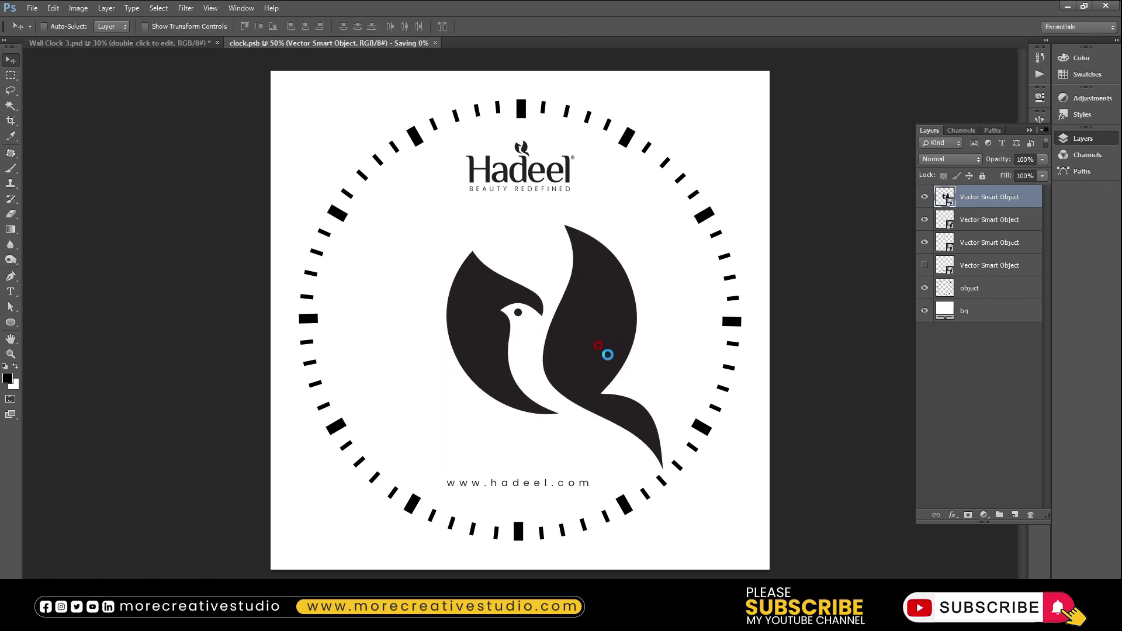
key(ctrl+w)
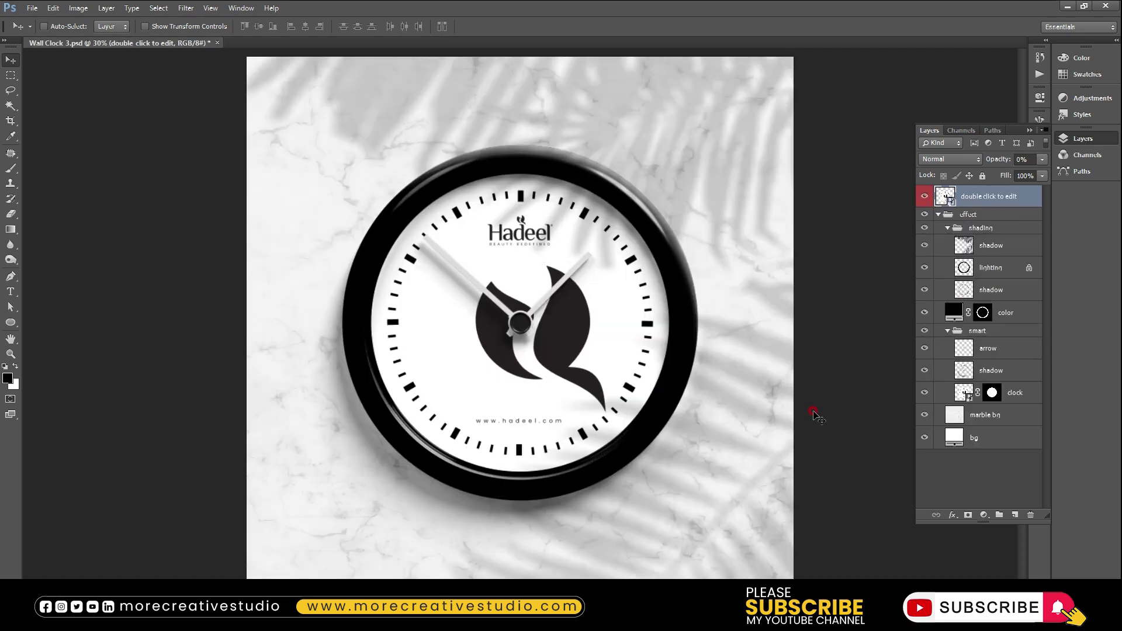
Enlarge the bird from its top-left corner, shift it about 23 px left, and save.
double_click(948, 199)
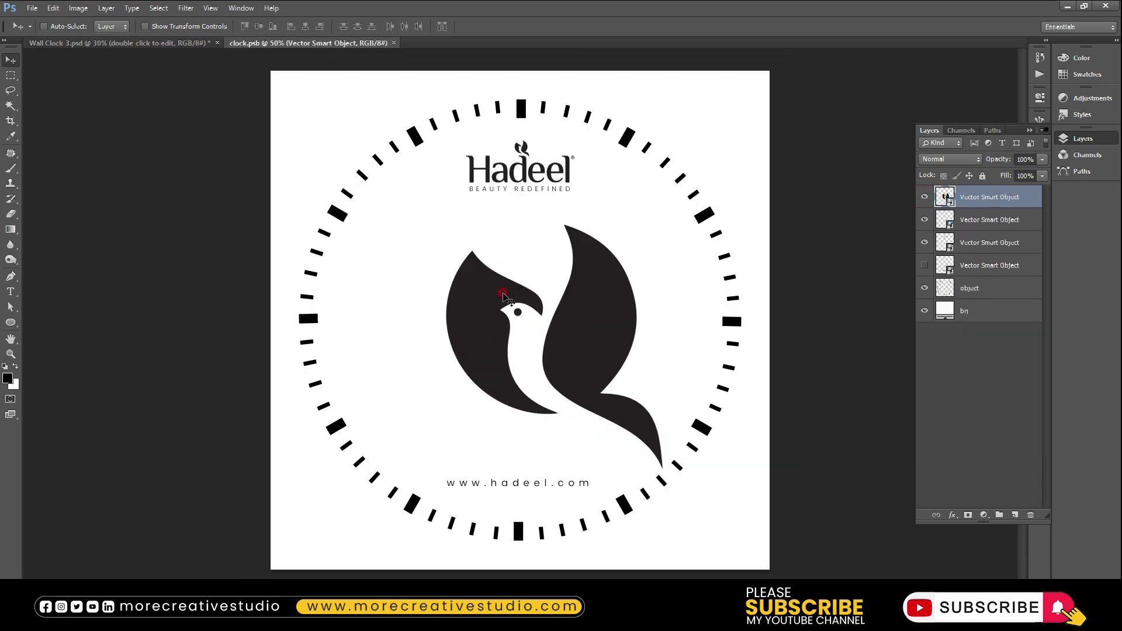
key(ctrl+t)
drag(438, 225, 419, 207)
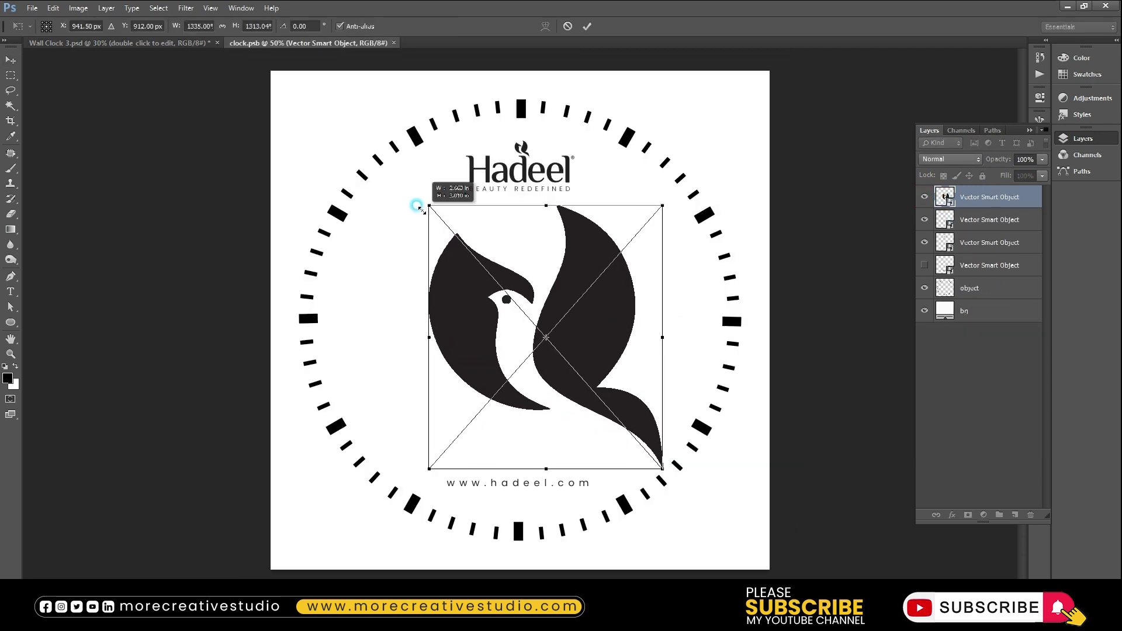
drag(527, 402, 513, 402)
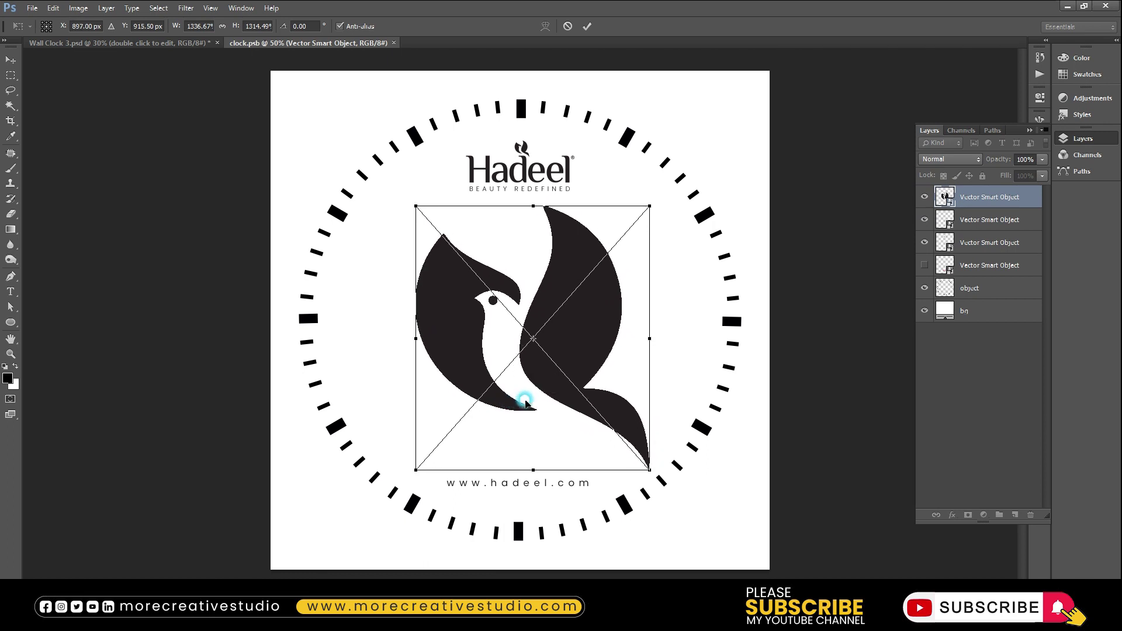
double_click(586, 405)
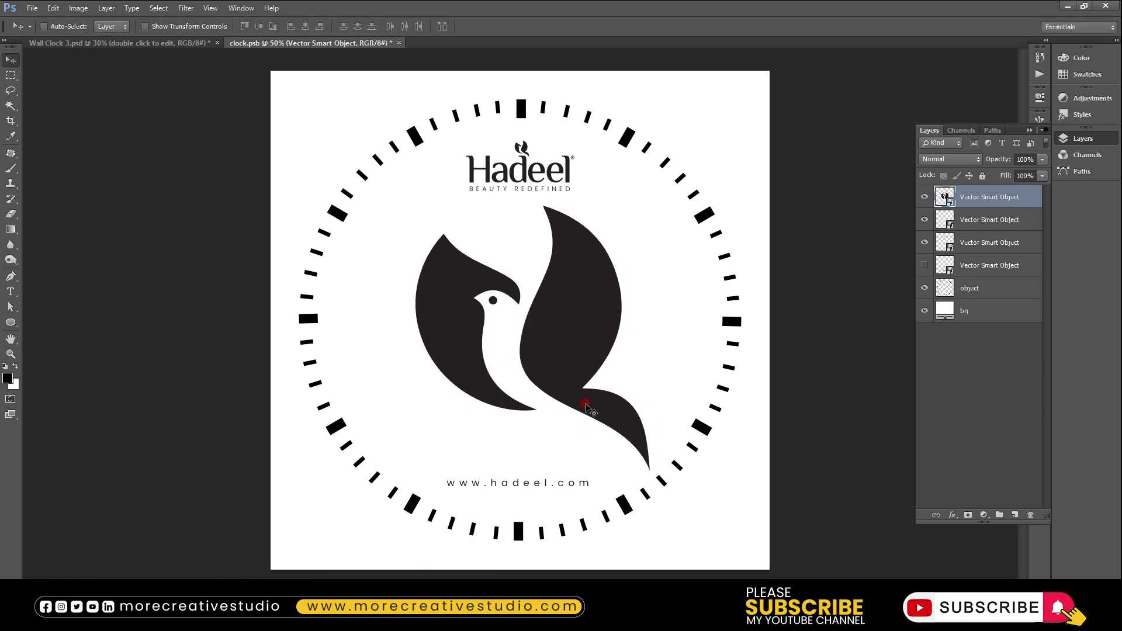
key(ctrl+s)
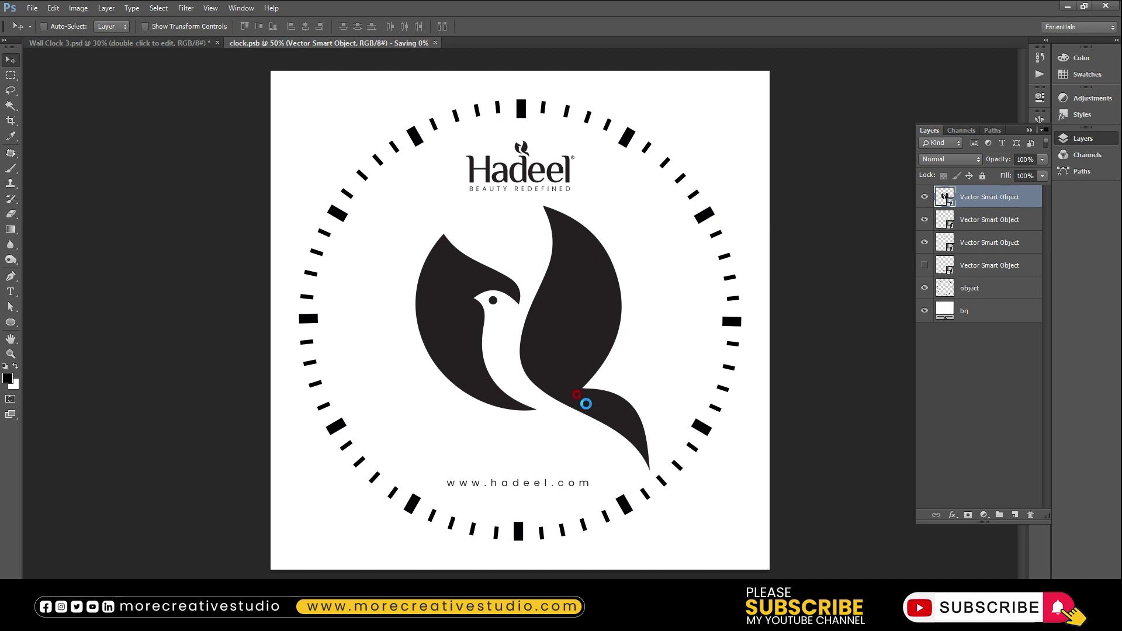
key(ctrl+w)
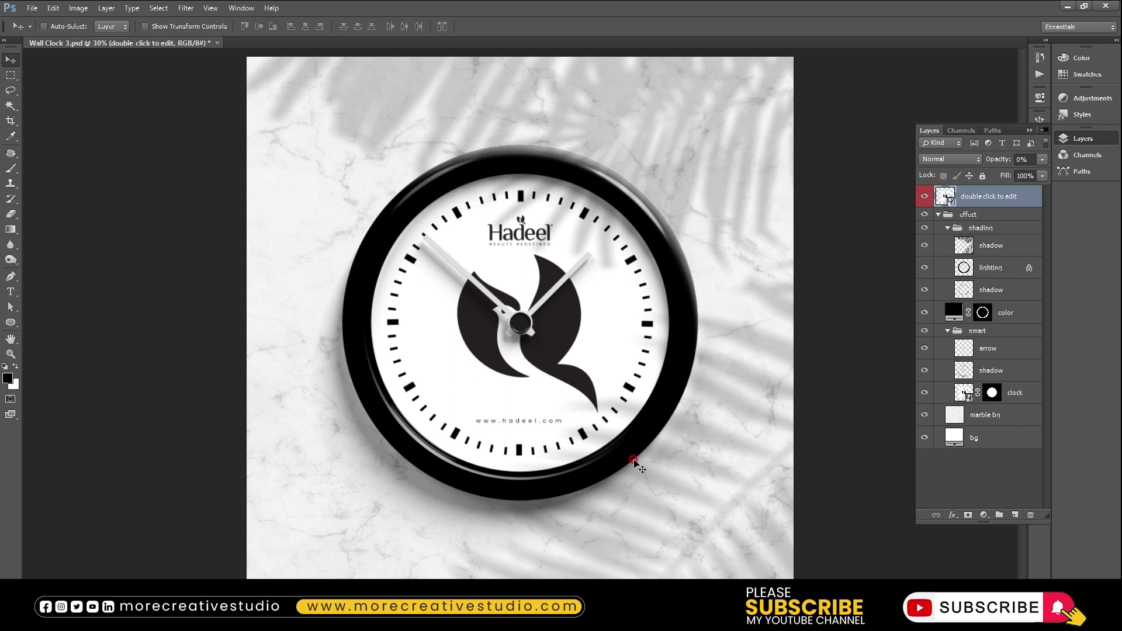
Save the Wall Clock 3 mockup, then save a JPEG copy of it.
key(ctrl+s)
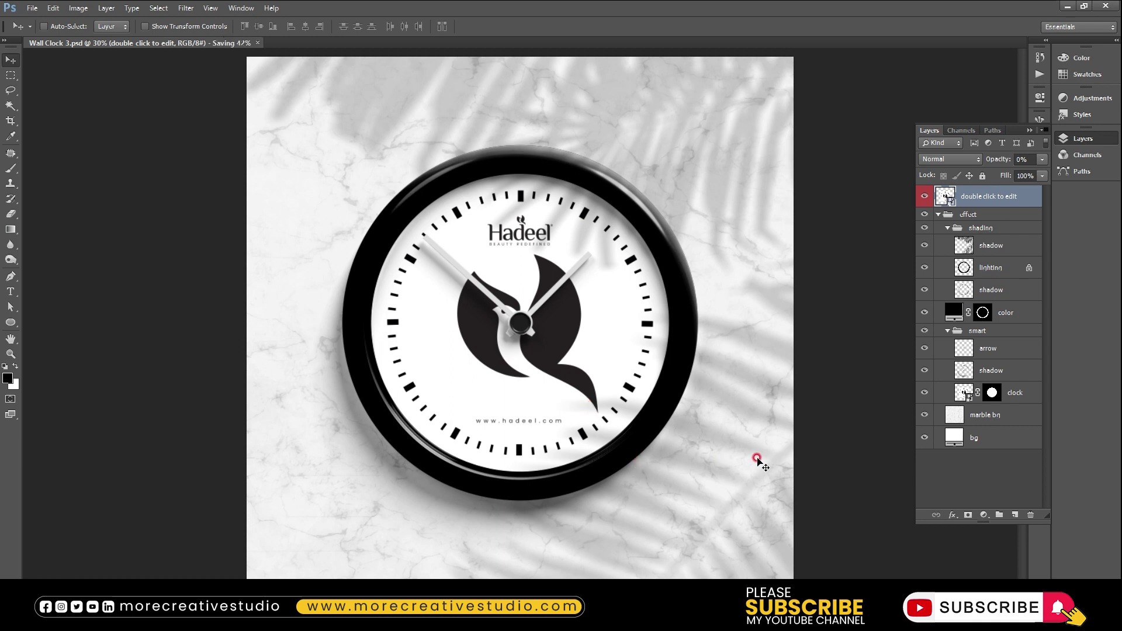
key(ctrl+shift+s)
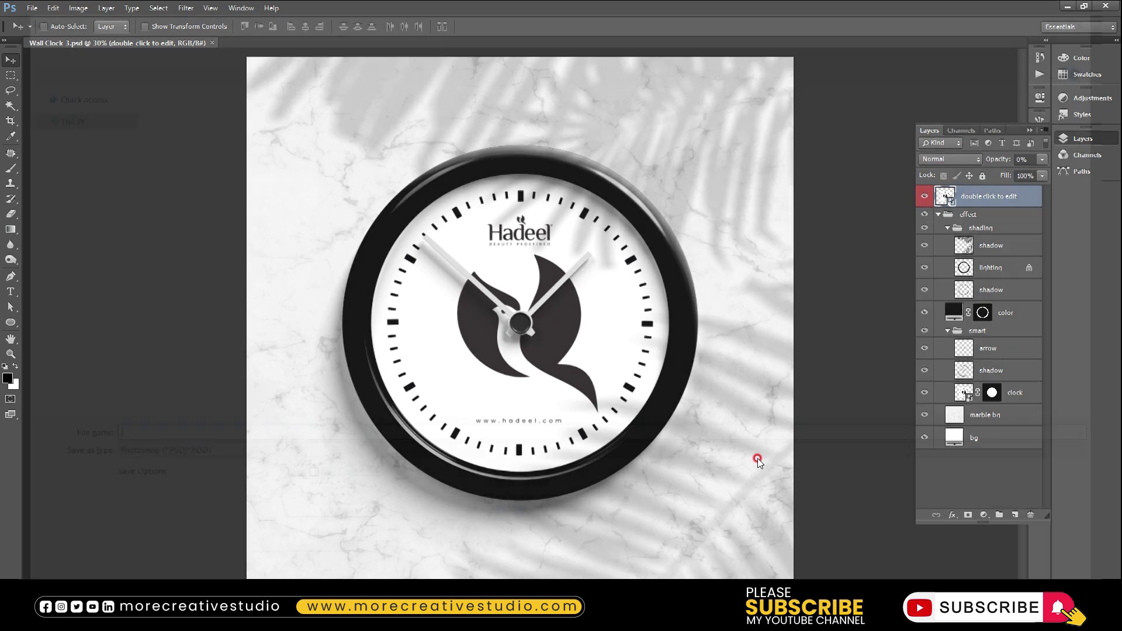
key(j)
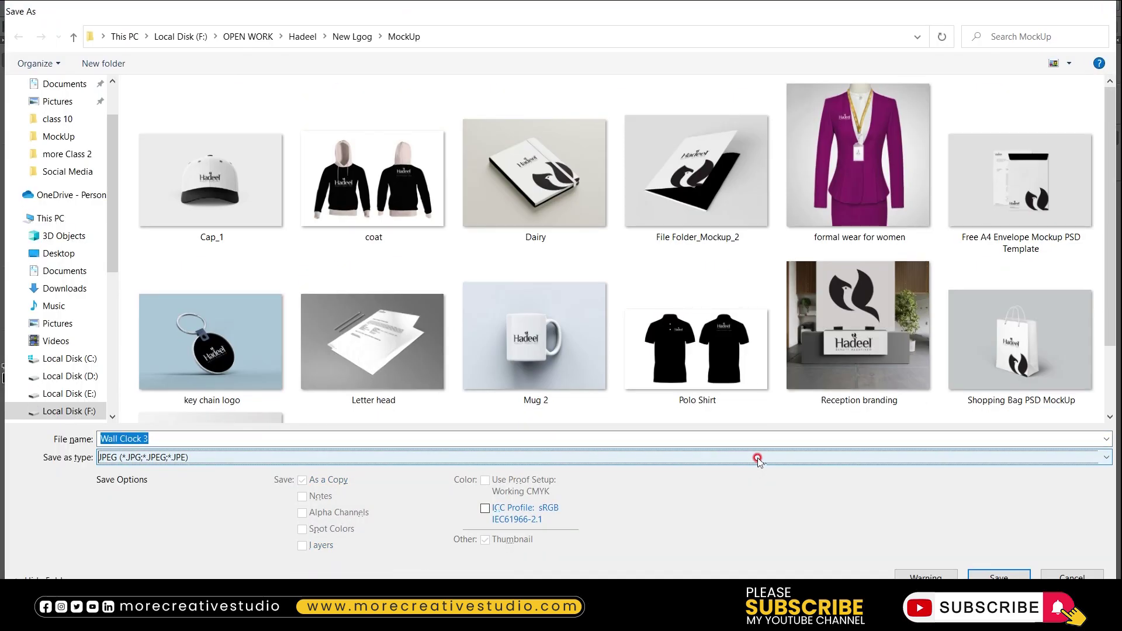
key(Return)
key(Return)
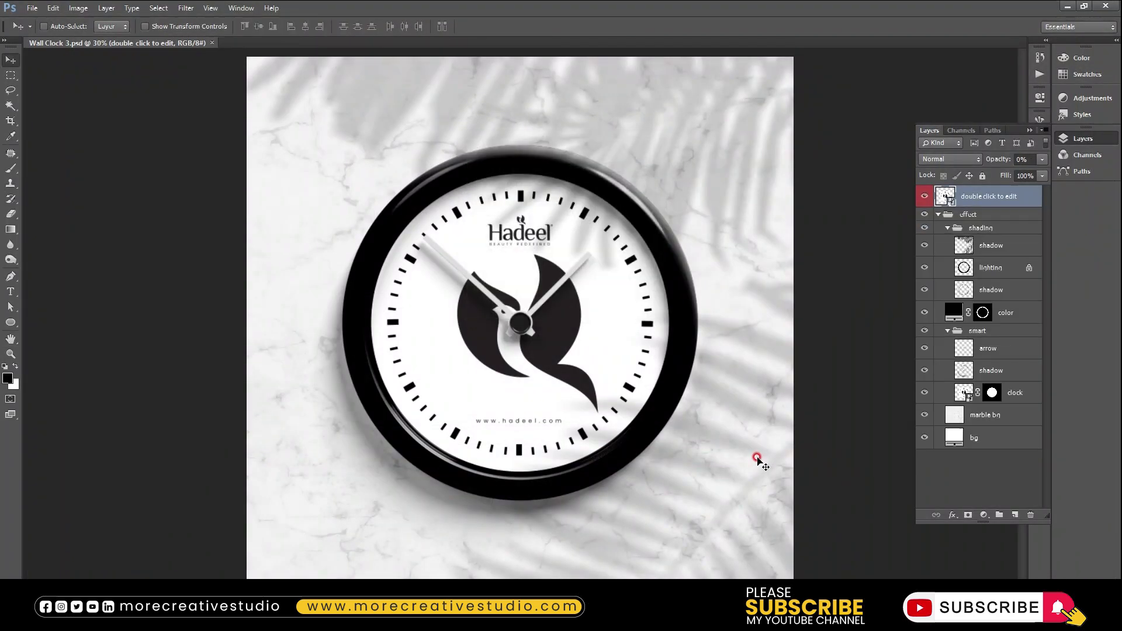